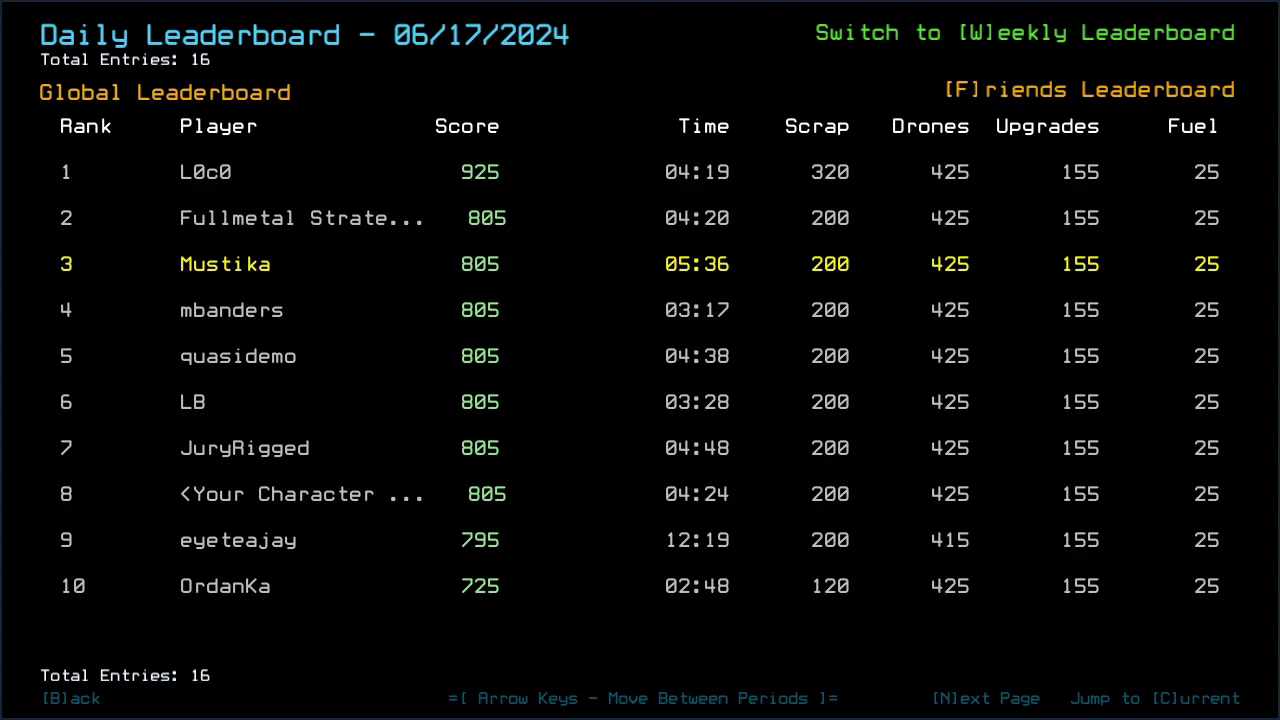
Browse the daily leaderboard in friends and global views, then check the Modded Daily board.
key("f")
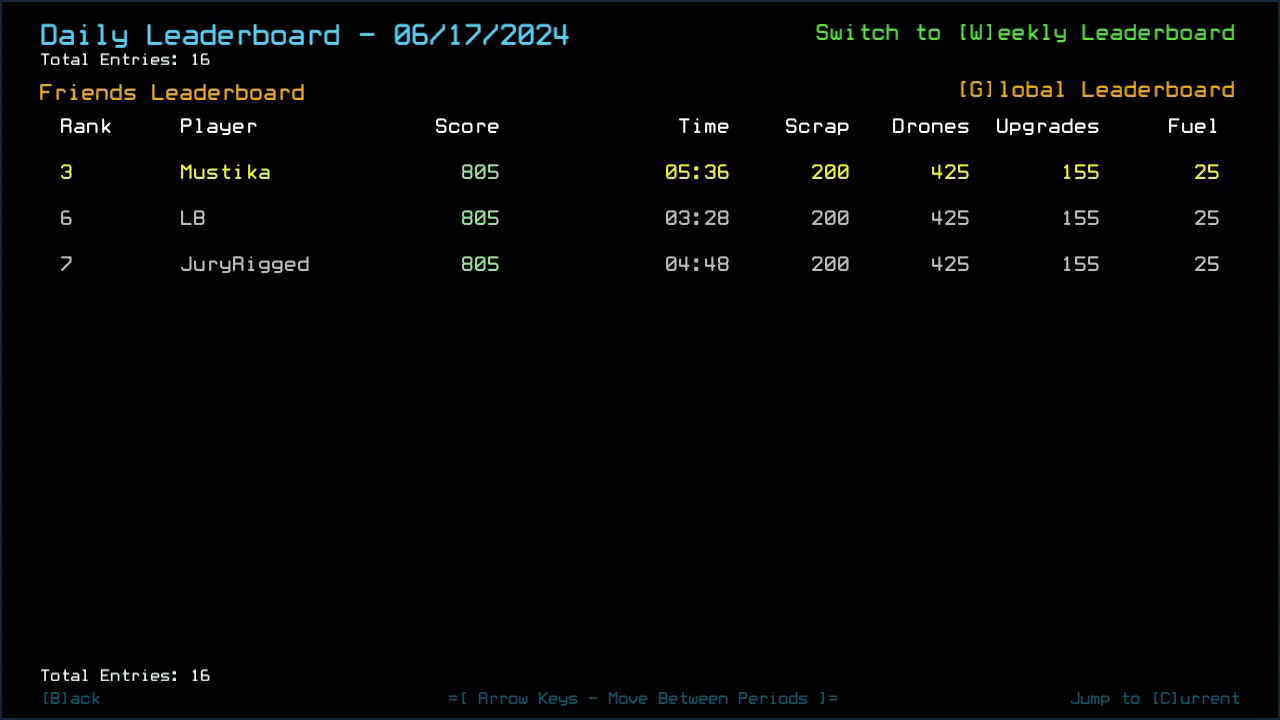
key("g")
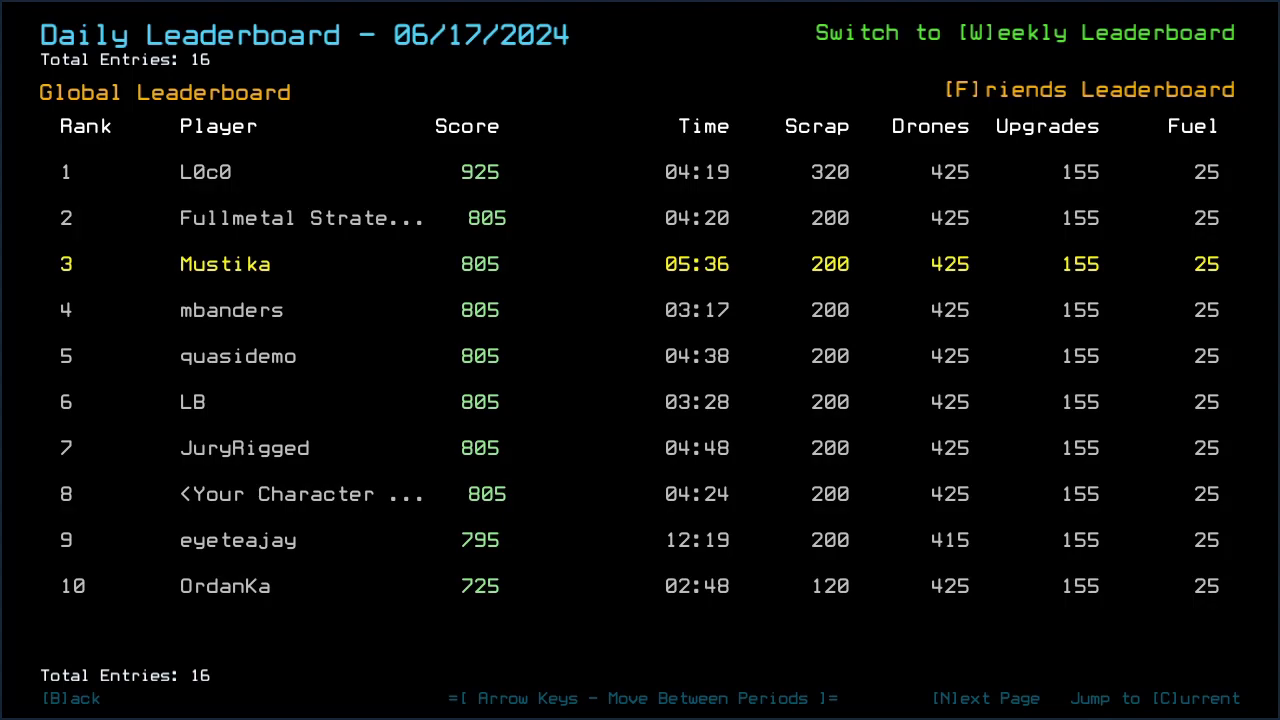
key("b")
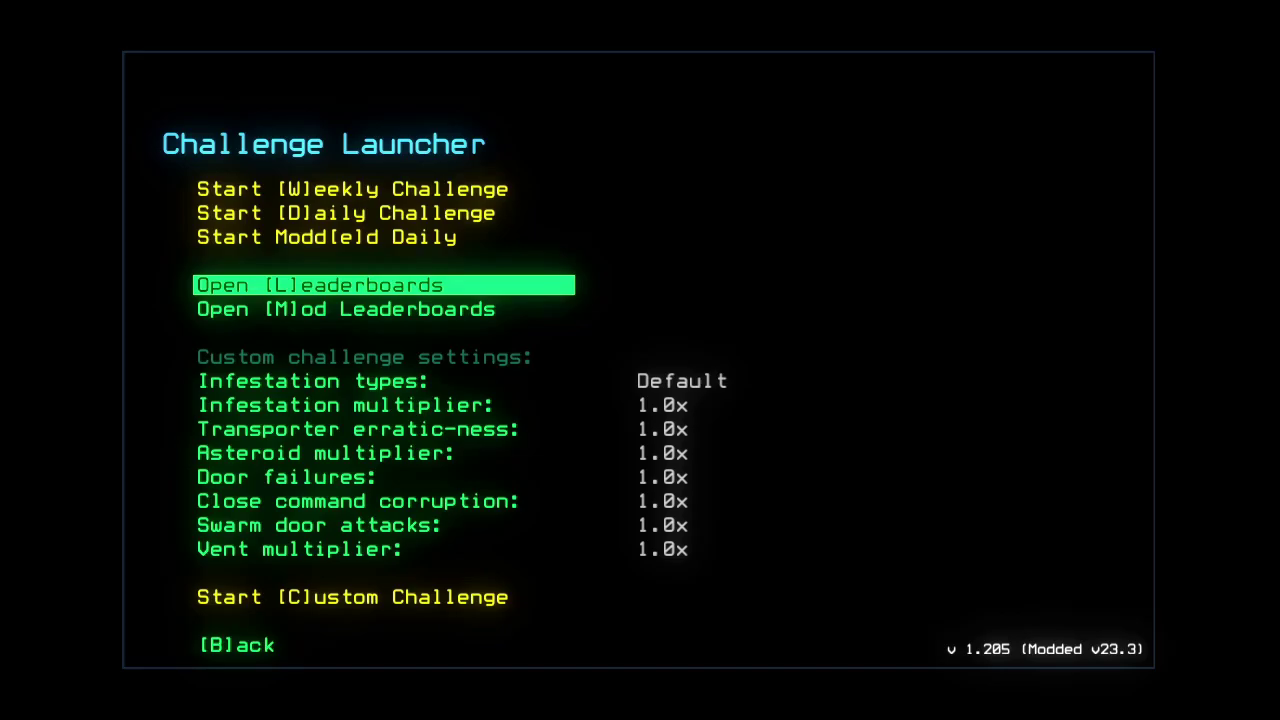
key("m")
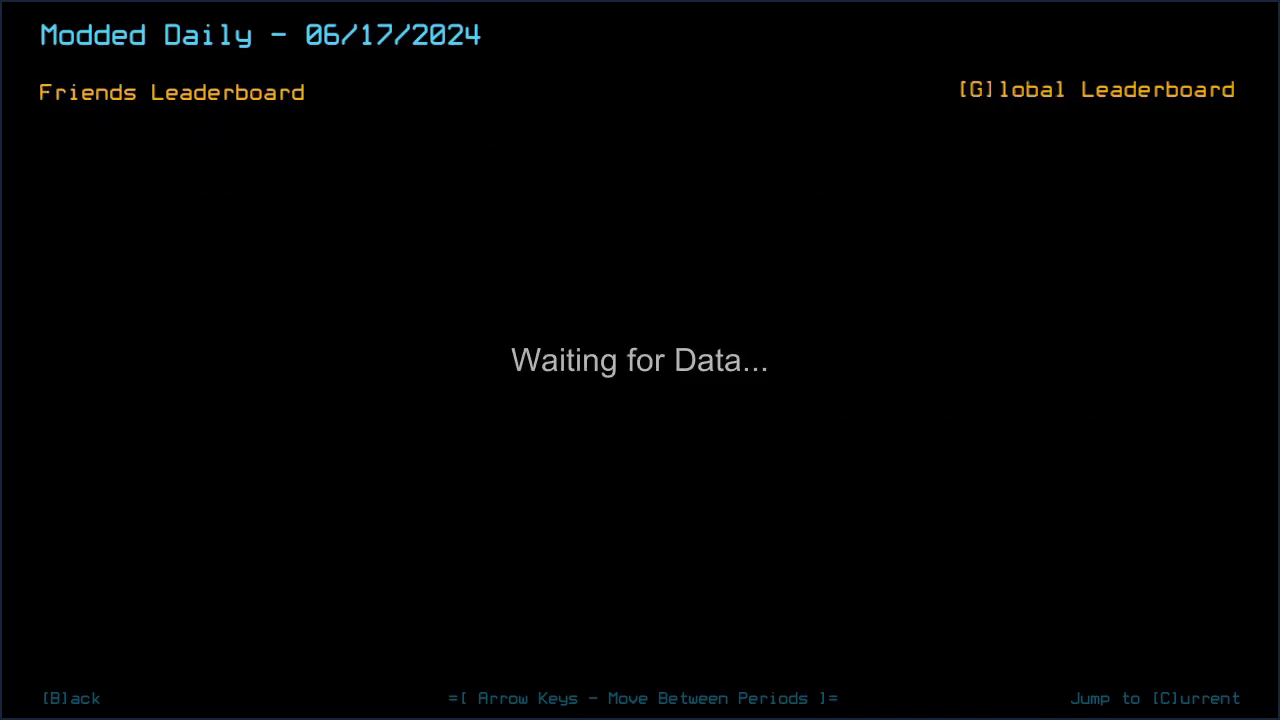
key("b")
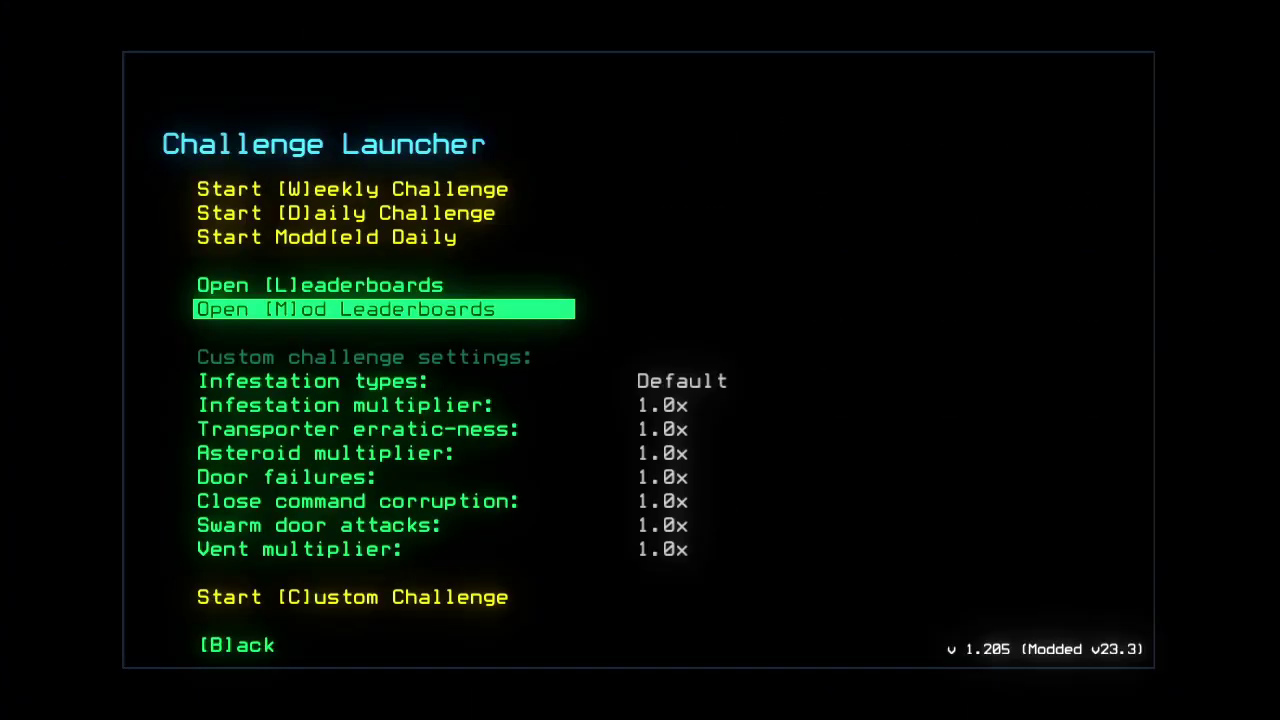
Start the daily challenge, run 'ready 3;set 2;status', and view and close the alias list.
key("d")
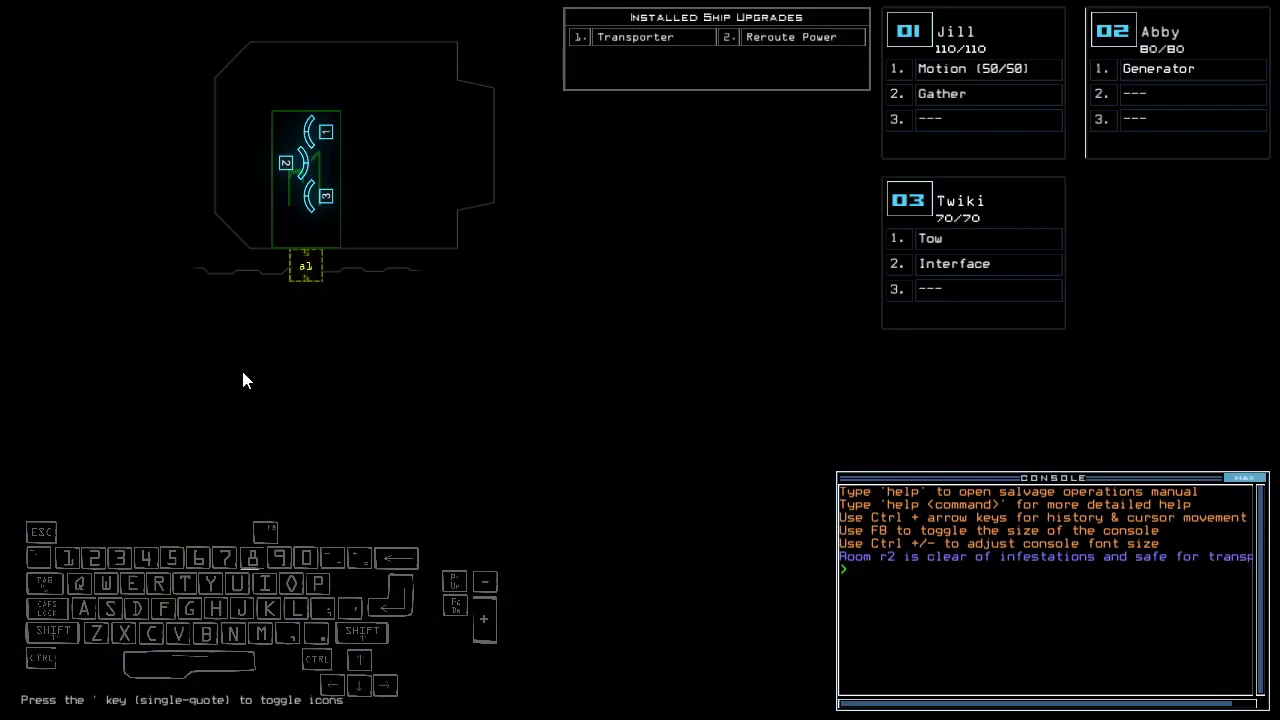
key("Down")
key("Down")
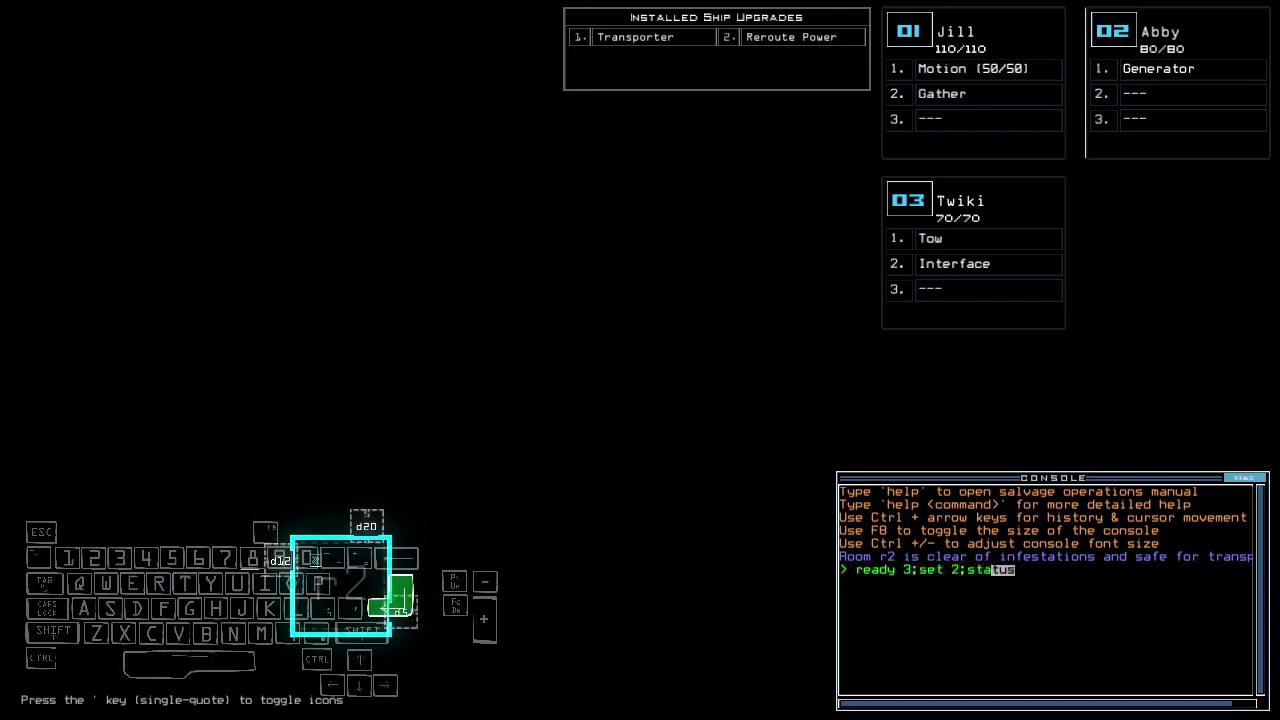
type("tus")
key("Return")
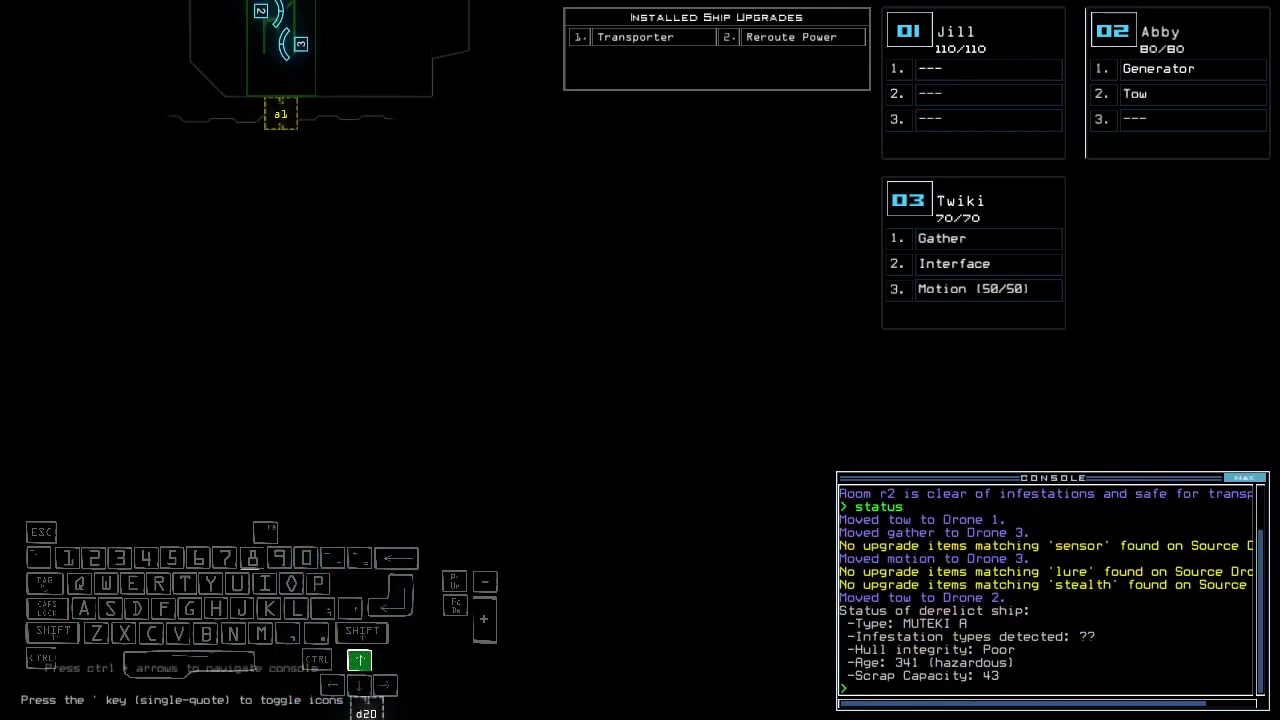
key("Right")
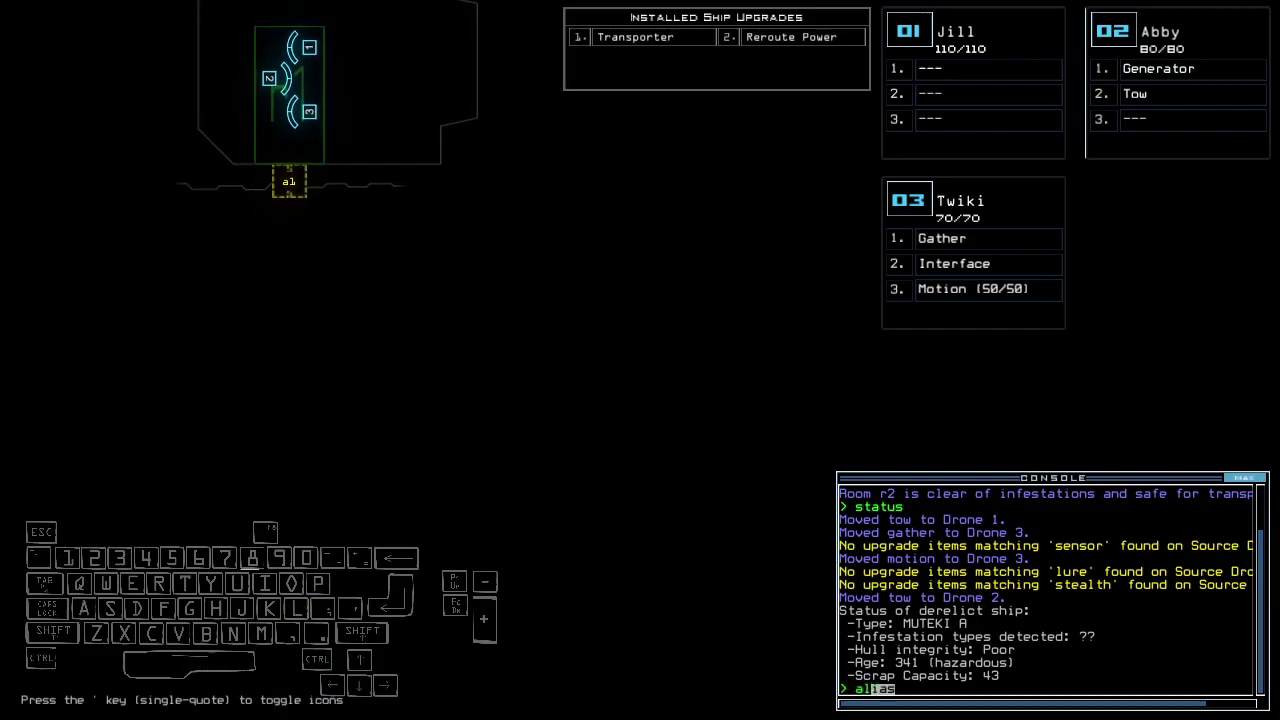
key("Return")
key("Escape")
type("transport 2 3 r2")
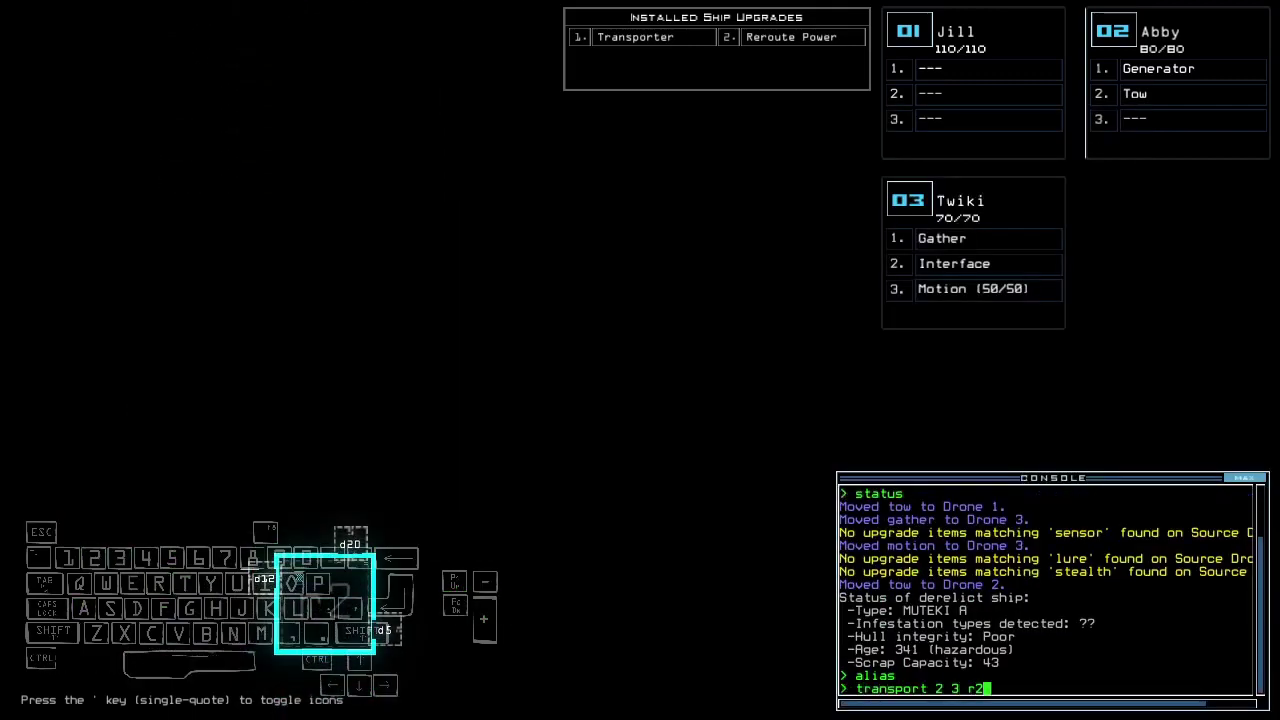
Transport drones 2 and 3 to r2, power the generator, check turrets, and gather fuel.
key("Return")
type("g")
key("Return")
type("rv")
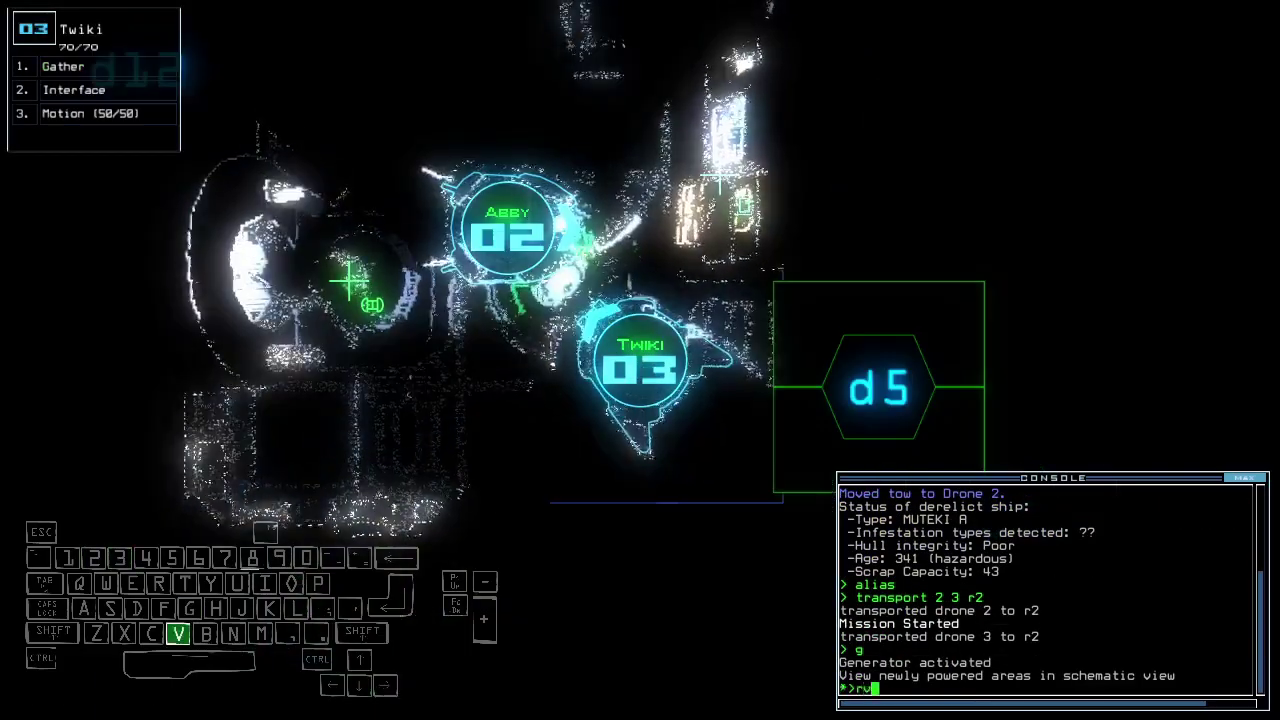
key("Return")
key("Up")
key("Return")
key("Up")
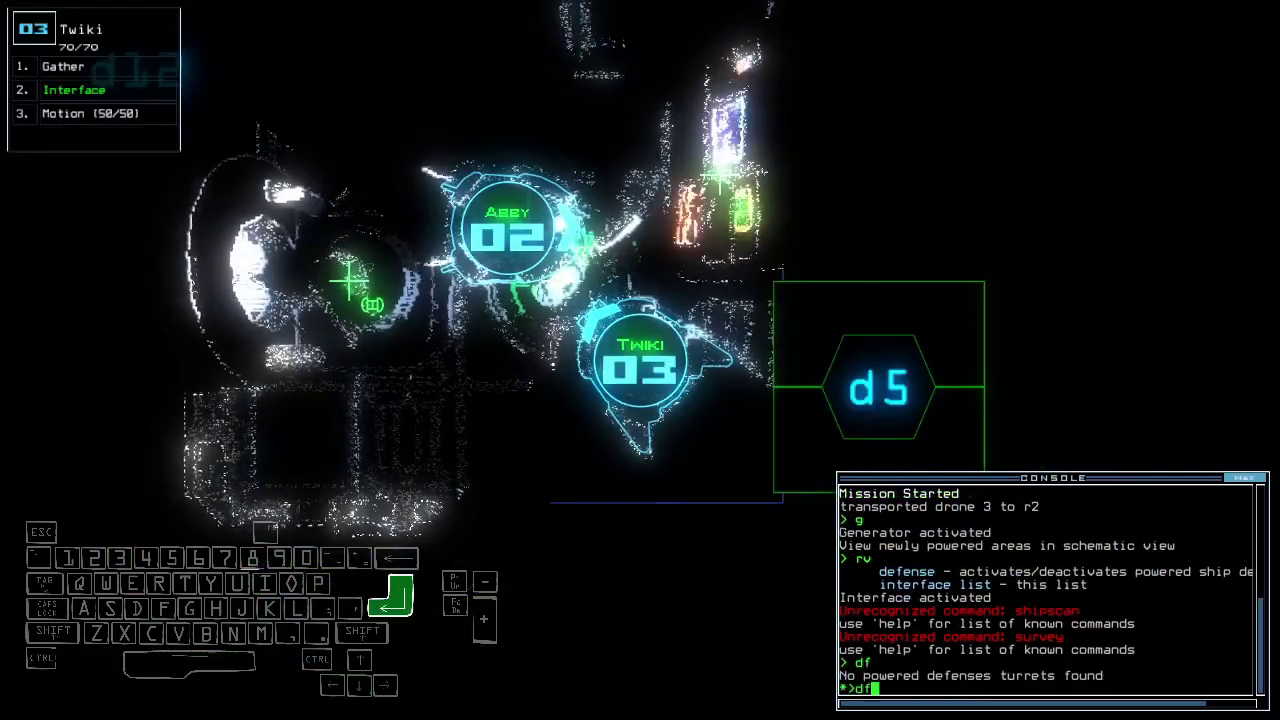
key("Return")
type("g")
key("Return")
type("x")
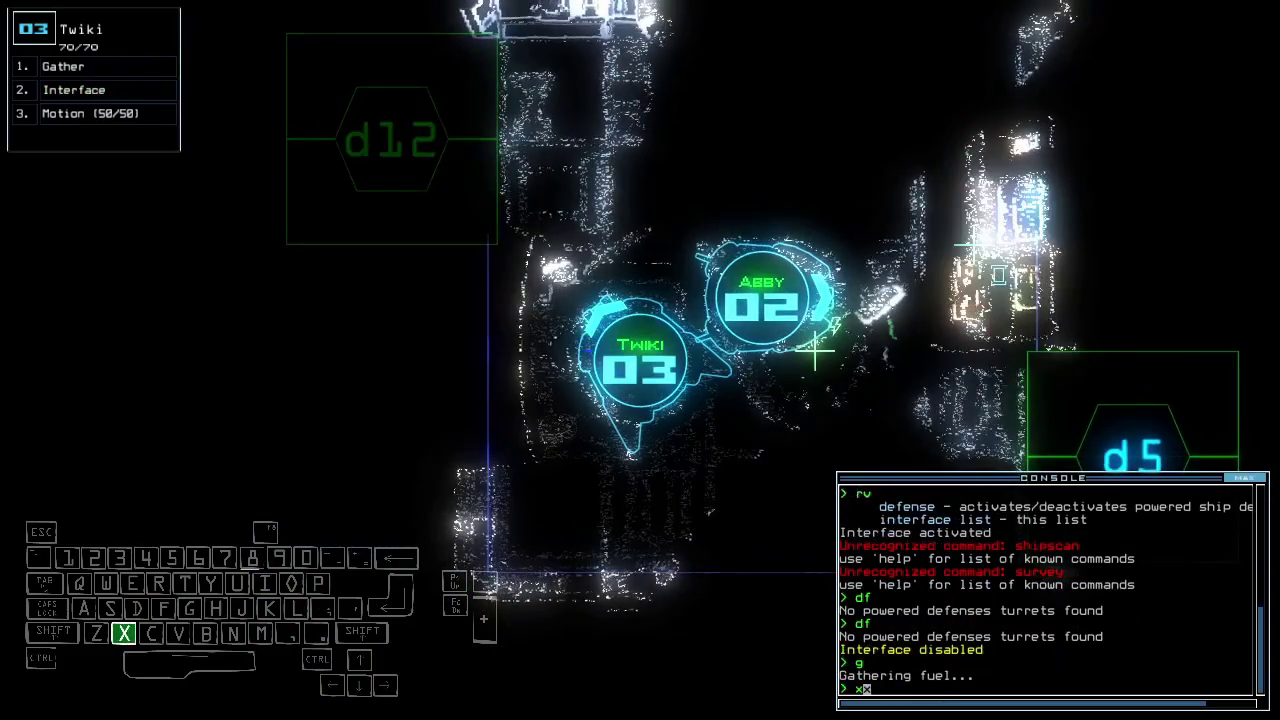
type("x r2")
Cycle r2's doors, run a motion scan, open d12, and collect the first scrap.
key("Return")
type("motion")
key("Return")
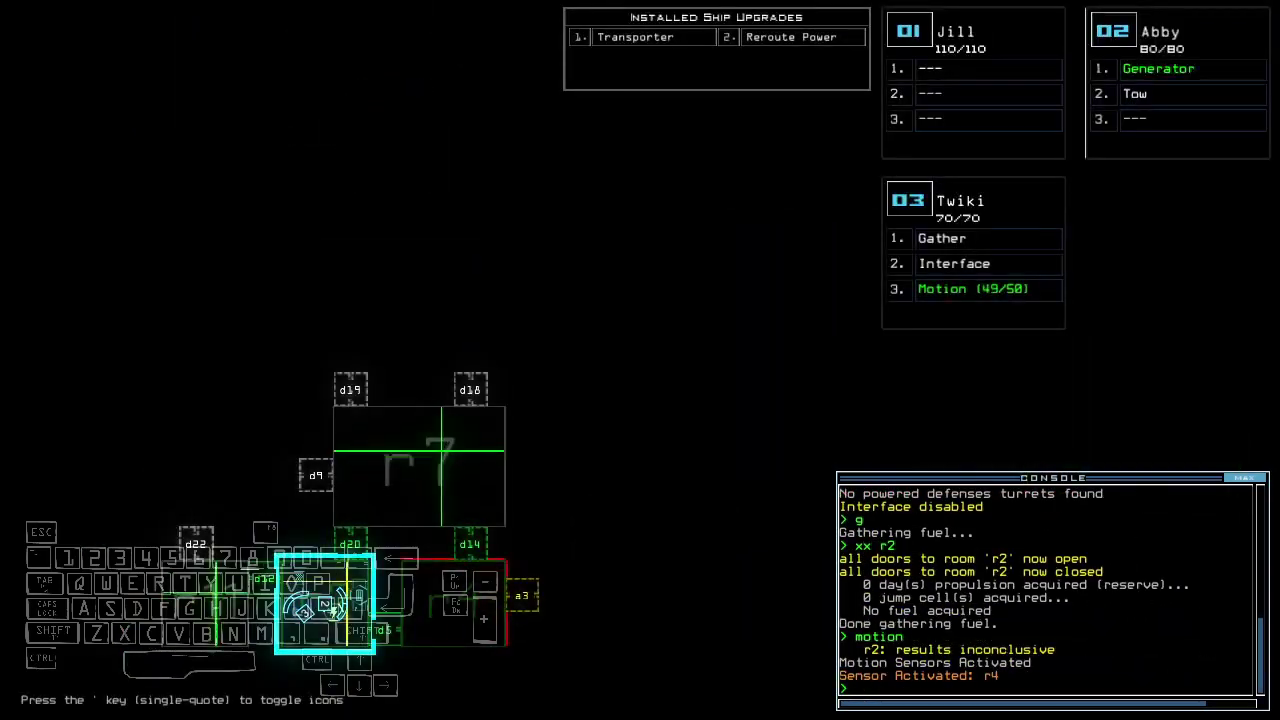
type("3d12")
key("Return")
key("Up")
type("g")
key("Return")
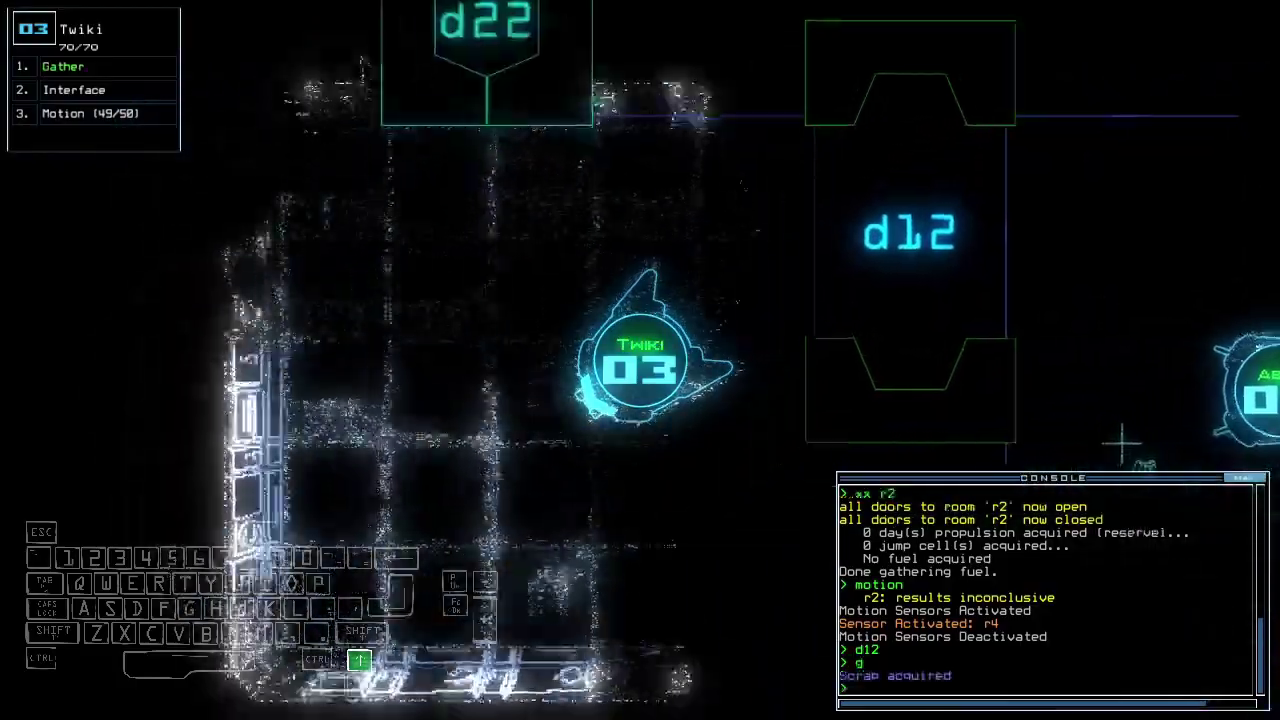
key("Right")
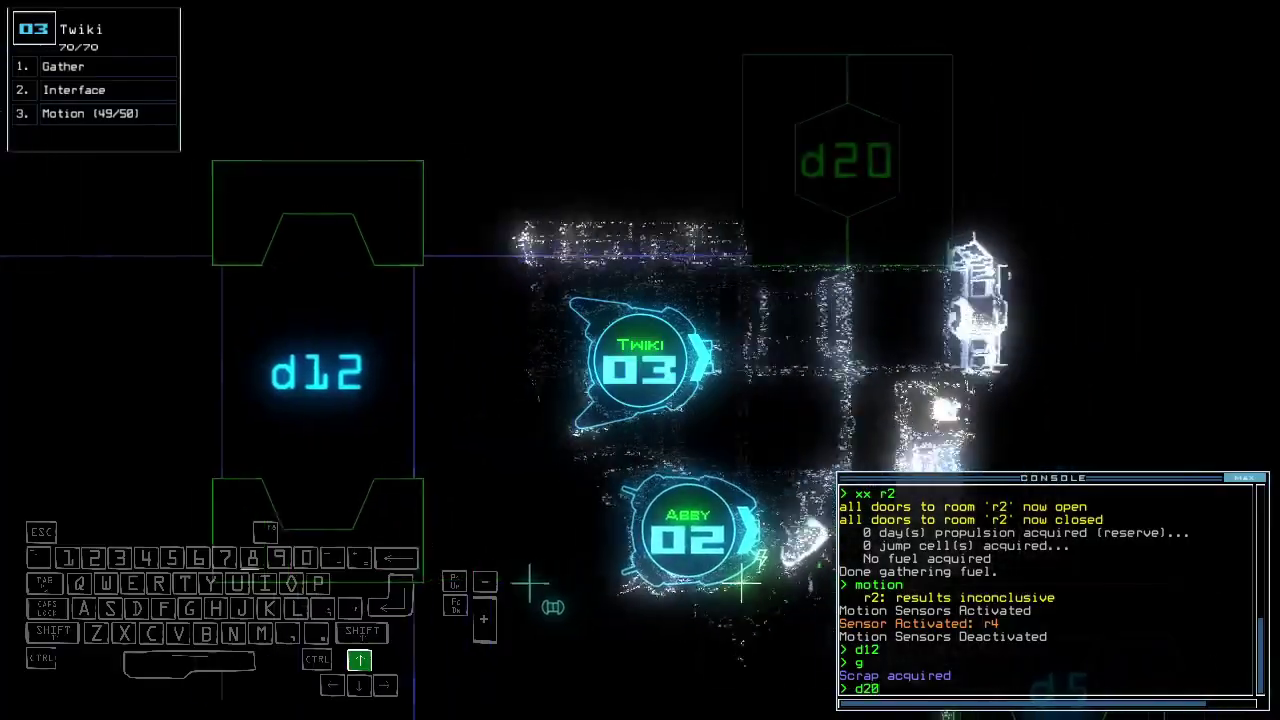
type("d20")
Open d20, steer Twiki into the next room, and gather the nearby scrap.
key("Return")
key("Right")
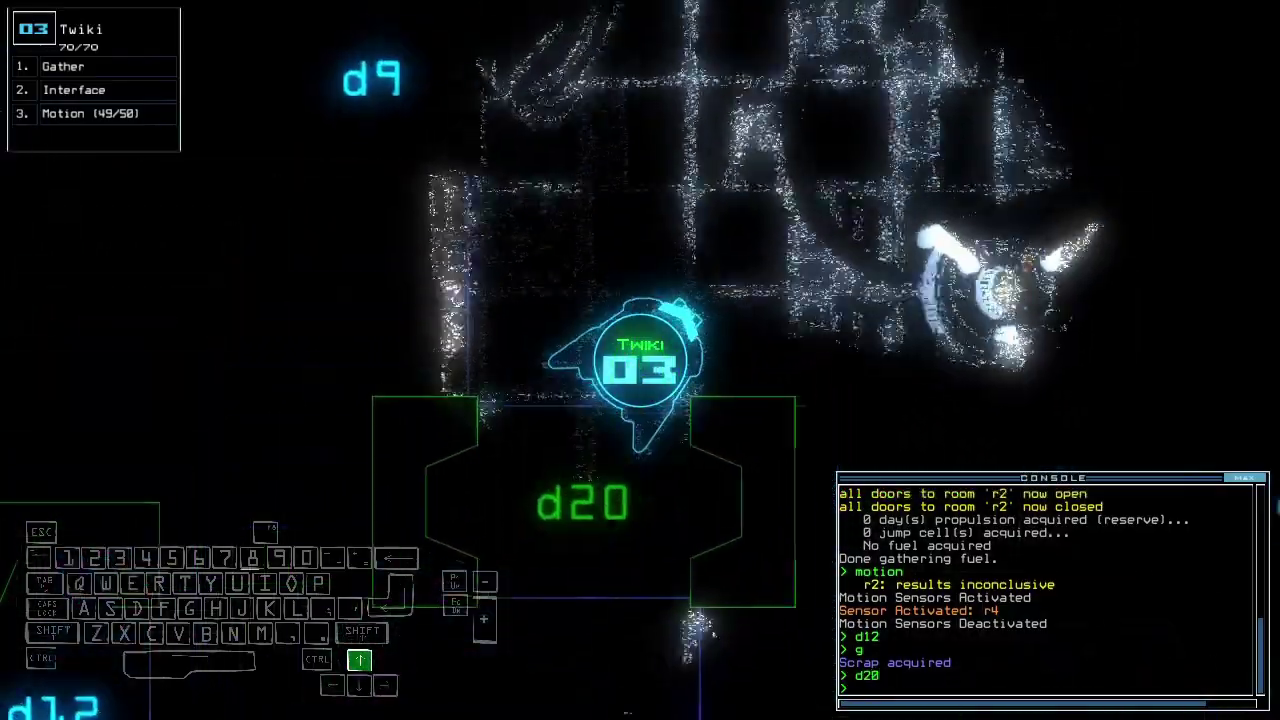
key("Return")
key("Down")
key("Left")
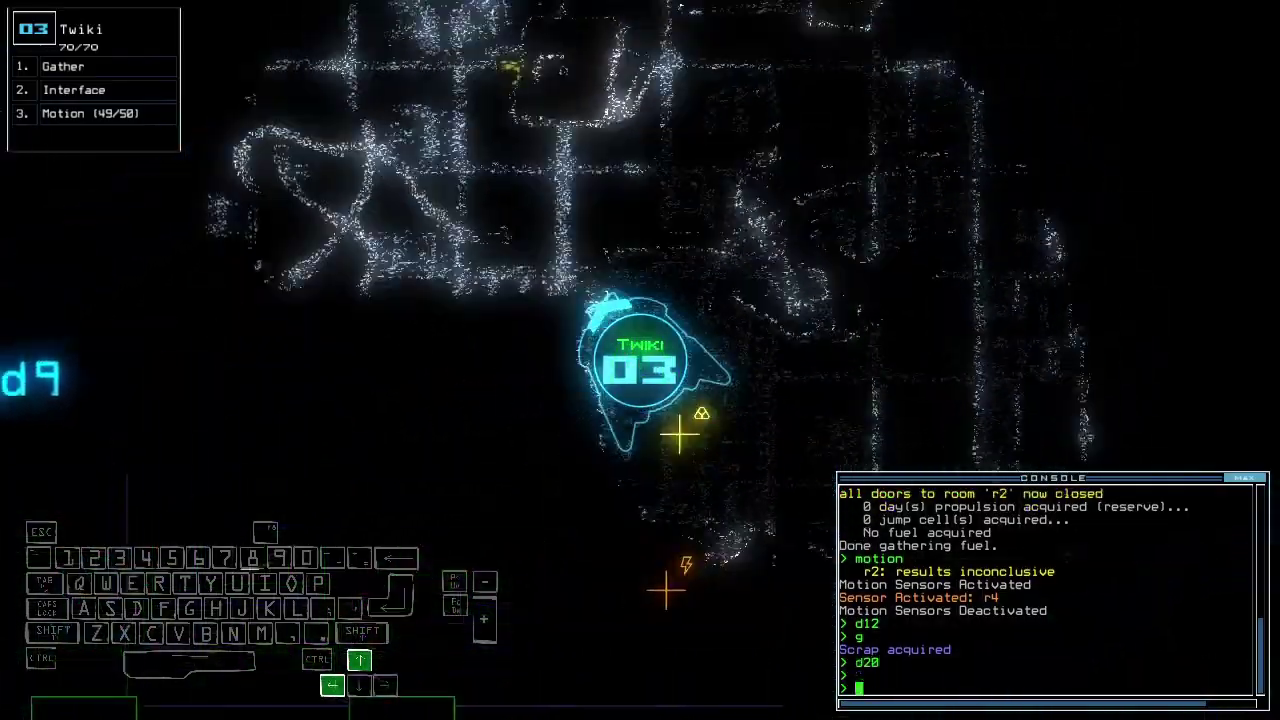
type("g")
key("Return")
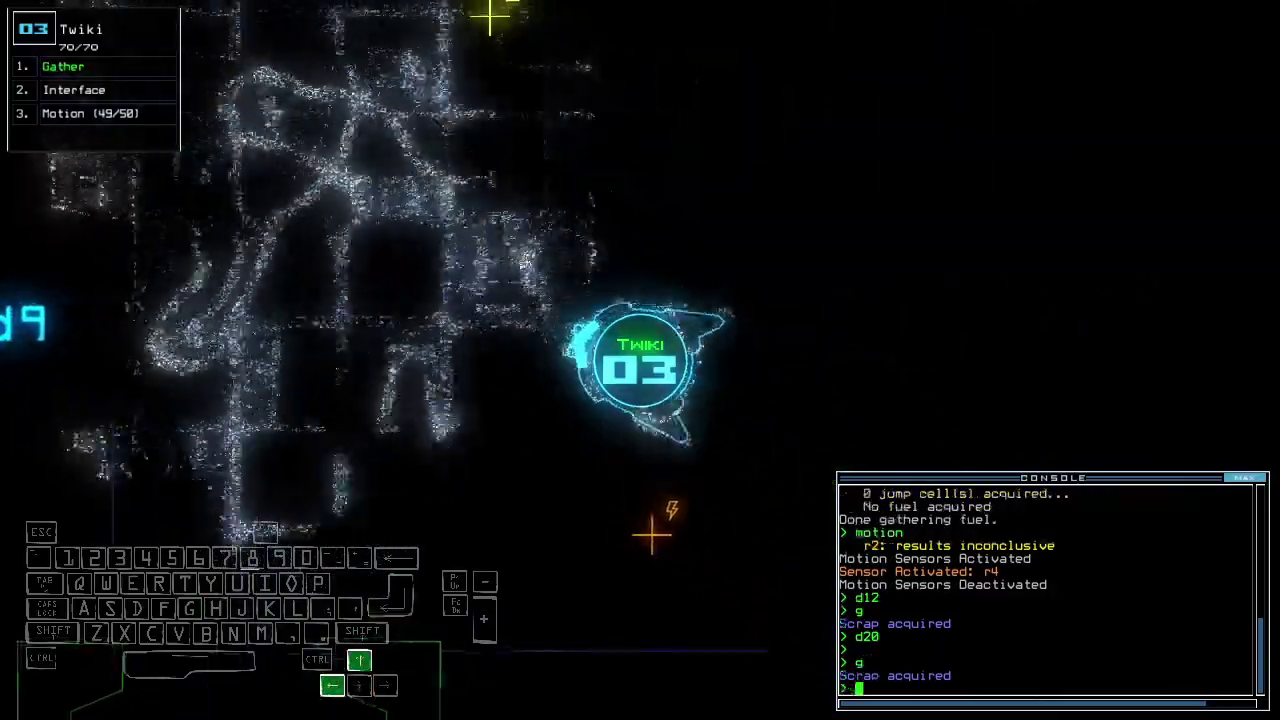
key("Up")
key("Right")
key("Left")
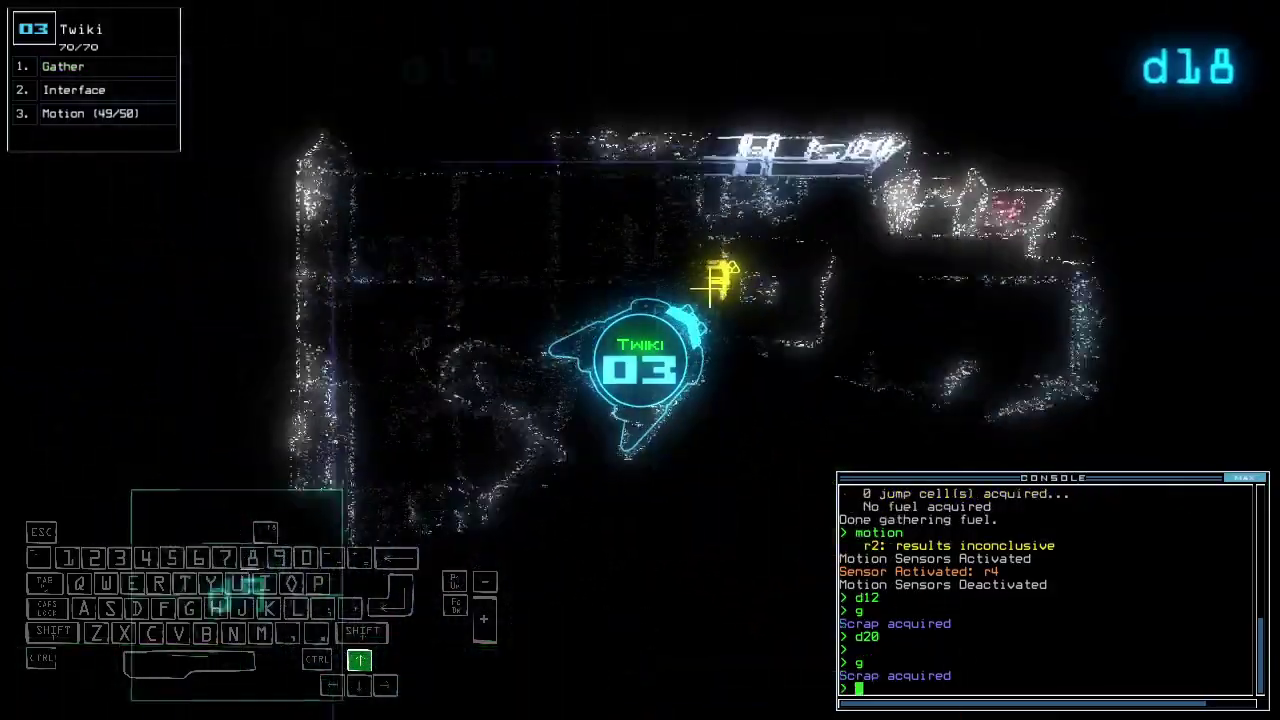
type("g")
key("Return")
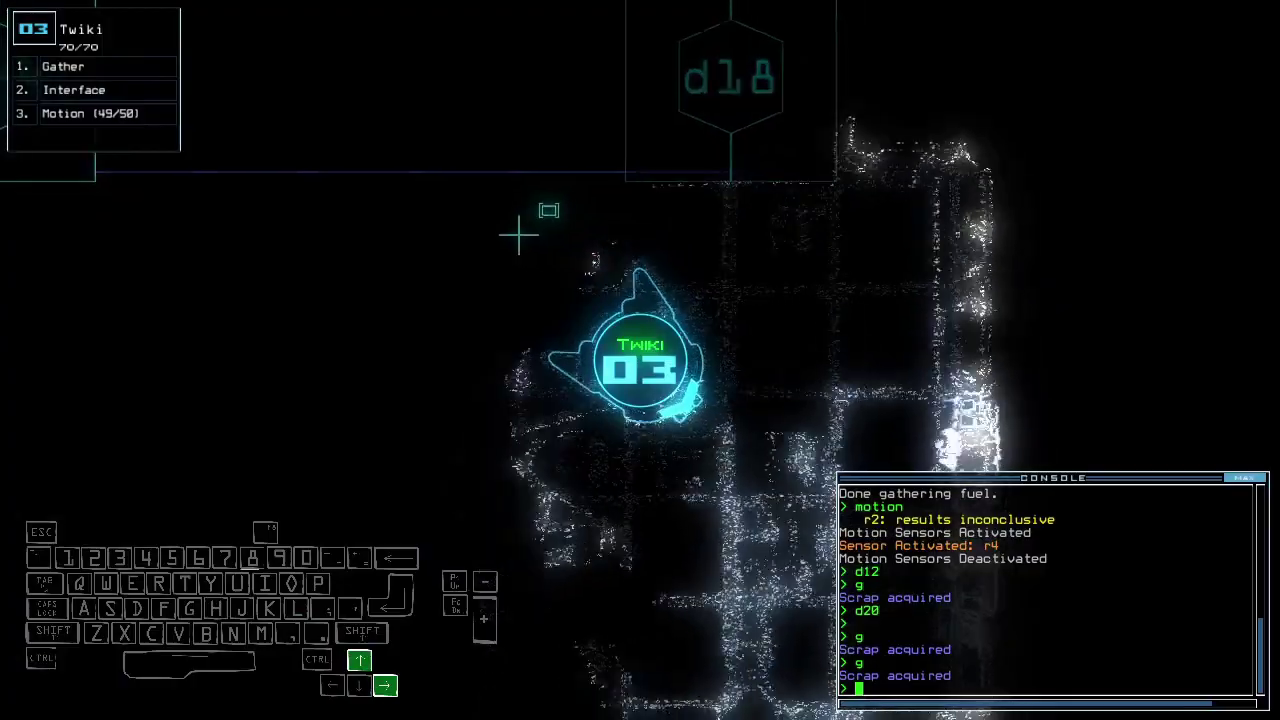
key("Right")
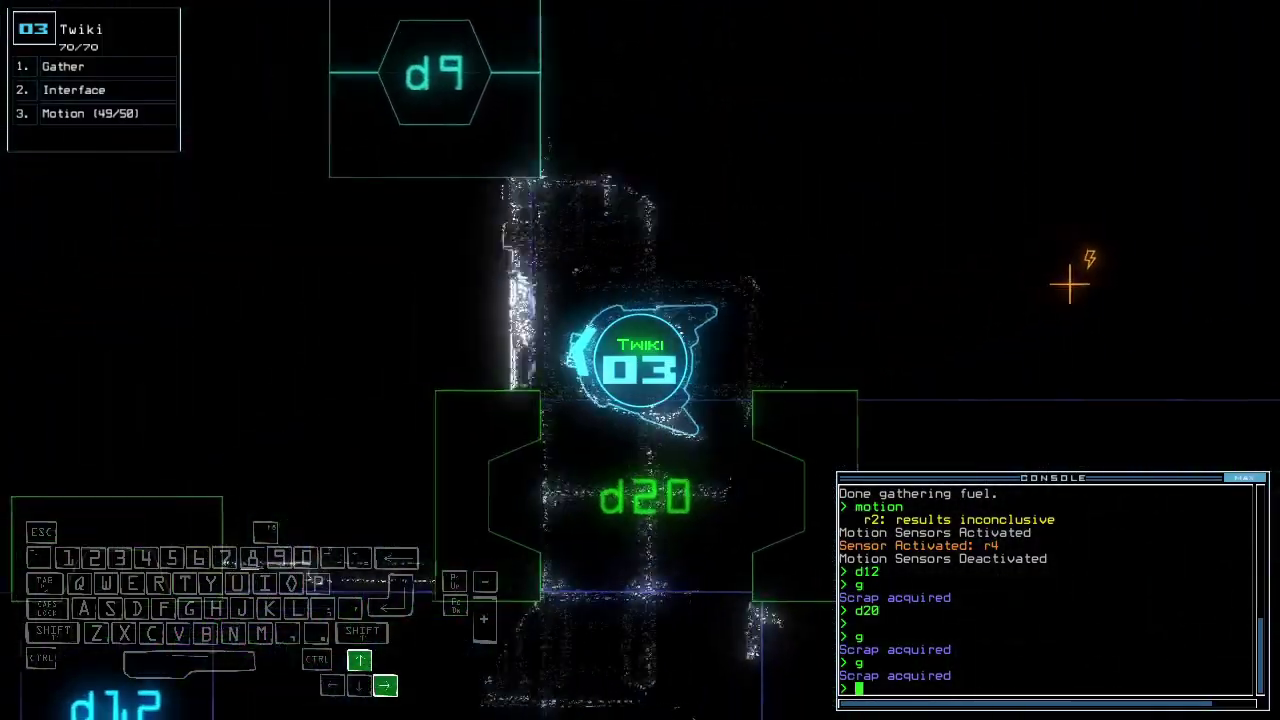
Toggle door d12, close the doors behind the drones, and drive them onward.
key("Return")
type("d")
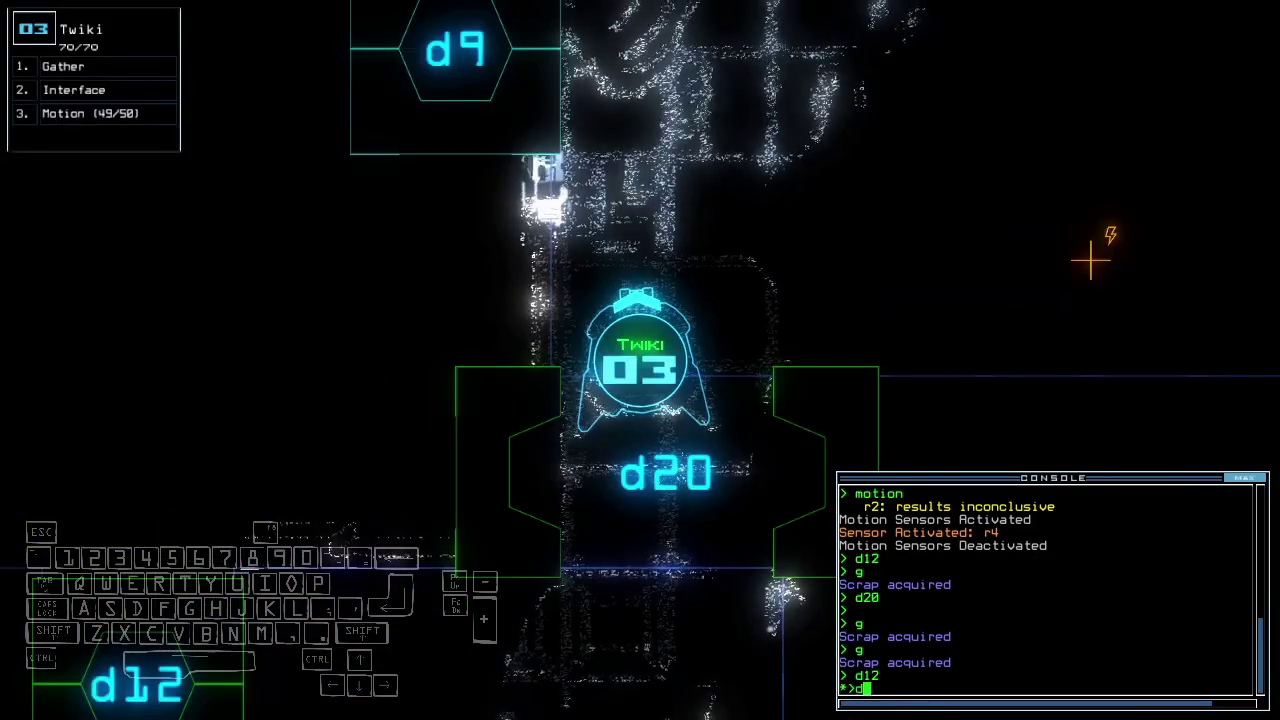
type("cc")
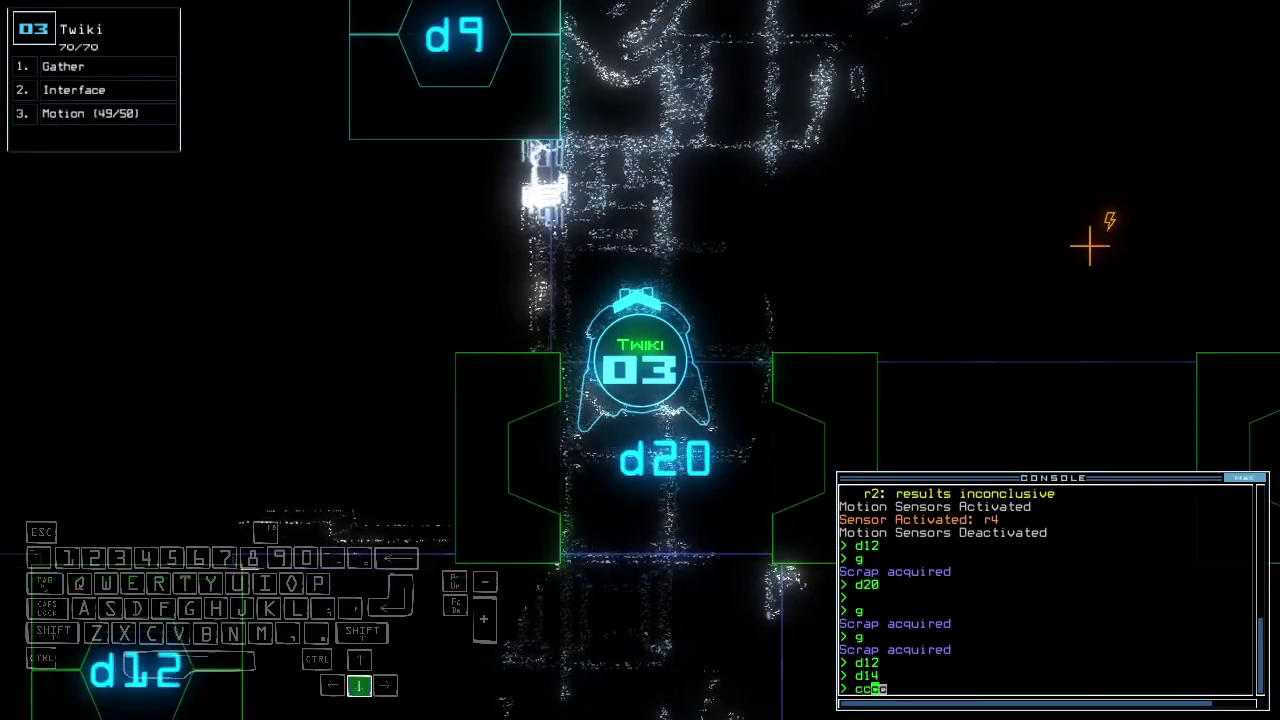
key("Down")
type("cc")
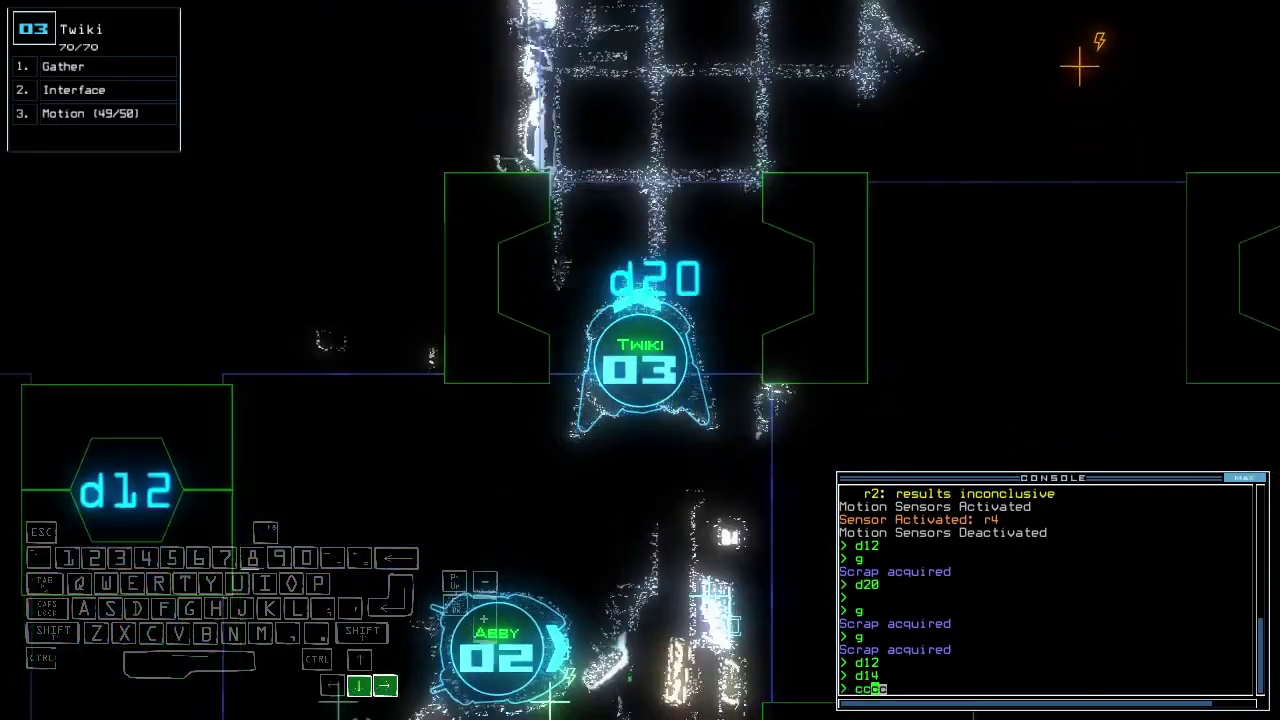
key("Return")
key("Right")
key("2")
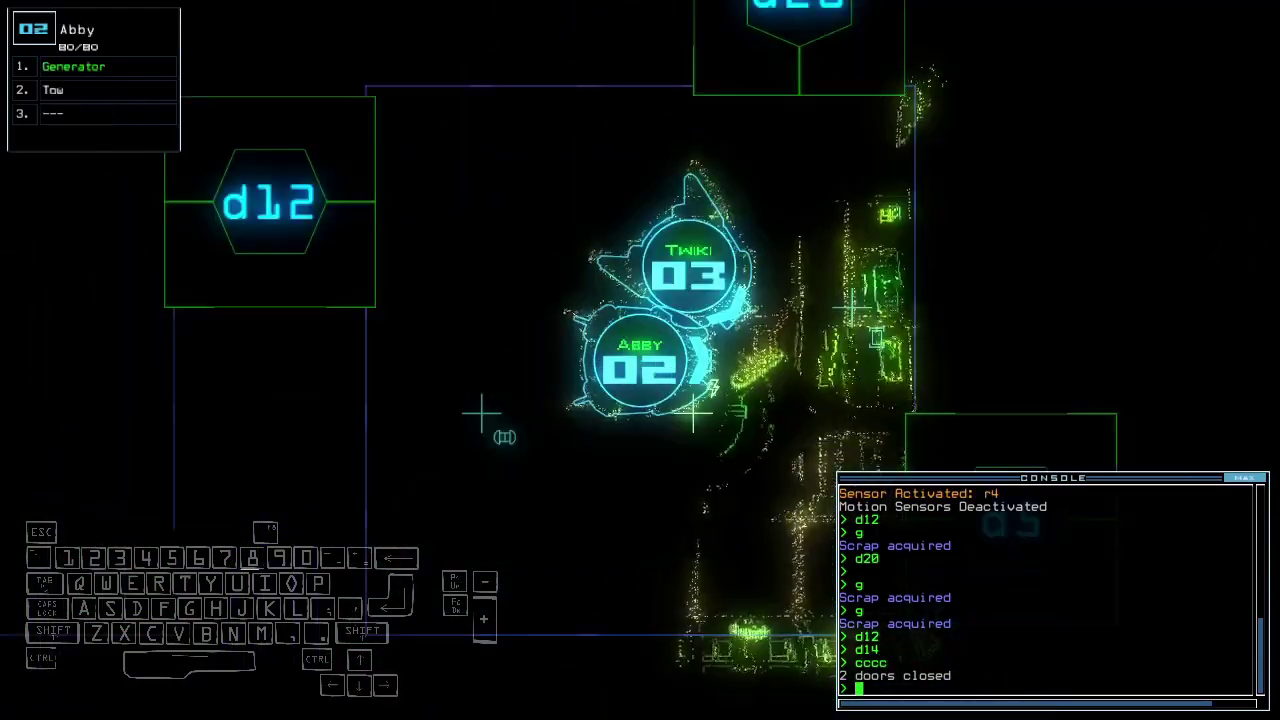
key("3")
key("Up")
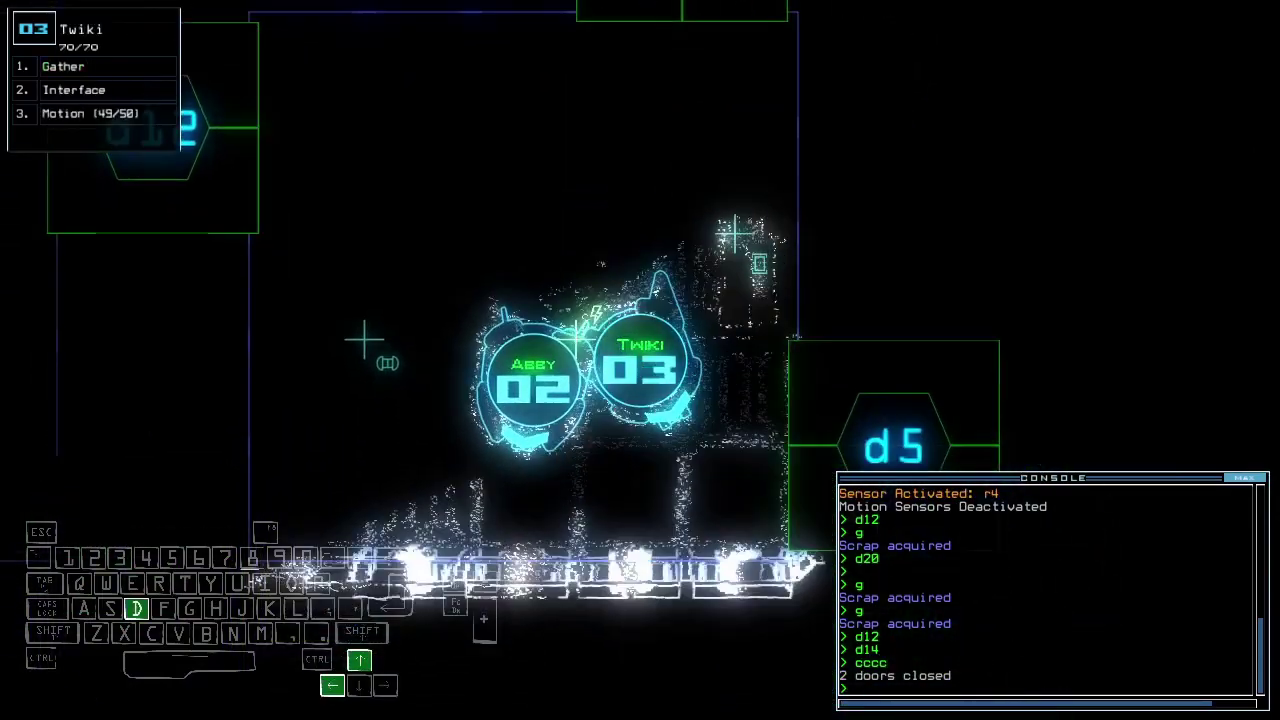
type("d5")
Drive Twiki through doors d5 and d14, closing nearby open doors.
key("Return")
key("Right")
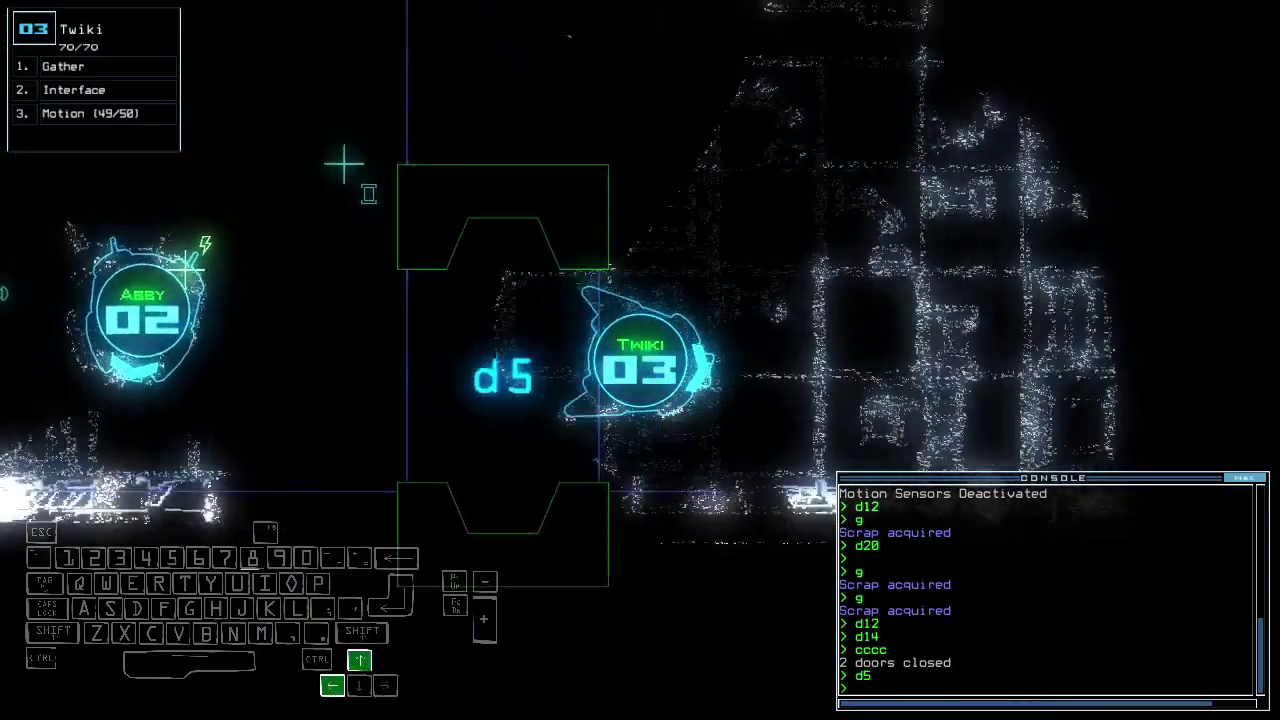
key("Down")
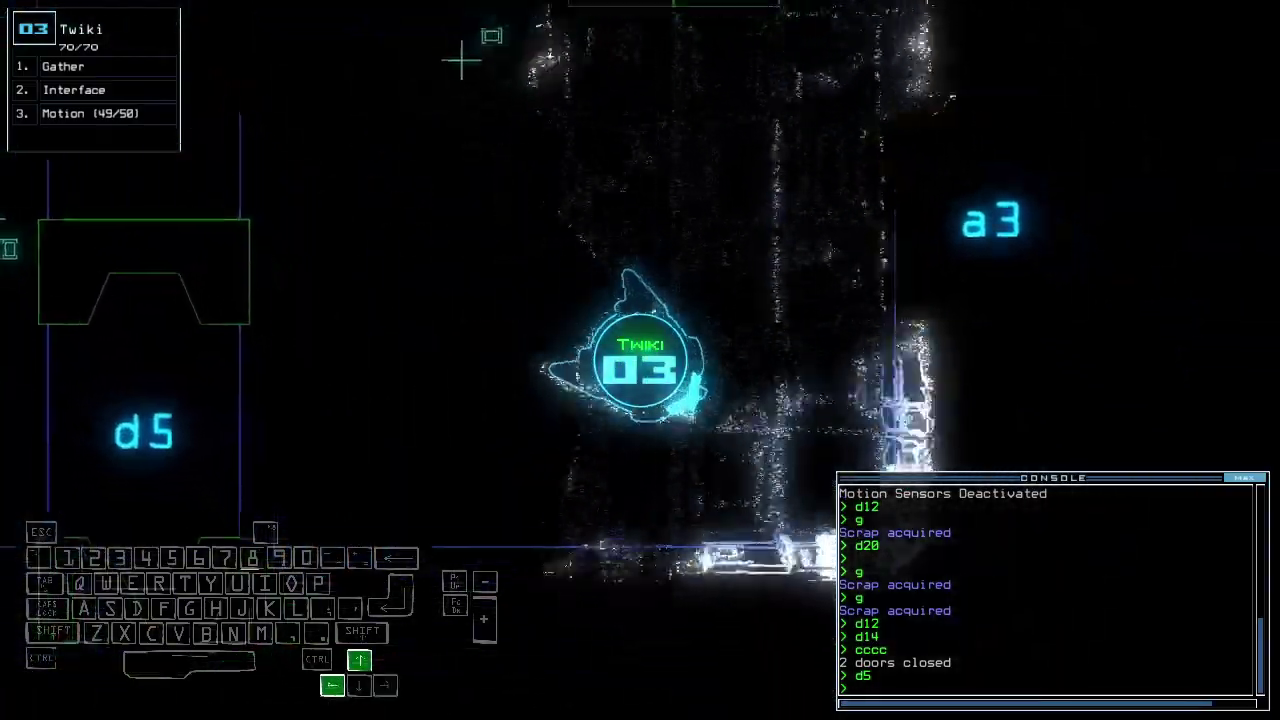
type("d1")
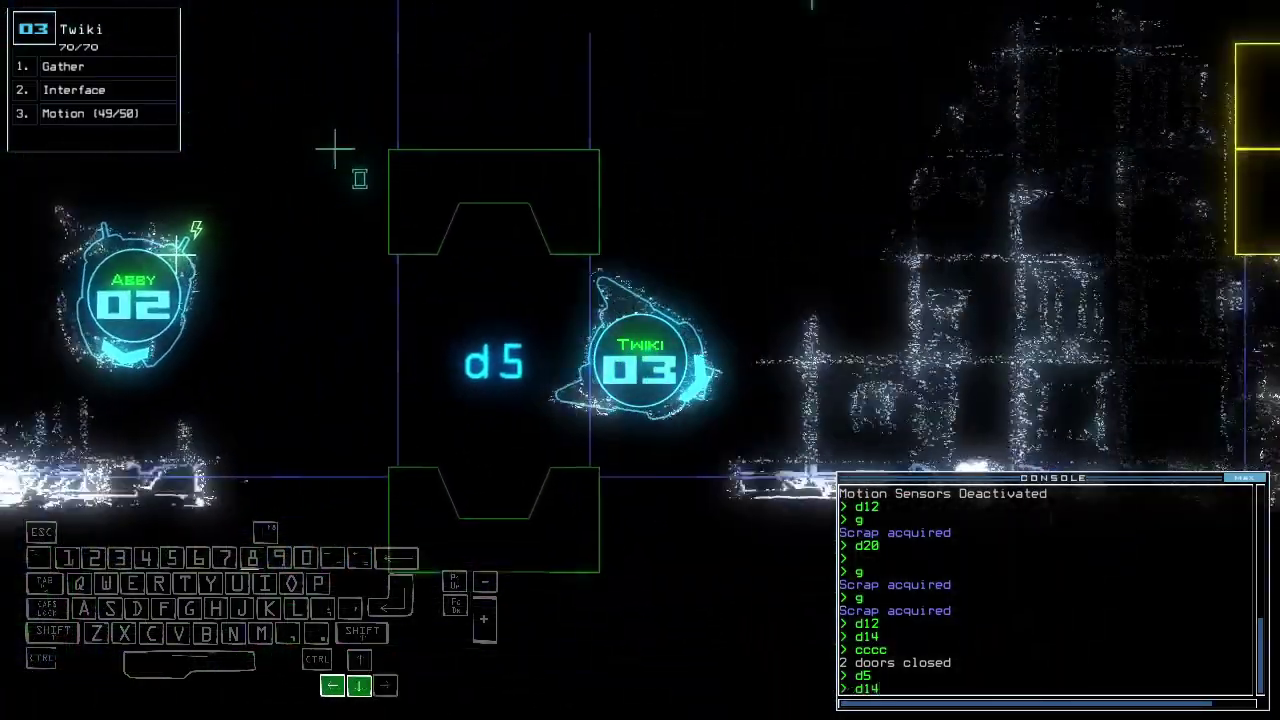
type("4")
key("Return")
type("cccc")
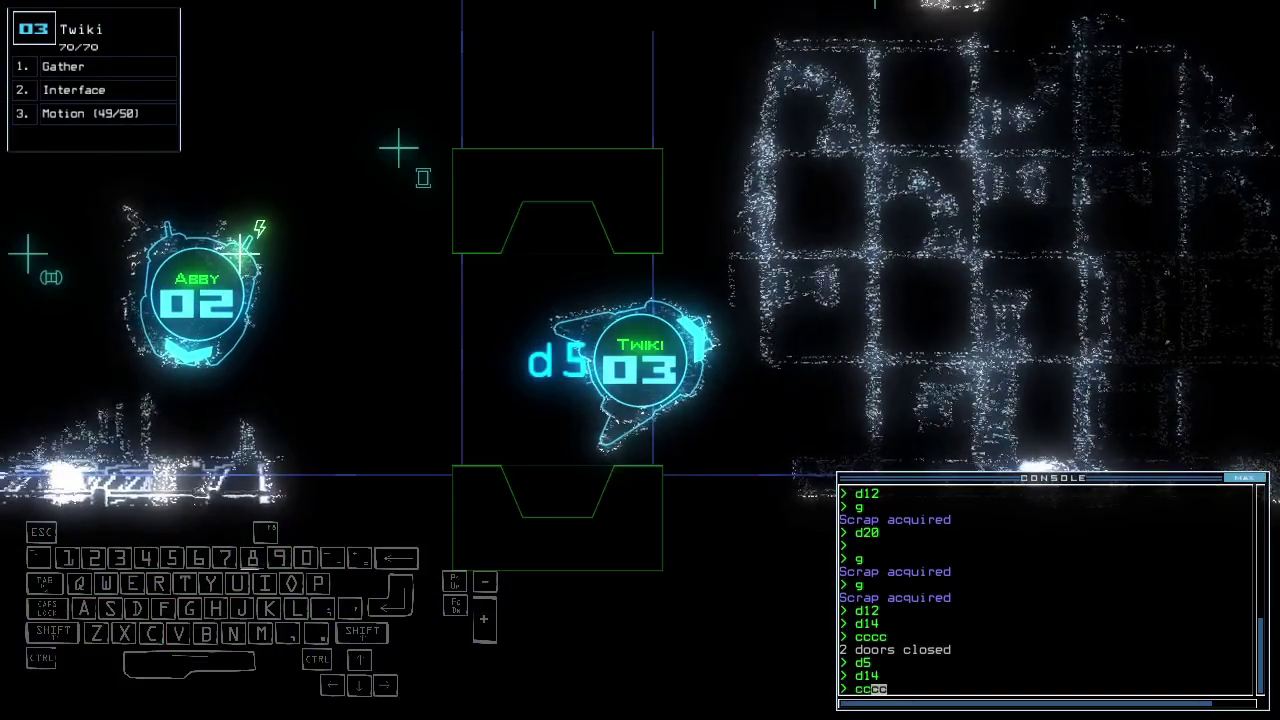
key("Down")
key("Right")
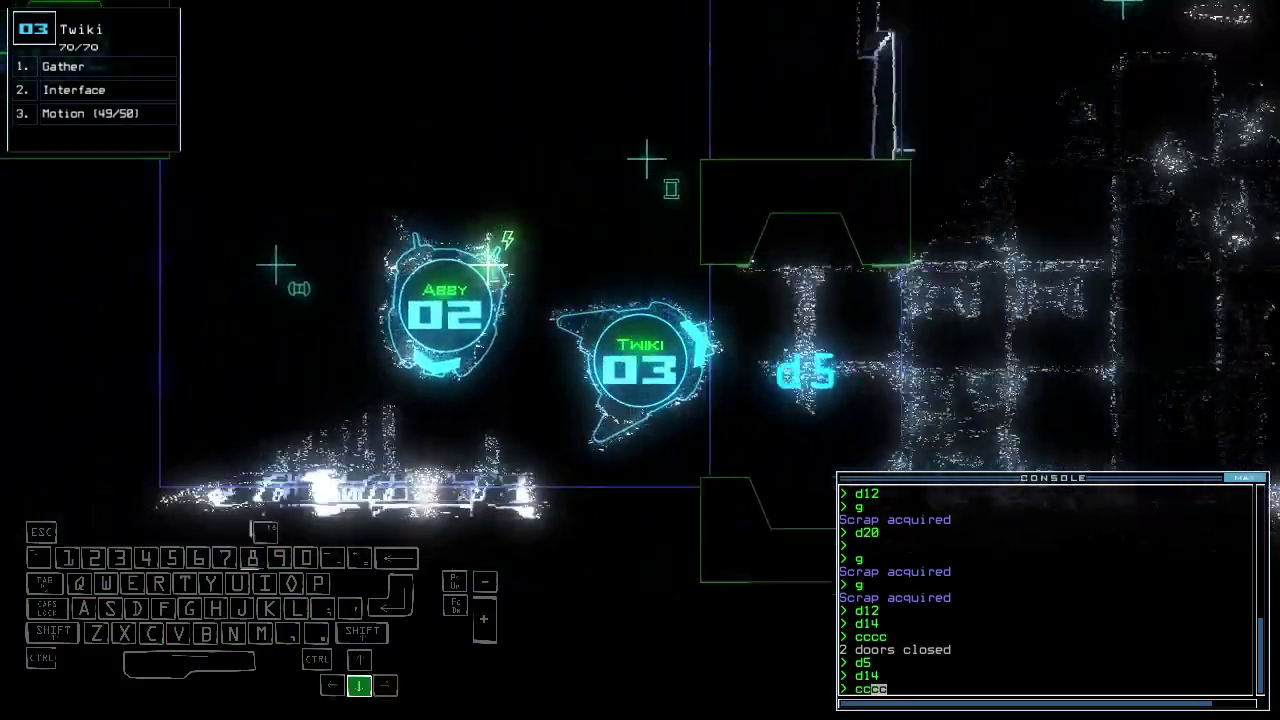
type("cc")
key("Return")
key("Up")
key("Left")
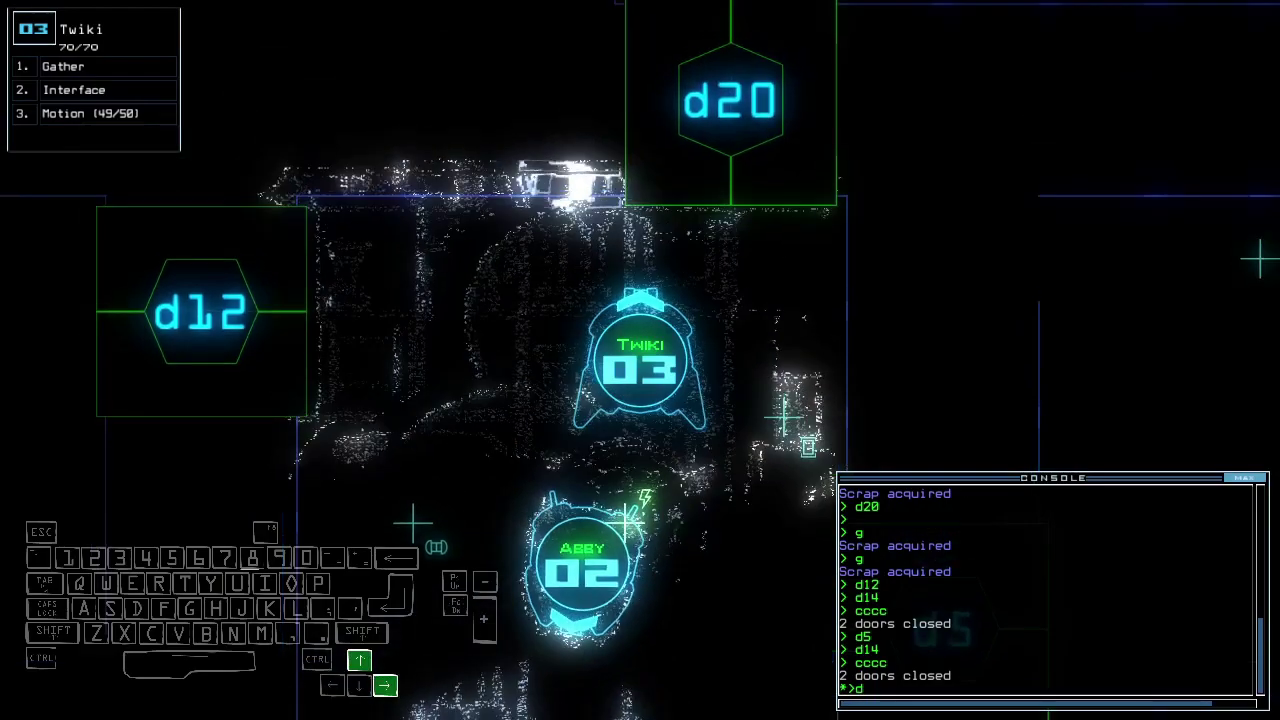
type("d20")
Open d20, send Abby to r7 to activate the generator, and run a motion scan.
key("Return")
type("n")
key("Tab")
type("2")
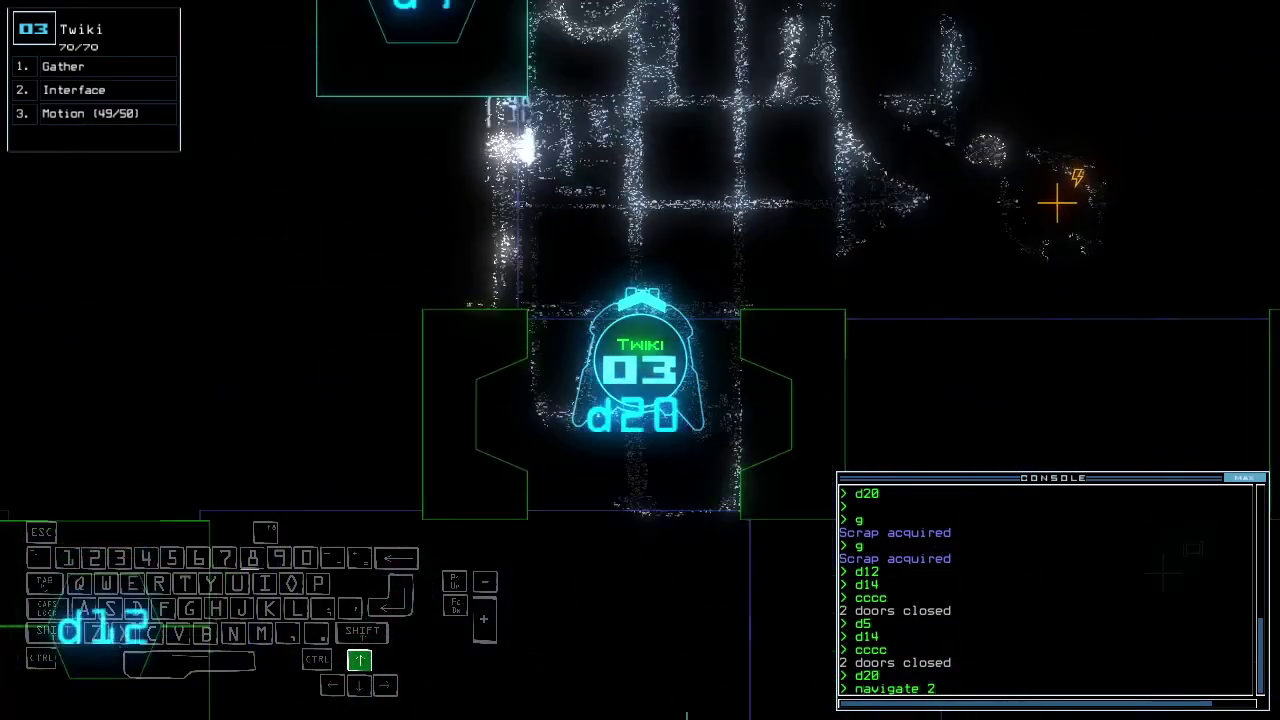
key("Return")
key("Escape")
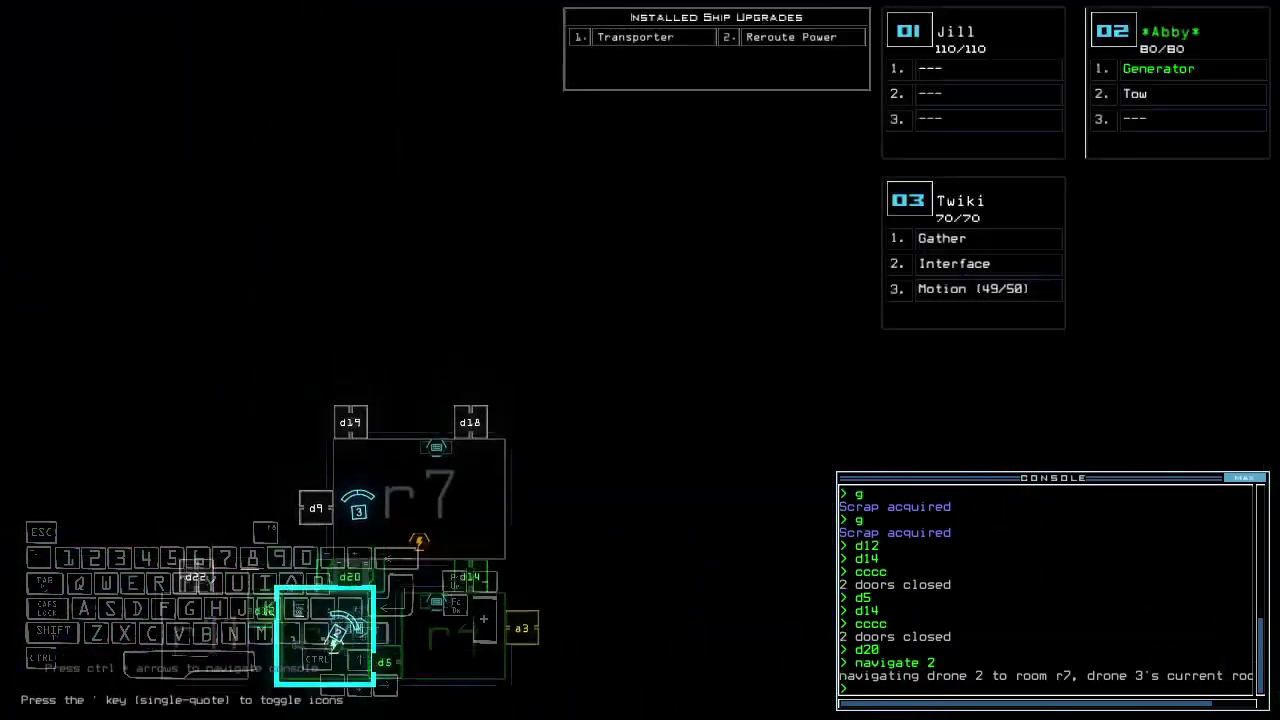
type("2")
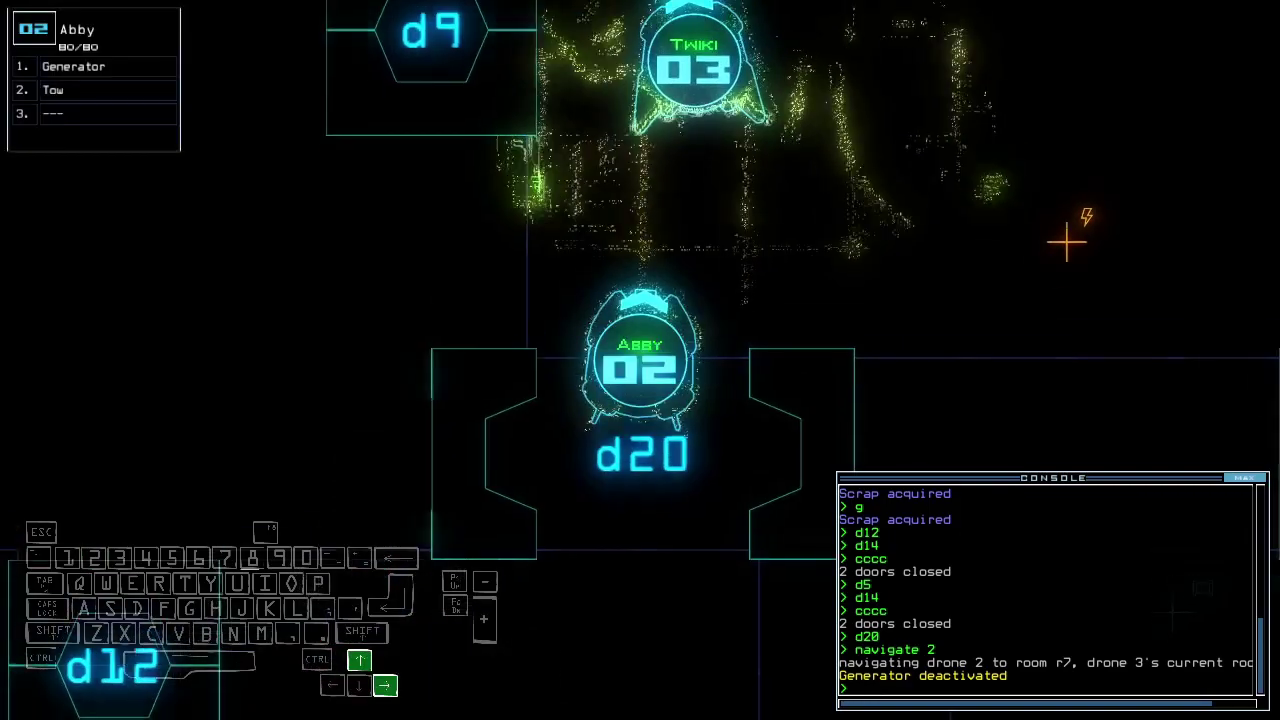
type("g")
key("Tab")
key("Return")
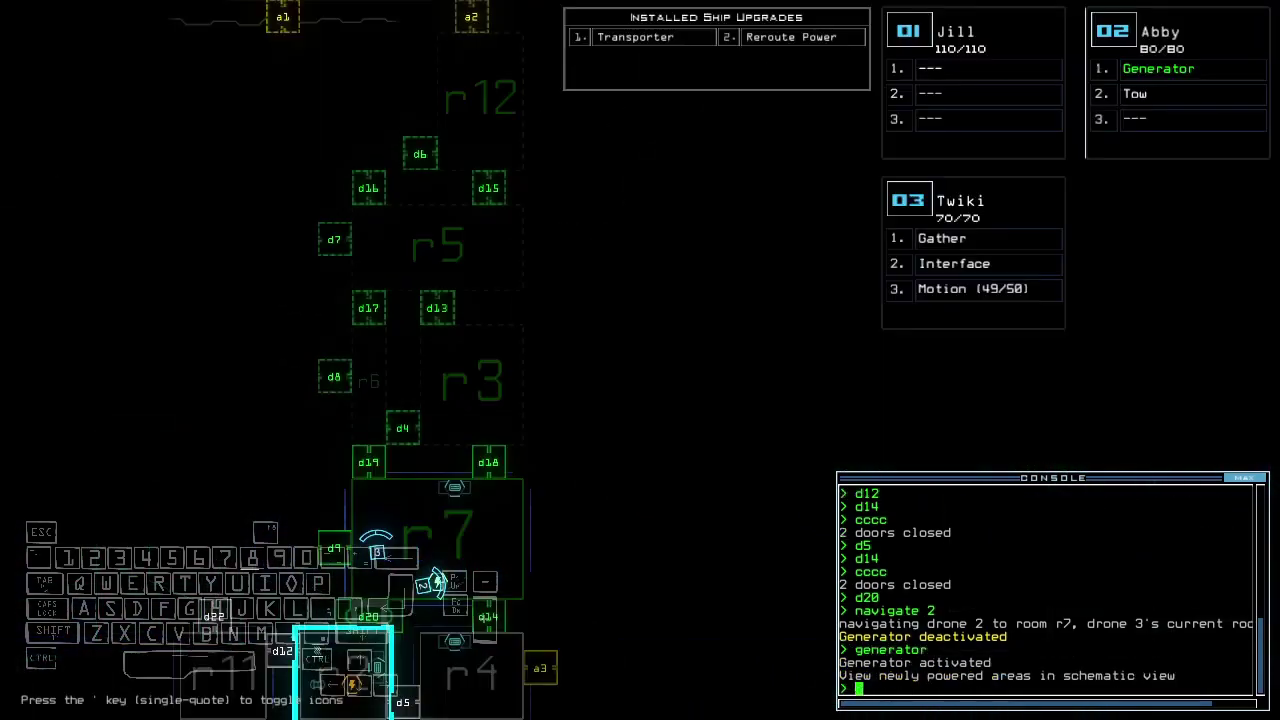
type("motion")
key("Return")
type("3d")
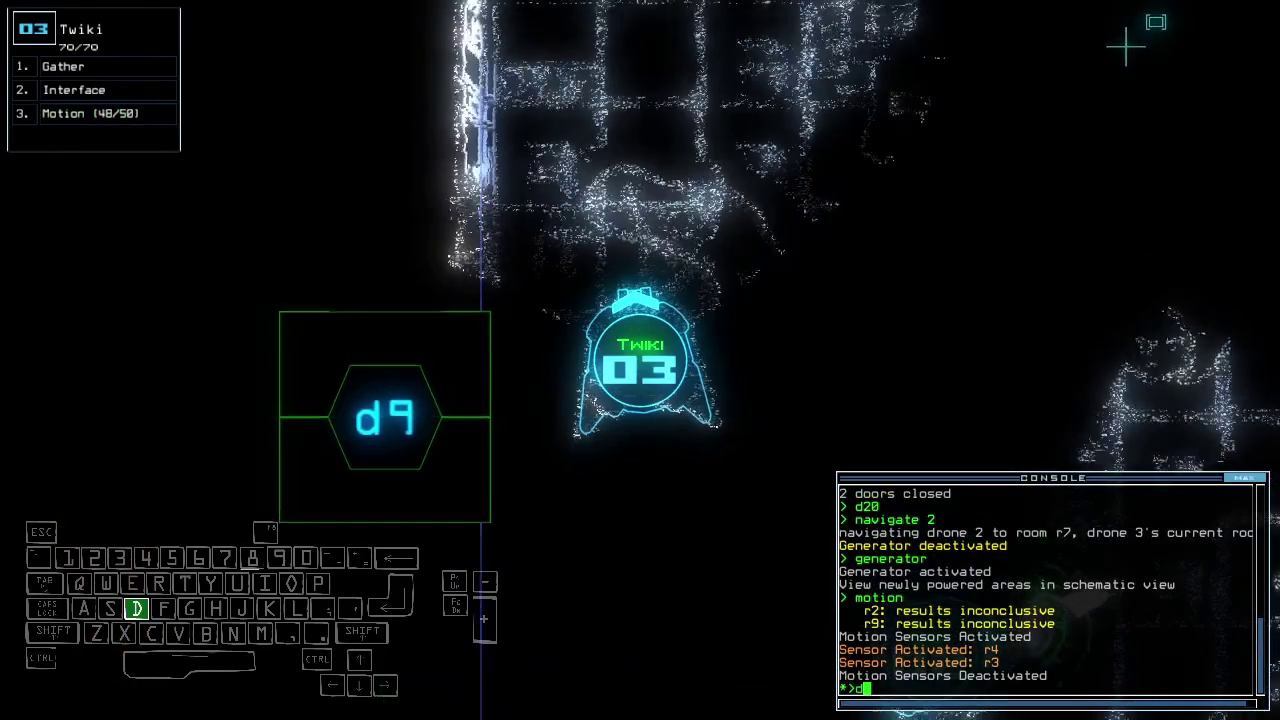
type("8")
Steer Twiki through doors d9 and d19 and collect the scrap there.
key("Tab")
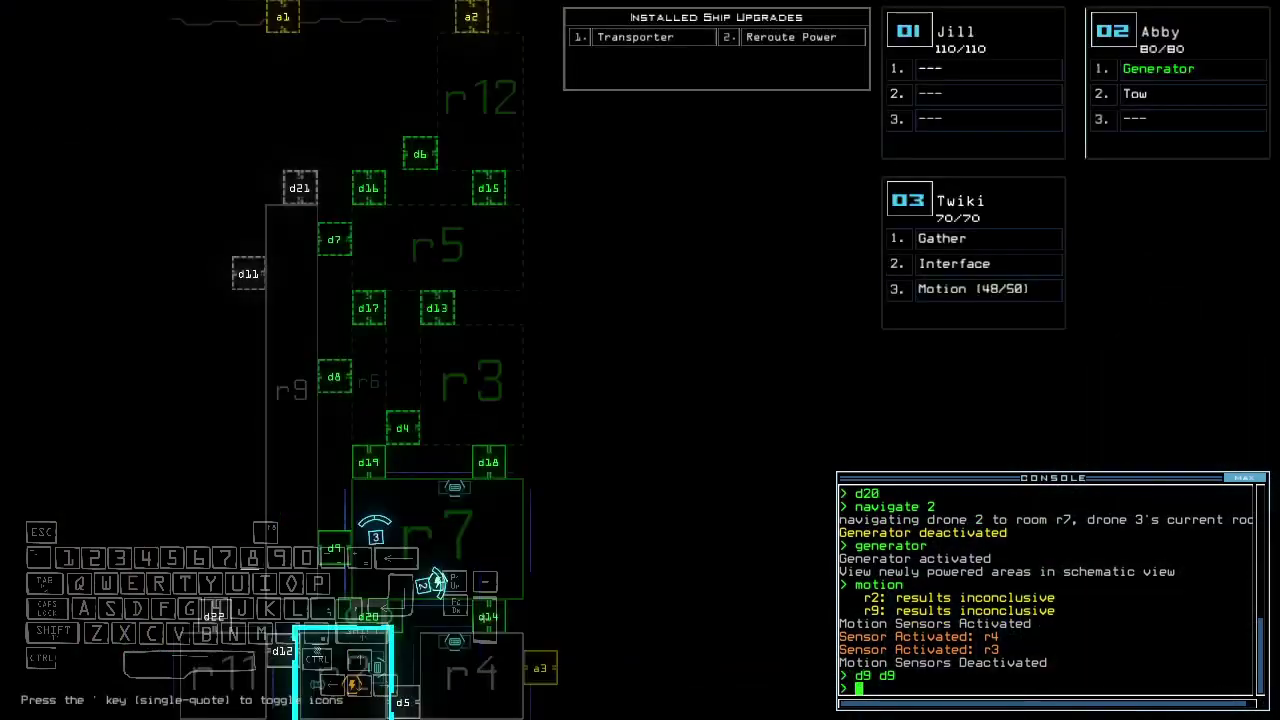
key("Tab")
key("Return")
key("Up")
type("d19")
key("Return")
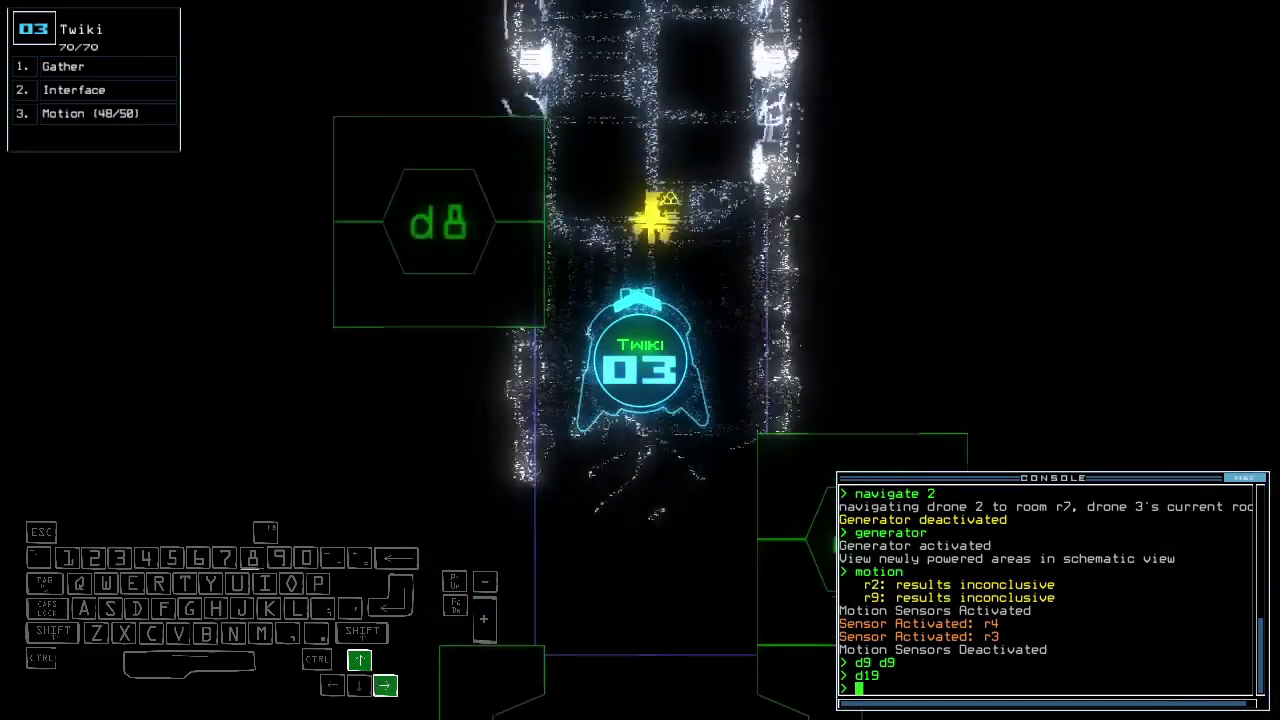
type("g")
key("Return")
key("Tab")
type("f")
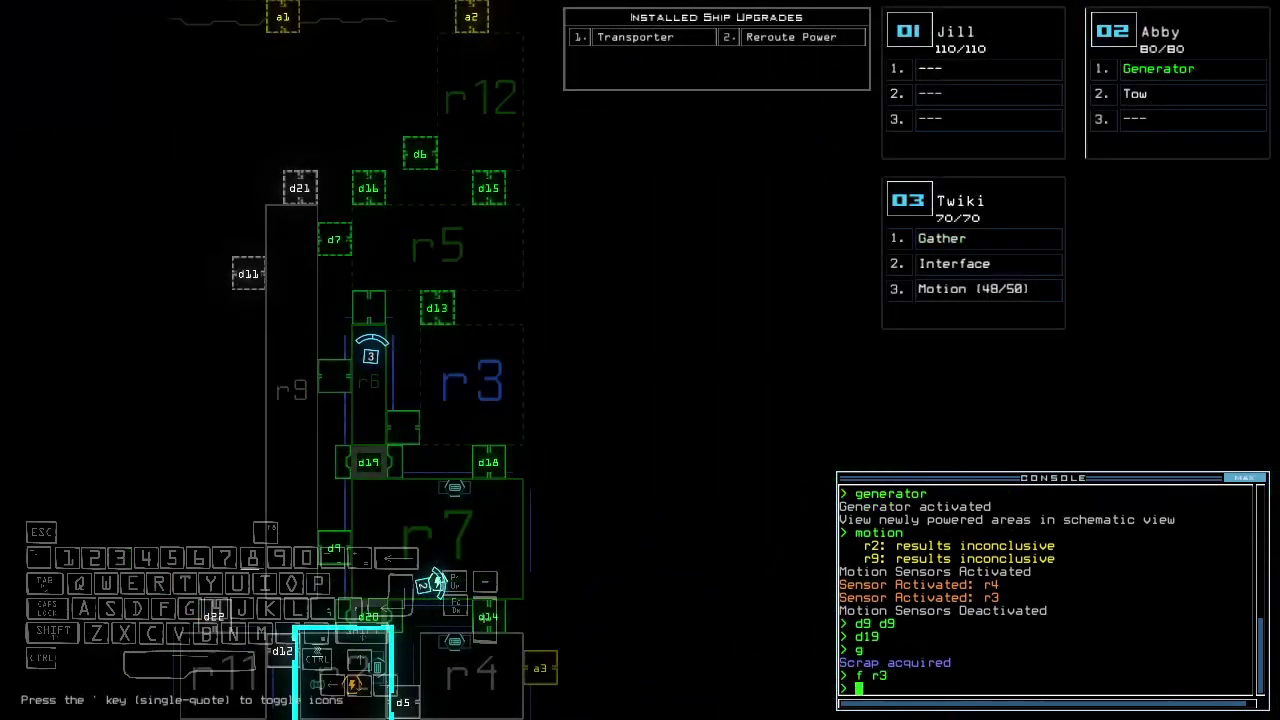
key("Tab")
type("d8")
Open d8, run Twiki down the corridor and back through d9 and d19, sealing doors behind.
key("Return")
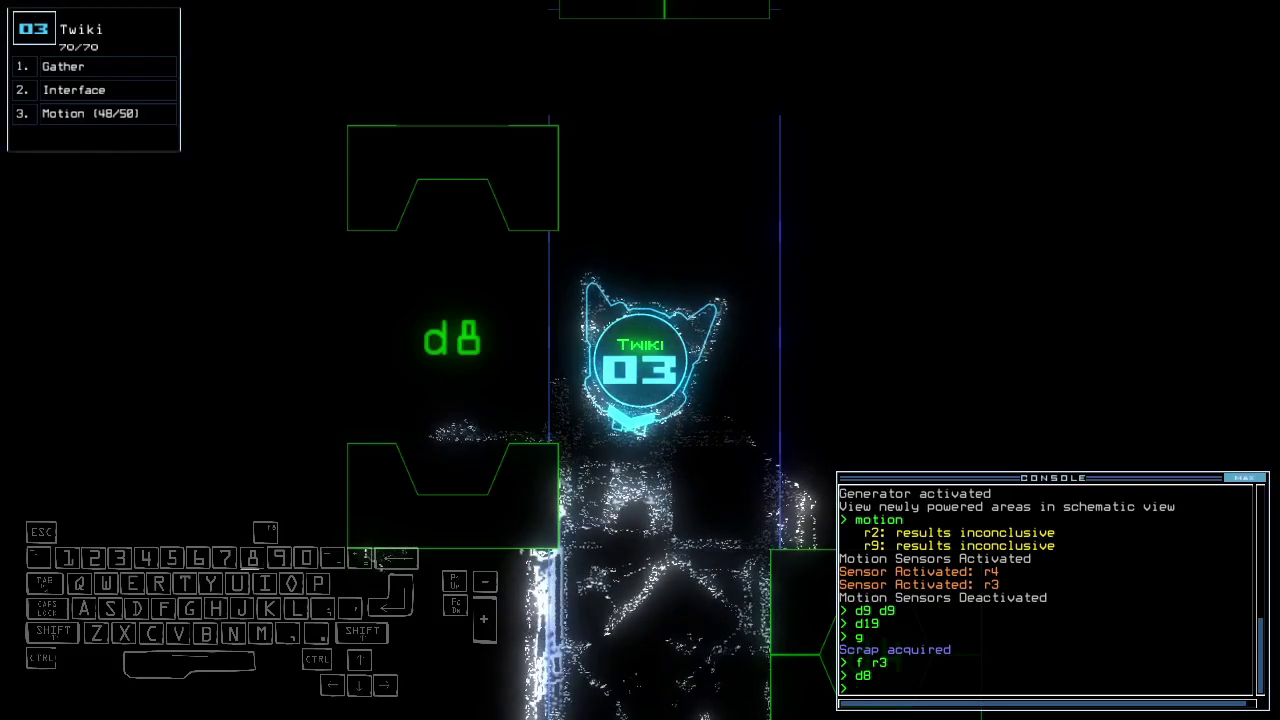
key("Right")
key("Down")
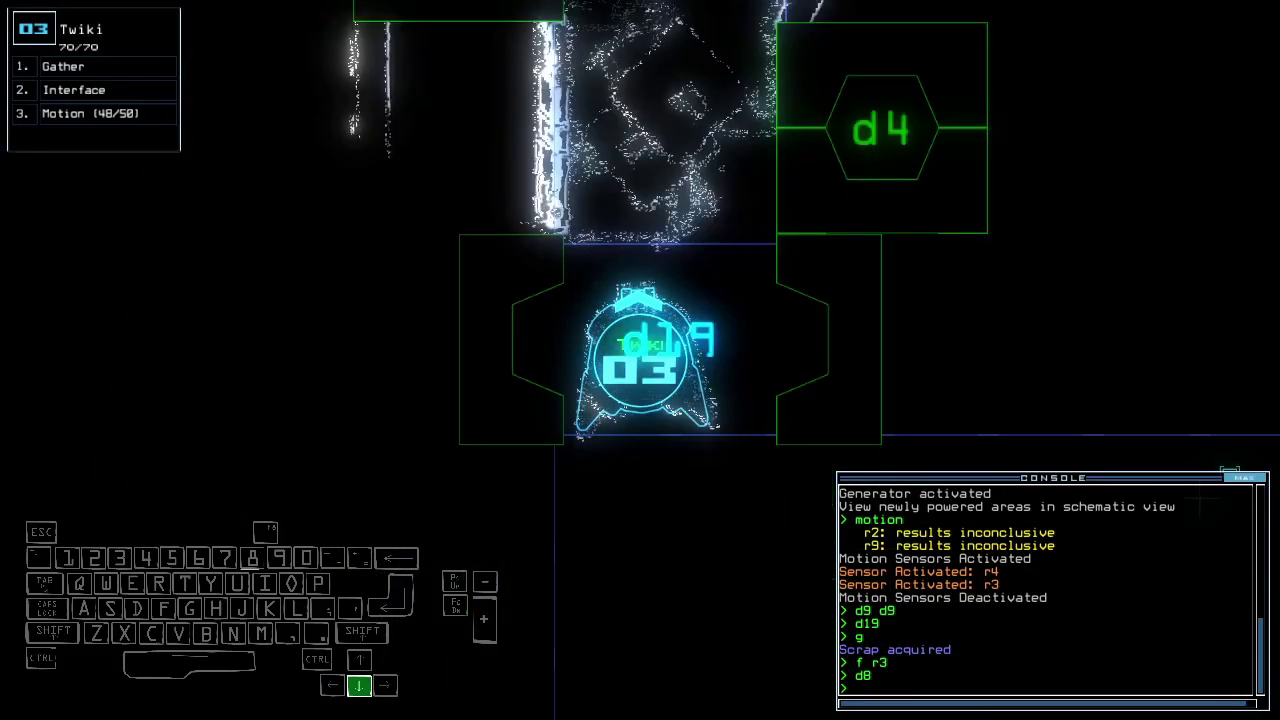
type("cccc")
key("Return")
key("Up")
type("d")
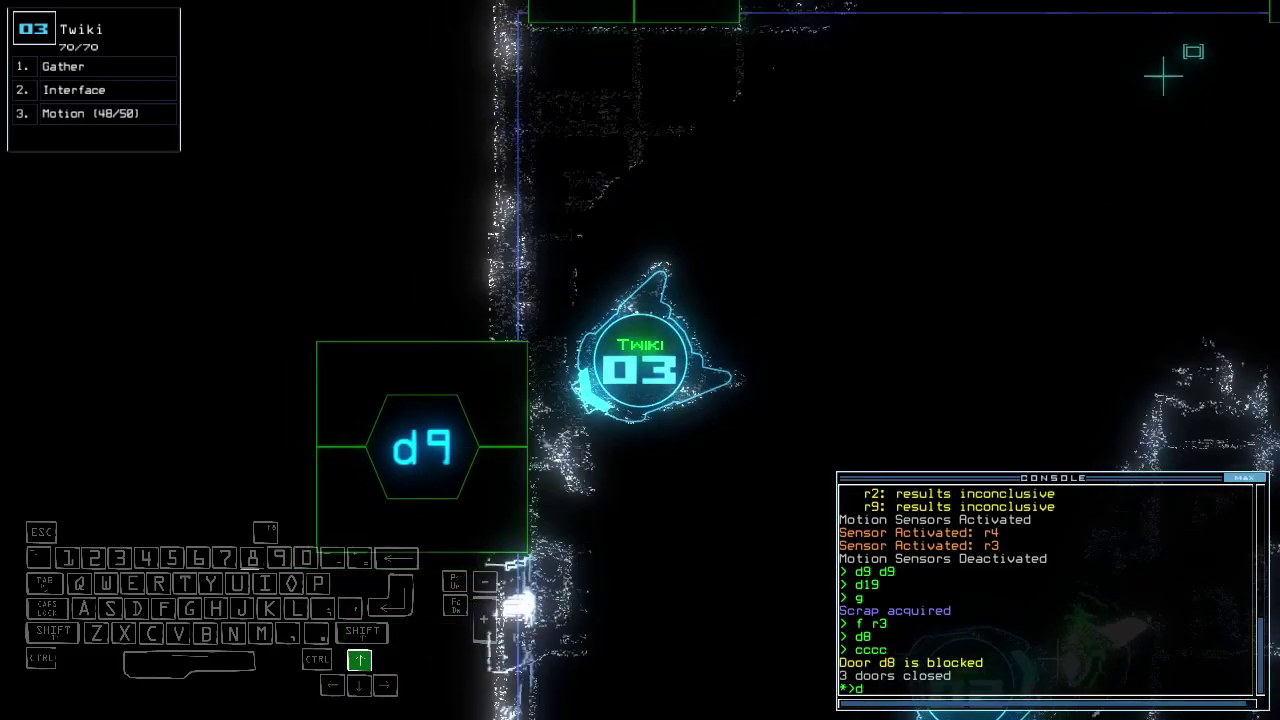
type("9")
key("Return")
key("Right")
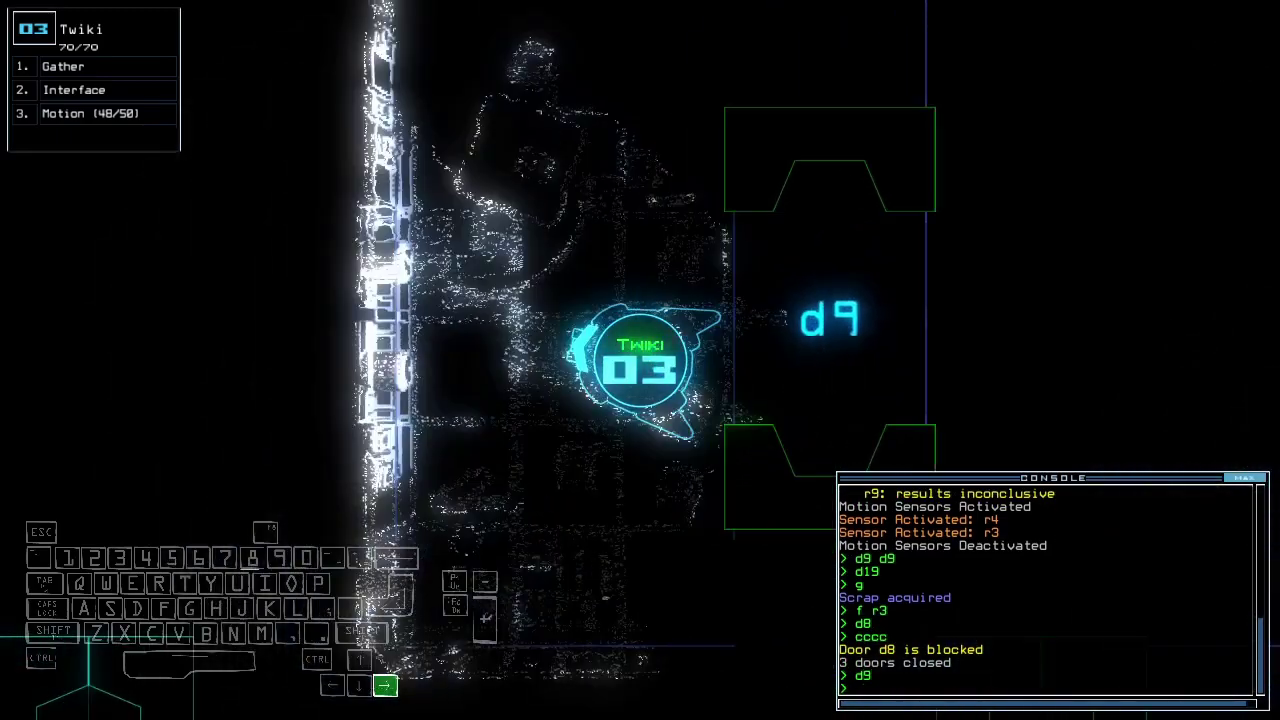
type("d19")
key("Return")
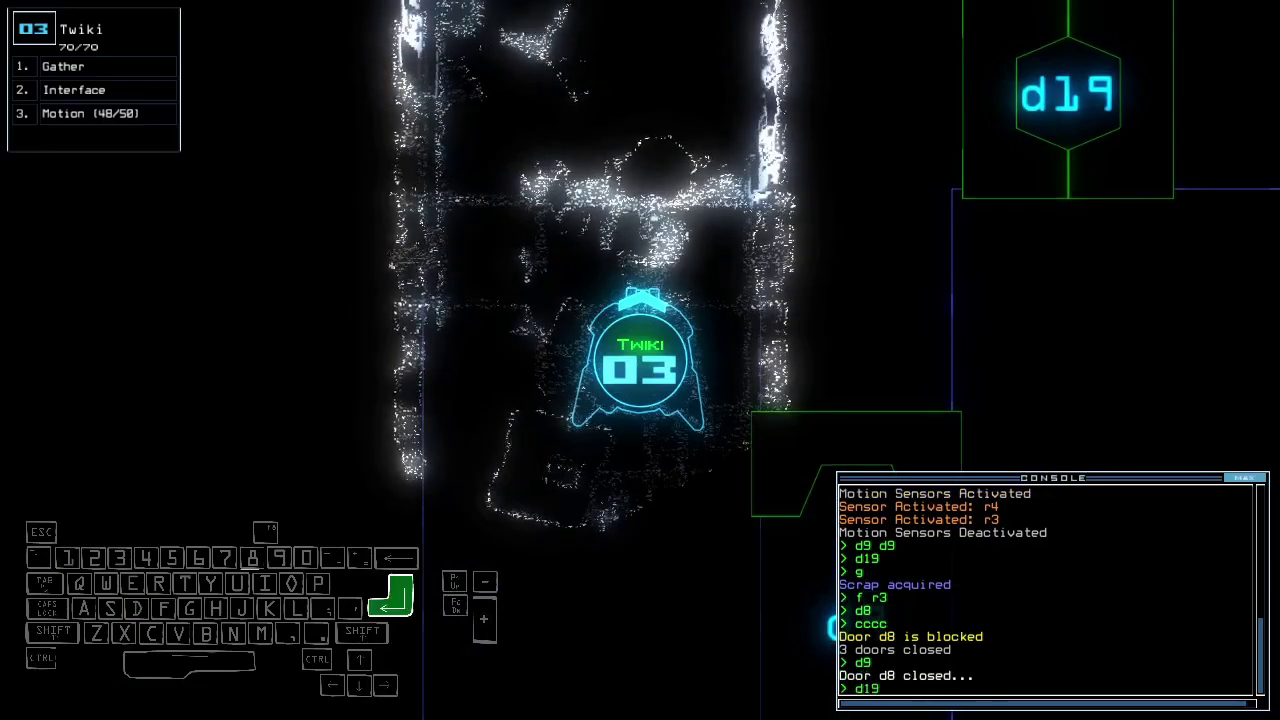
type("ccc")
key("Up")
type("cccc")
key("Return")
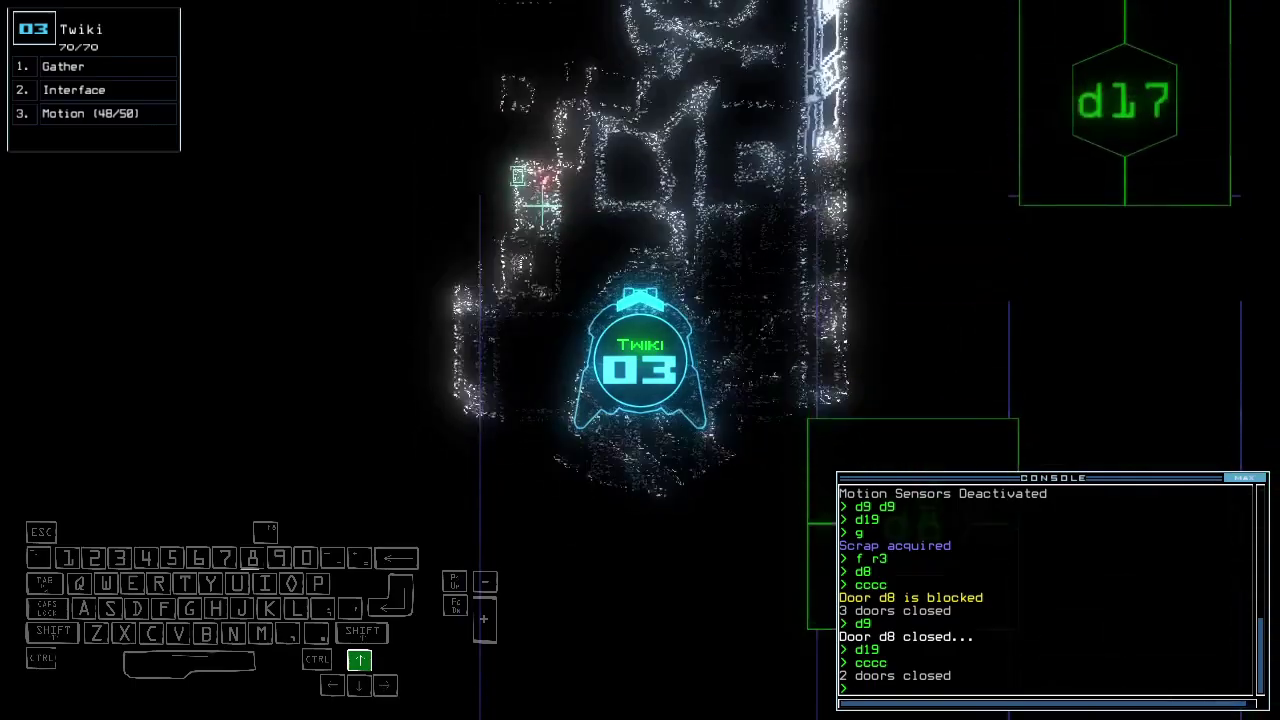
type("g")
Collect scrap with Twiki and run a motion sensor scan.
key("Return")
key("Left")
scroll(520, 590, "down", 5)
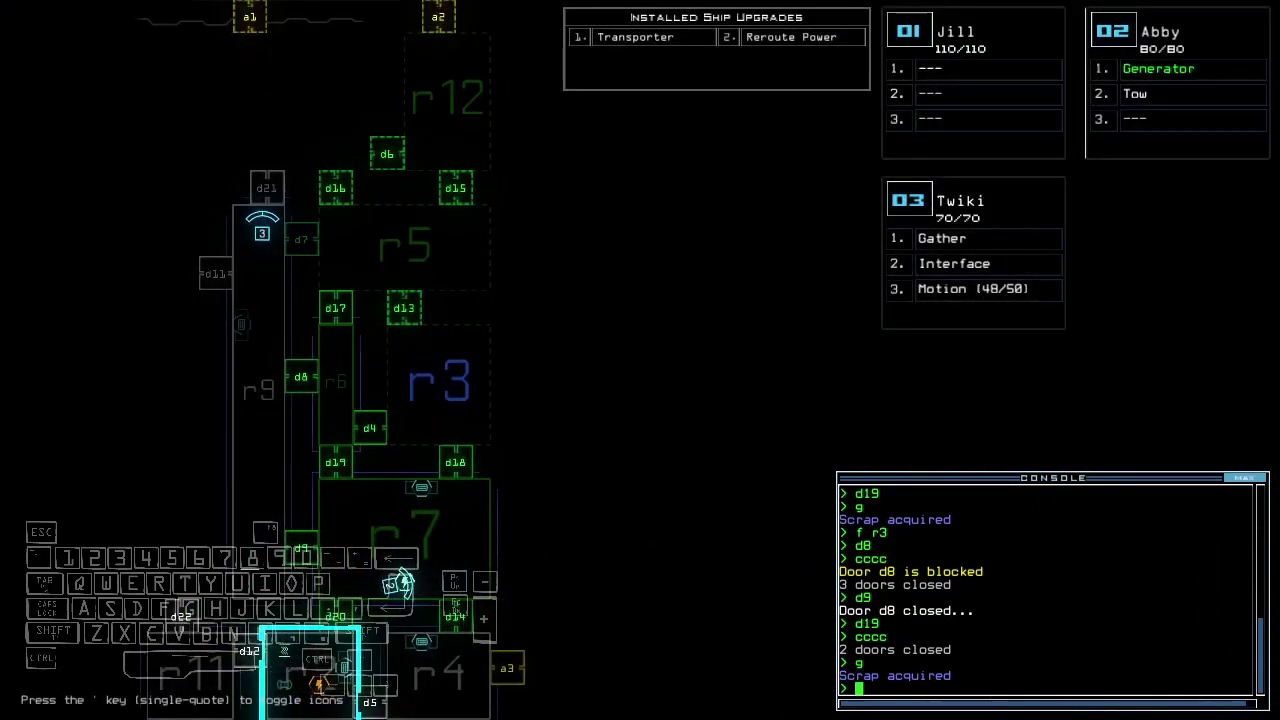
type("motion")
key("Return")
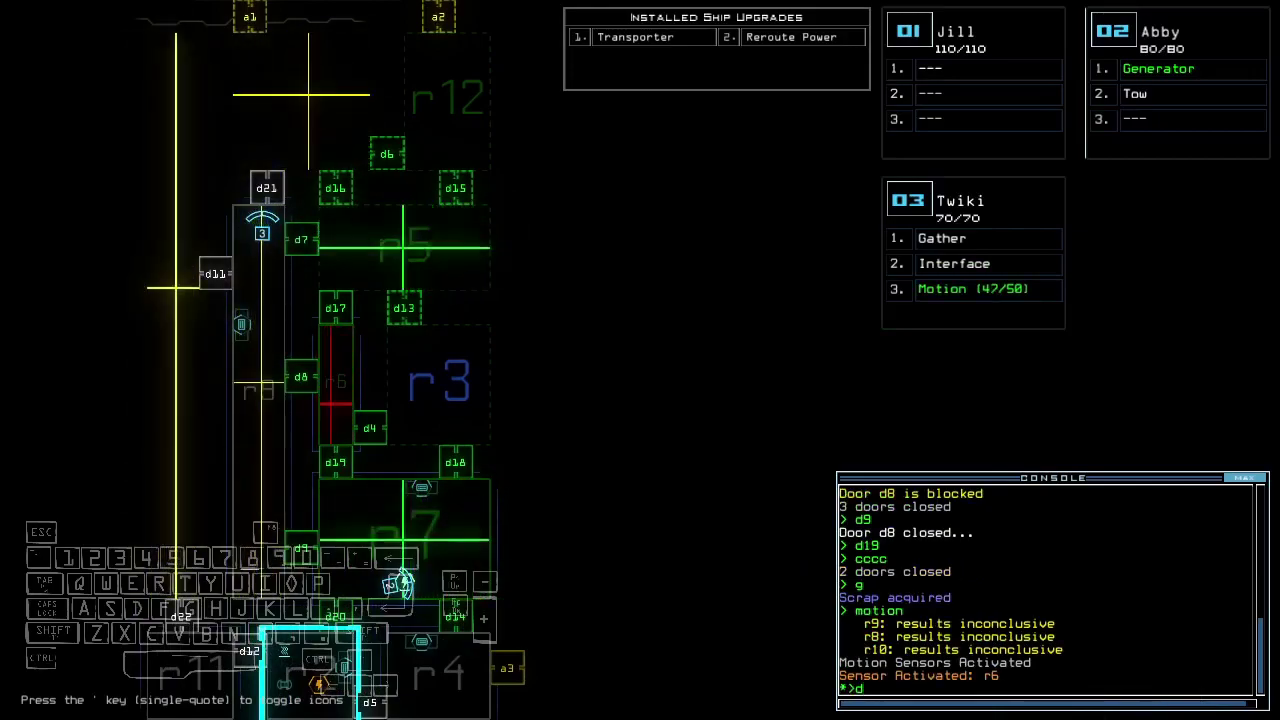
Open door d7, steer Twiki through and back, then view the map and pause.
key("BackSpace")
type("7")
key("Return")
key("Up")
key("Right")
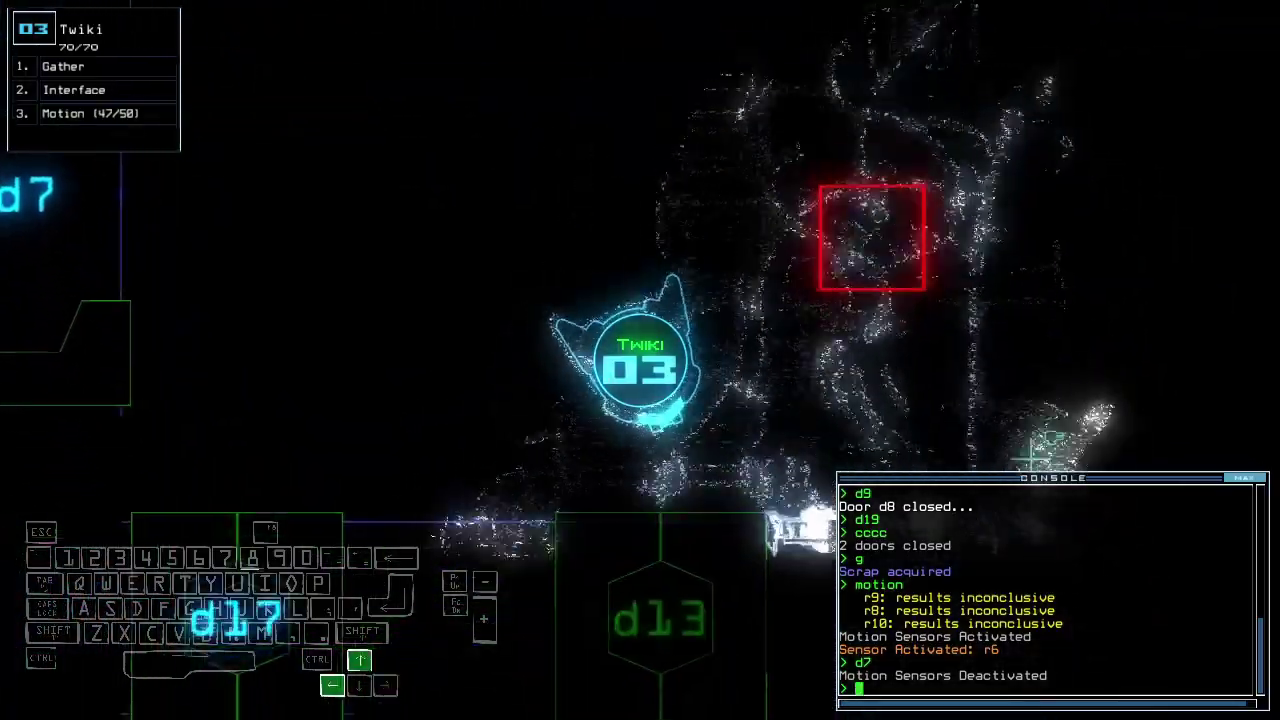
key("Down")
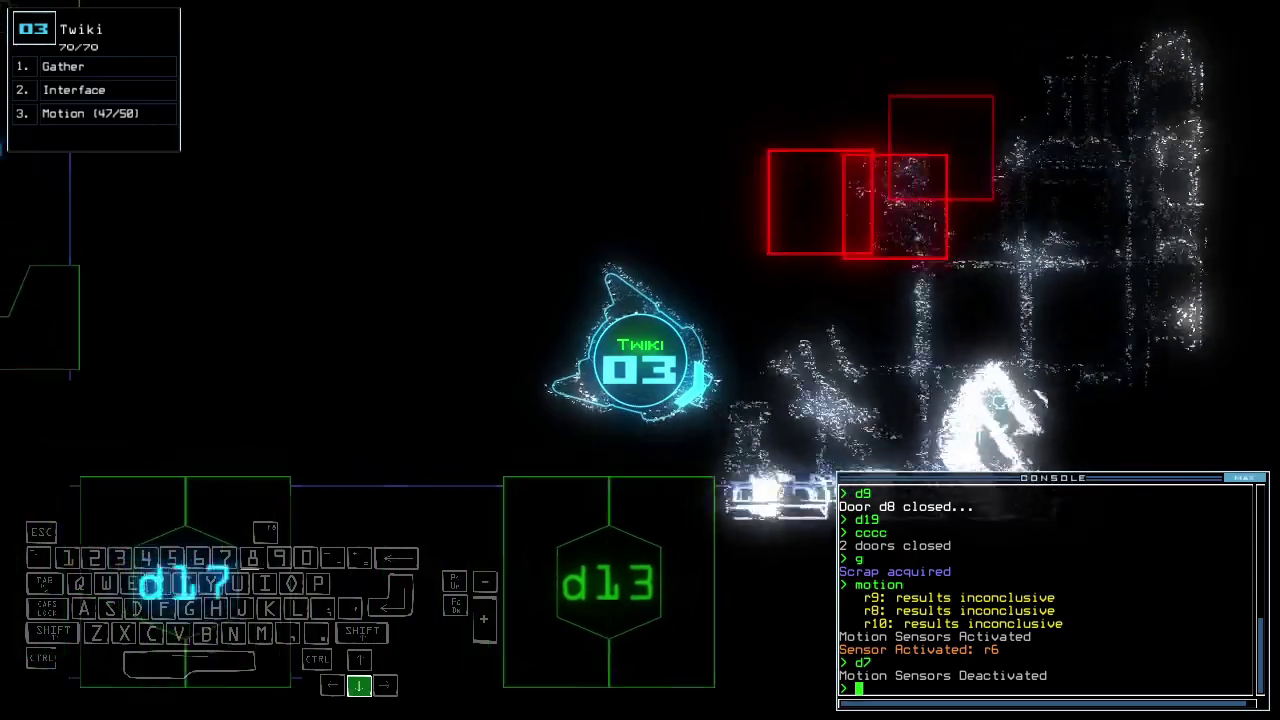
key("Escape")
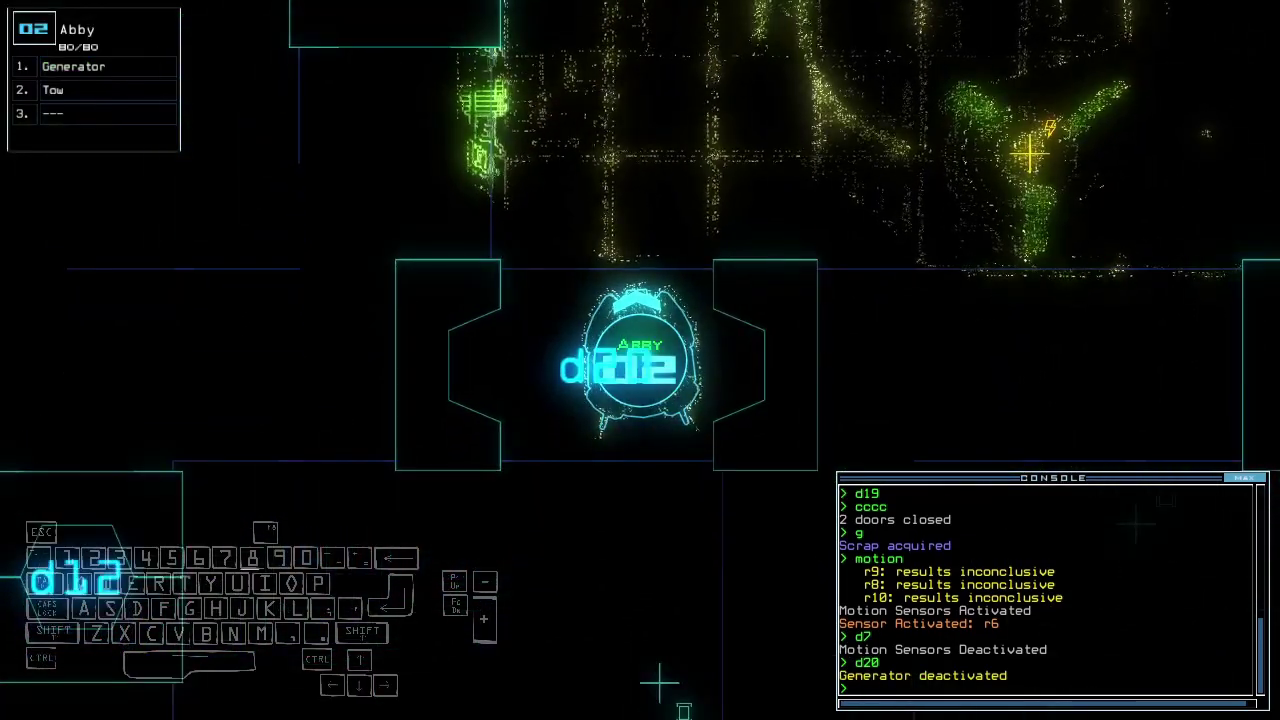
key("Escape")
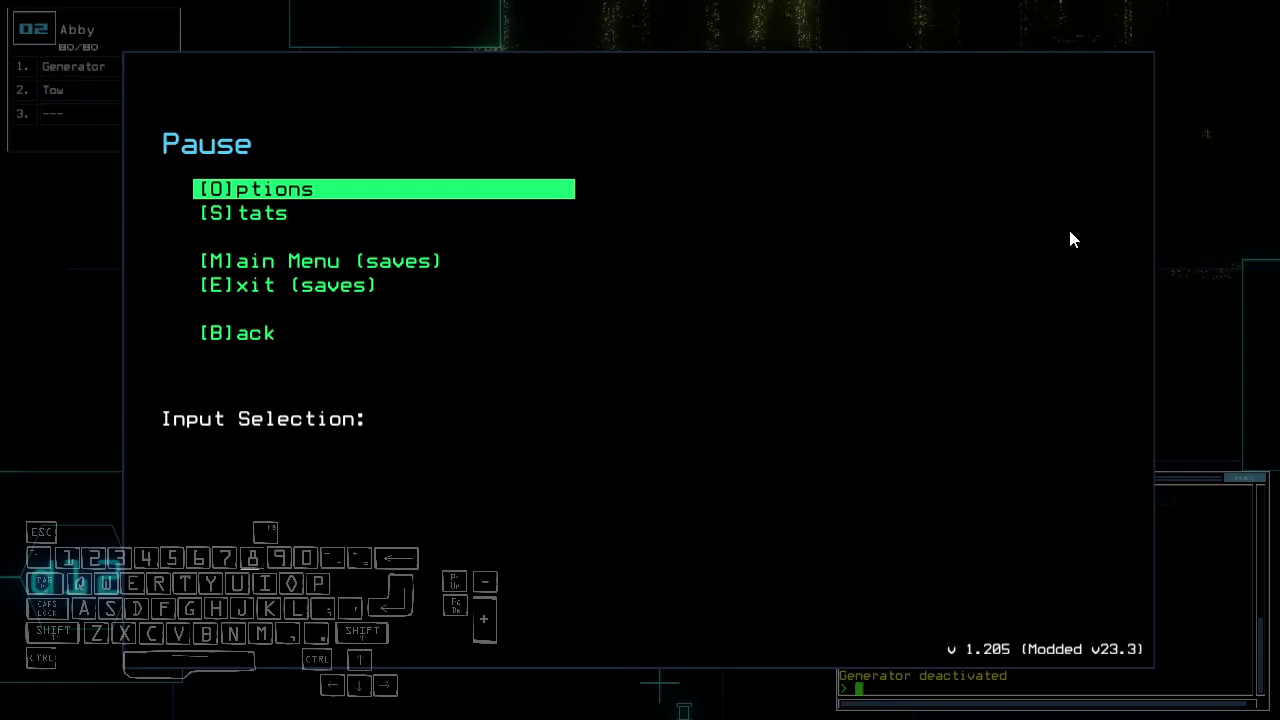
Close the pause menu and check the elapsed mission time with te.
key("Escape")
type("te")
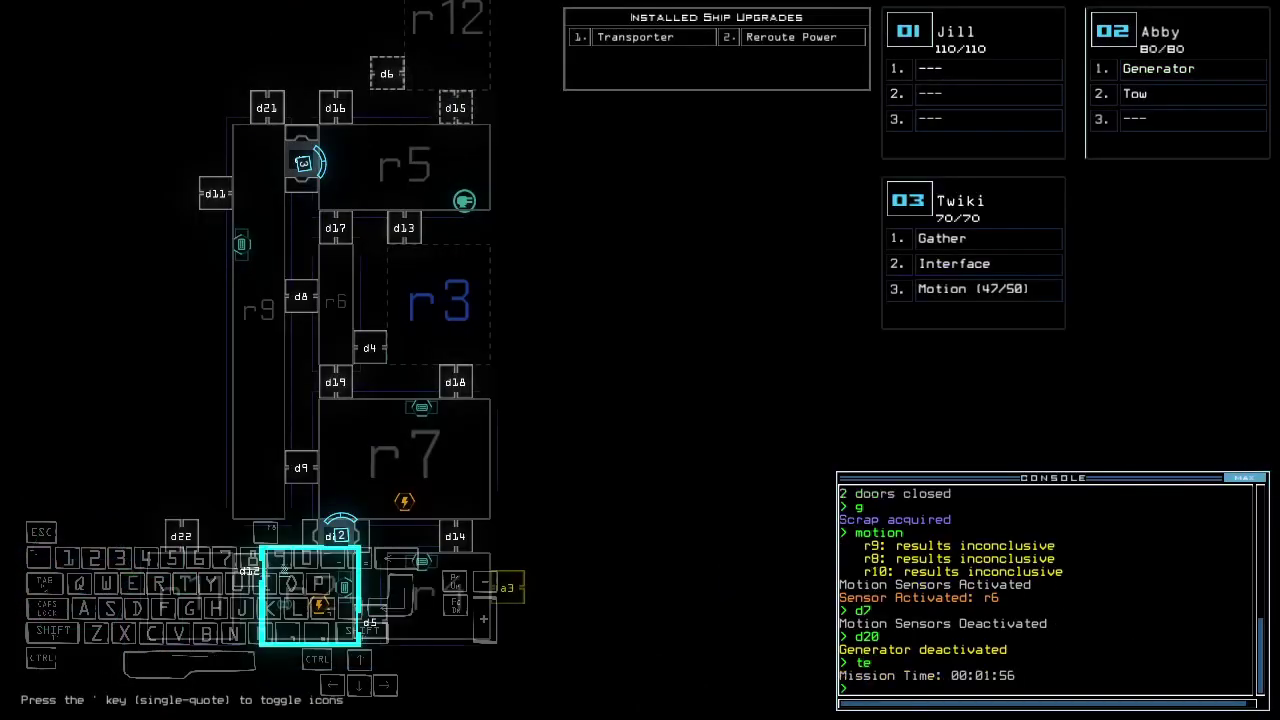
key("Tab")
key("Tab")
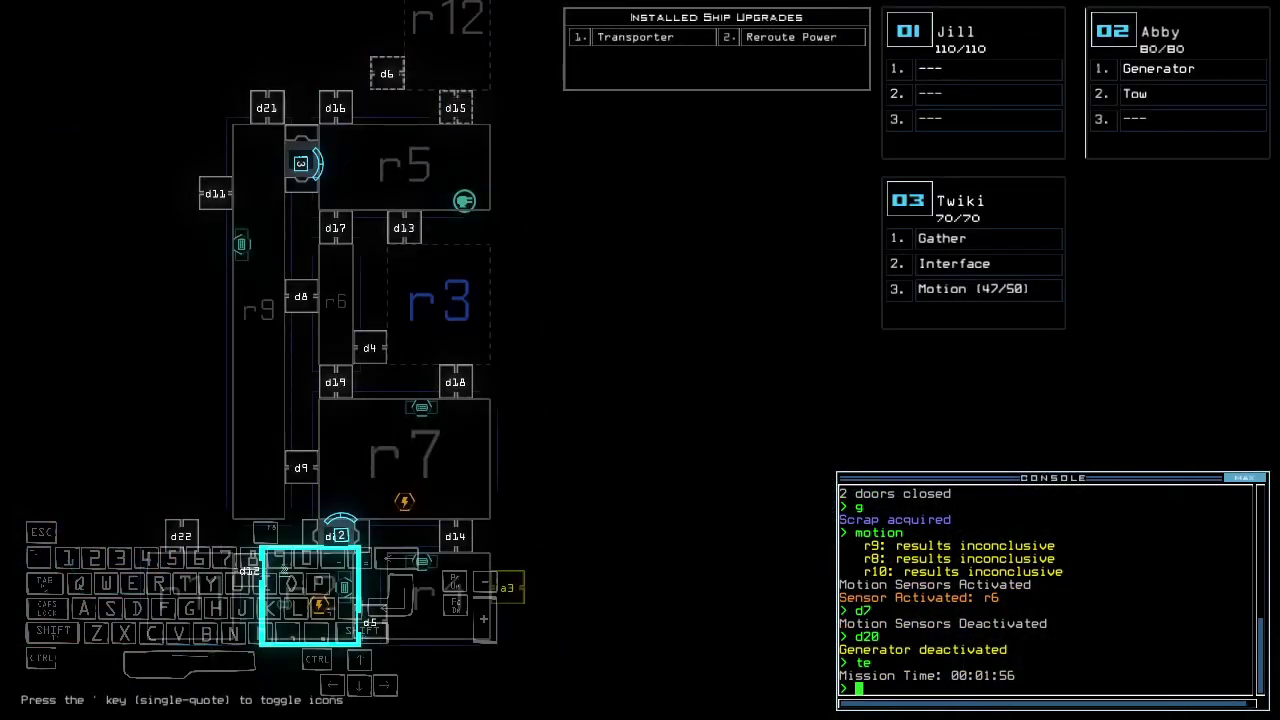
Steer Abby toward r7, restart the generator, open d13, and close nearby doors.
key("Tab")
key("Up")
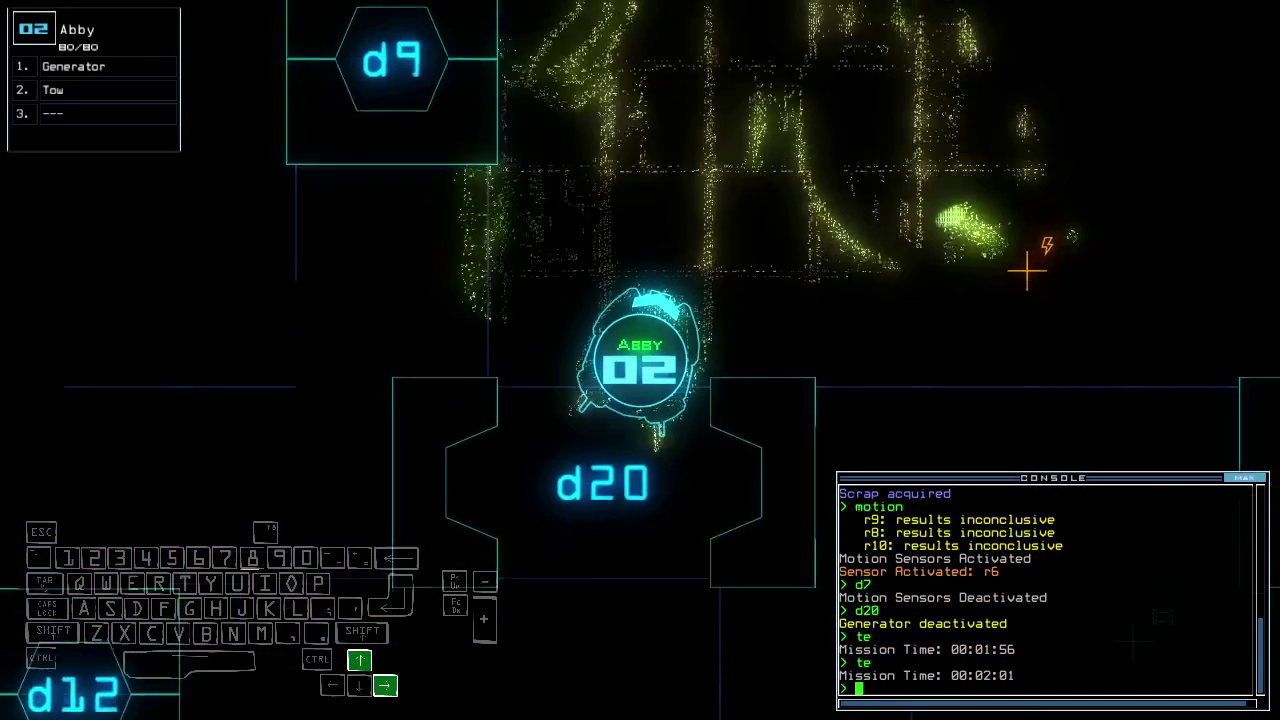
type("ge")
key("Return")
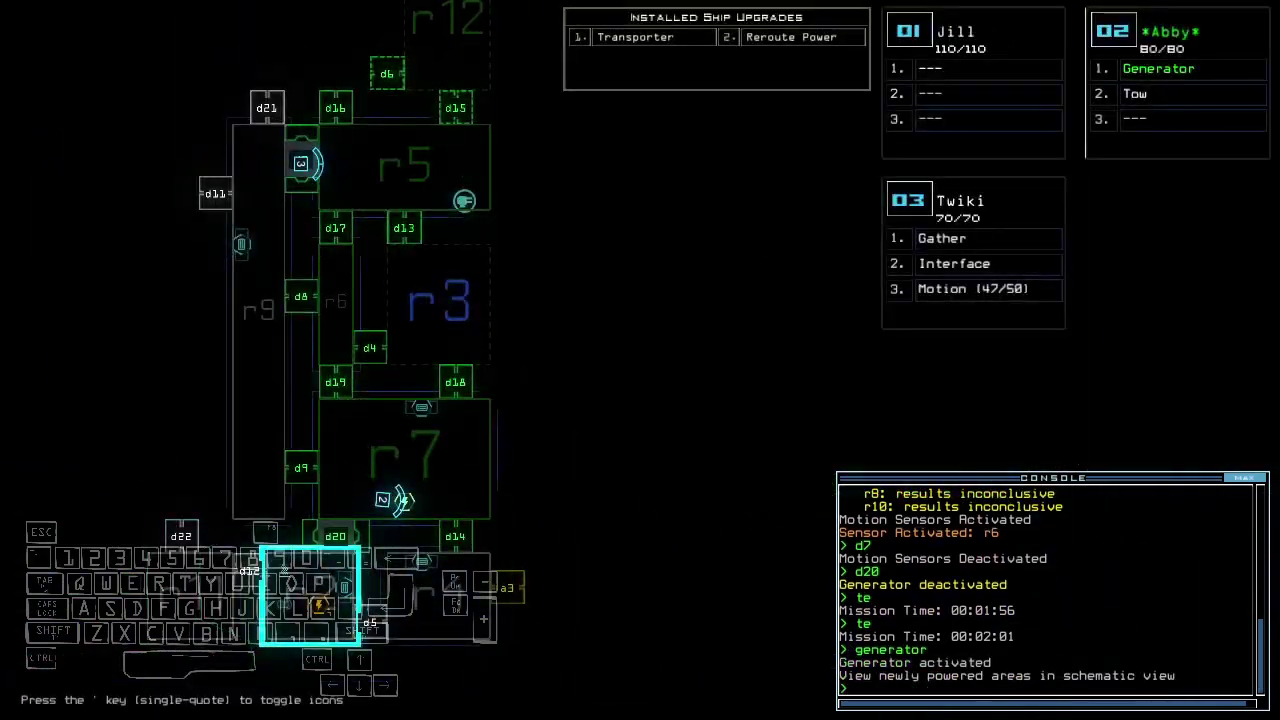
type("3d13")
key("Return")
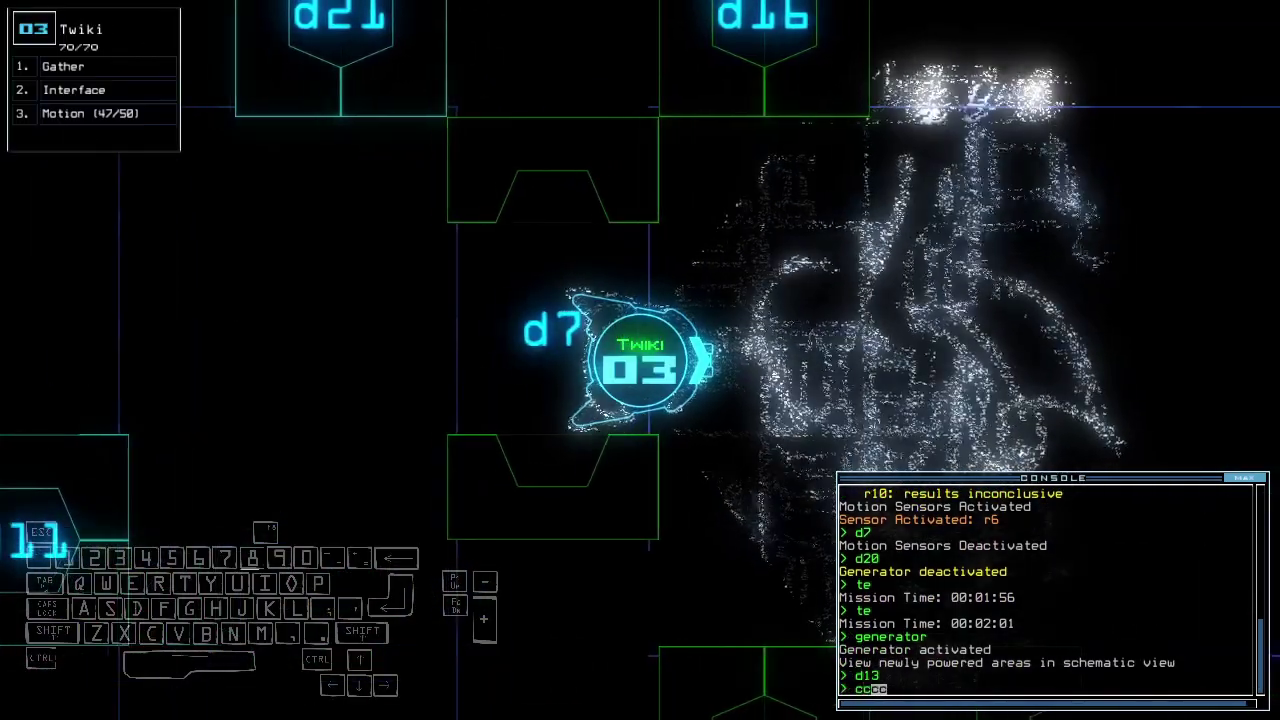
type("c")
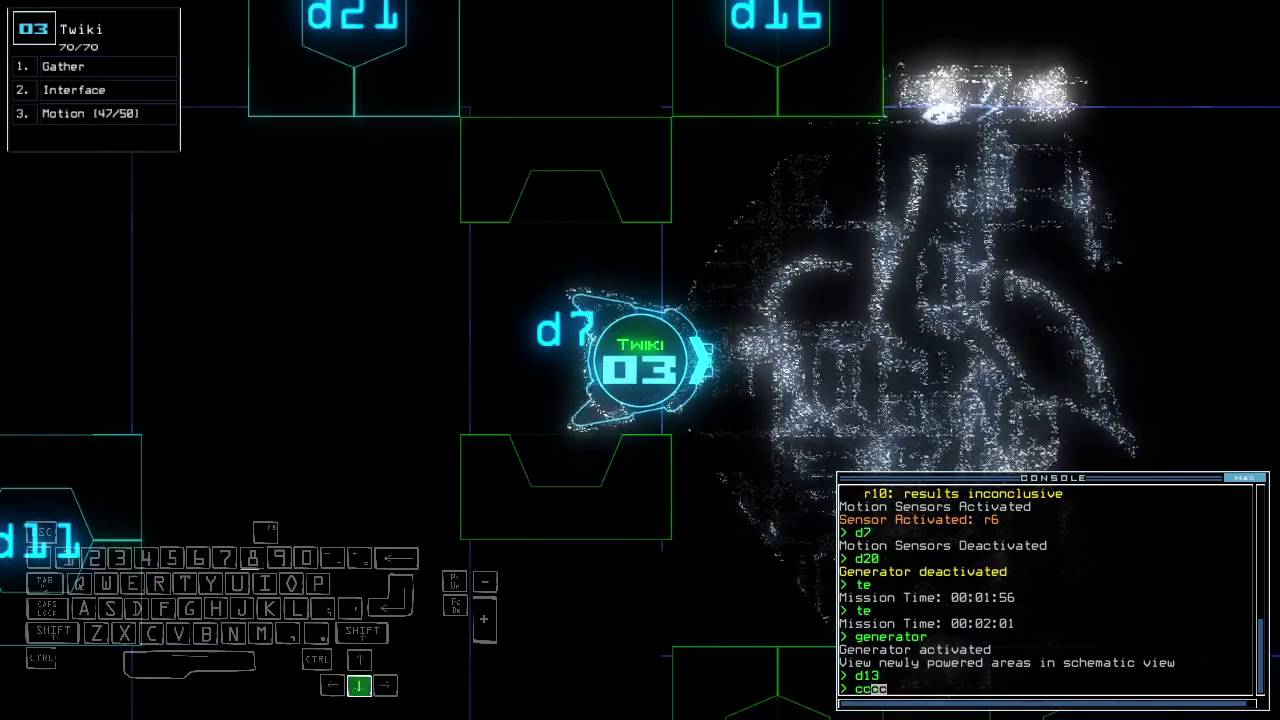
key("Return")
Steer Twiki up the corridor, open door d9, and close the doors behind it.
key("Tab")
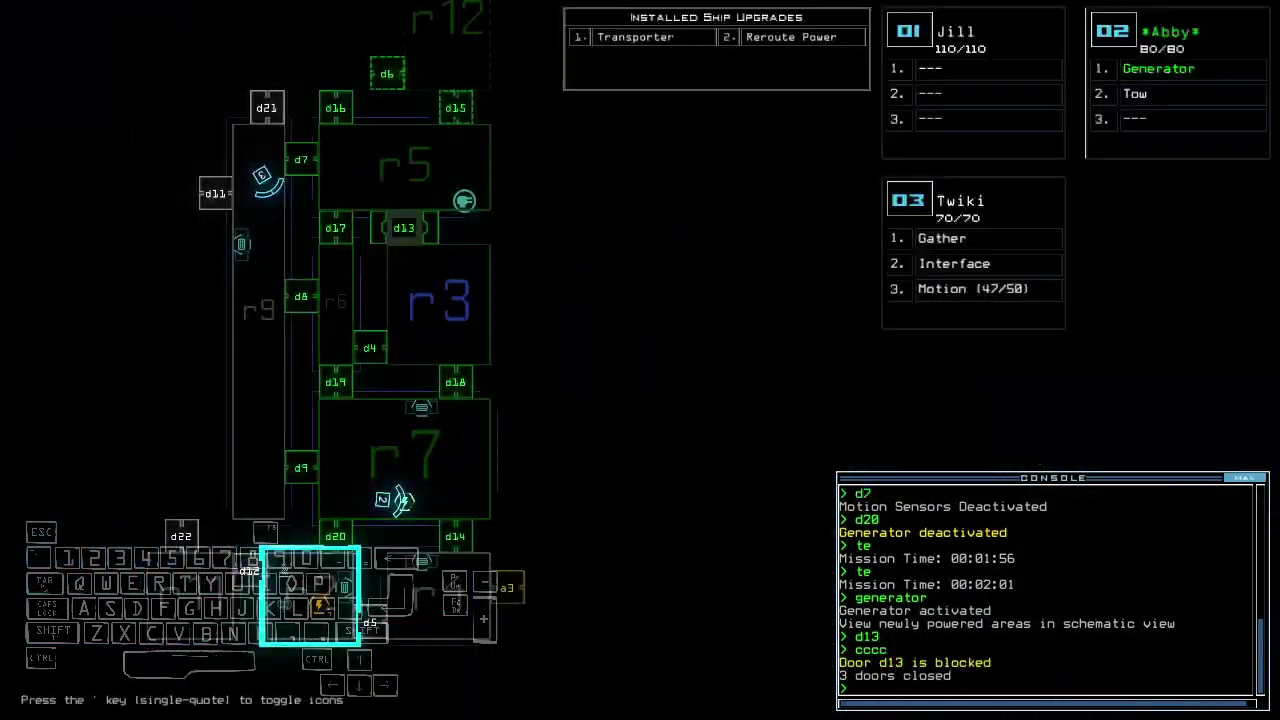
key("Tab")
key("Left")
key("Down")
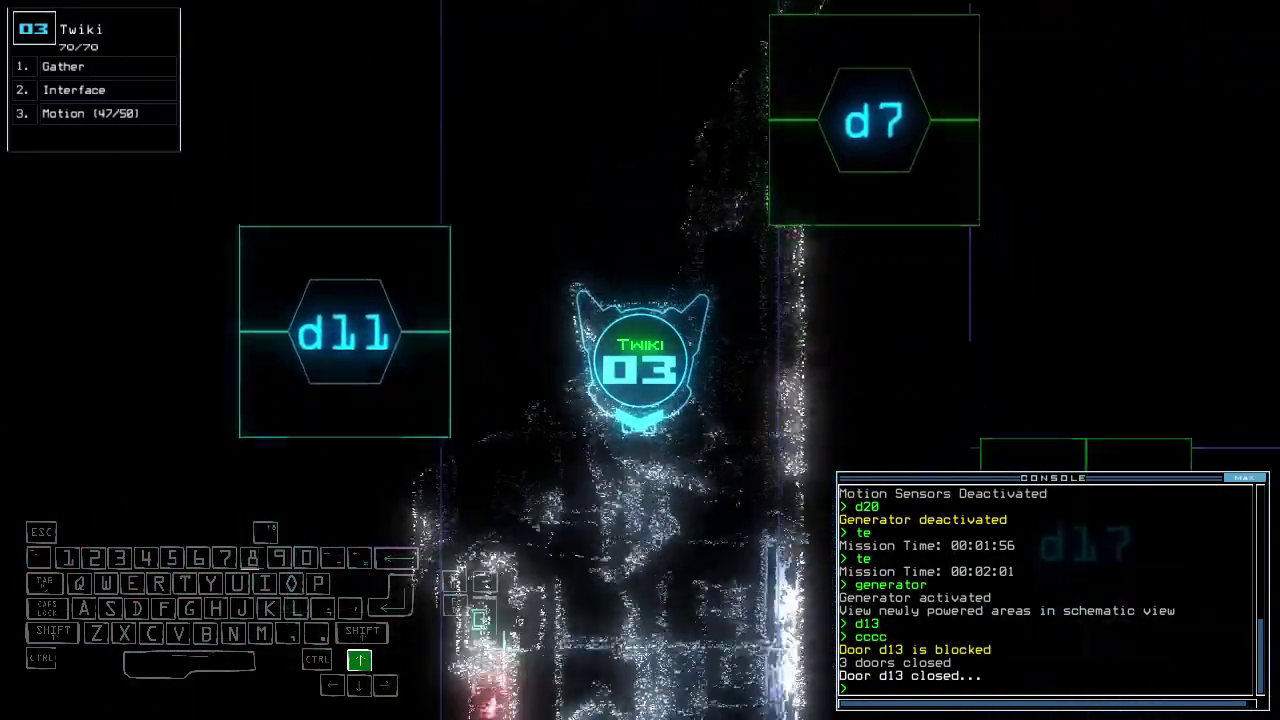
key("Up")
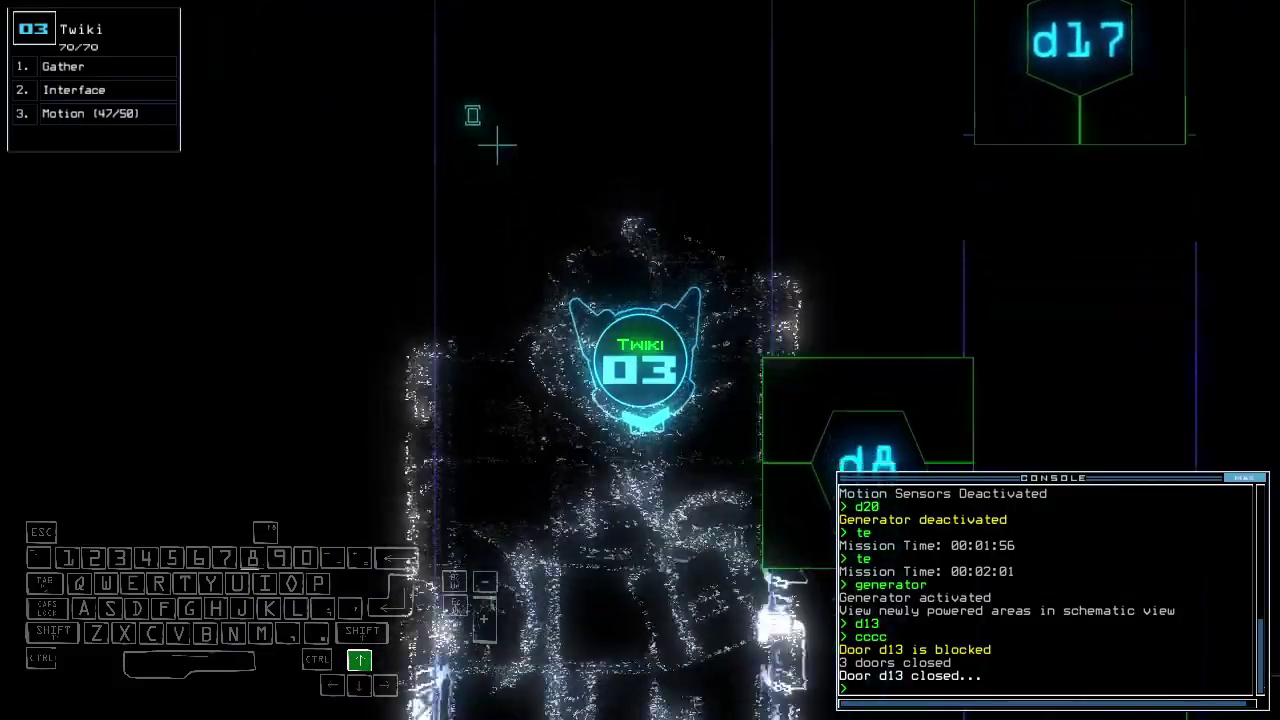
key("Up")
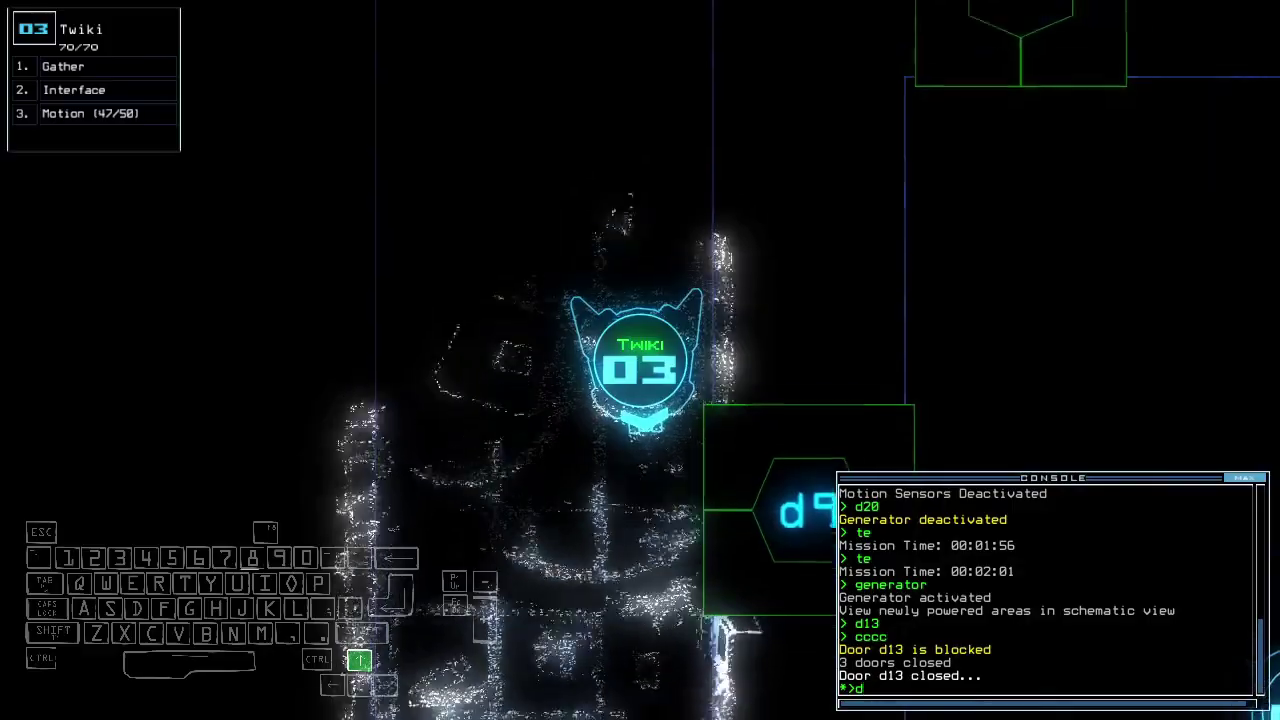
type("d9")
key("Return")
type("cccc")
key("Return")
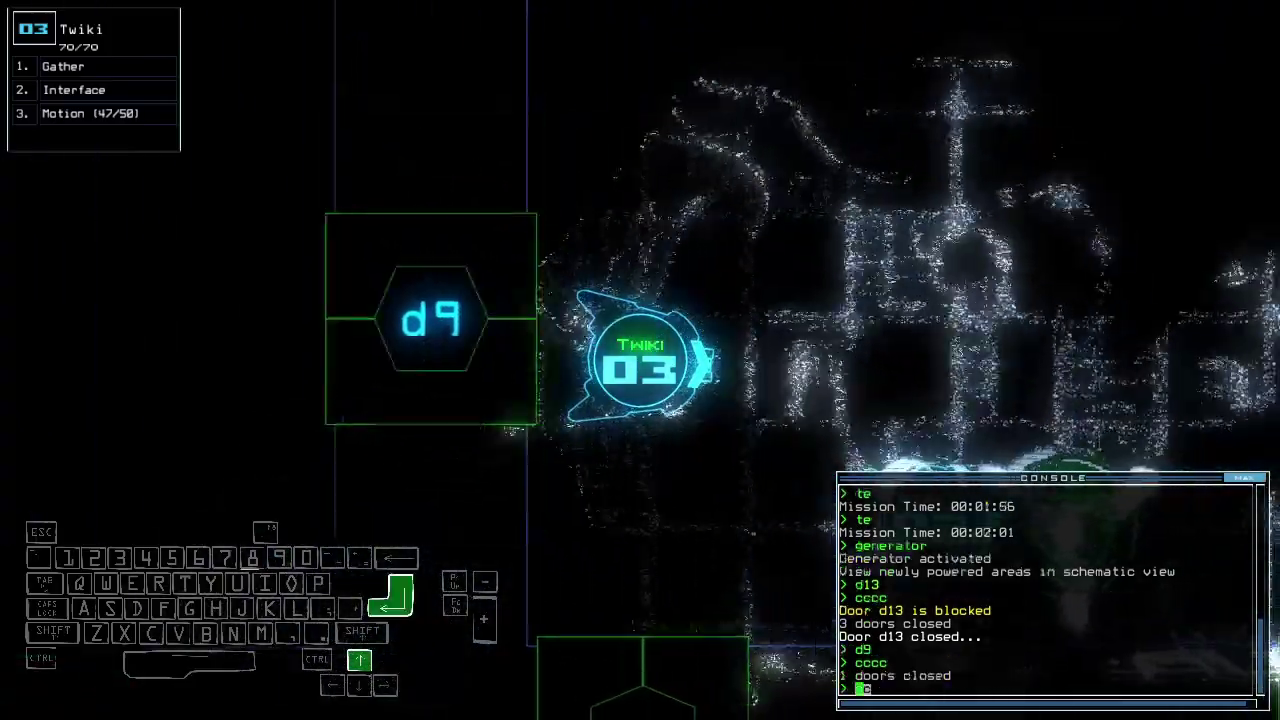
type("dct")
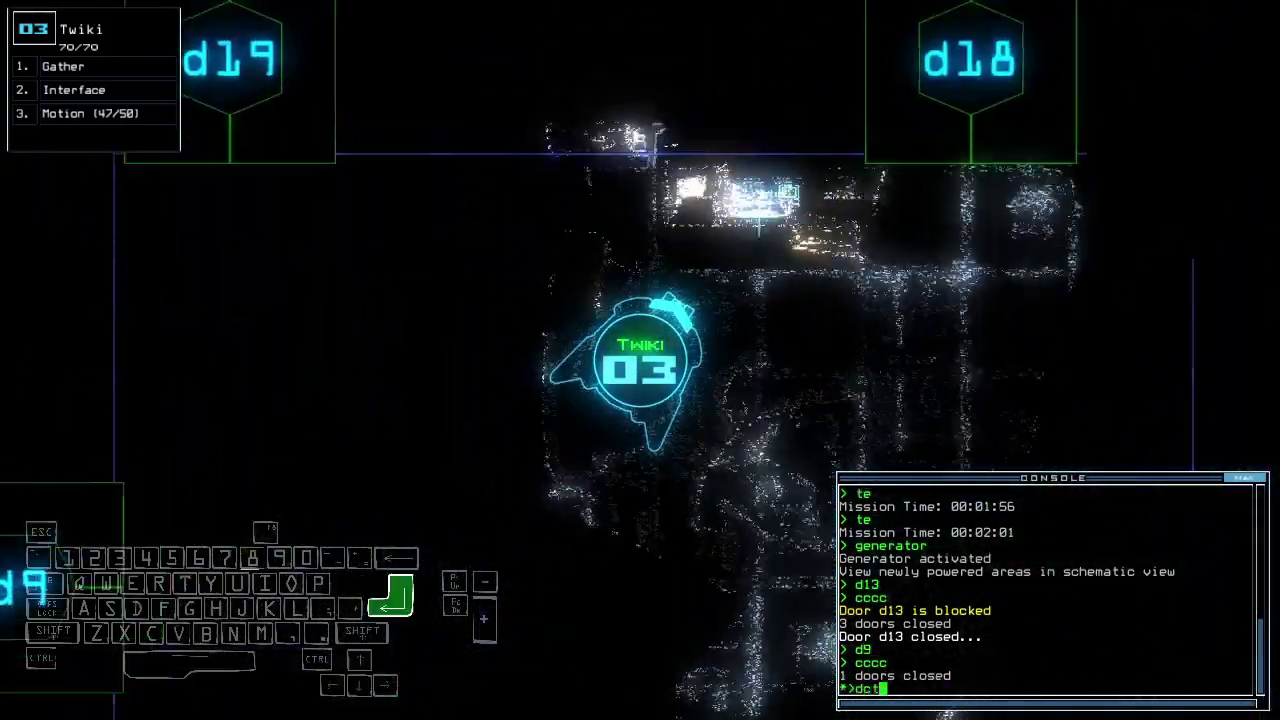
Toggle the defenses to kill r5's enemies, then open d13 and drive Twiki onward.
key("Return")
type("df")
key("Return")
key("Tab")
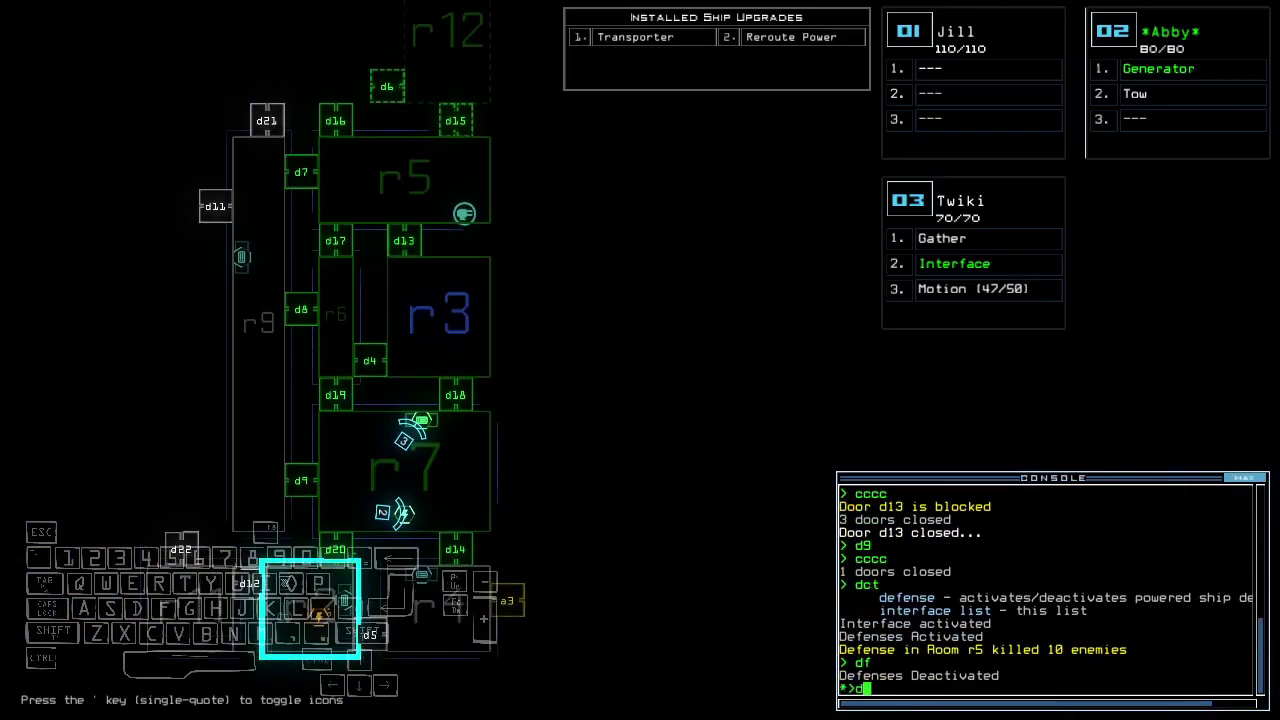
type("3")
key("Return")
key("Tab")
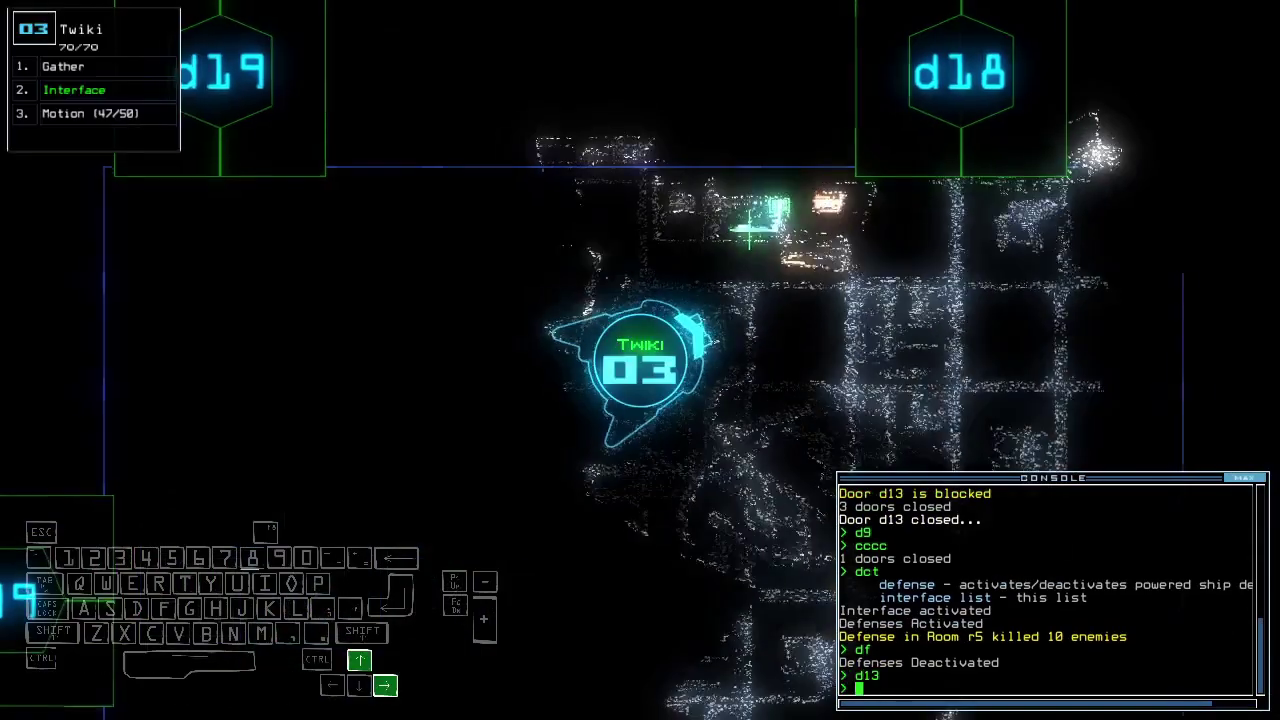
key("Left")
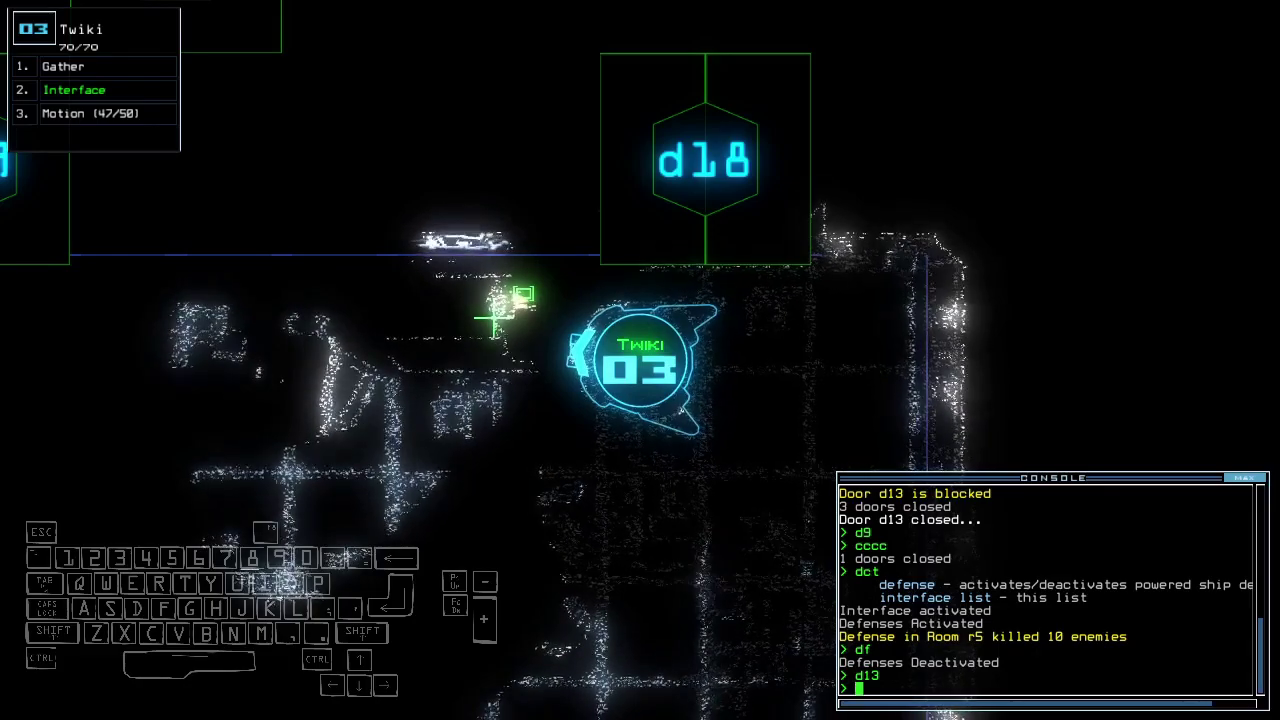
Open door d18 from the map and have Twiki collect the room's scrap.
key("Tab")
key("Tab")
type("d")
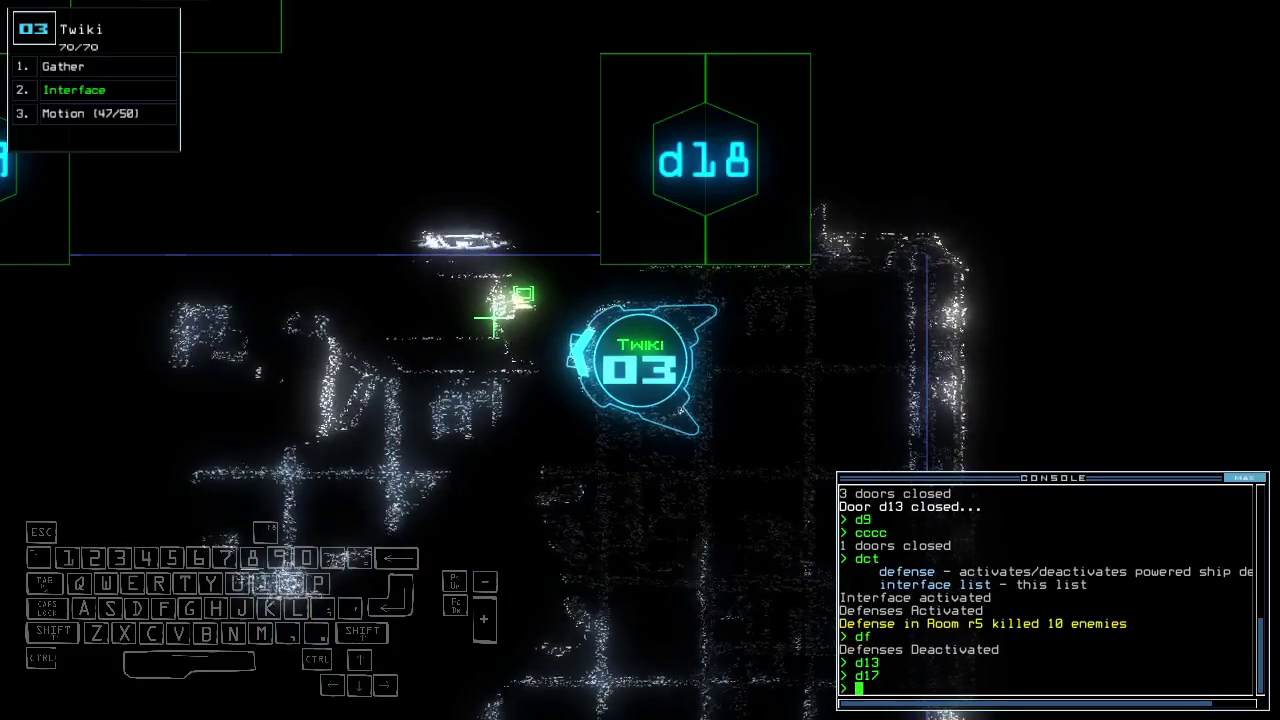
key("Tab")
key("Tab")
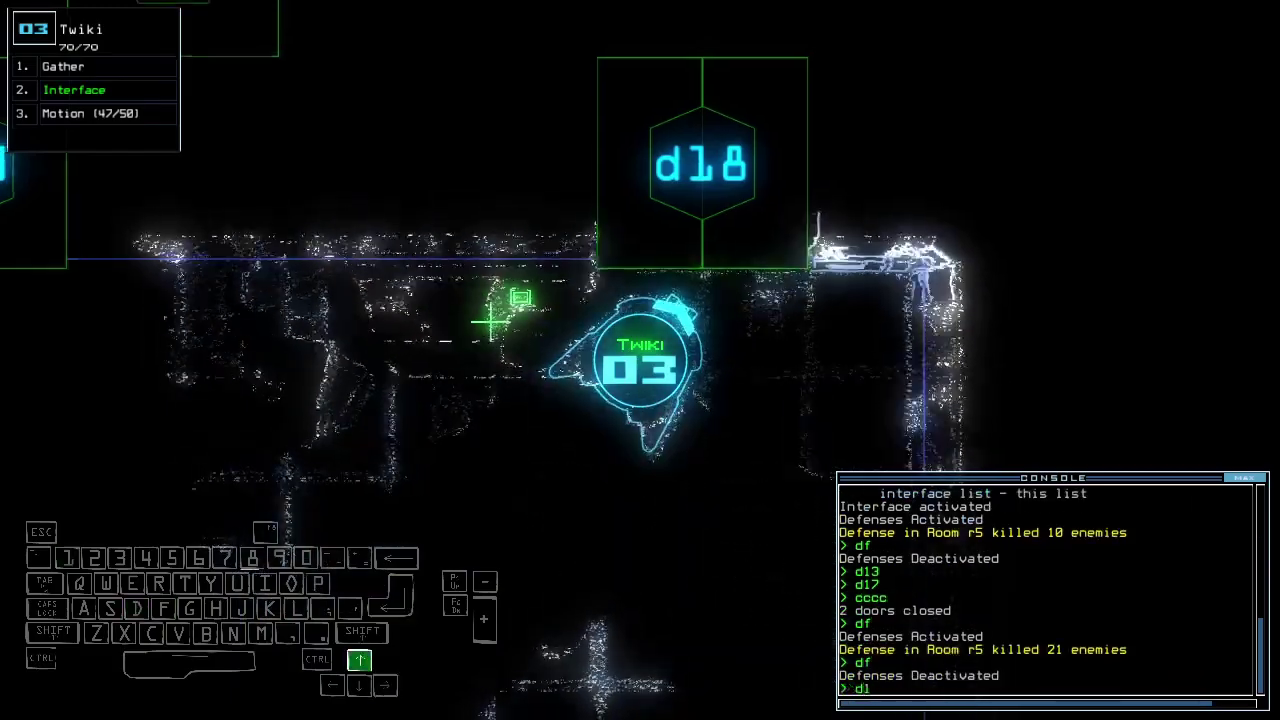
type("8")
key("Return")
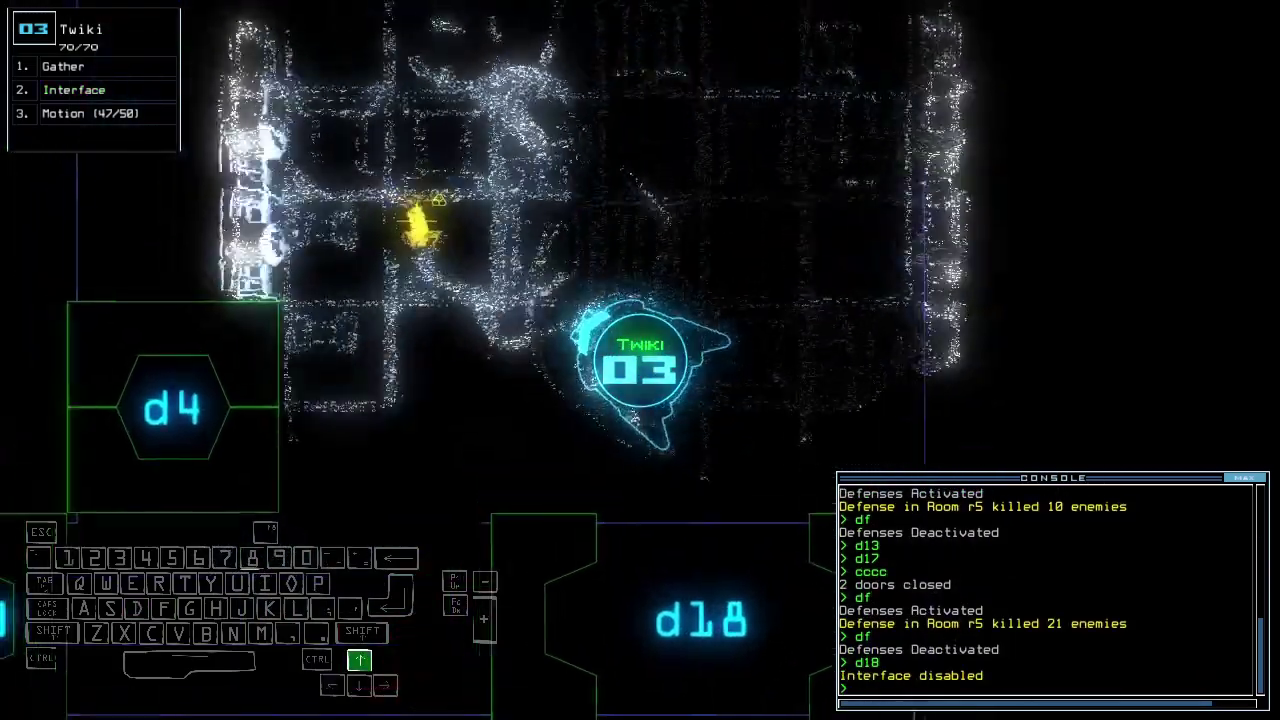
type("g")
key("Return")
key("Right")
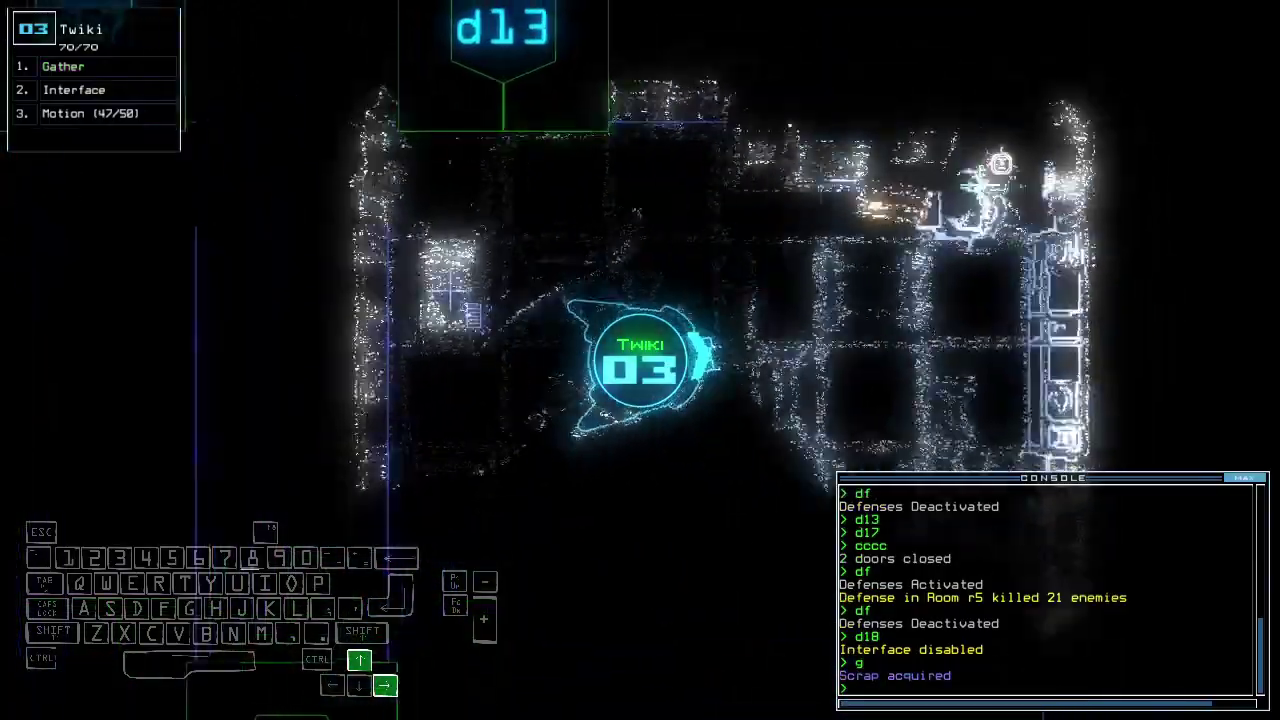
type("i")
List r3's items, then pass Twiki through d19 and close it behind.
key("Return")
type("cccc")
key("Return")
key("Right")
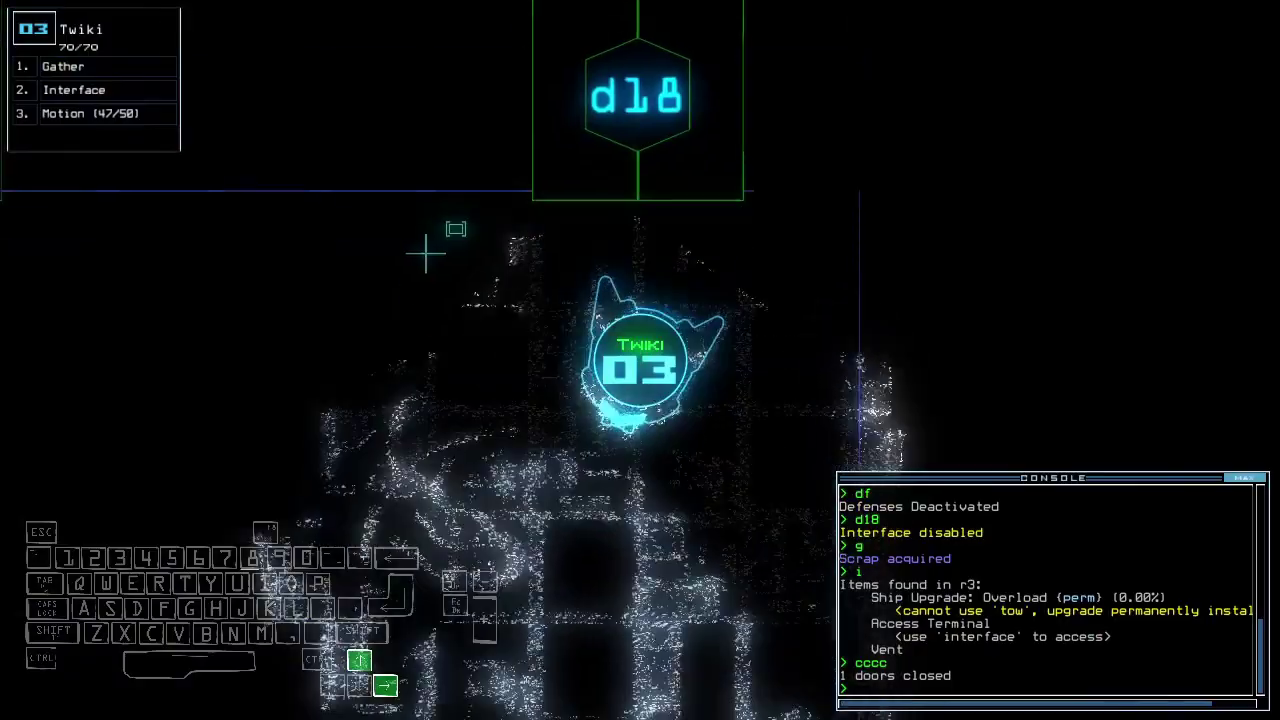
type("d1")
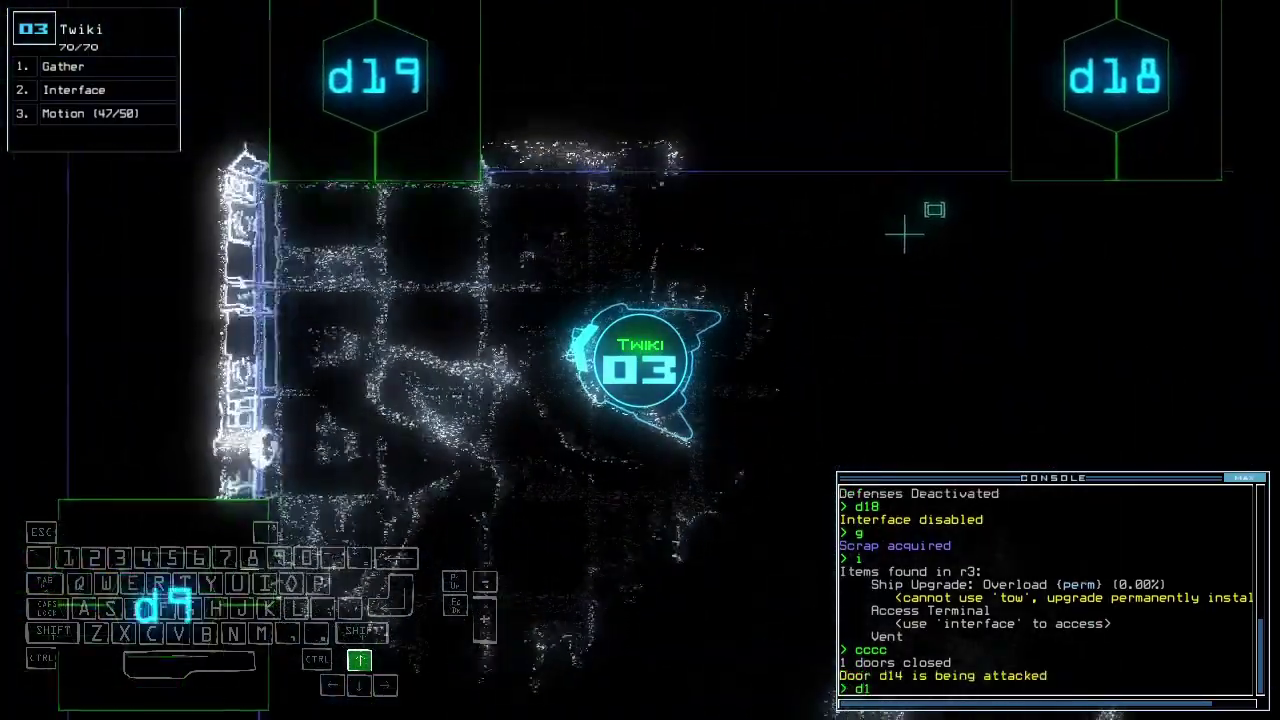
type("9")
key("Return")
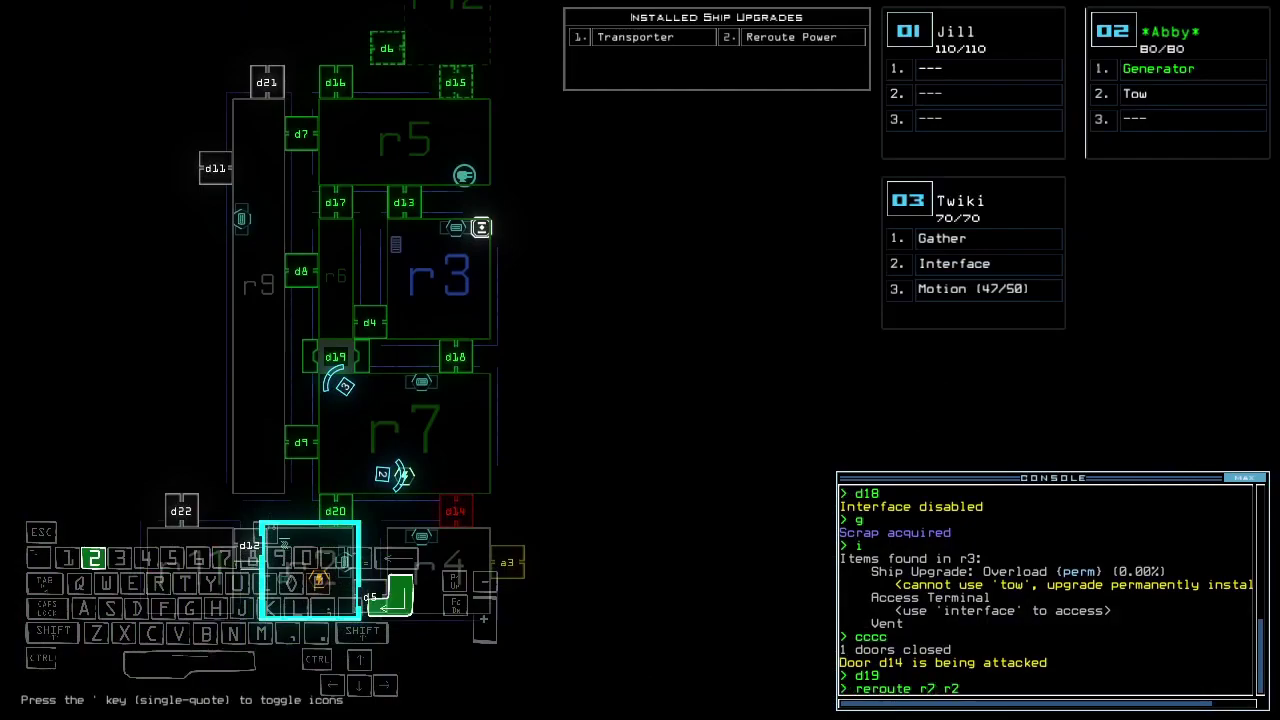
key("3")
type("d5")
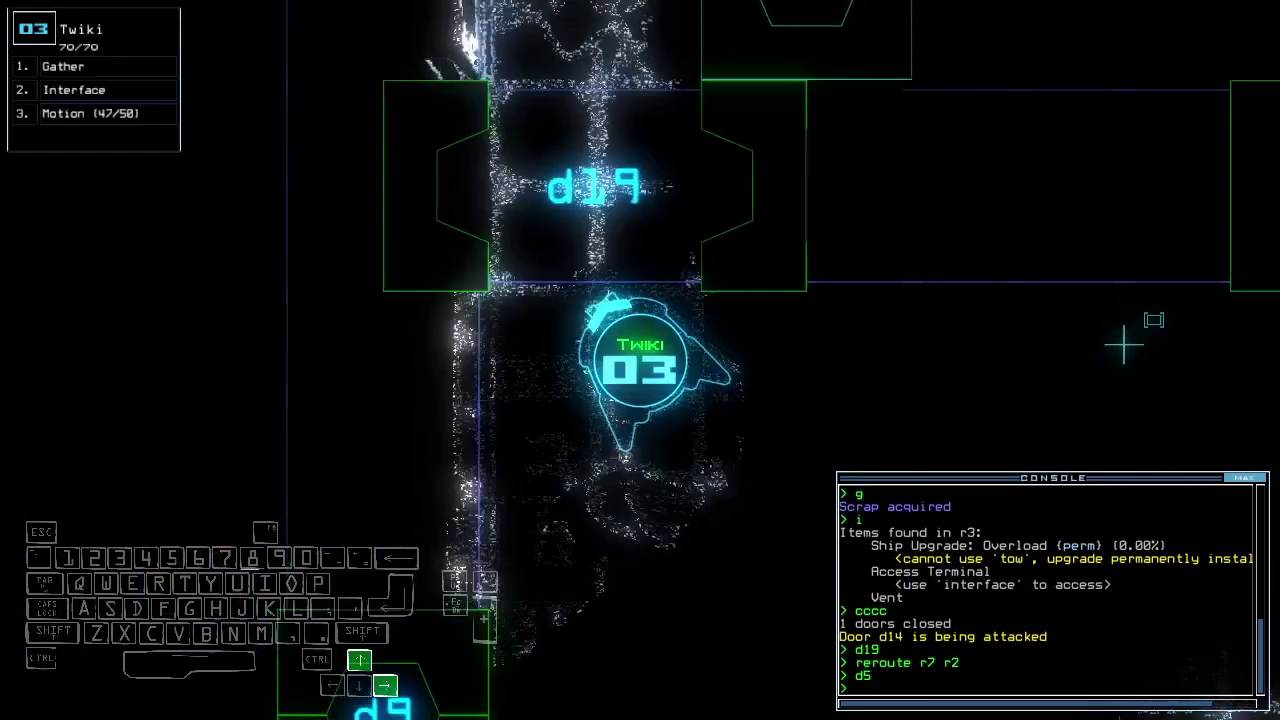
key("Up")
type("d19")
key("Return")
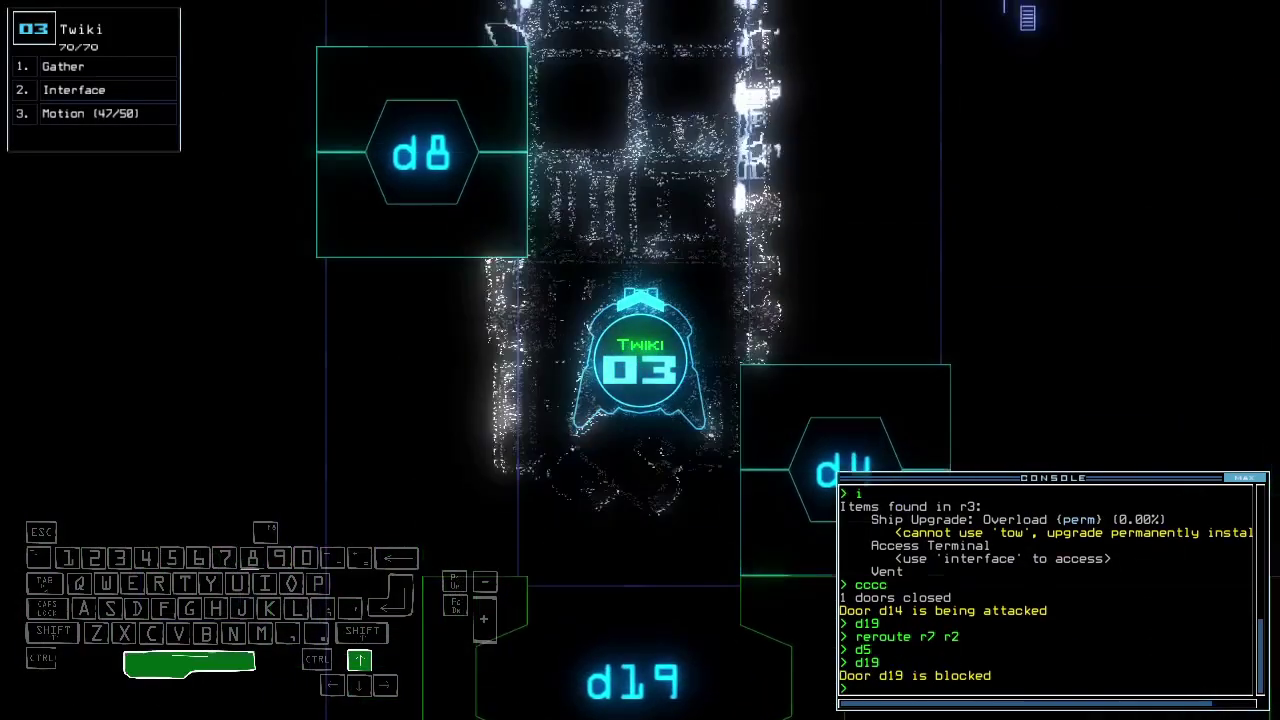
type("reroute r7 r")
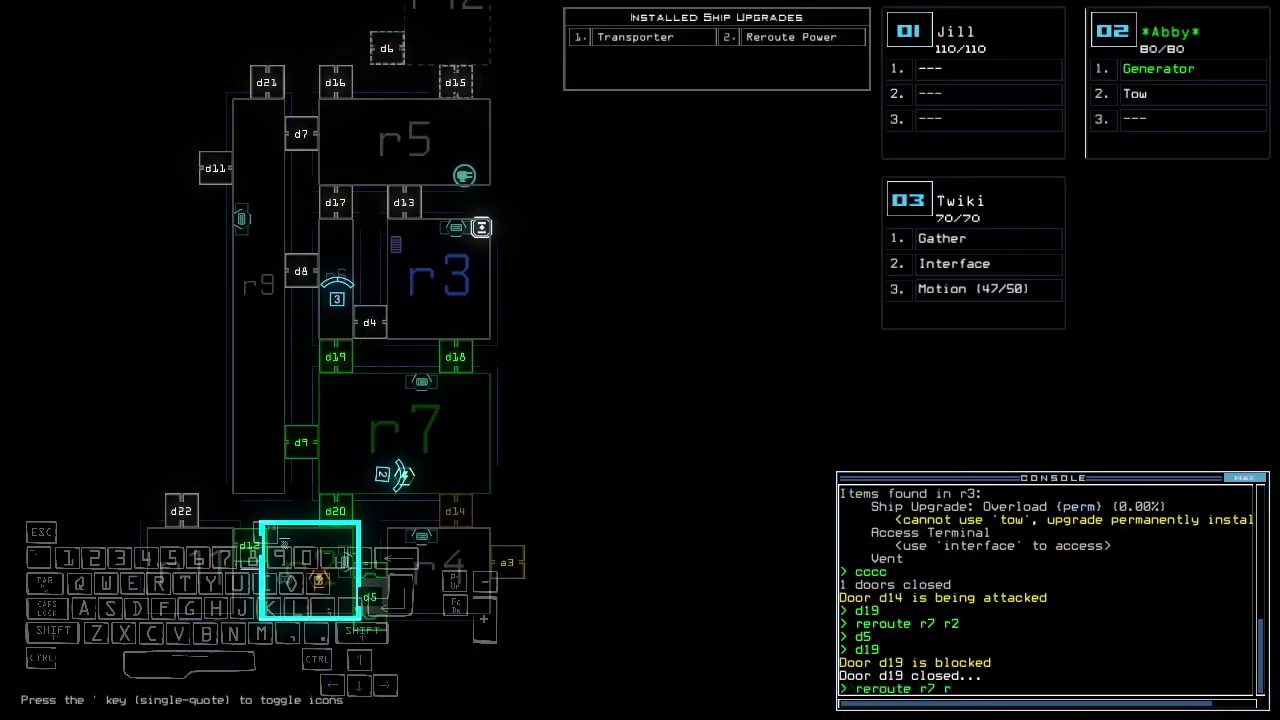
type("3")
Open d17, drive Twiki up through it, and collect the scrap there.
key("Up")
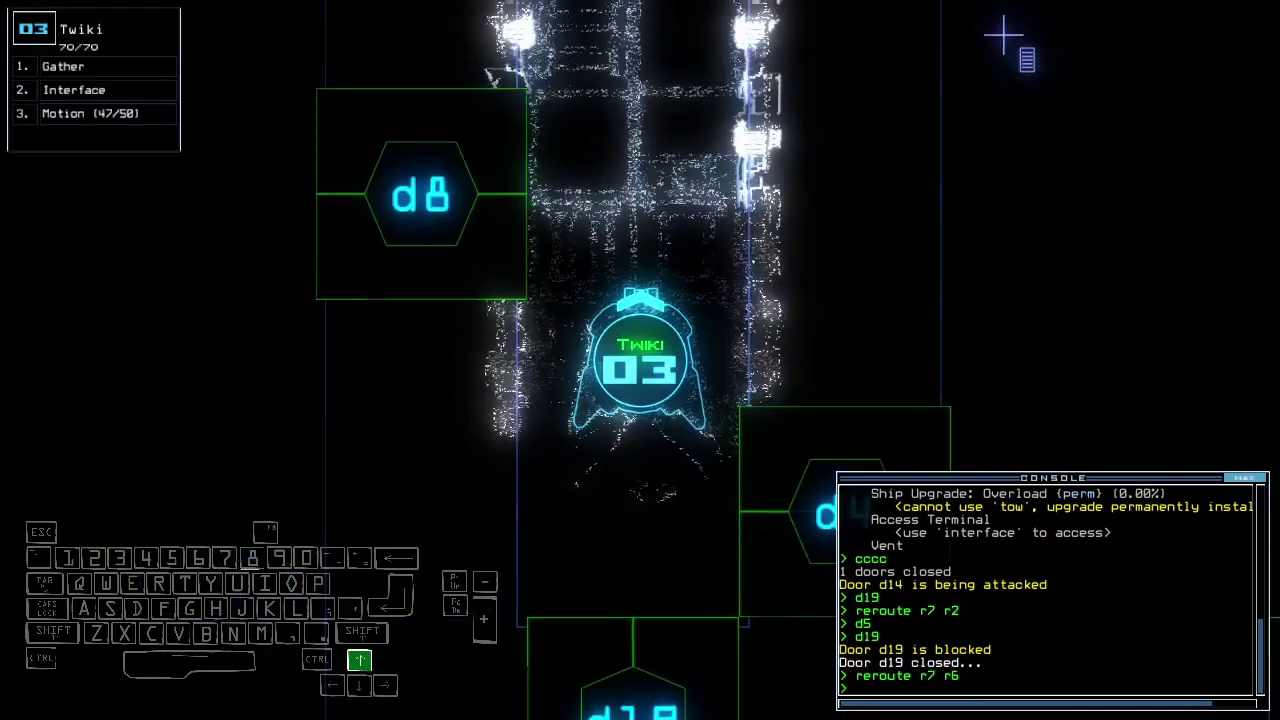
type("d17")
key("Return")
key("Up")
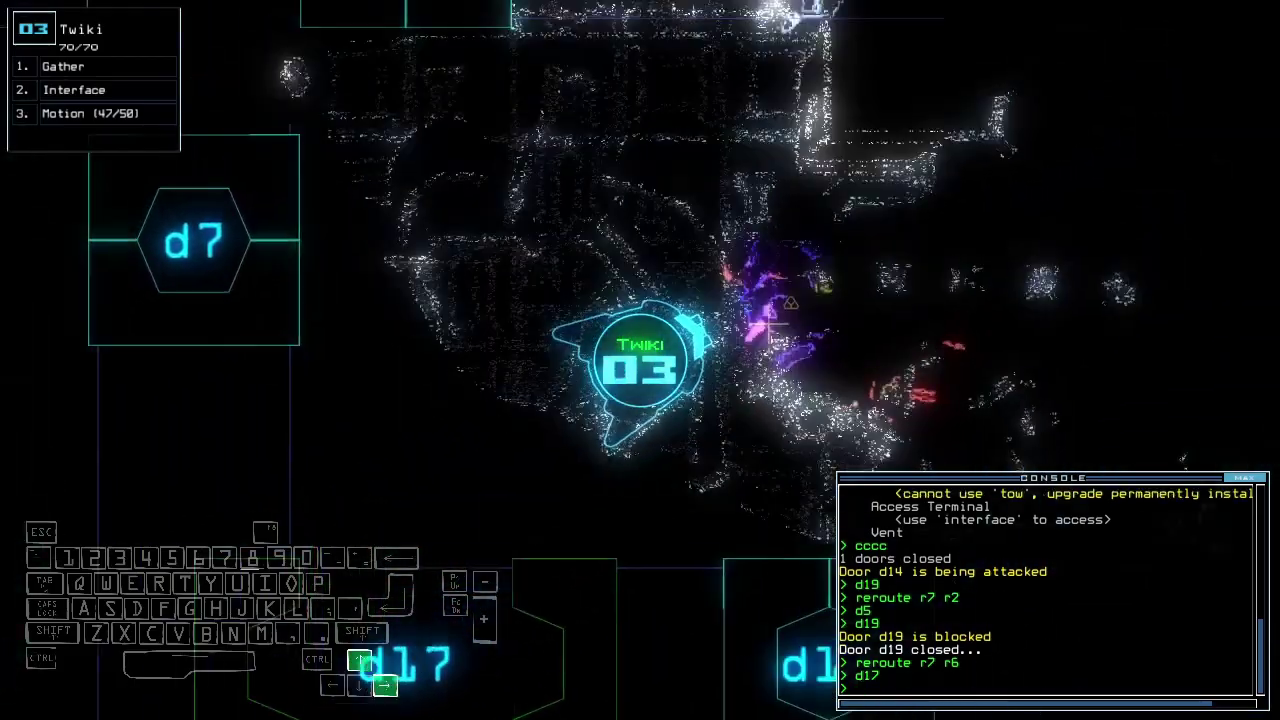
type("g")
key("Return")
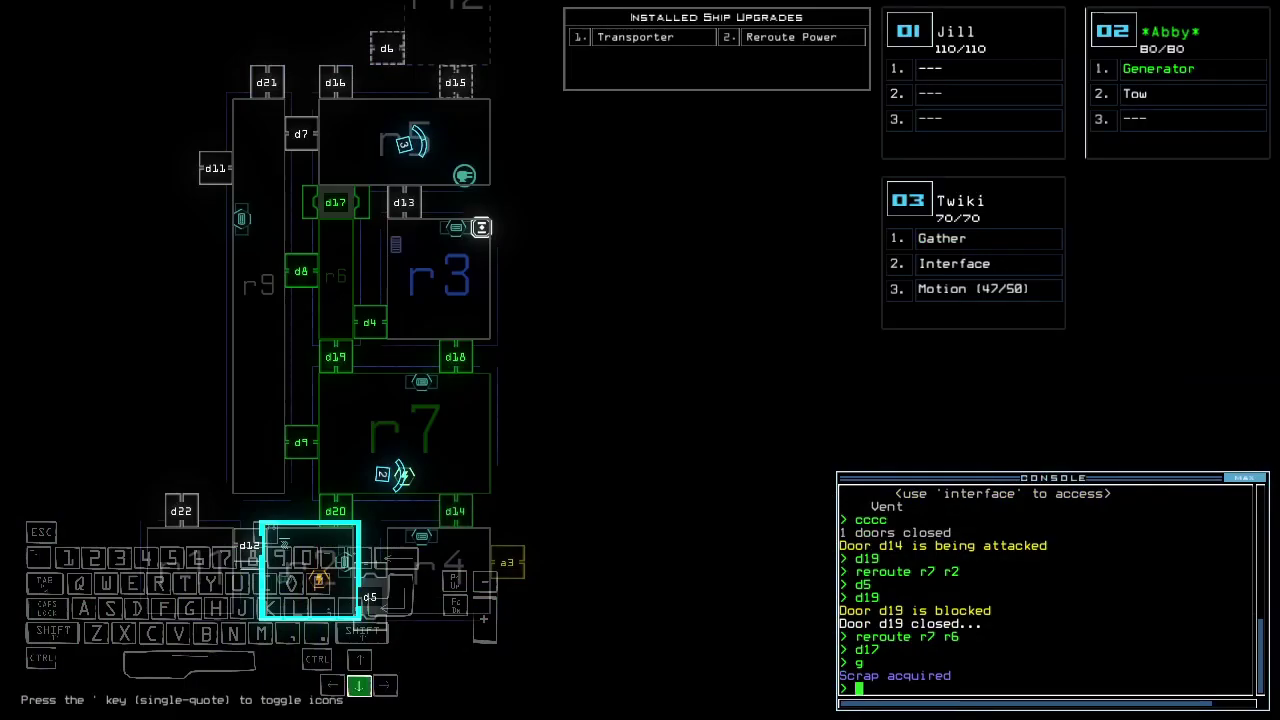
key("Up")
key("Left")
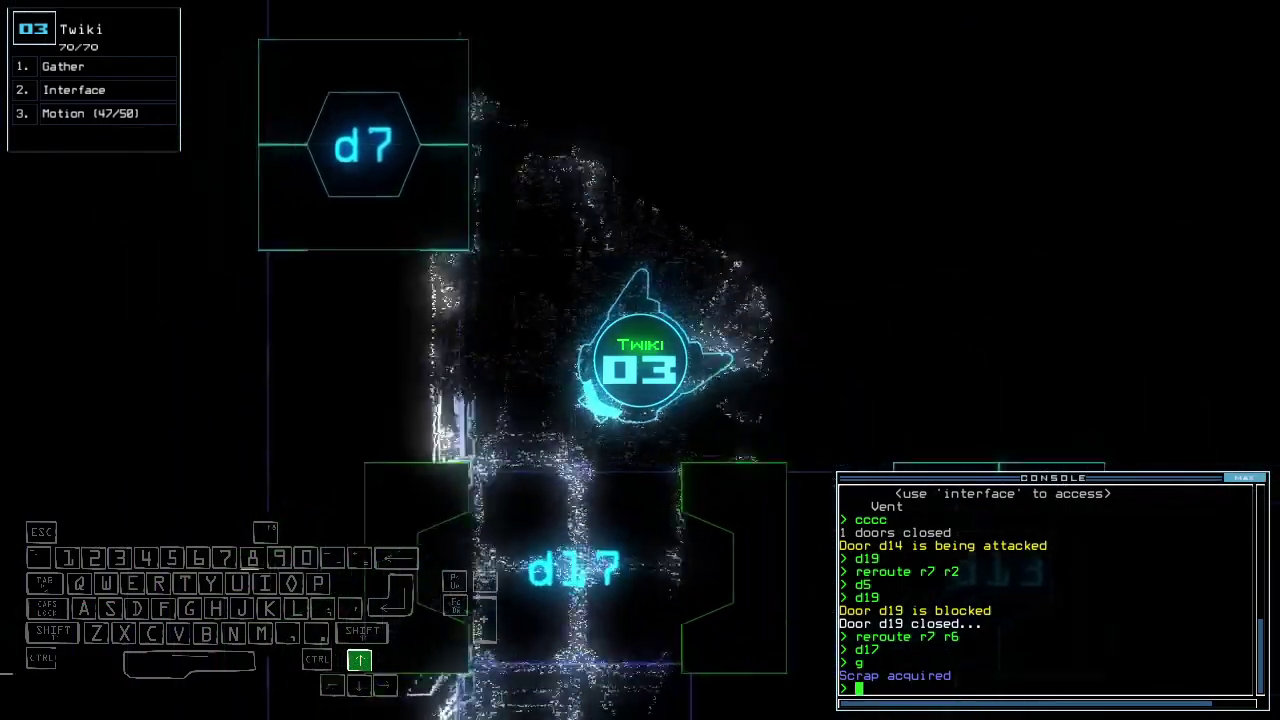
Toggle d17, then d19 twice, and pan the map between r12 and r7.
key("Right")
type("d17")
key("Return")
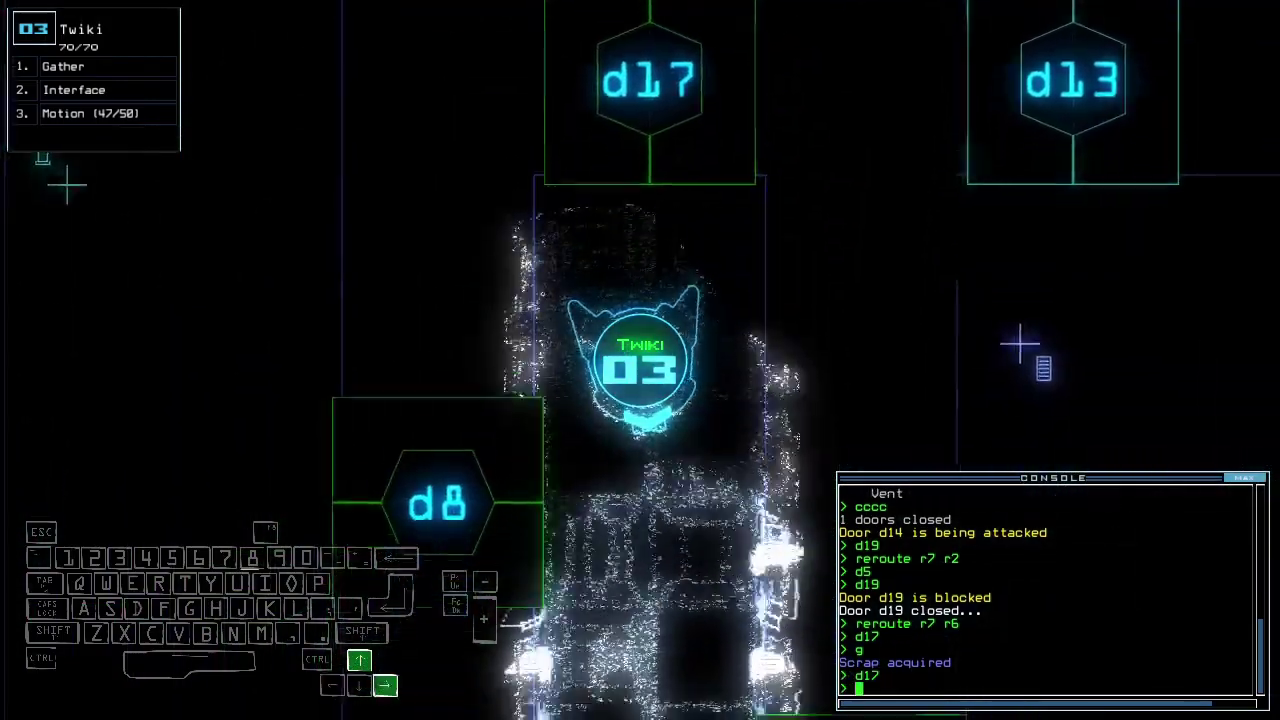
type("d19")
key("Return")
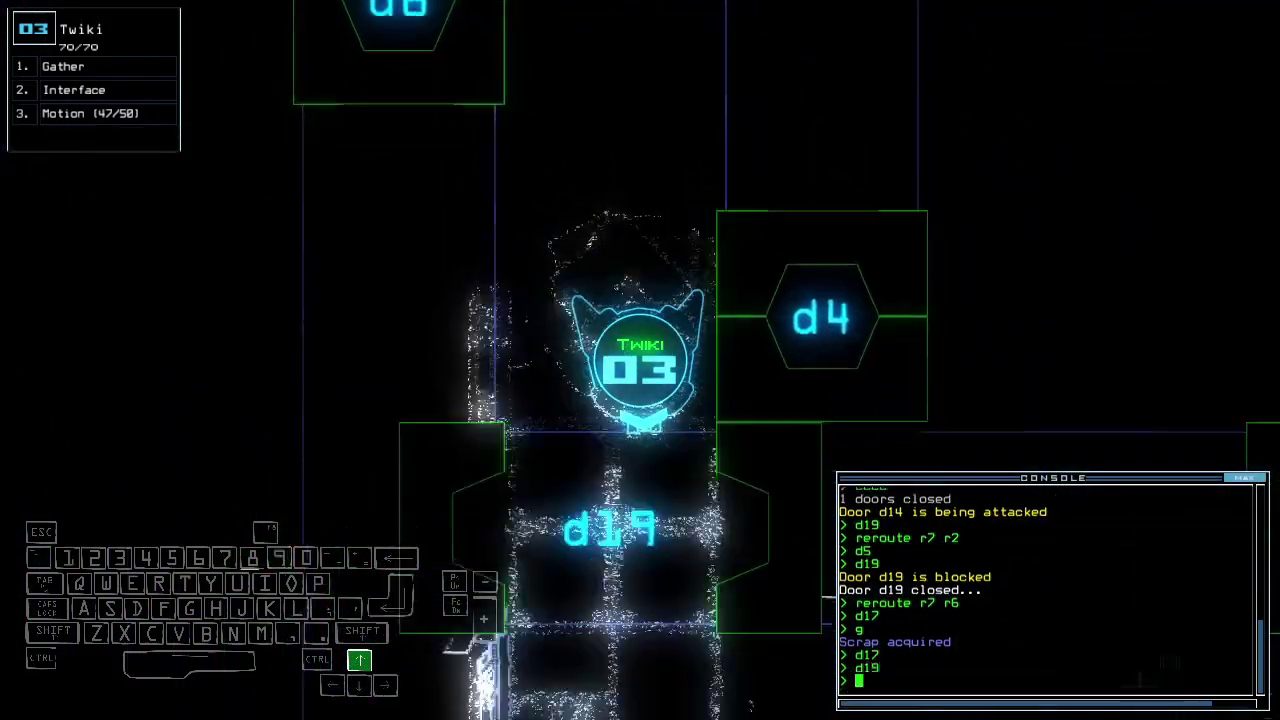
type("d19")
key("Return")
key("Tab")
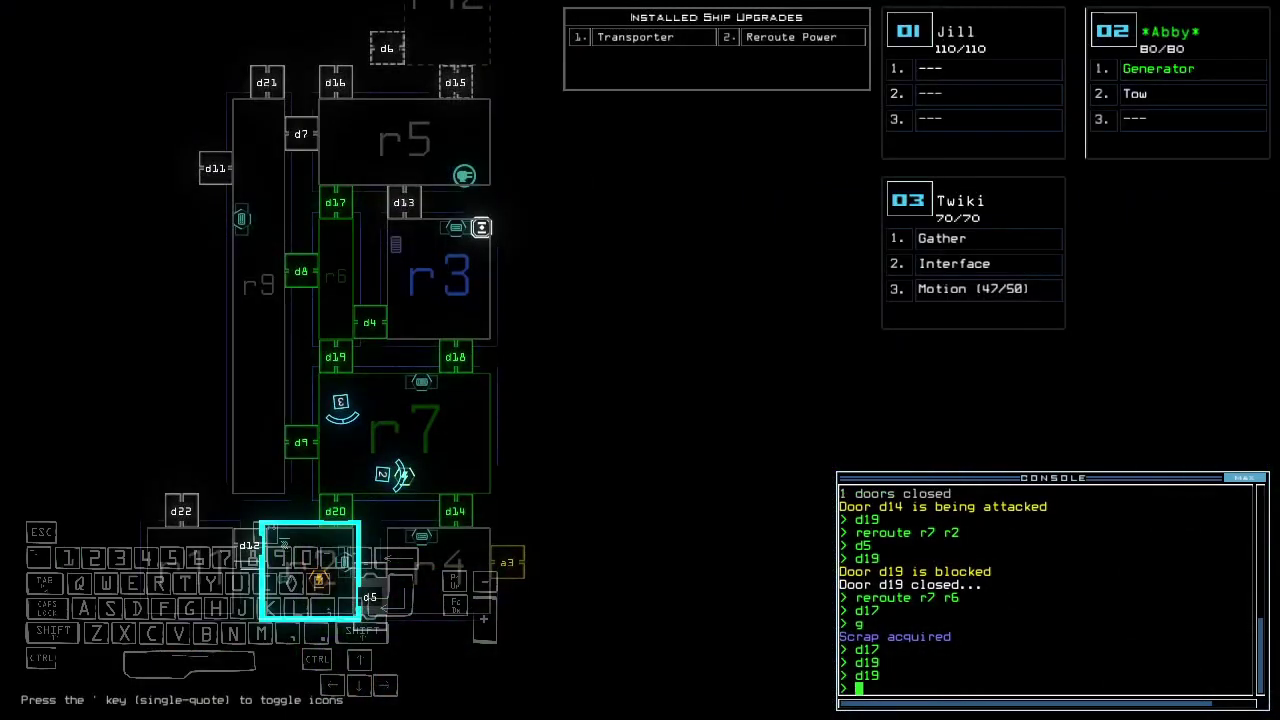
key("Up")
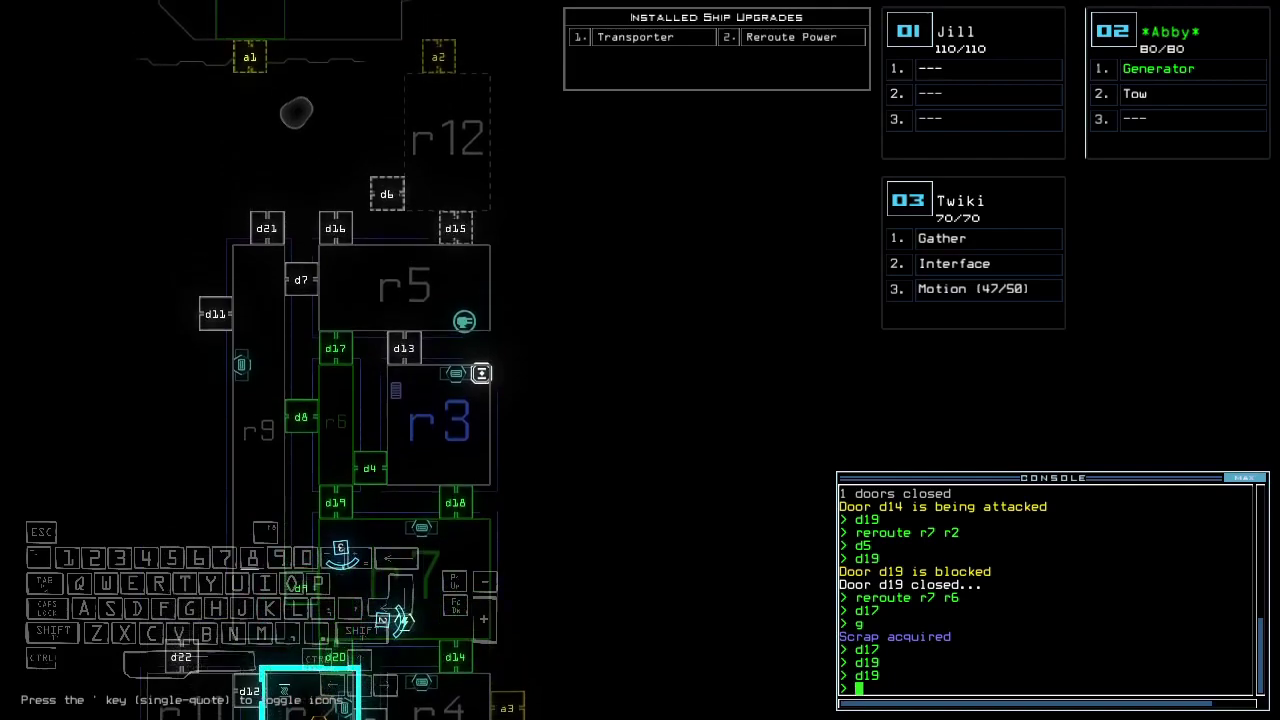
key("Down")
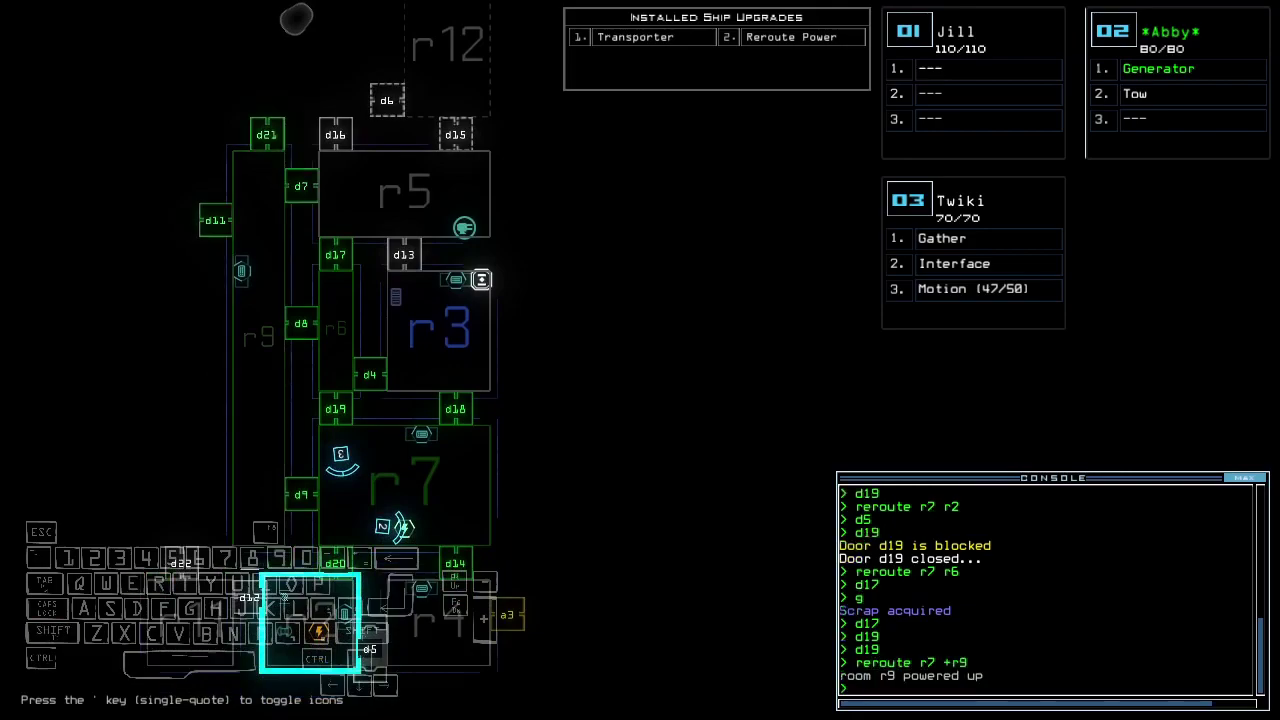
type("d9")
Open door d9 and cycle every door to room r9 shut.
key("Return")
type("x")
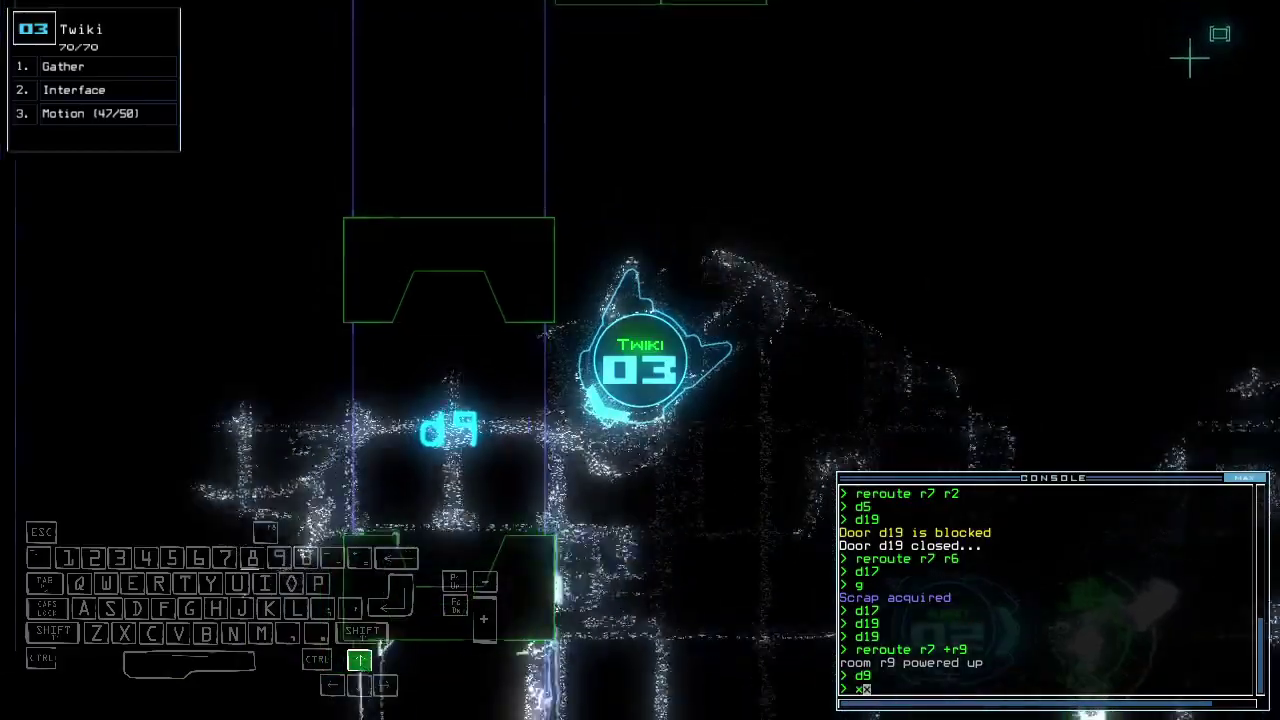
type("x r9")
key("Return")
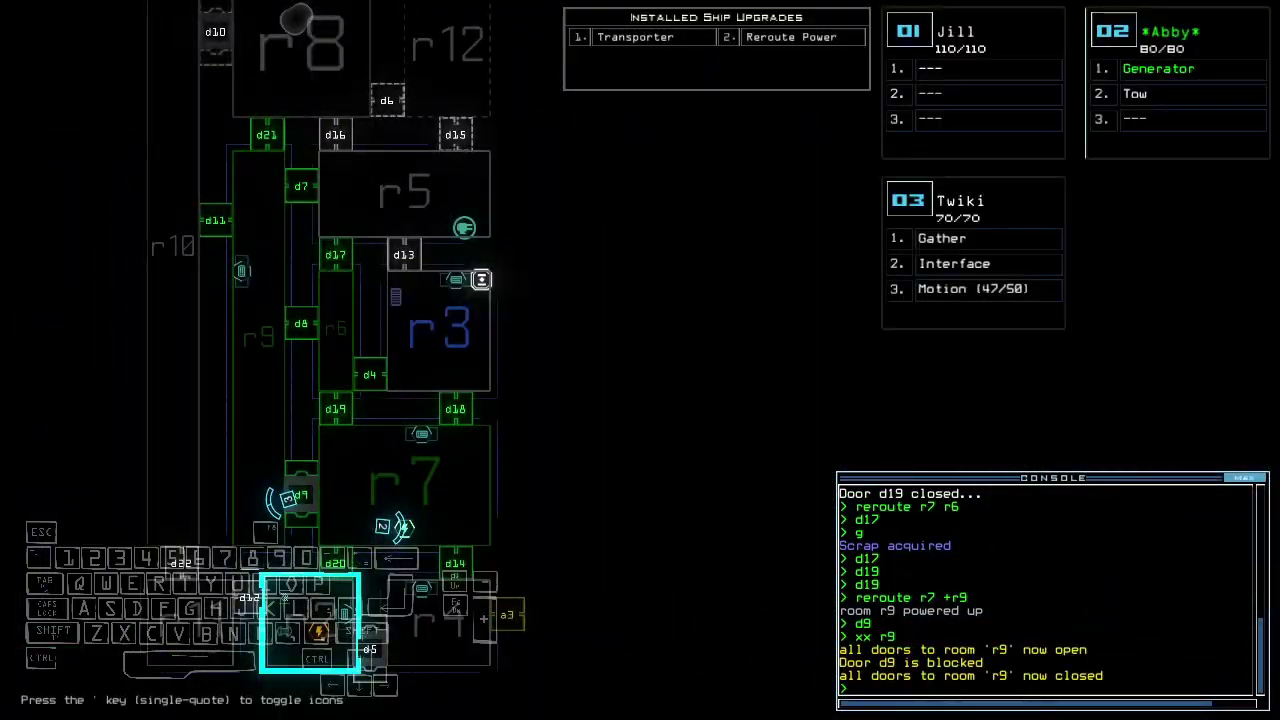
key("3")
key("Up")
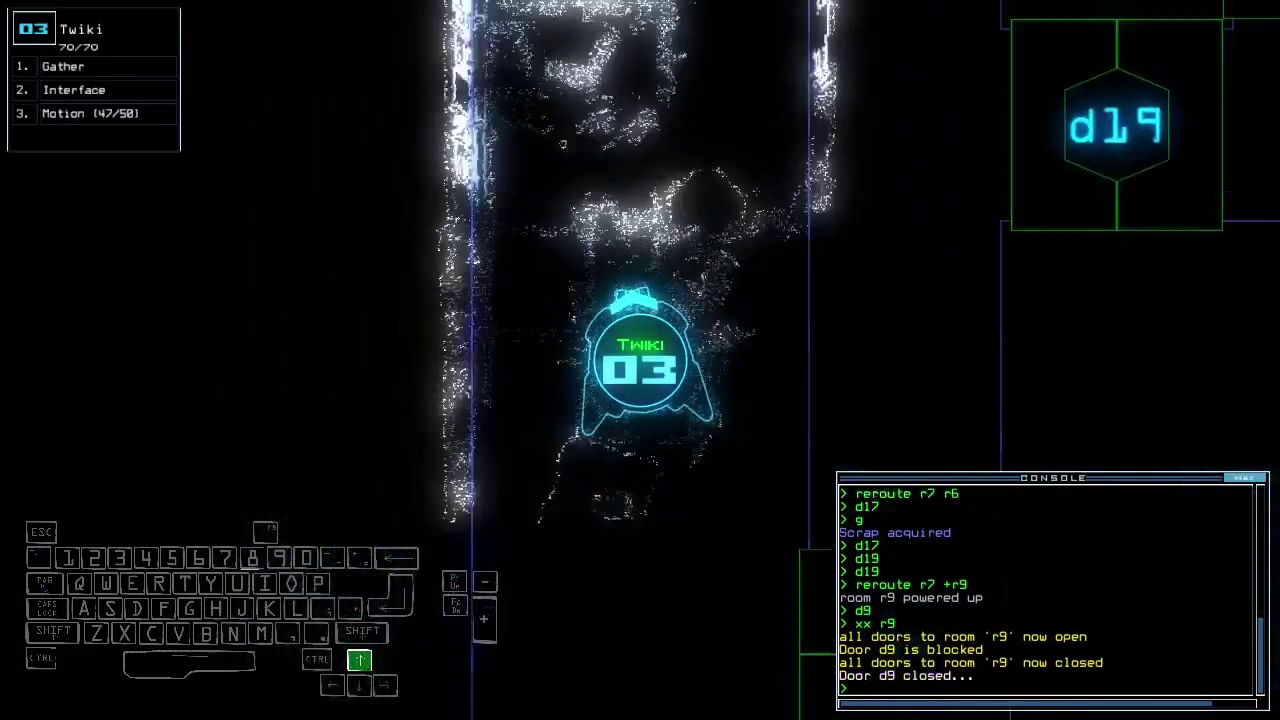
Drive Twiki up through r9, opening door d7 into room r5.
key("Up")
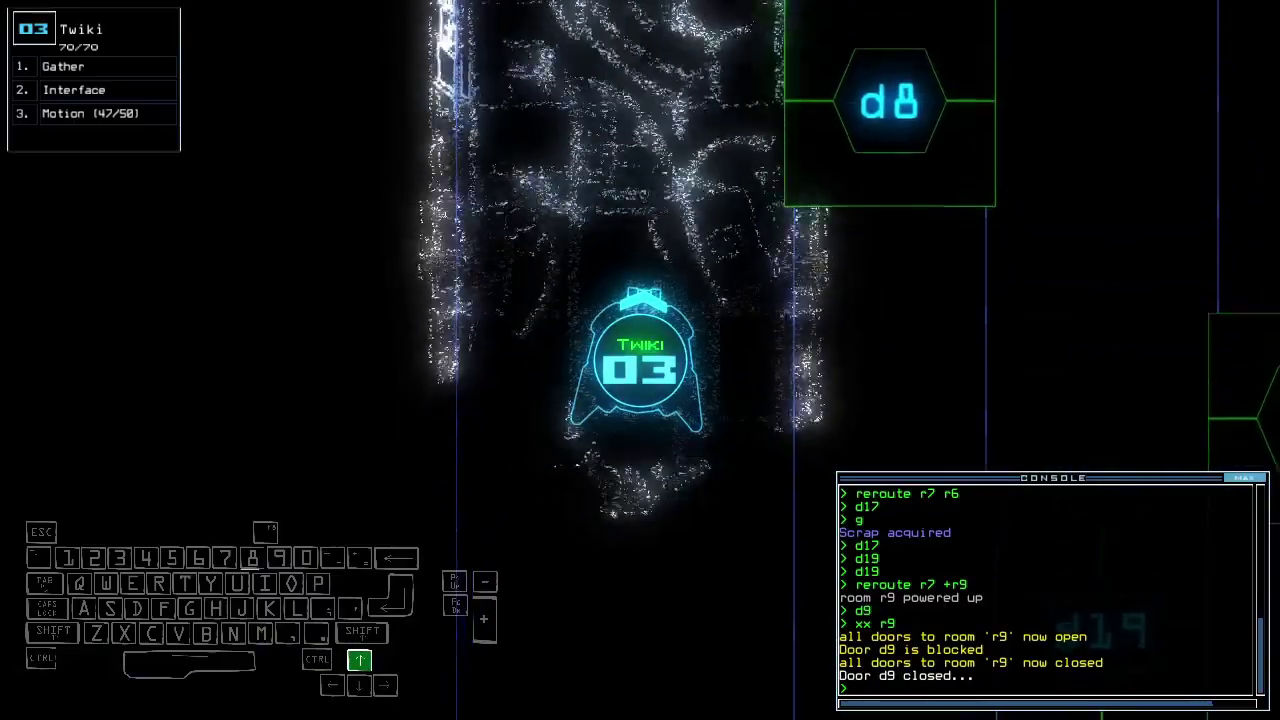
key("Up")
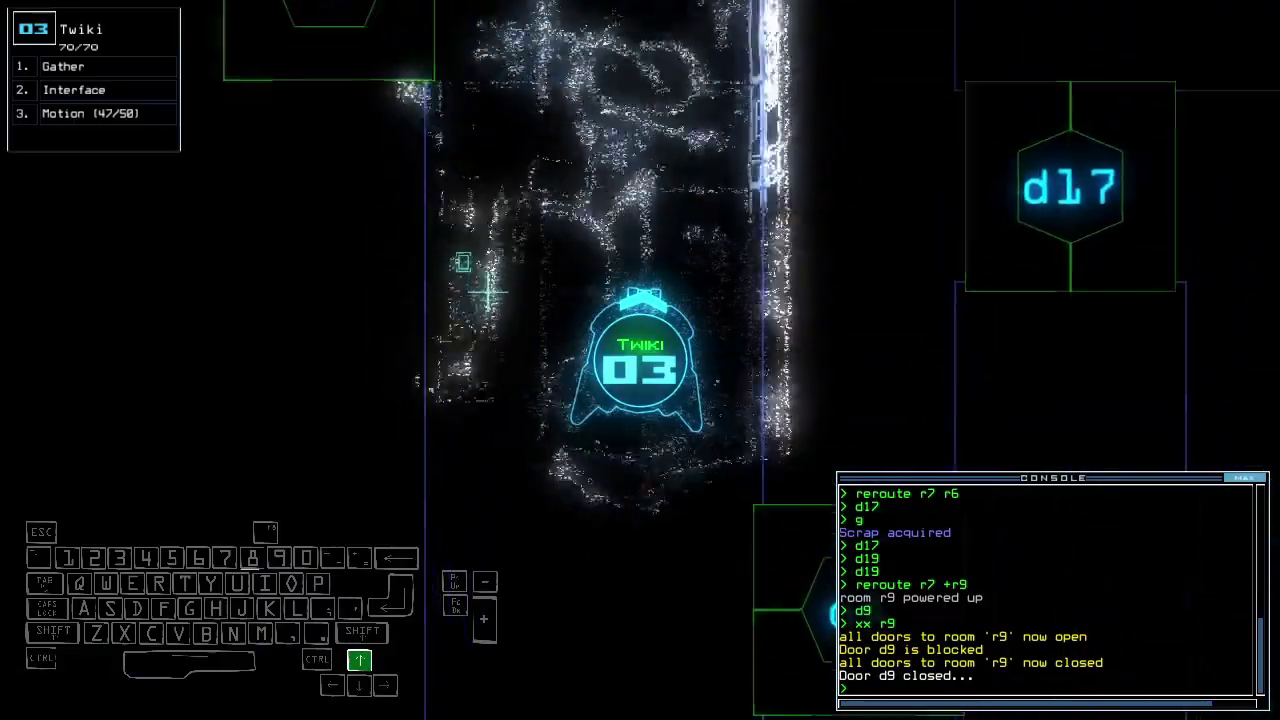
key("Up")
type("d7")
key("Return")
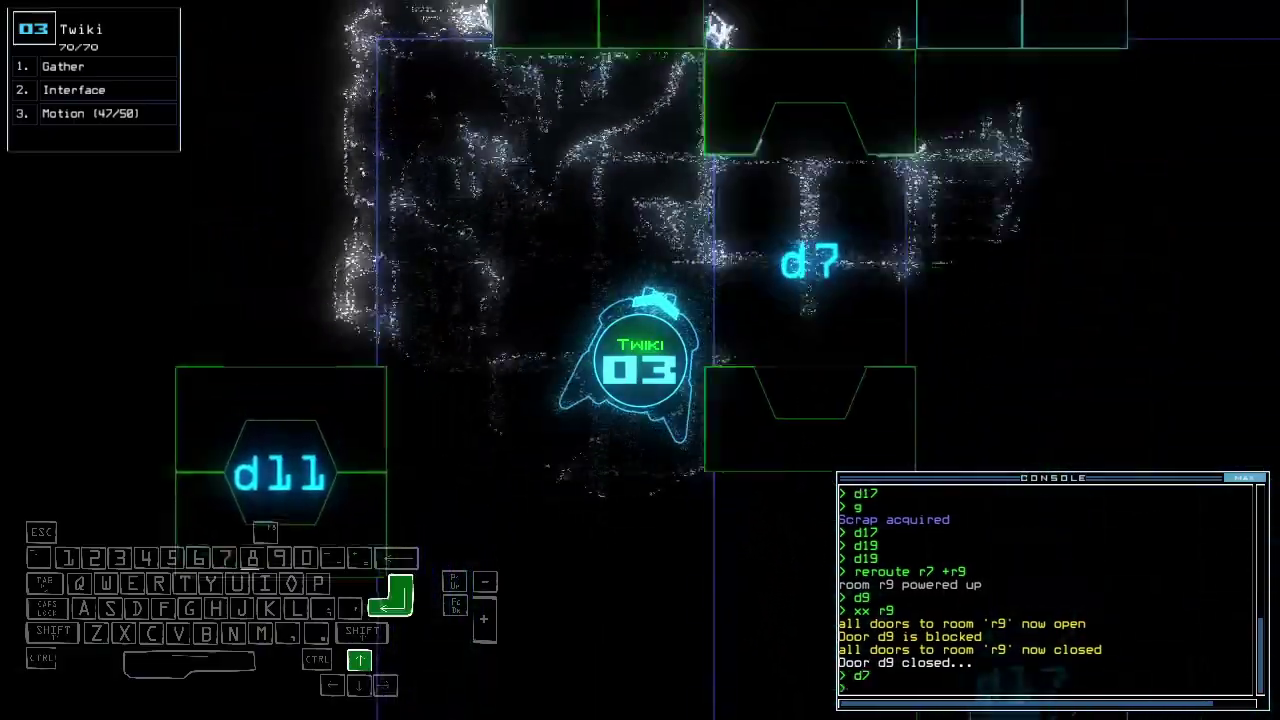
key("Up")
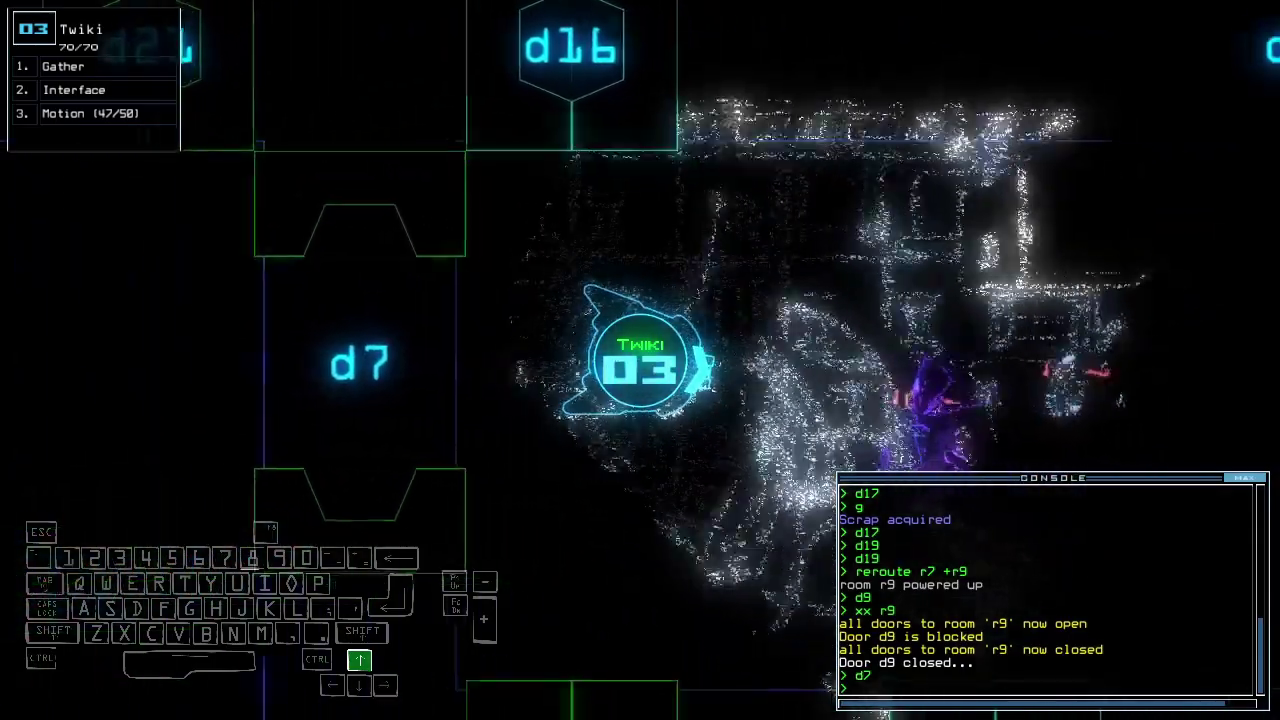
key("Tab")
type("d")
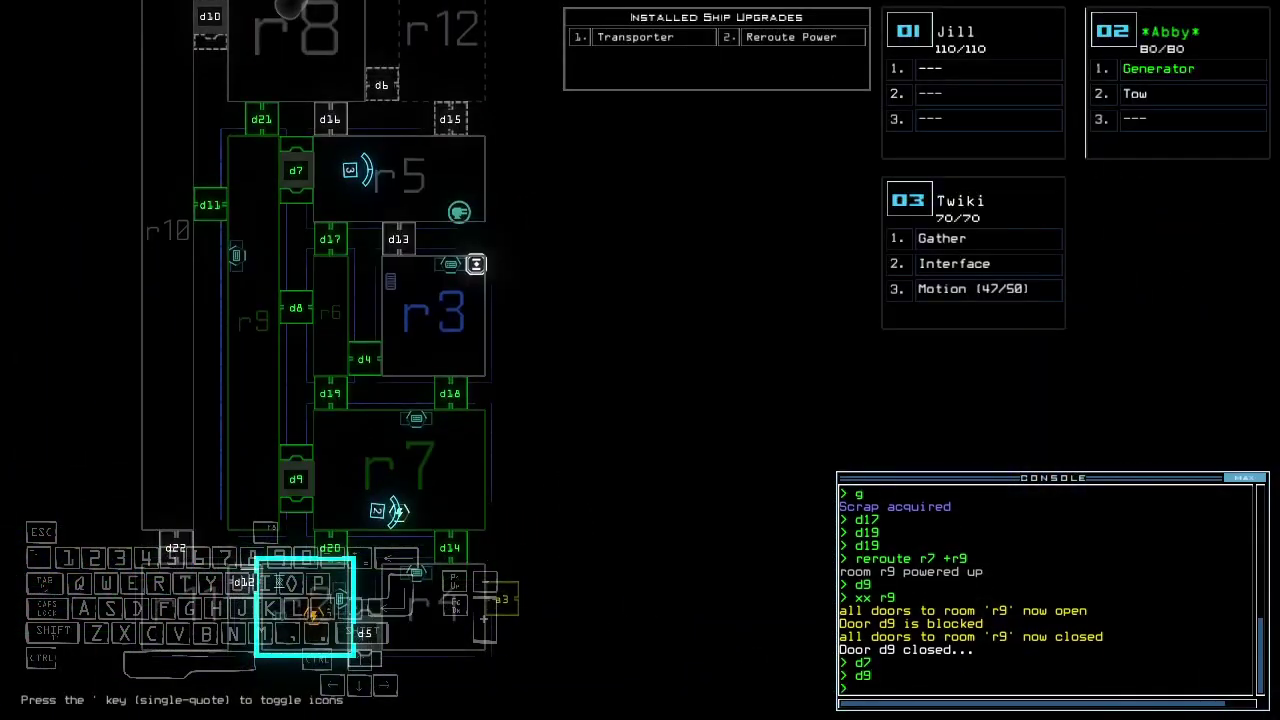
type("2")
Drive Abby (drone 02) through door d9.
key("Down")
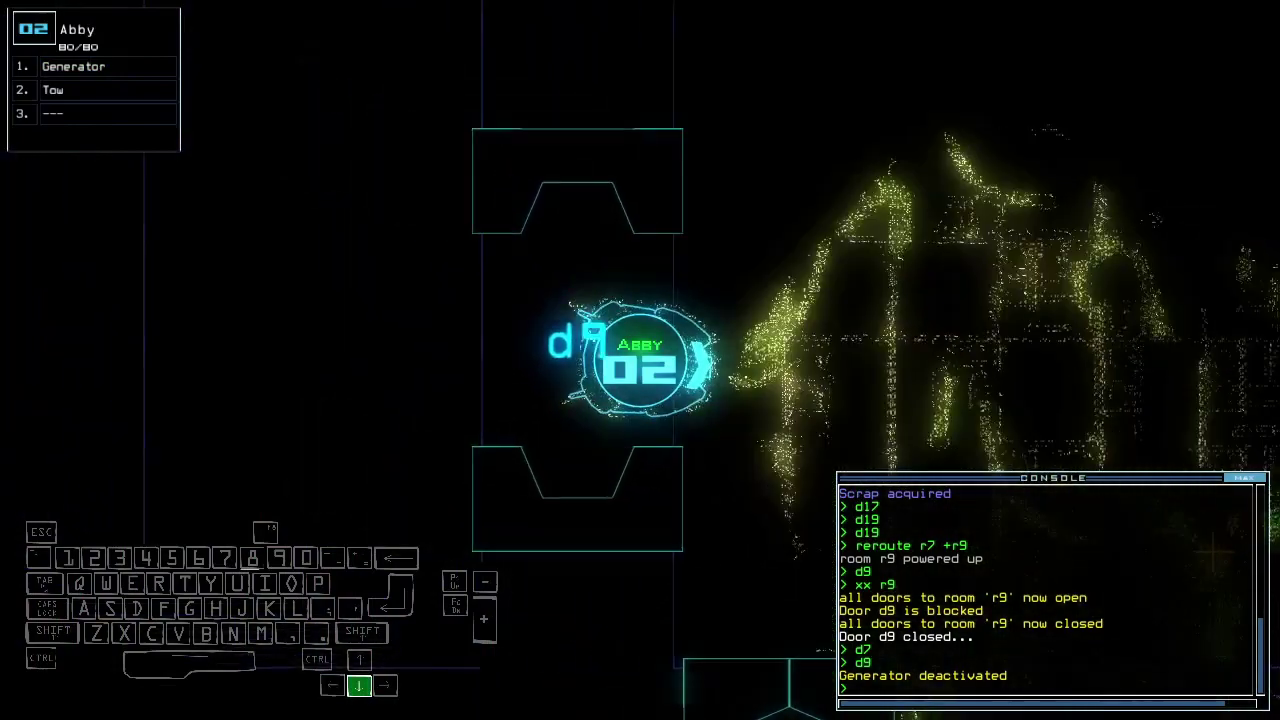
key("Tab")
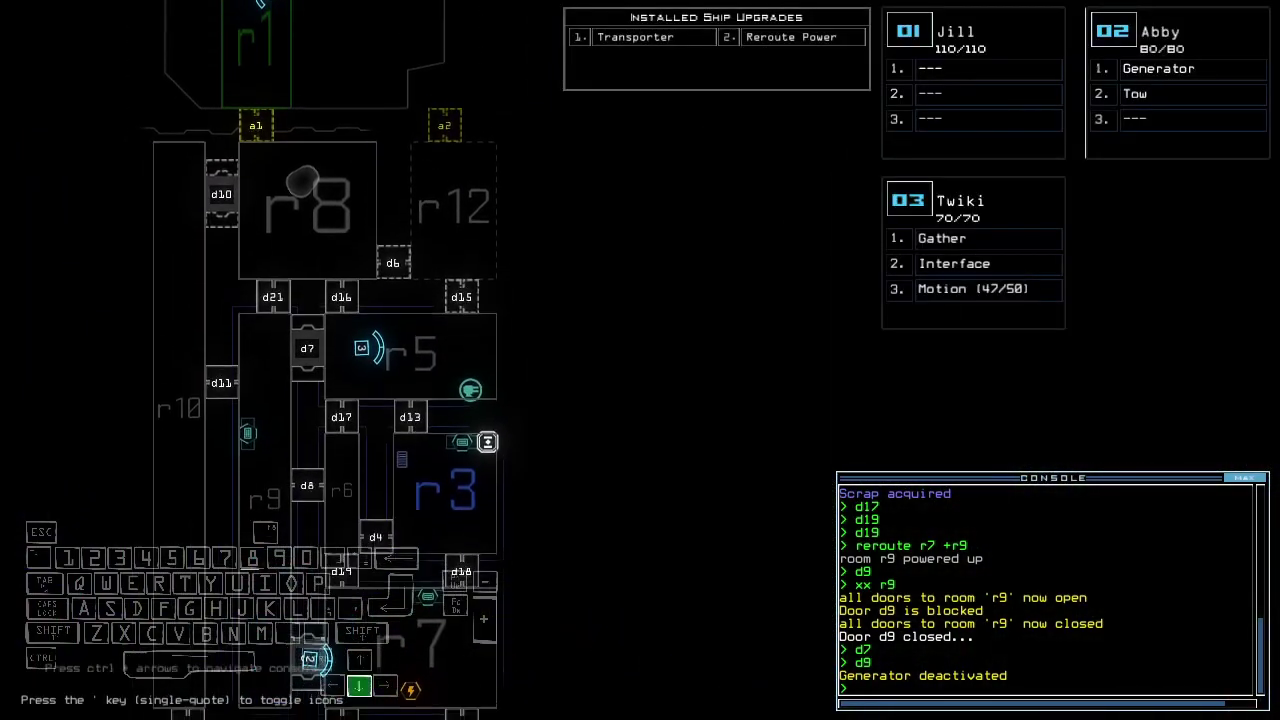
key("3")
key("Down")
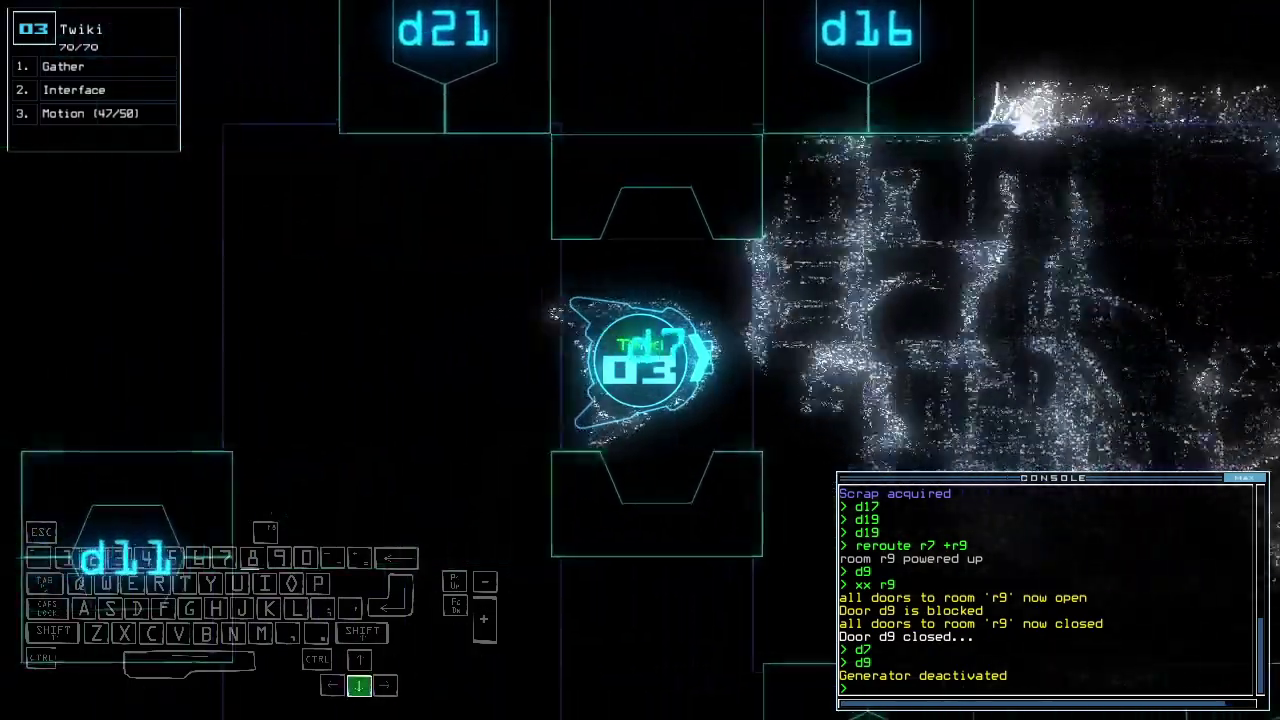
key("2")
key("Up")
key("Right")
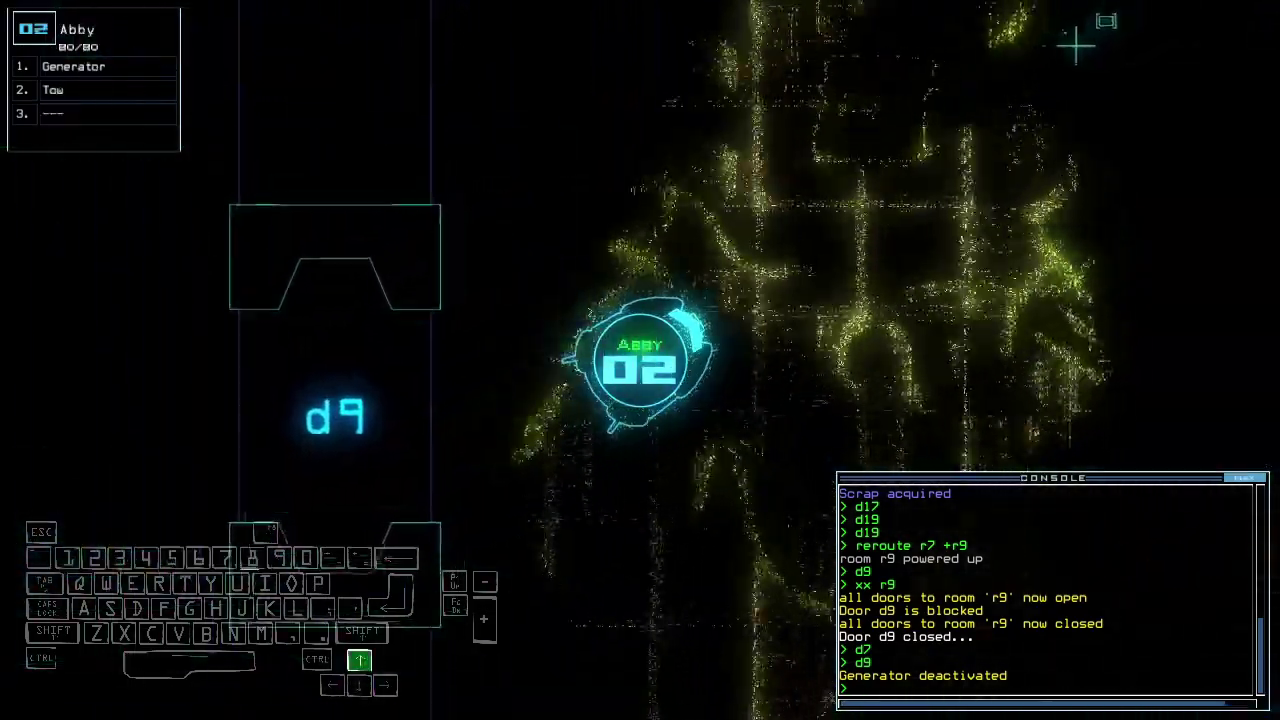
type("generator")
Cycle the generator, close two doors, and reroute power to r7, r9, r5, r8.
key("Return")
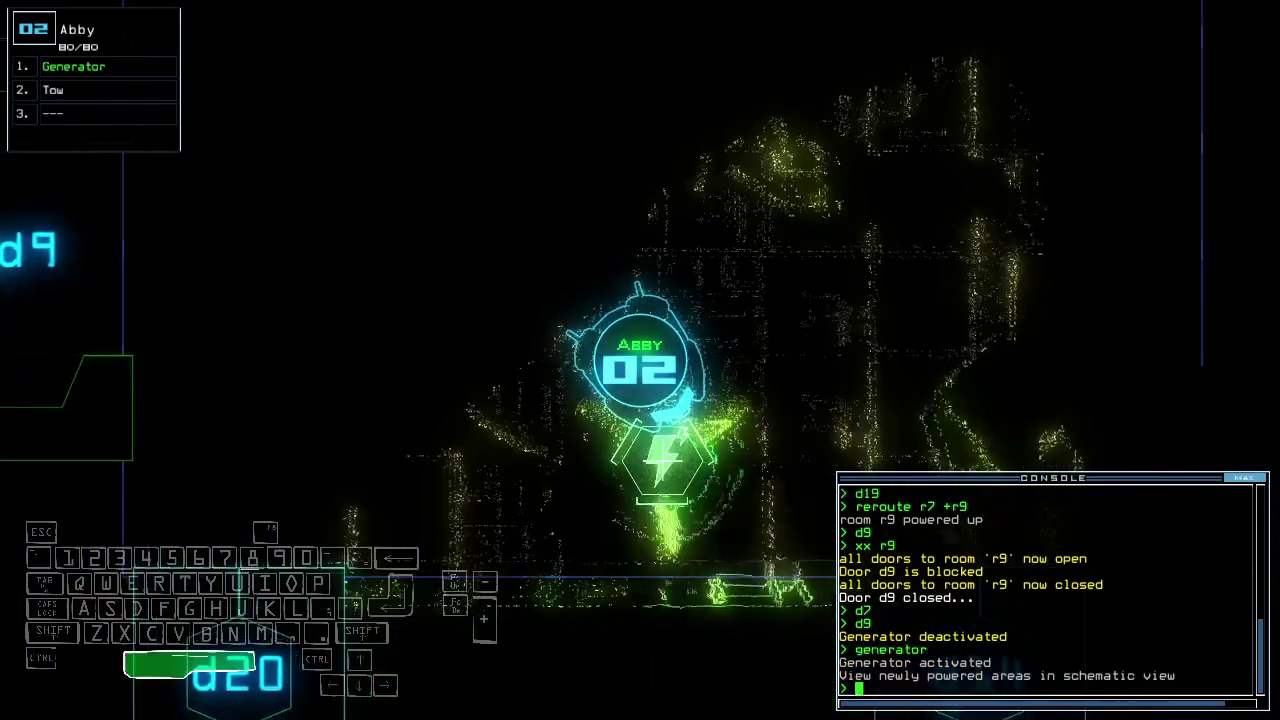
key("Tab")
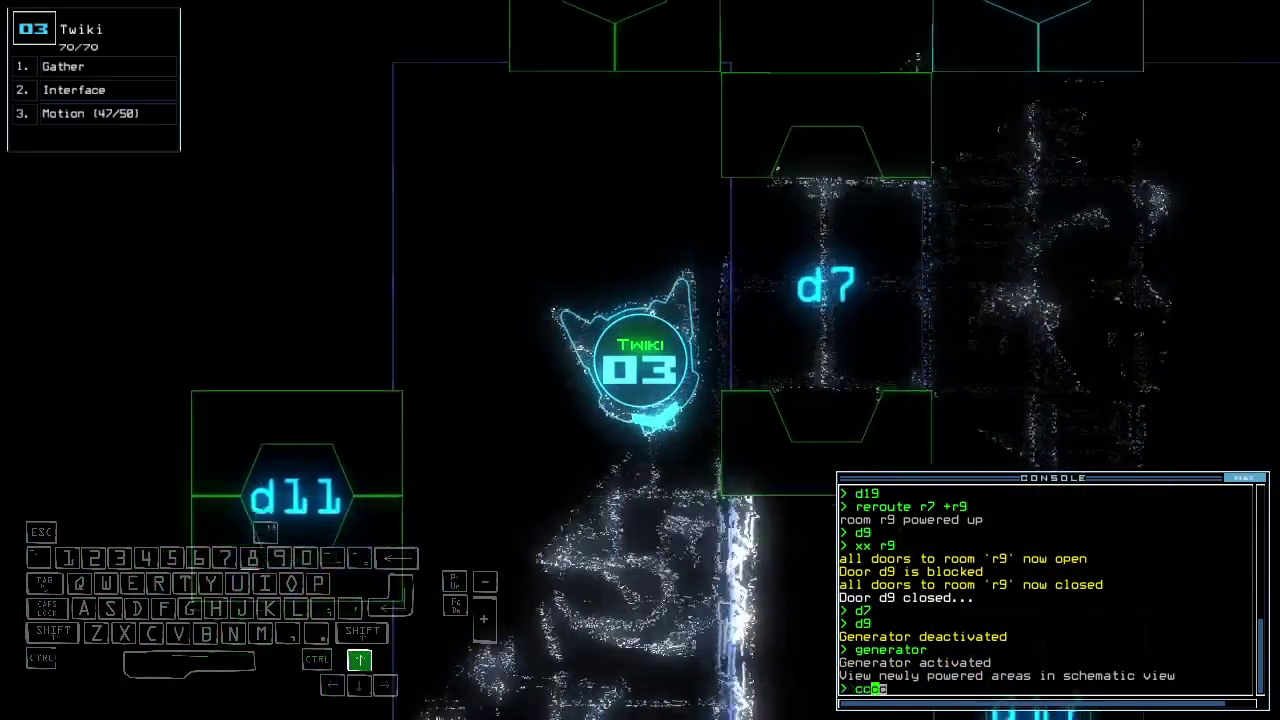
type("cccc")
key("Return")
key("Tab")
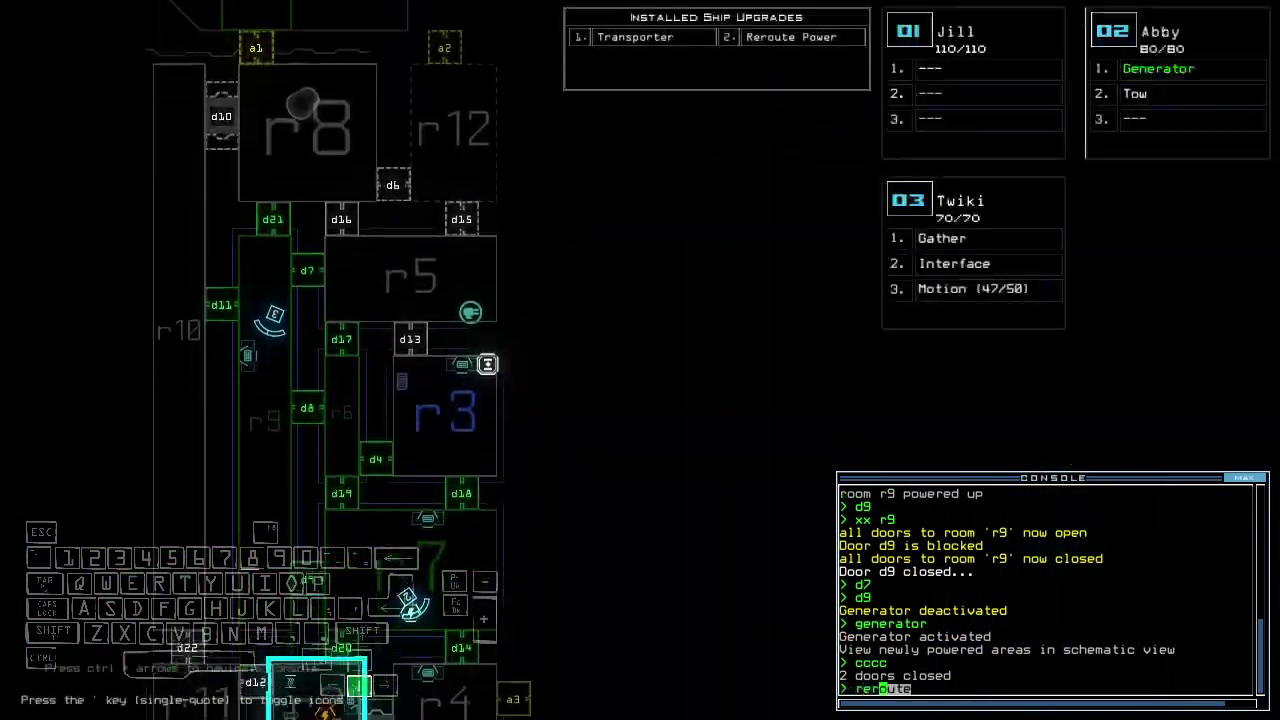
type("reroute r7 r9 r5 r8")
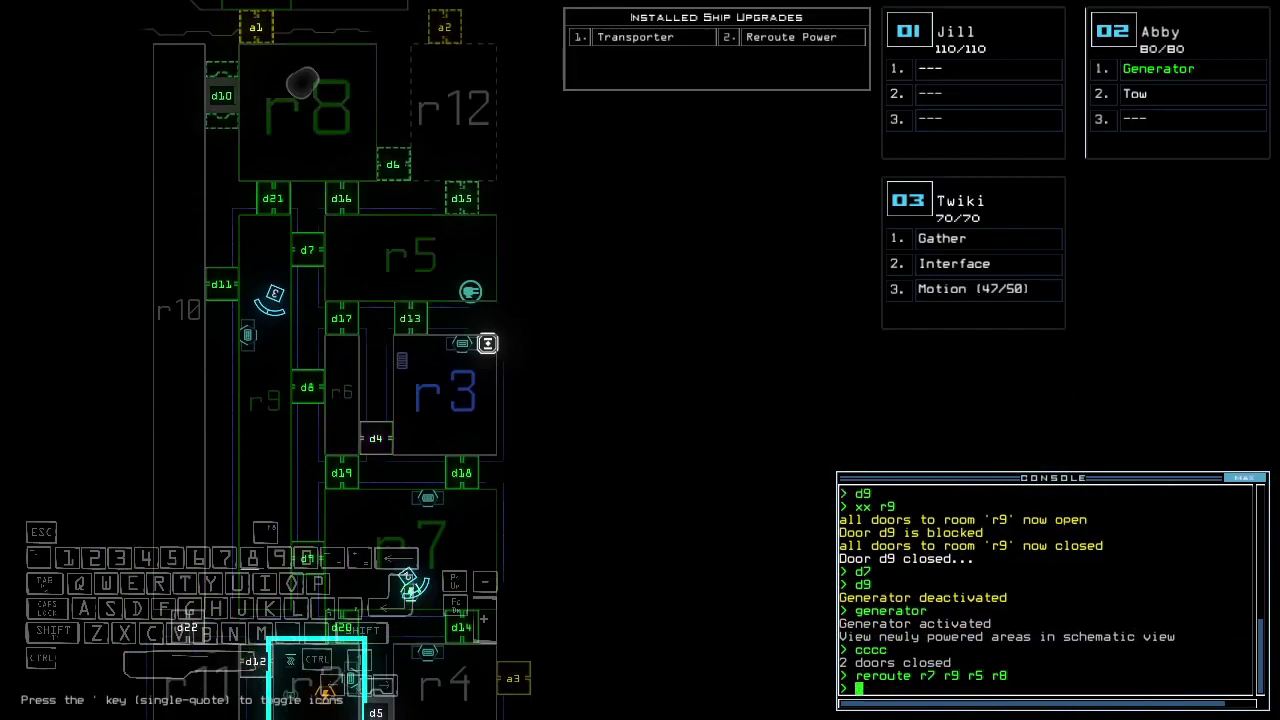
type("ccc")
Close the last open door, toggle defenses, run a motion scan, and open d21.
key("Return")
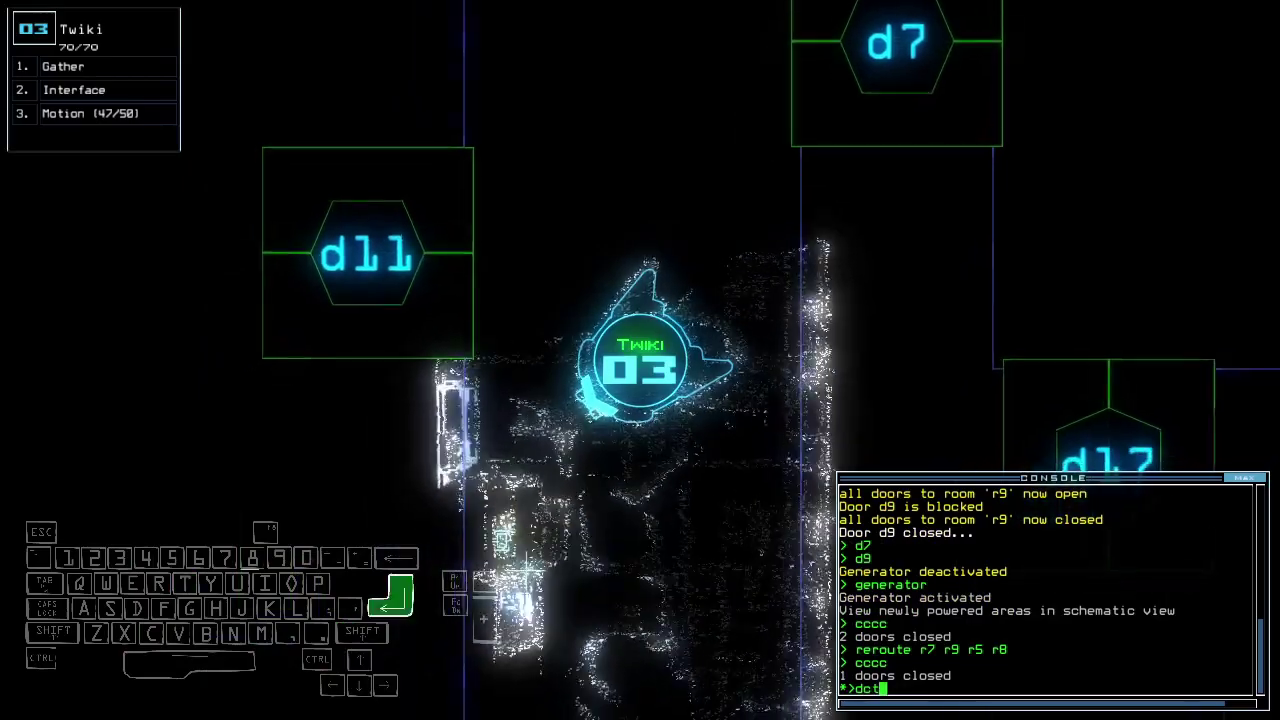
type("t")
key("Return")
type("df")
key("Return")
key("3")
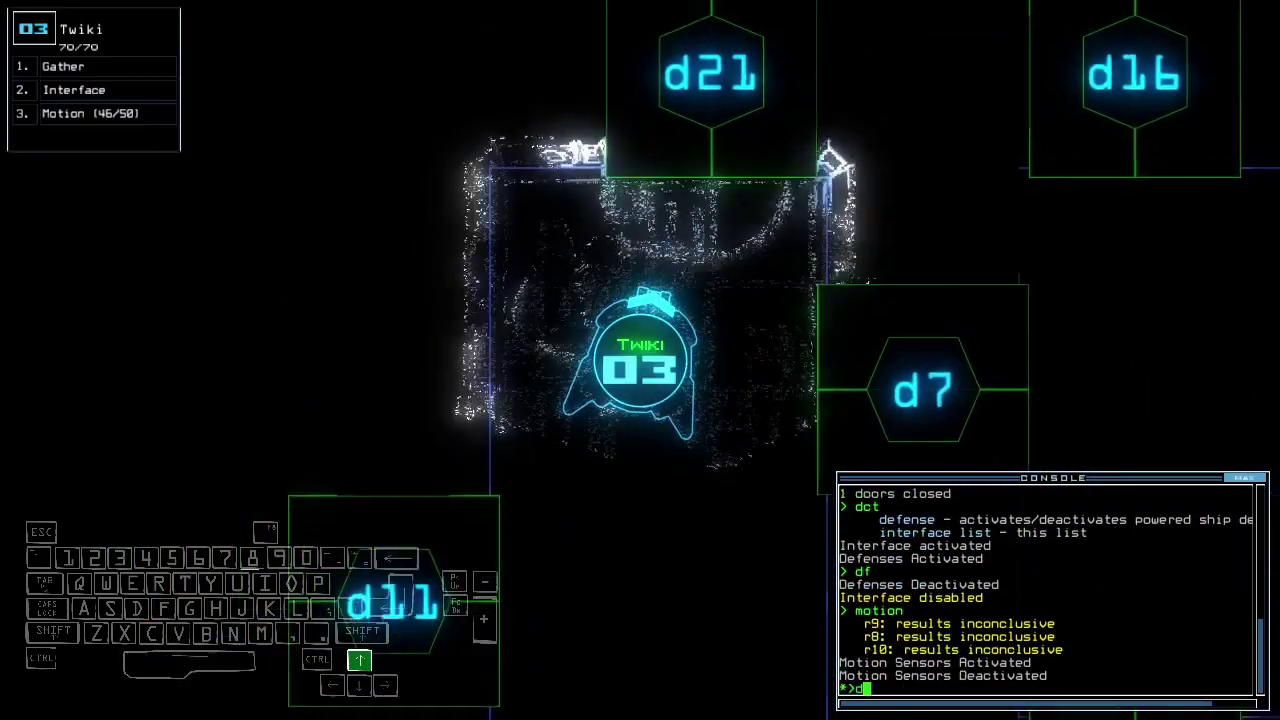
type("d21")
key("Return")
Drive Twiki into room r8, attempt a swap, and list r8's items.
key("Up")
key("Up")
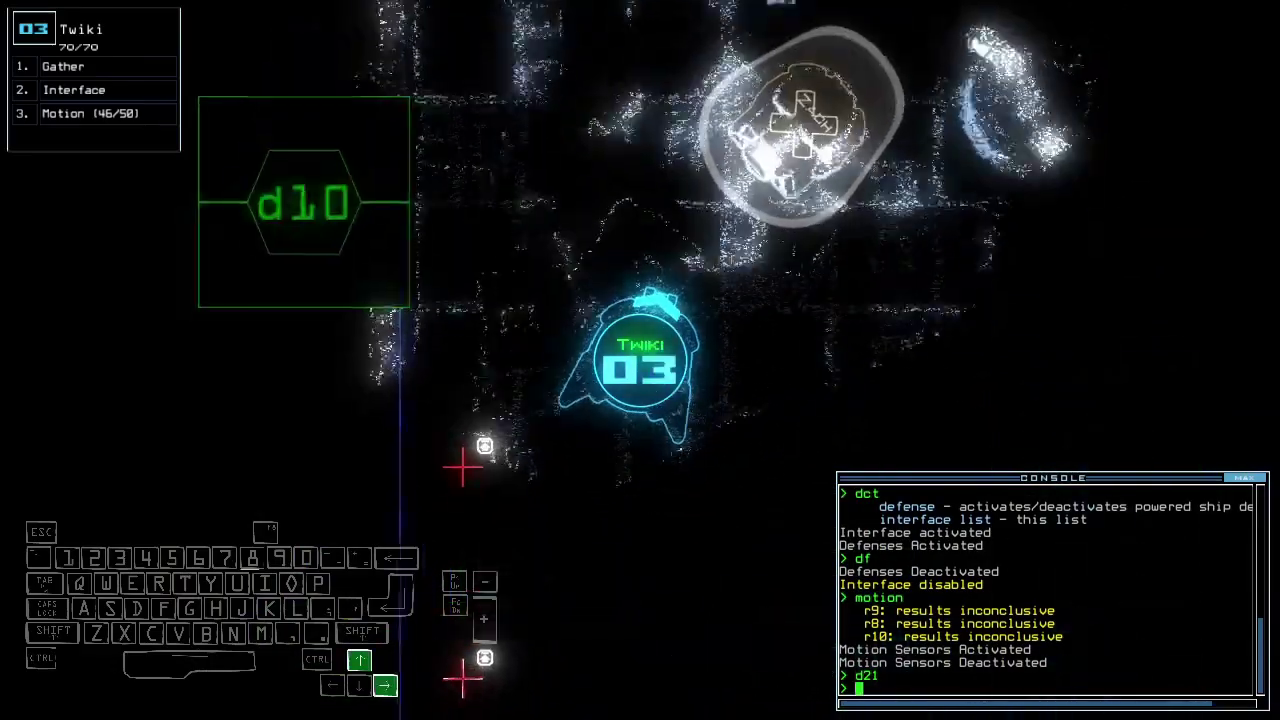
key("Escape")
key("Up")
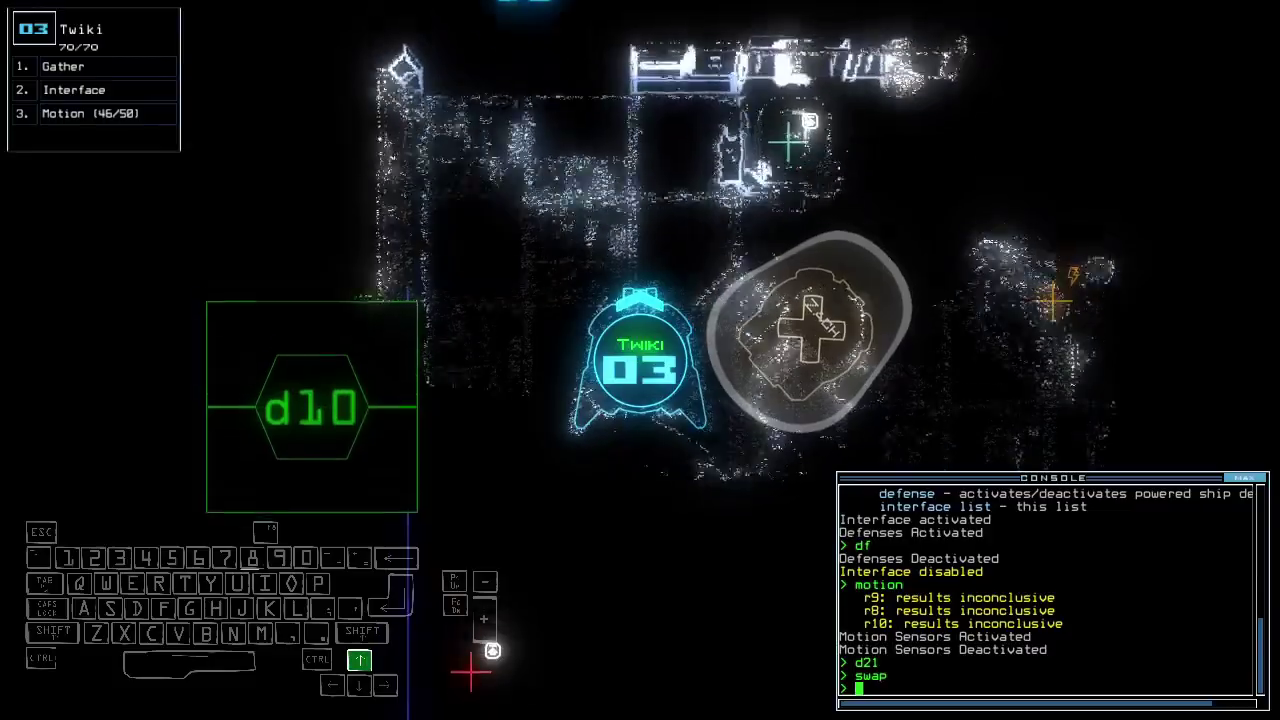
type("i")
key("Return")
key("Up")
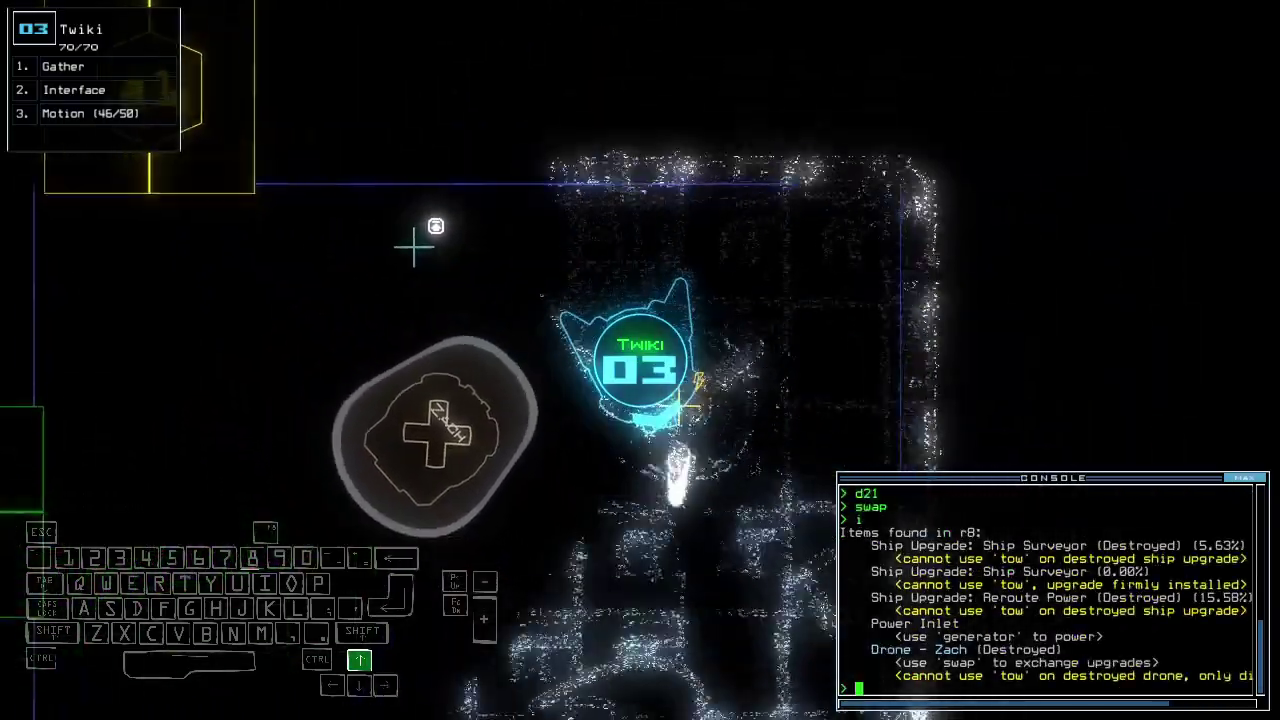
key("Left")
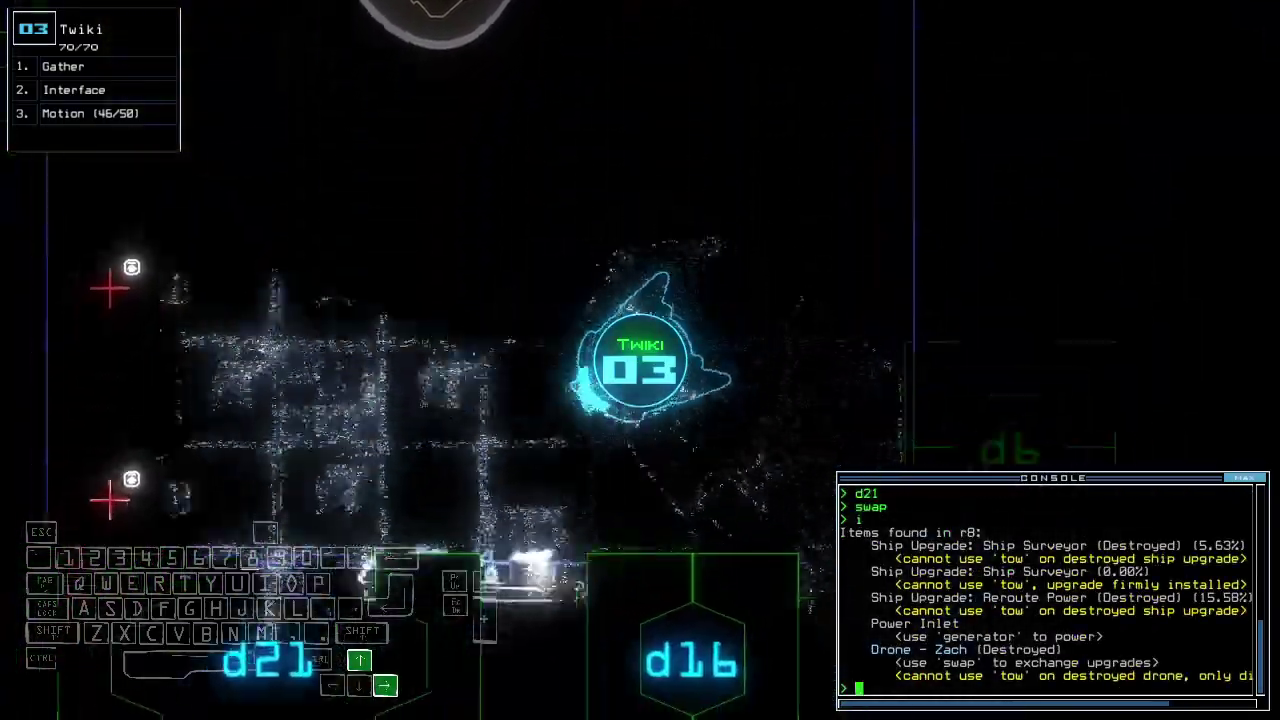
key("Up")
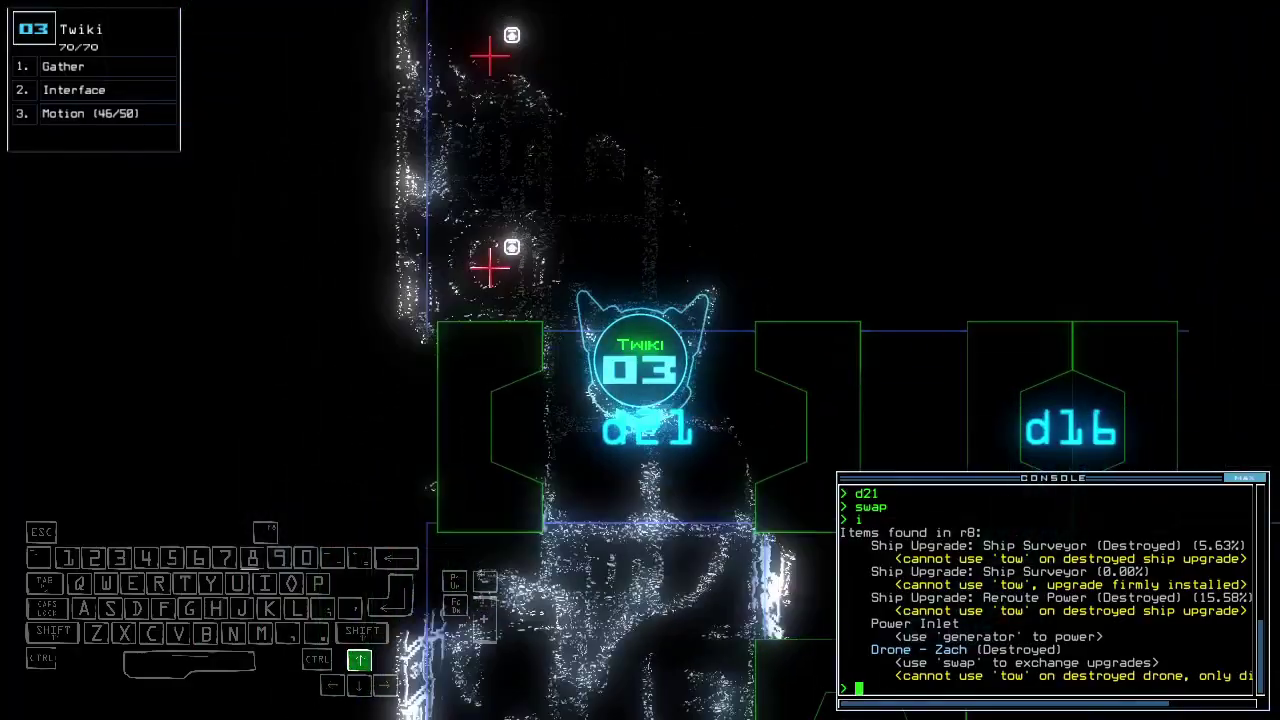
key("Tab")
key("Tab")
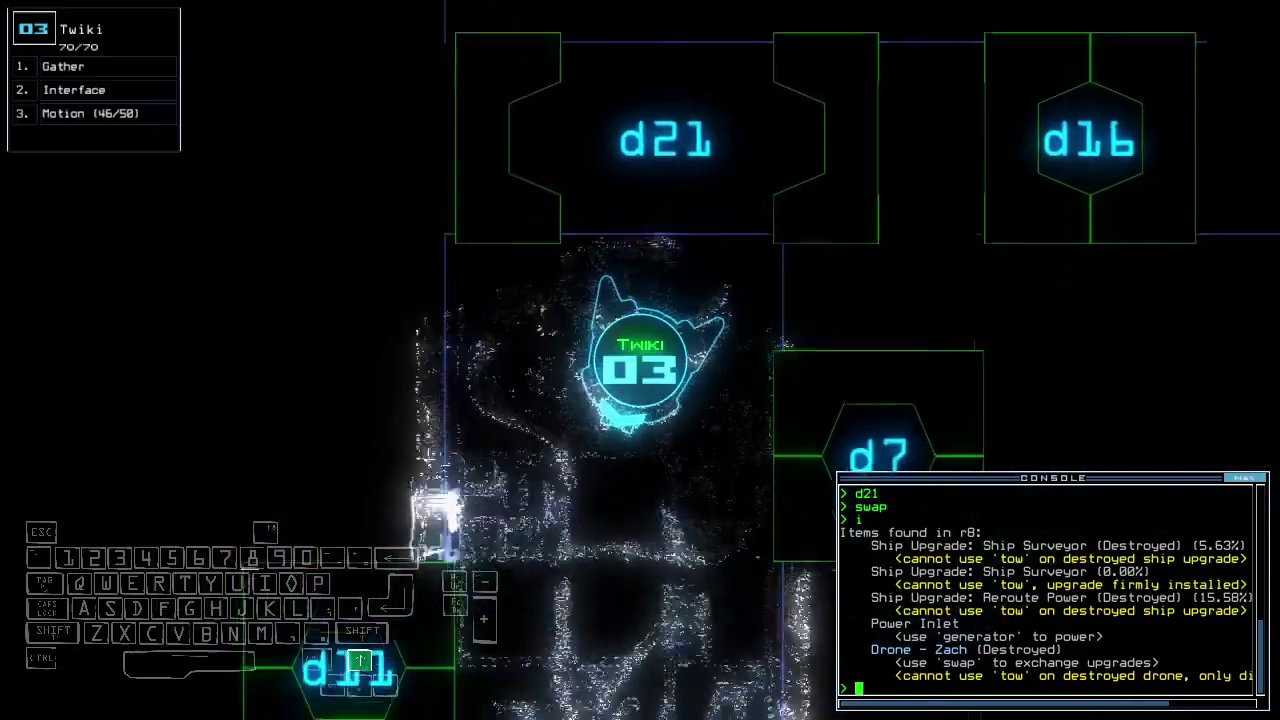
type("d11")
Toggle door d11, gather scrap with Twiki, and check MUTEKI A's status.
key("Return")
key("Left")
type("g")
key("Return")
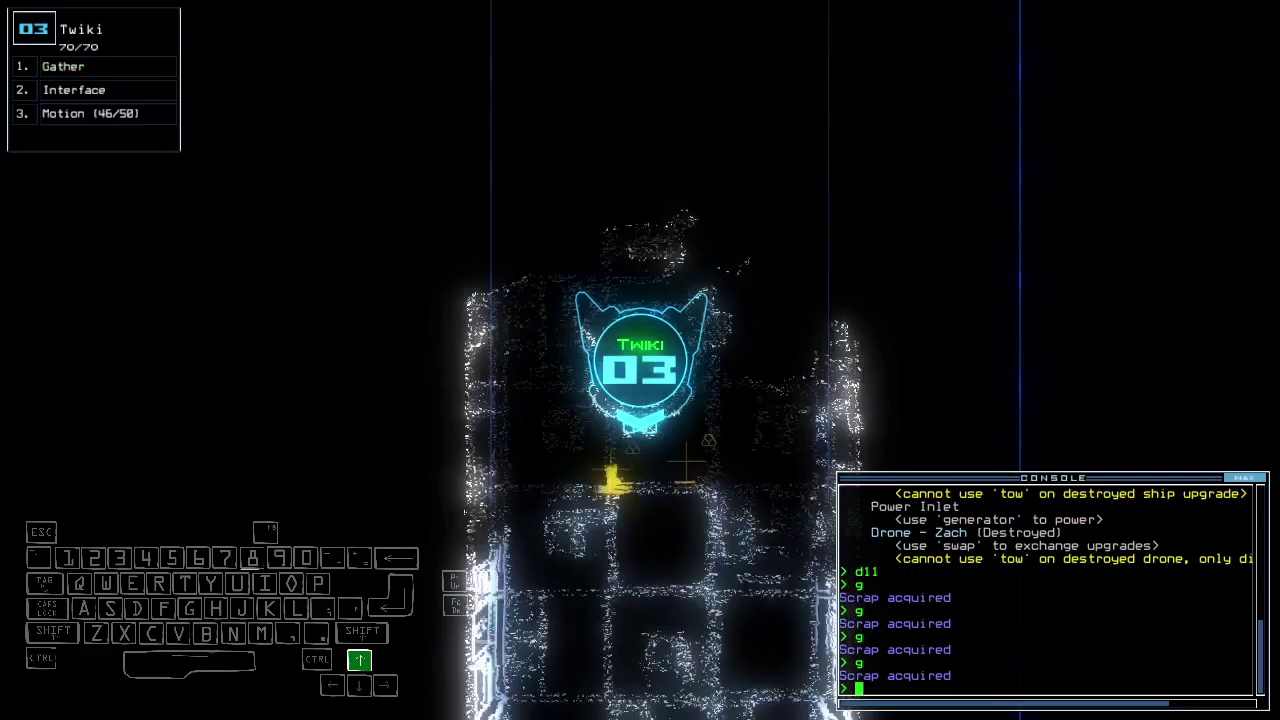
key("Tab")
key("Tab")
key("Left")
key("Left")
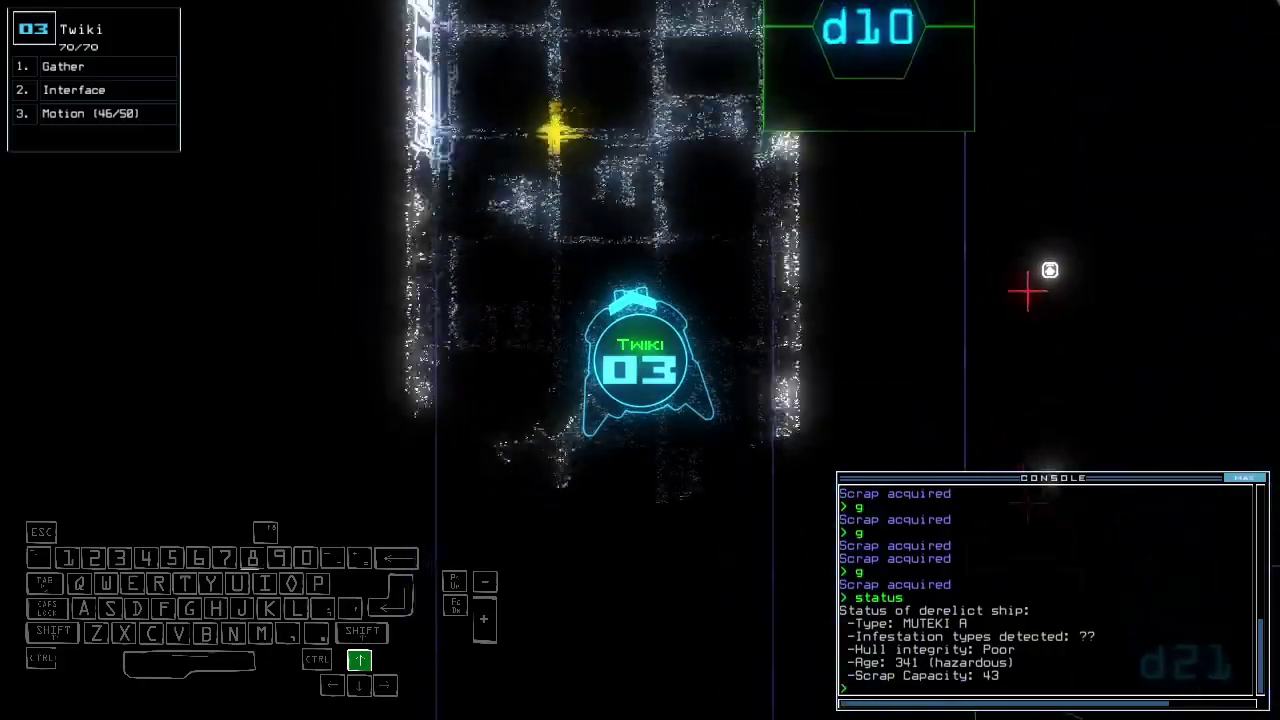
type("g")
Gather more scrap, open door d10, close doors, and run a motion scan.
key("Return")
key("Down")
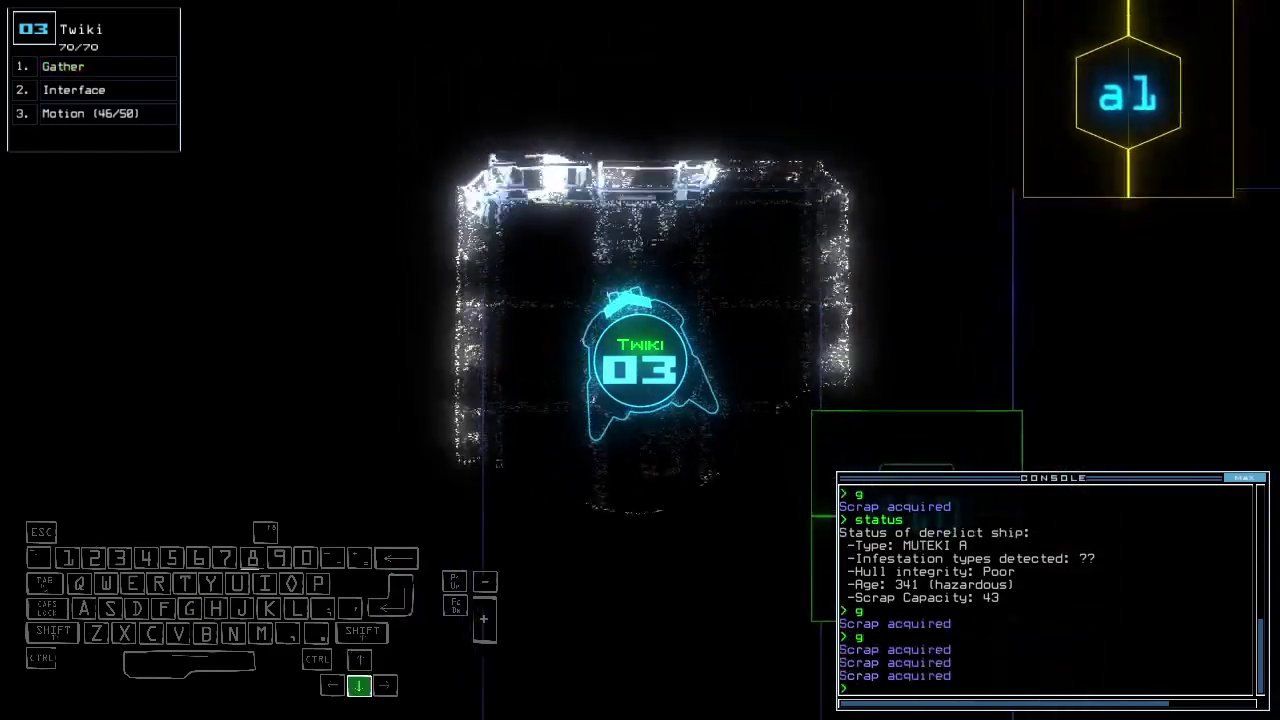
type("d10")
key("Return")
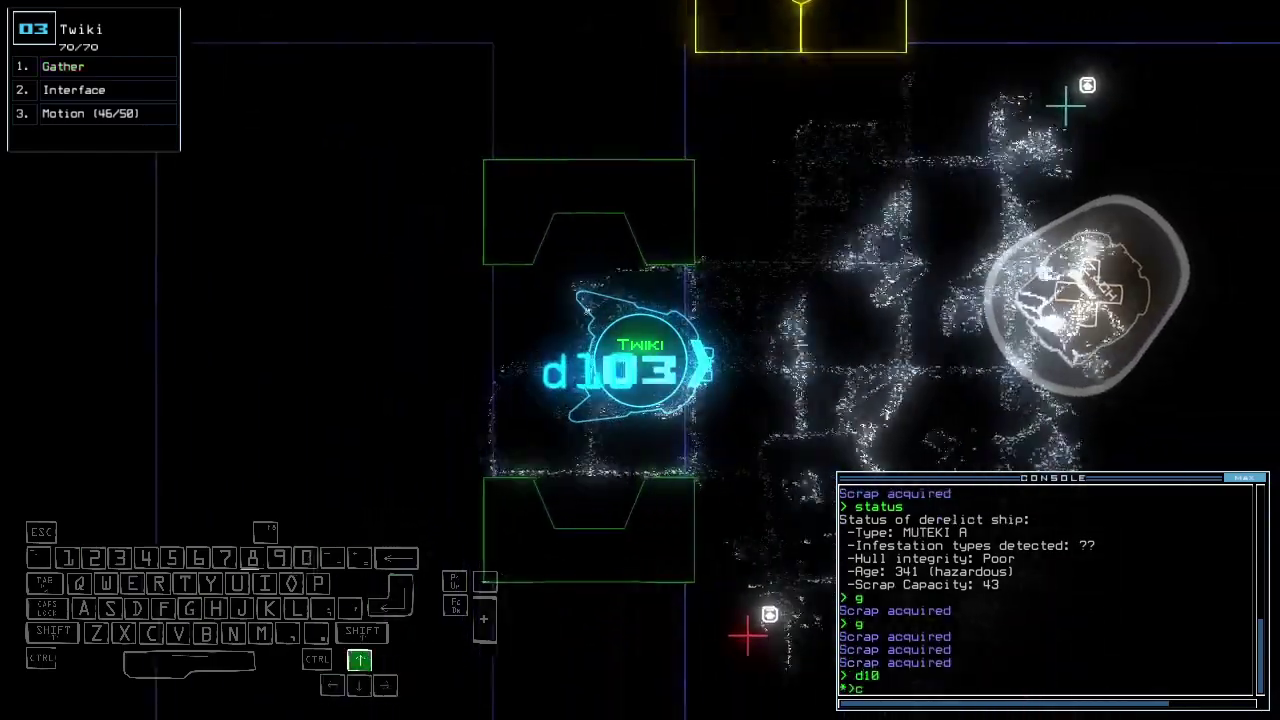
type("cccc")
key("Return")
type("c")
key("BackSpace")
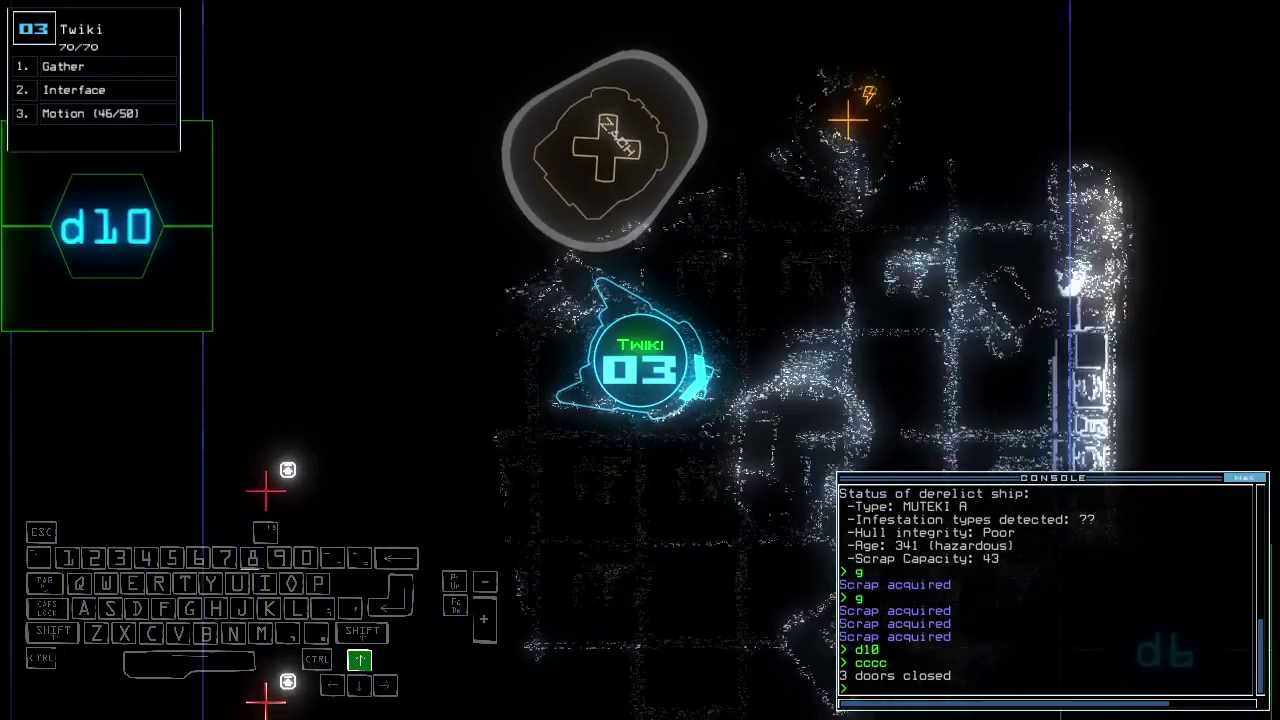
key("Tab")
Open door d6 and drive Twiki upward past it.
key("Right")
key("Up")
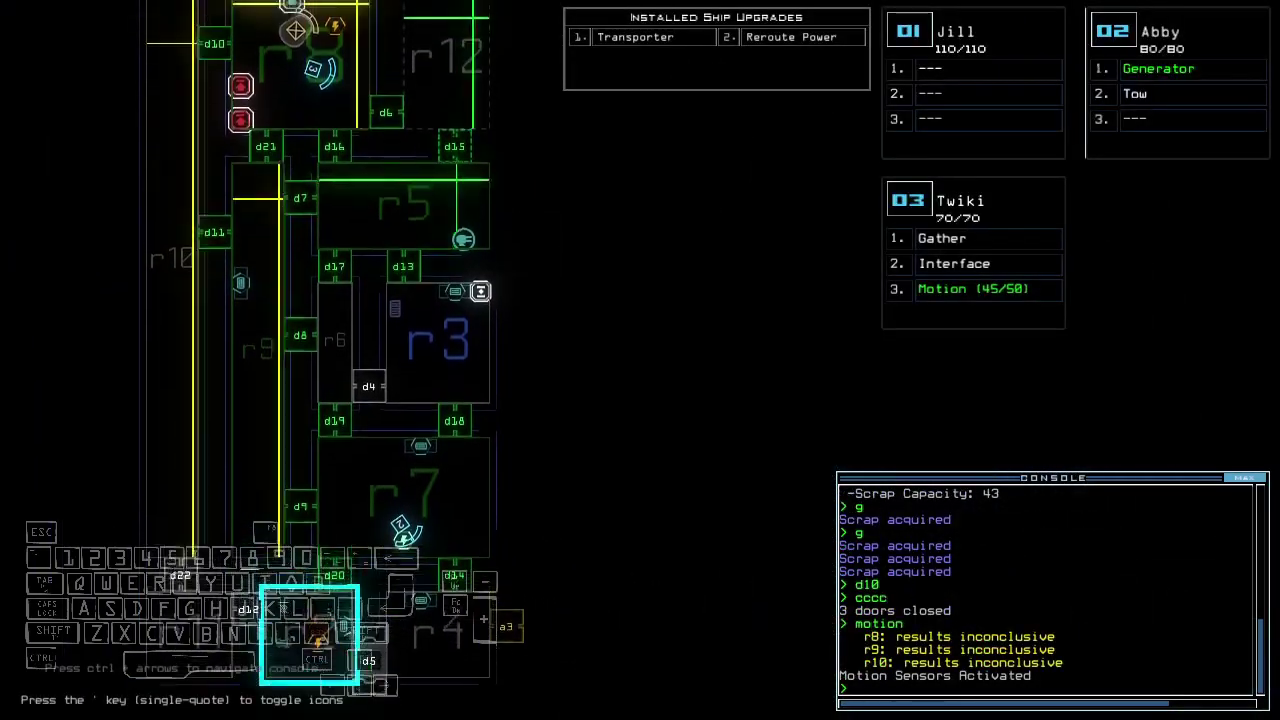
key("Tab")
type("d6")
key("Return")
key("Up")
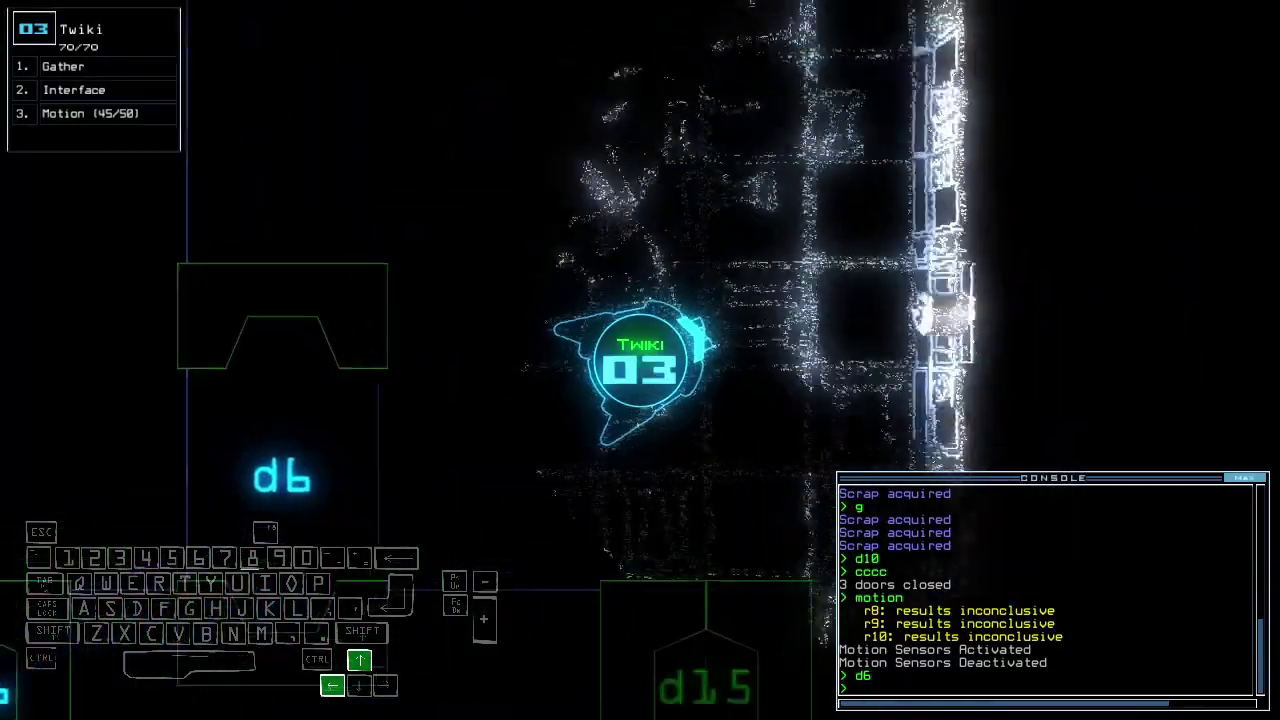
key("Up")
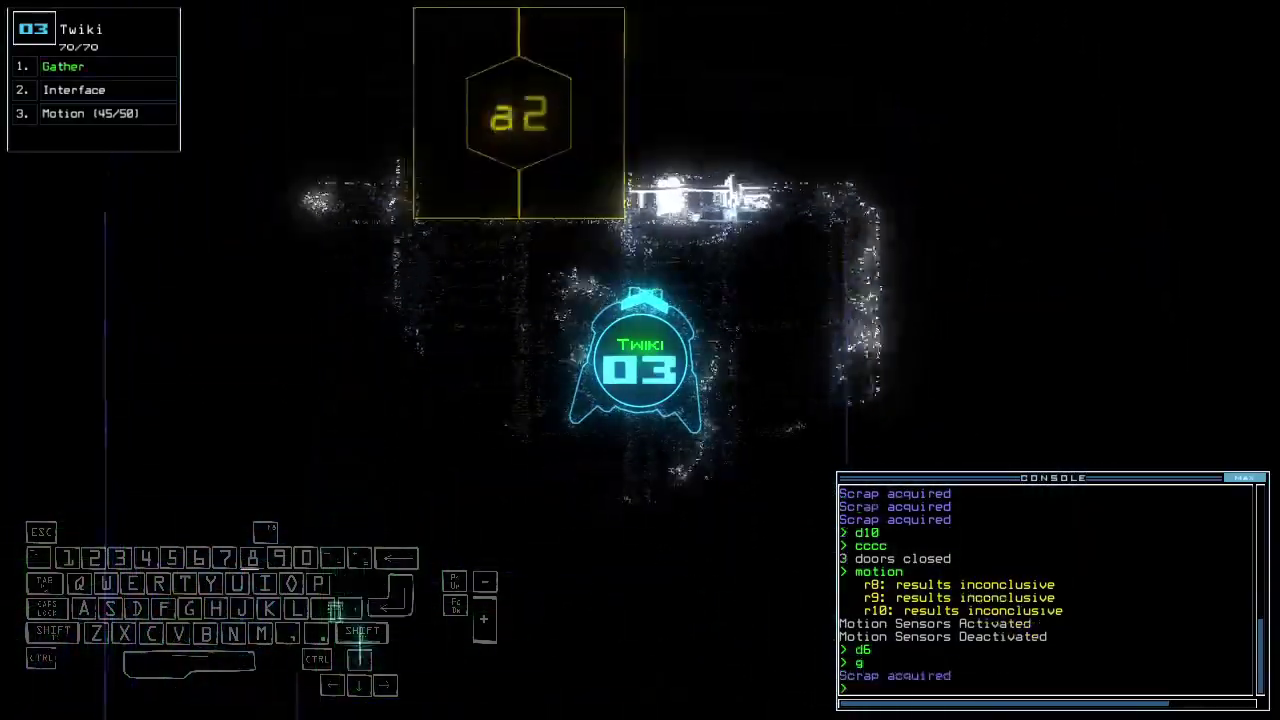
key("Down")
key("Tab")
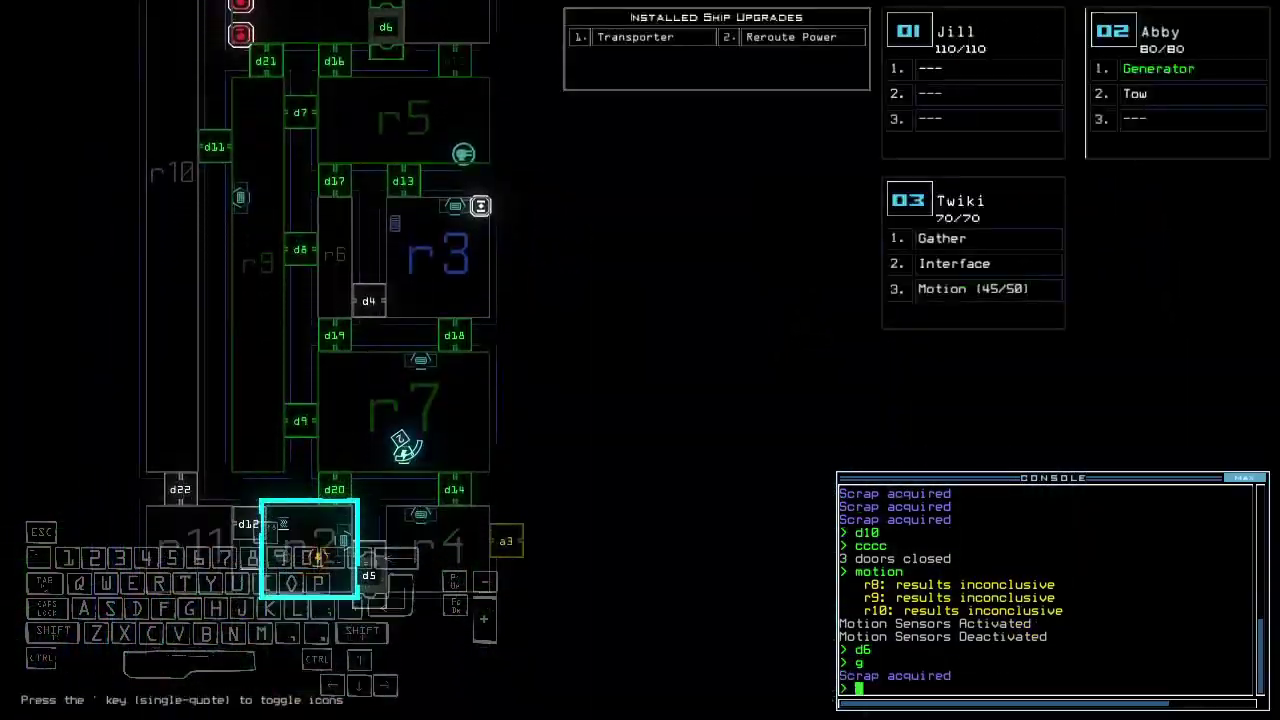
key("Up")
key("Tab")
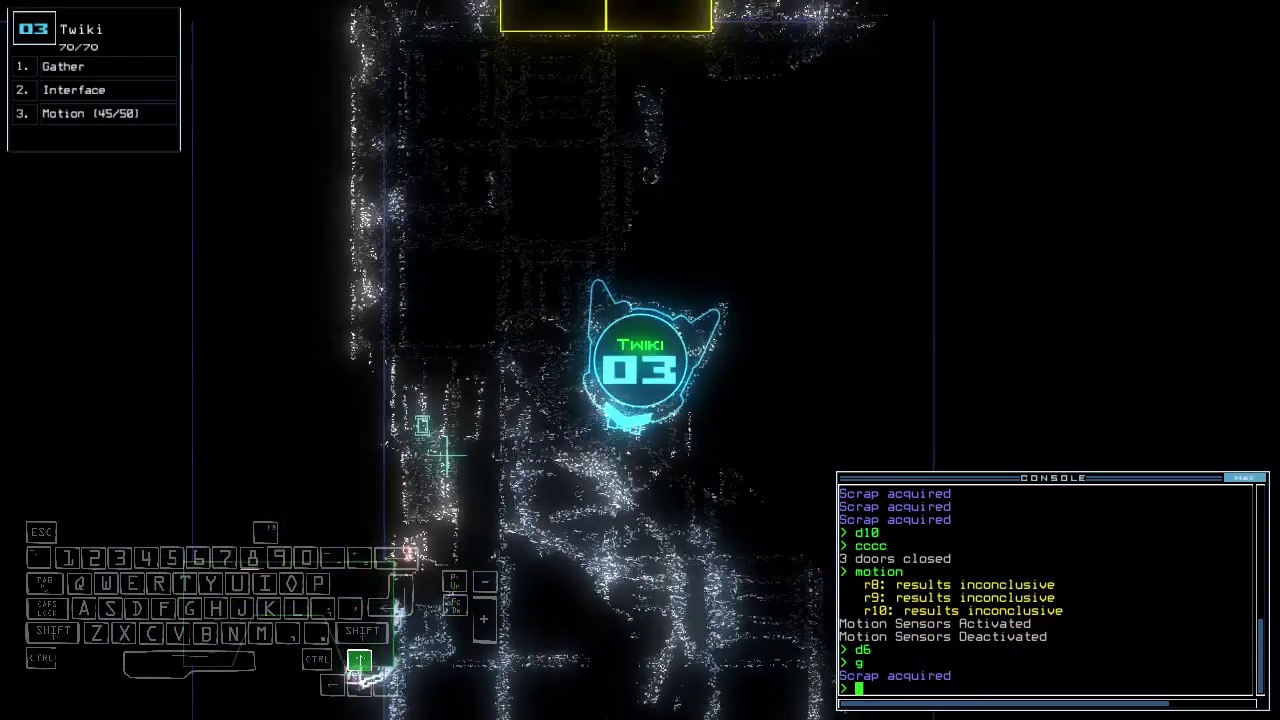
key("Up")
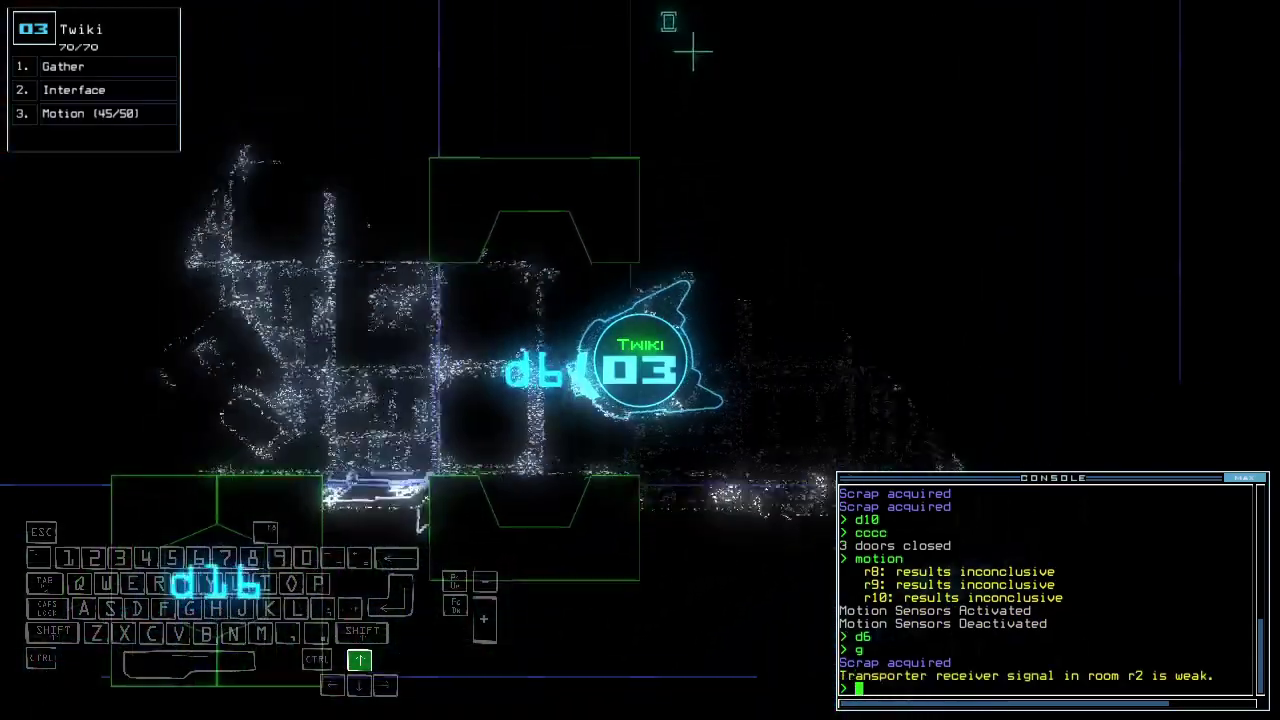
key("Tab")
key("Down")
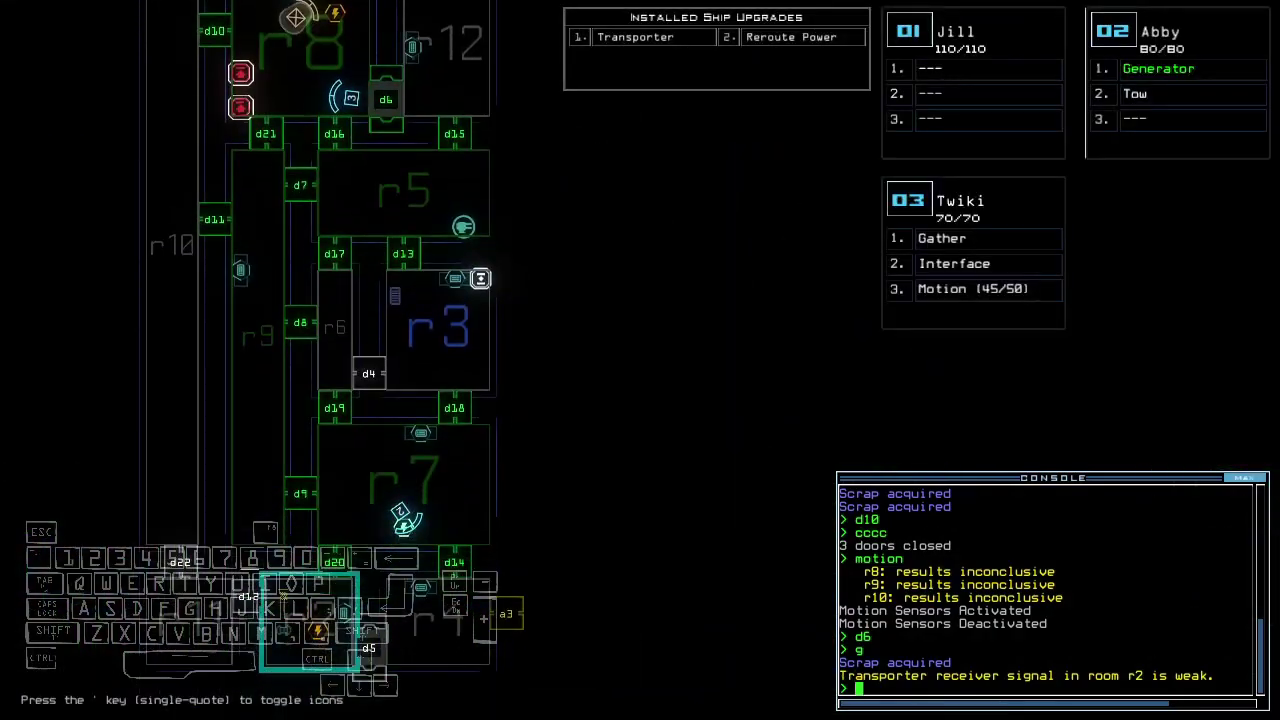
Open d16 and steer Twiki through d17 and d19, sealing doors behind it.
key("Tab")
type("d16")
key("Return")
key("Up")
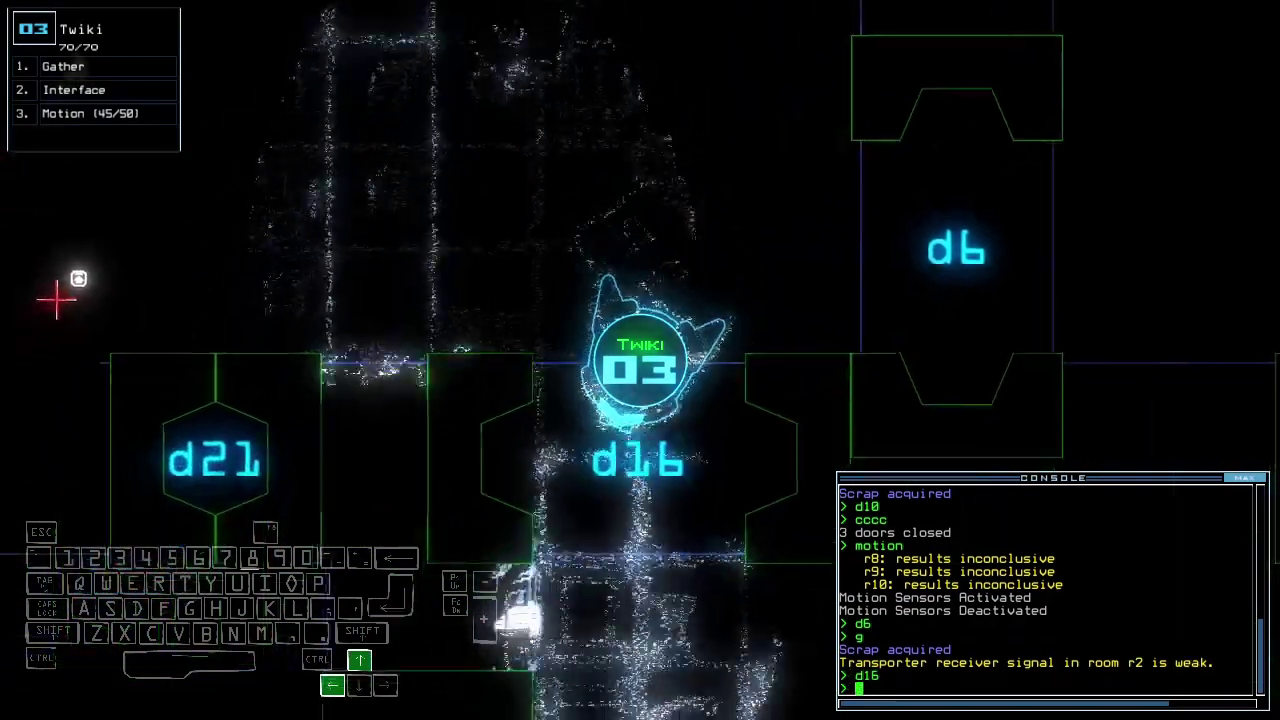
type("cccc")
key("Return")
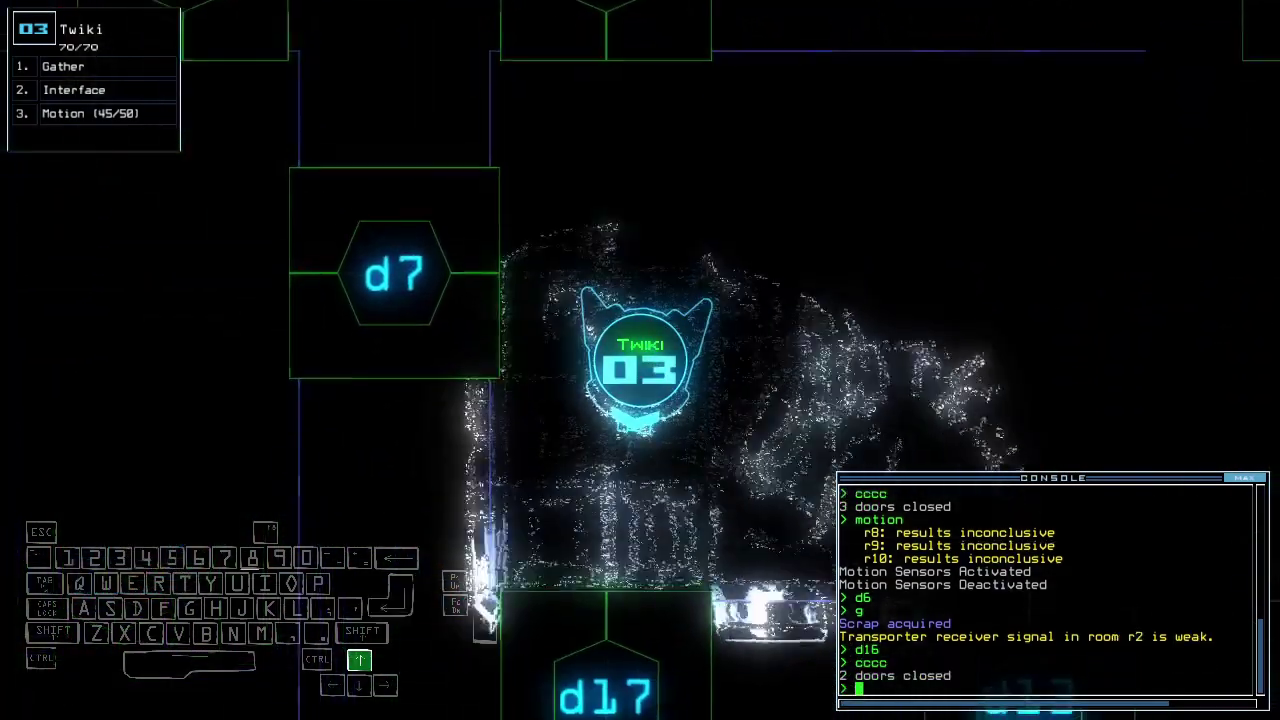
key("space")
key("Up")
key("Left")
type("c")
key("Return")
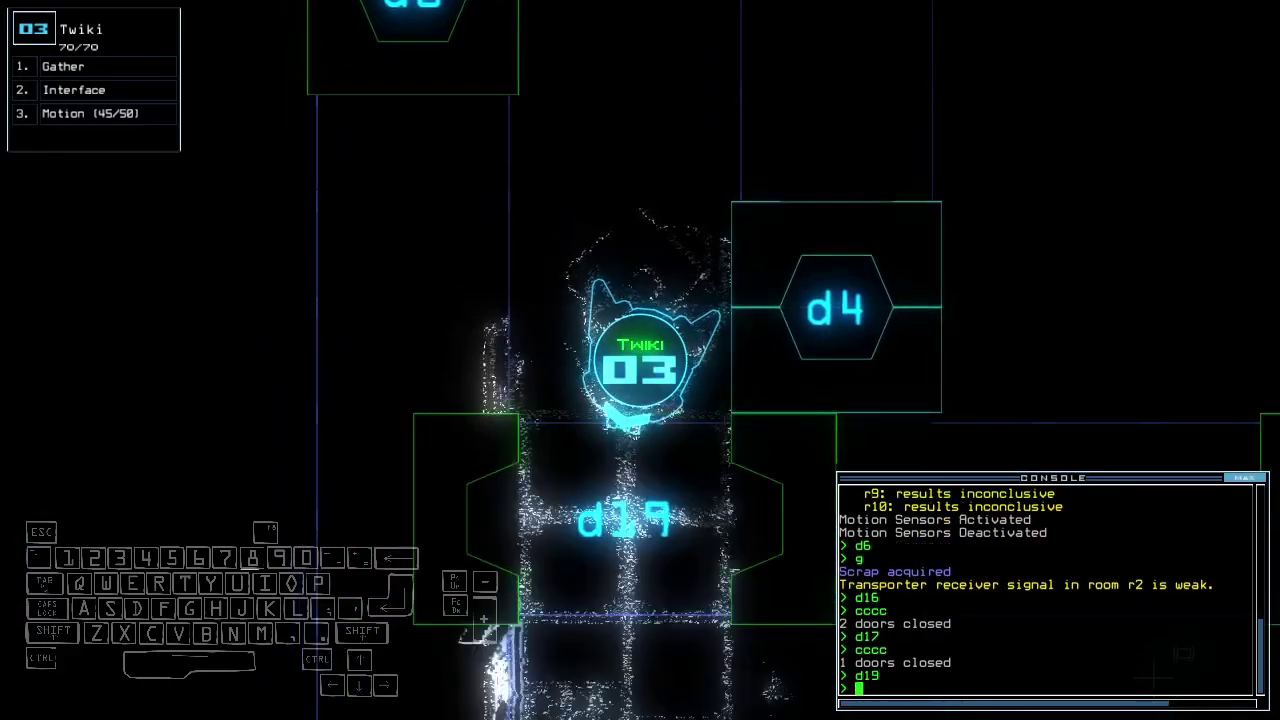
type("cccc")
key("Return")
key("space")
type("motion")
Run a motion scan, reroute power to r7 and r2, and pass Twiki through d20.
key("Return")
type("reroute r7 r2")
key("Return")
type("cccc")
key("Return")
key("3")
key("Up")
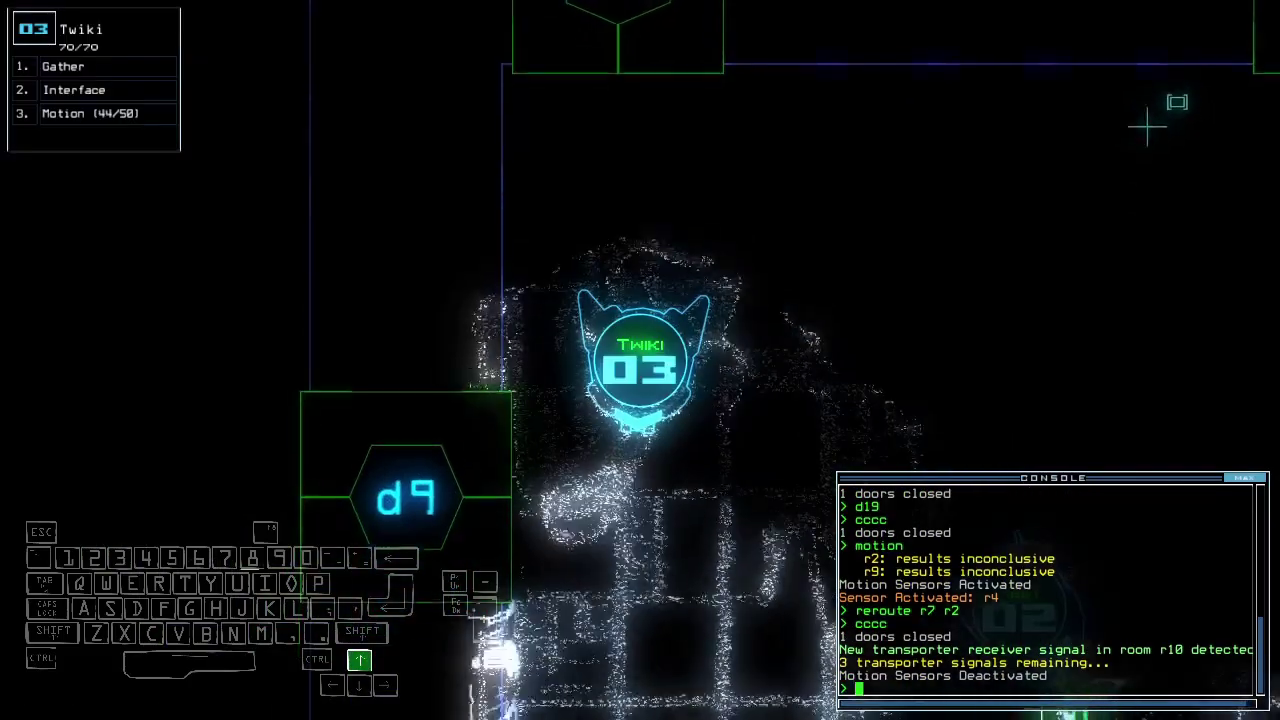
type("d20")
key("Return")
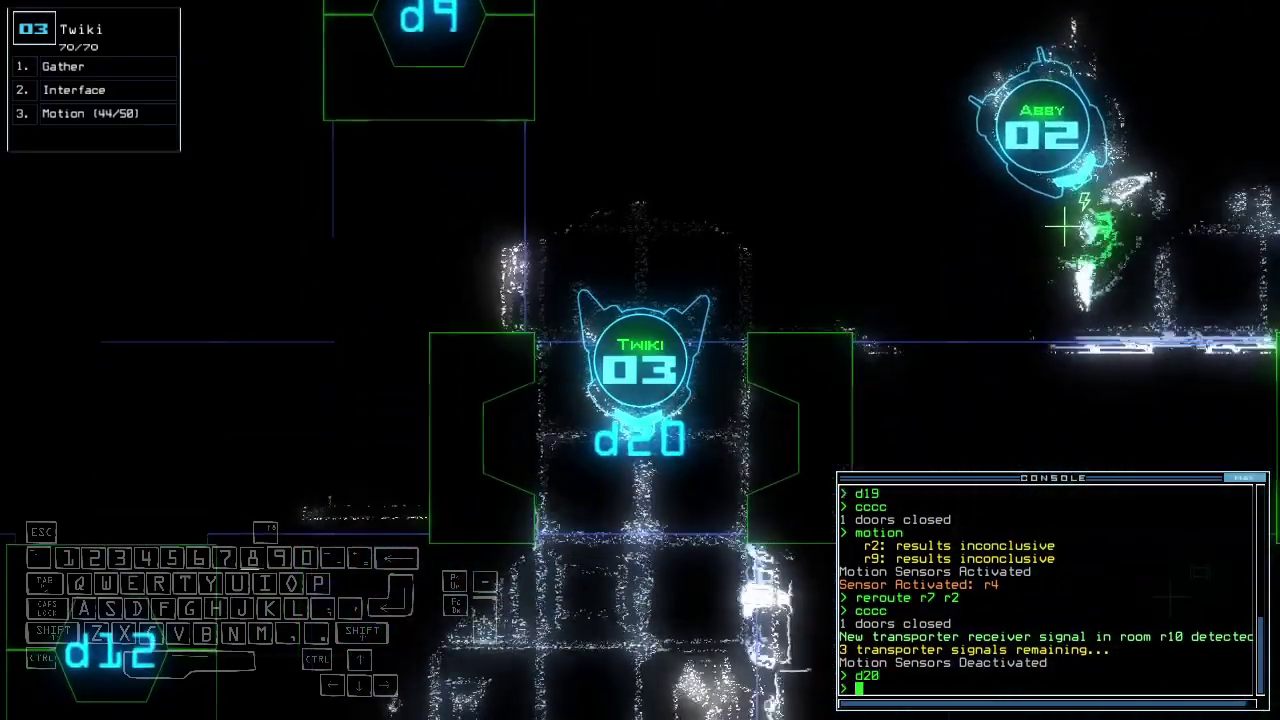
key("Up")
type("ty")
Transport Twiki to room r1 and close the door near it.
key("Return")
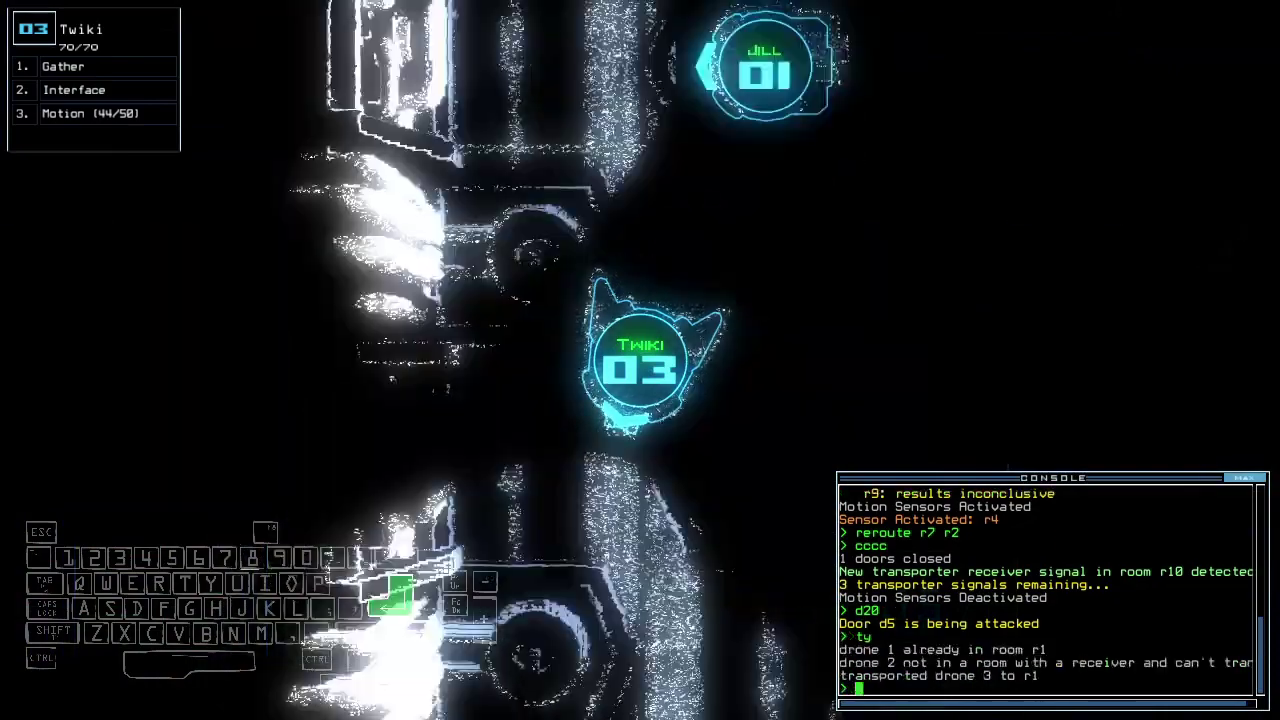
key("Escape")
type("cccc")
key("Return")
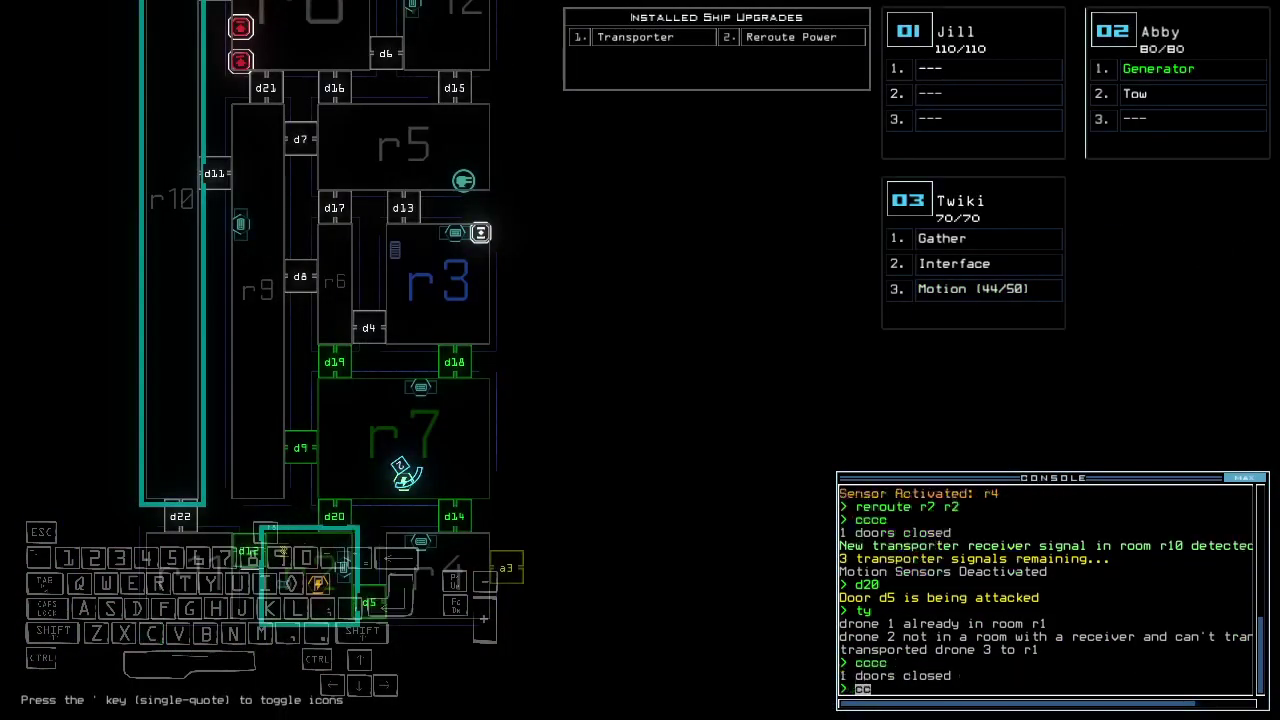
key("Up")
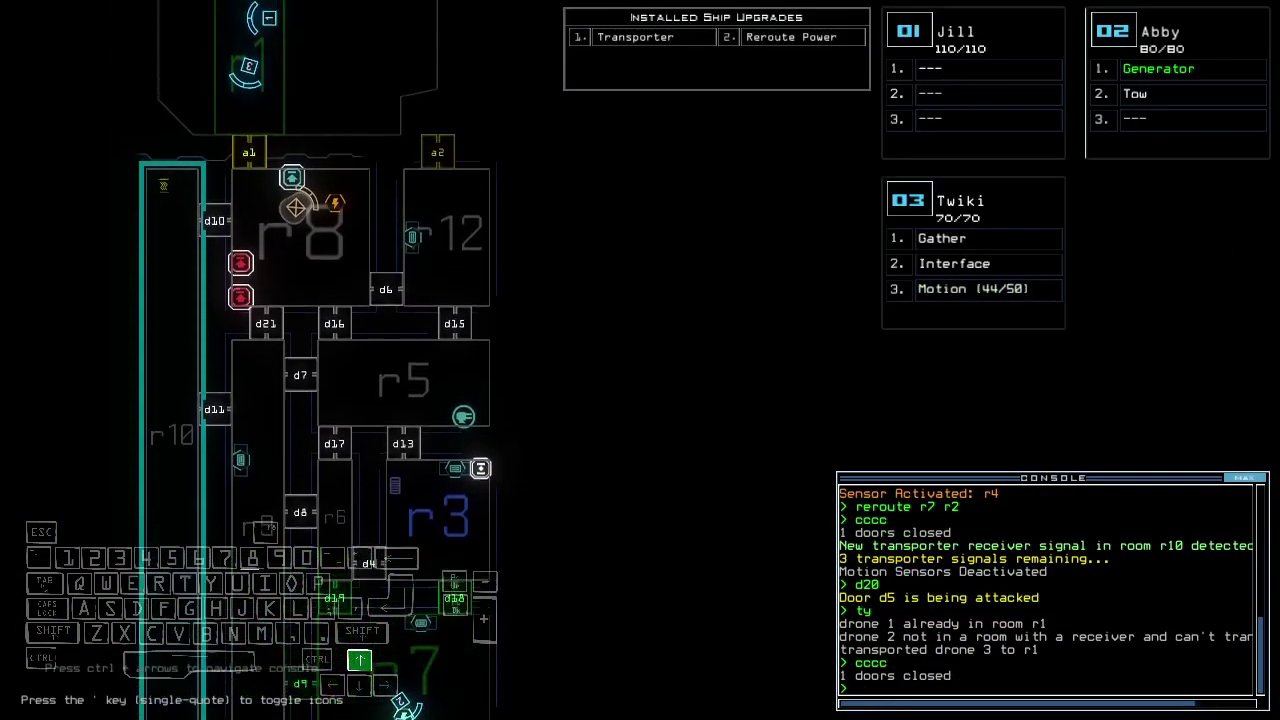
type("3swap")
Move Twiki's Gather and Interface upgrades to Jill, then transport Twiki to r2.
key("Return")
key("ctrl+Return")
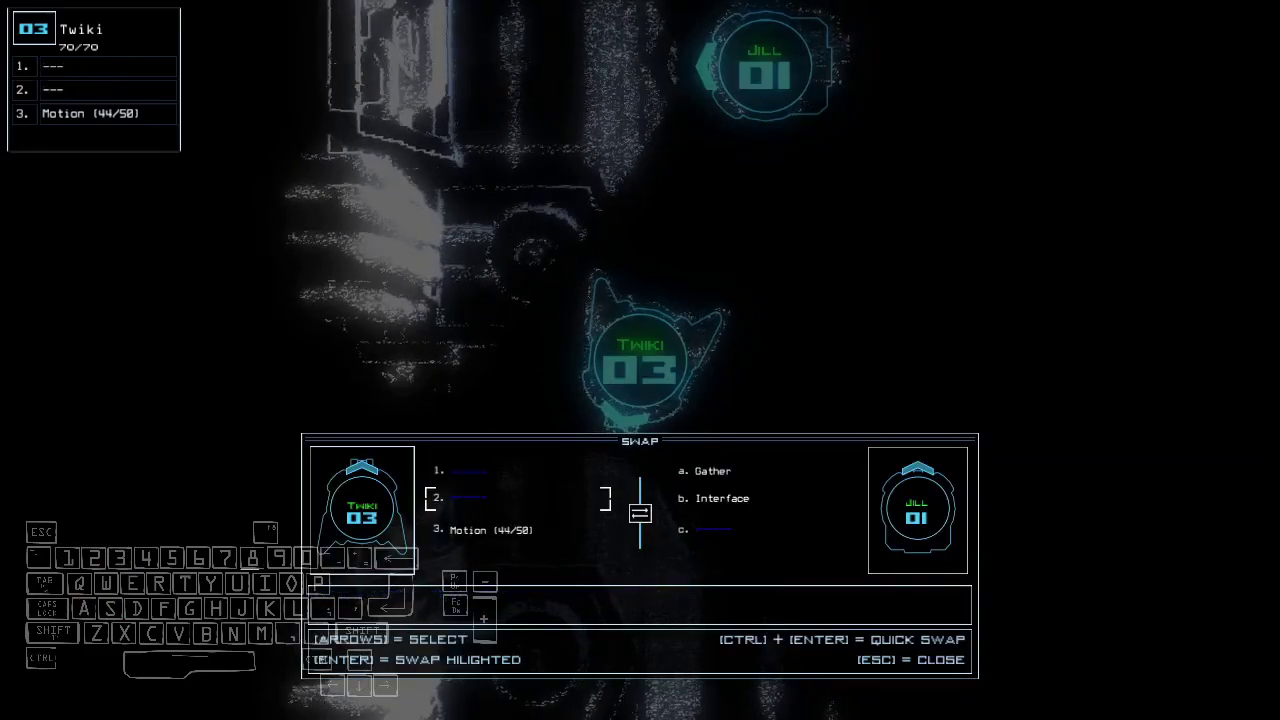
key("Escape")
type("r2")
key("Return")
type("d2")
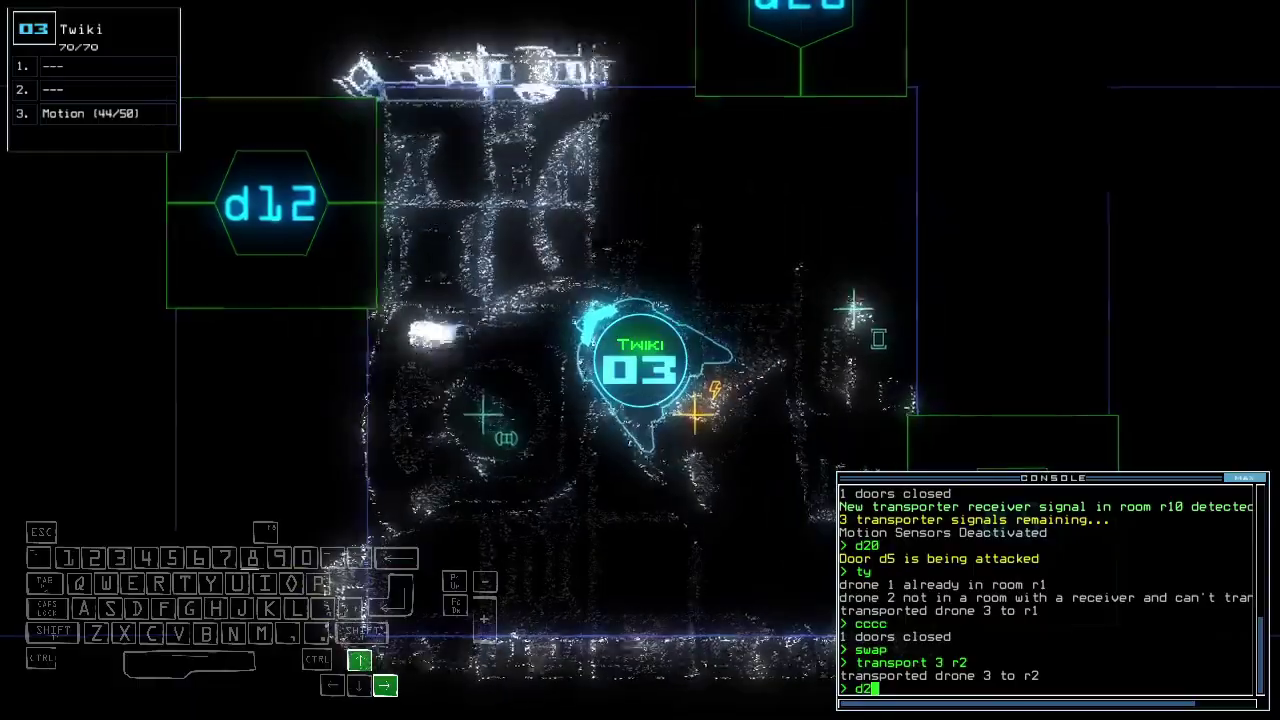
Drive Twiki forward, opening doors d20 and d9.
key("Up")
type("d20")
key("Return")
type("d20")
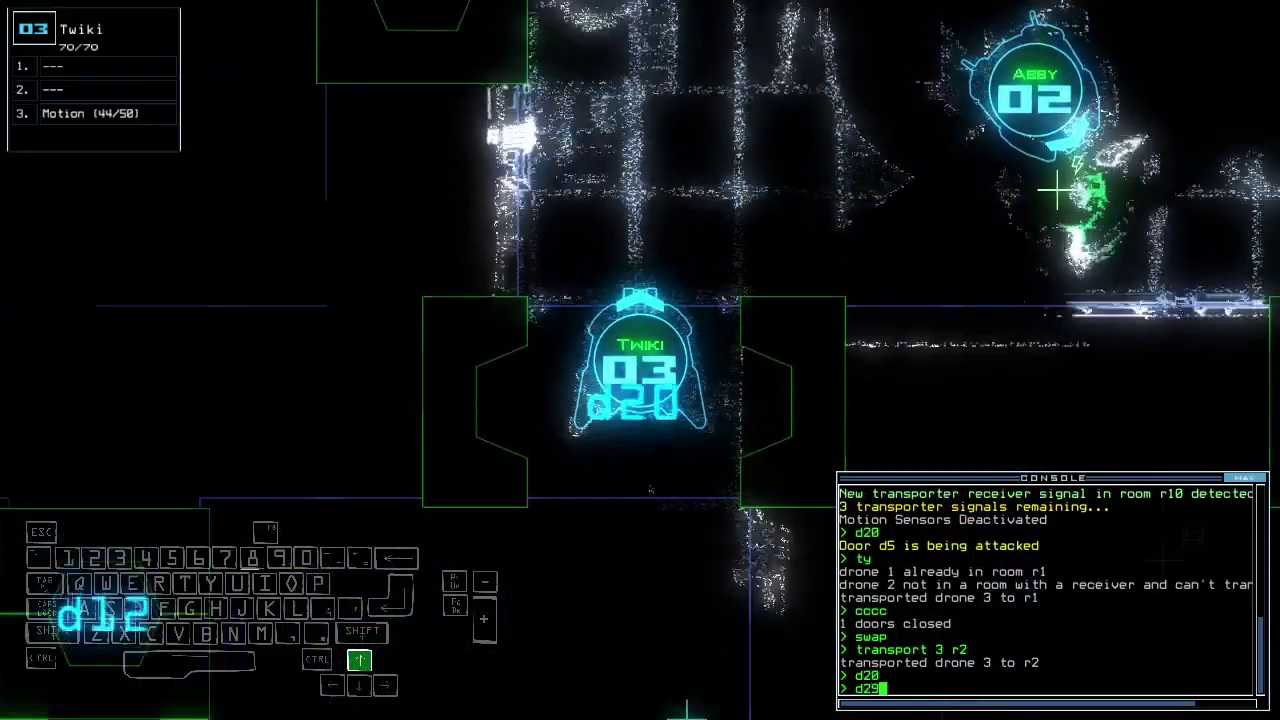
key("Up")
key("Return")
type("d9")
key("Return")
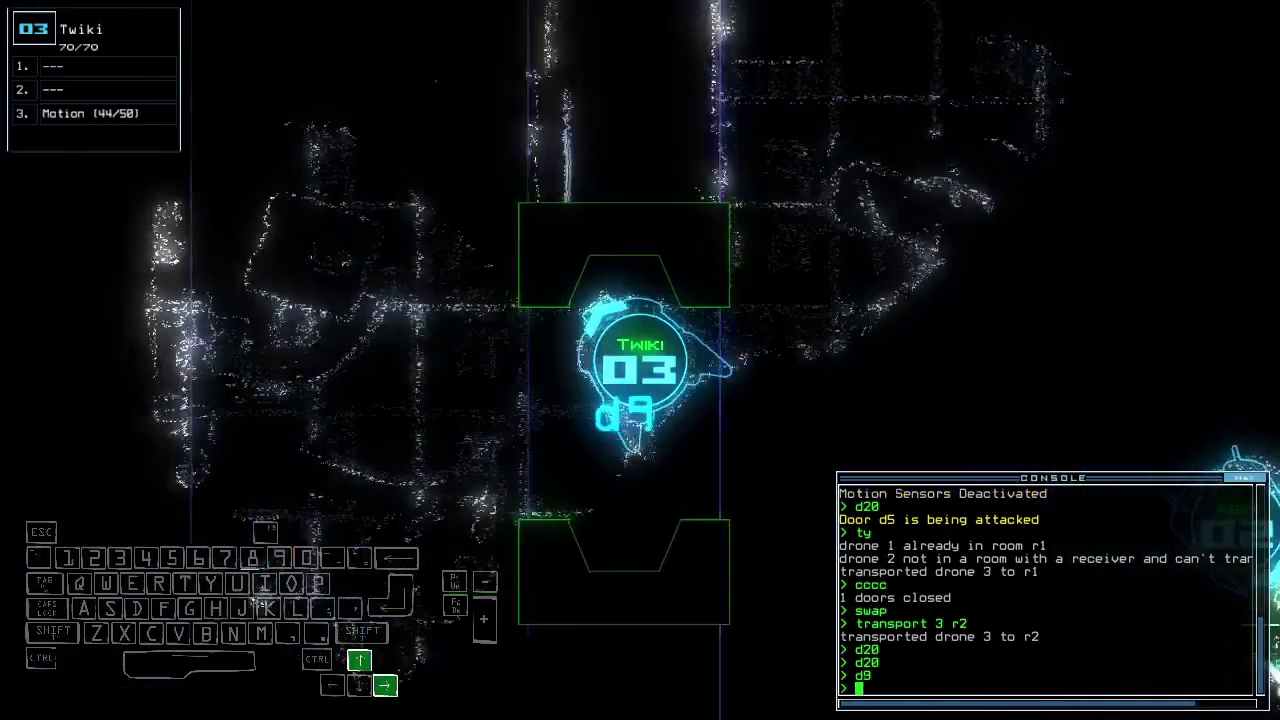
key("2")
key("Down")
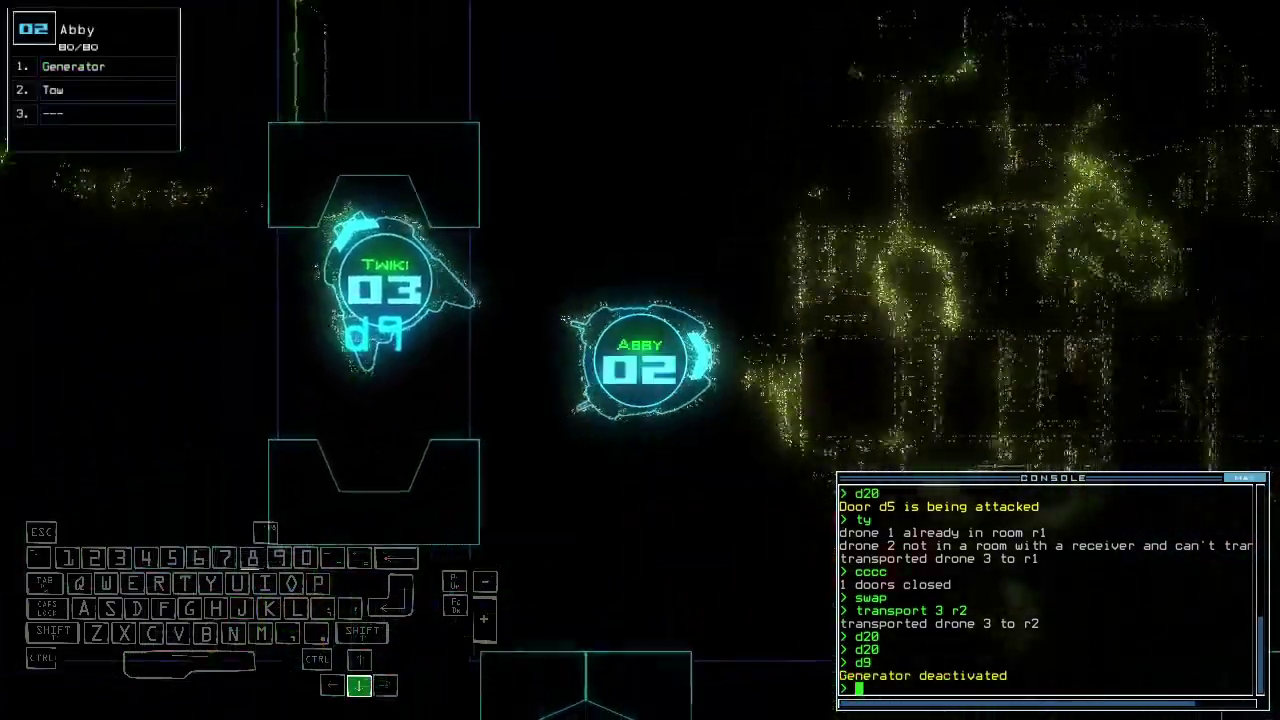
Restart Abby's generator and open door d5, backing Abby through it.
key("space")
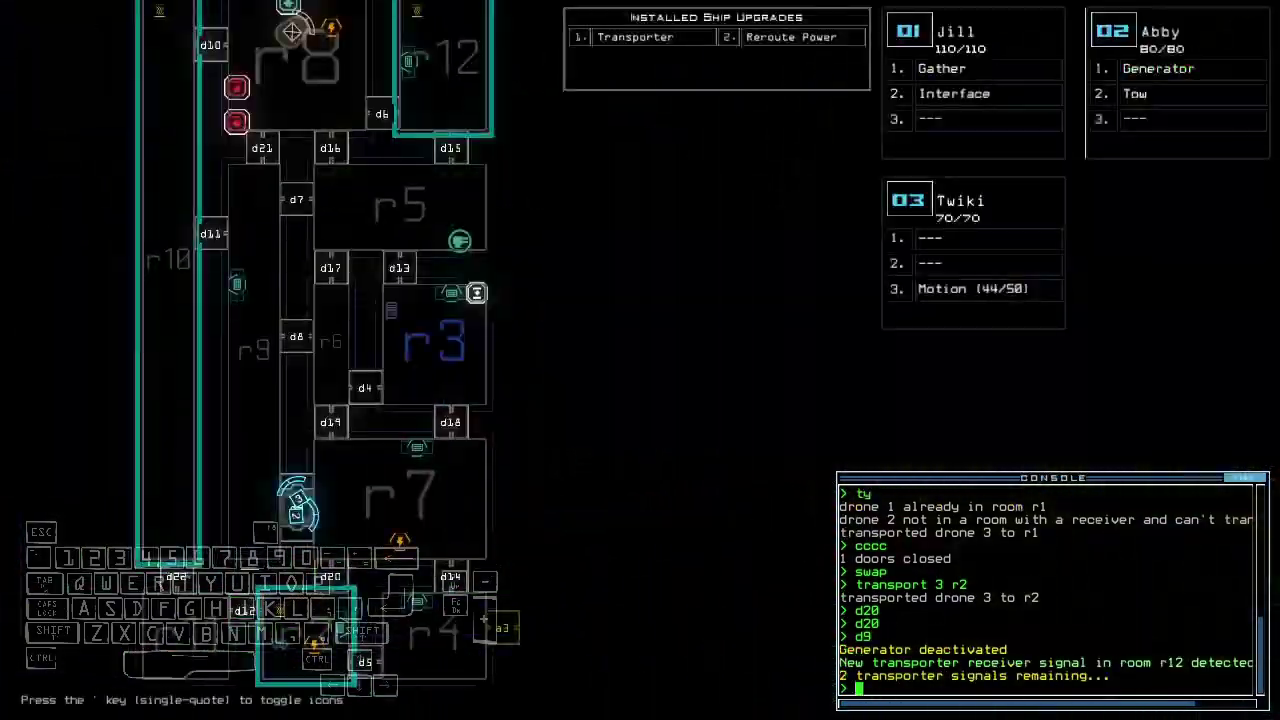
key("space")
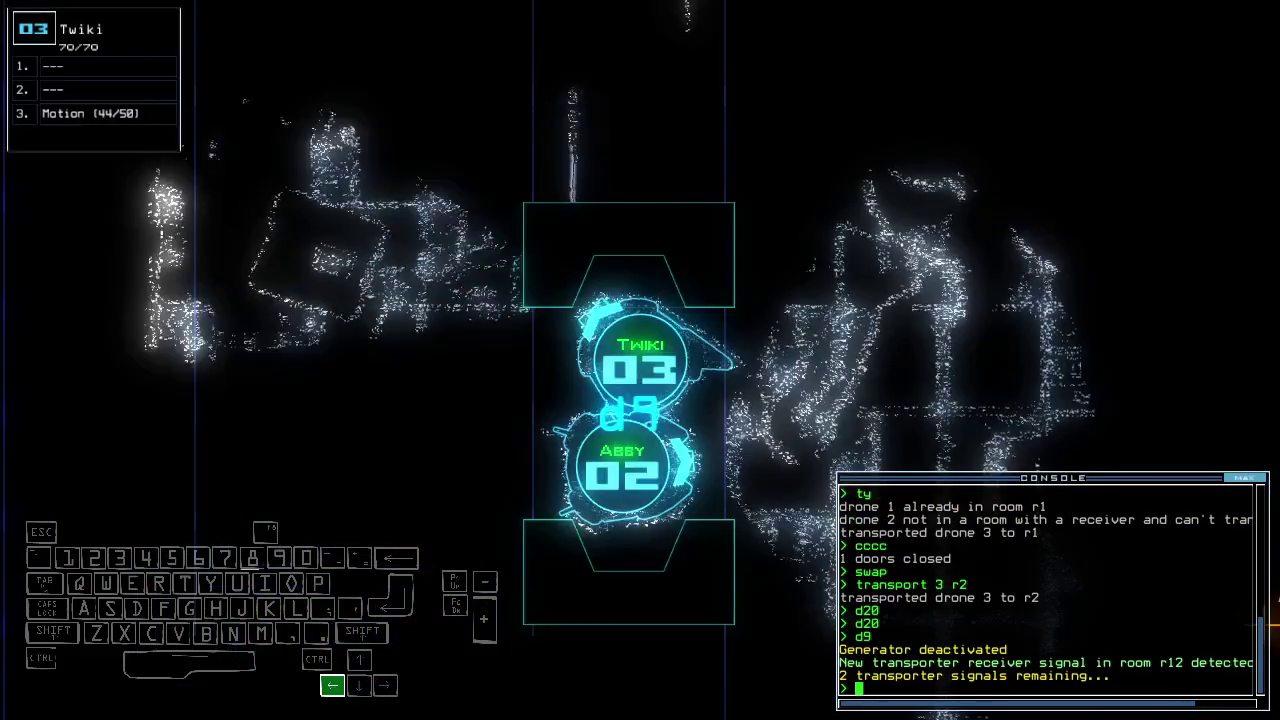
type("2generator ;")
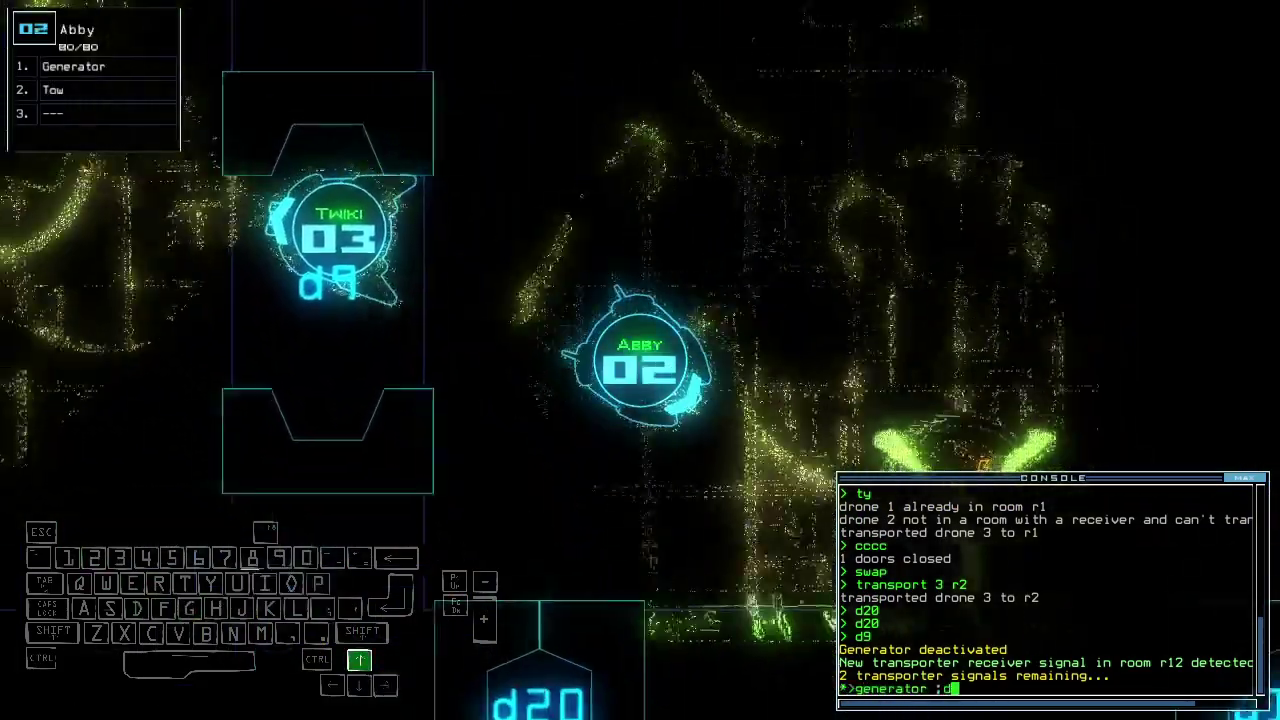
type("d")
key("Return")
key("Down")
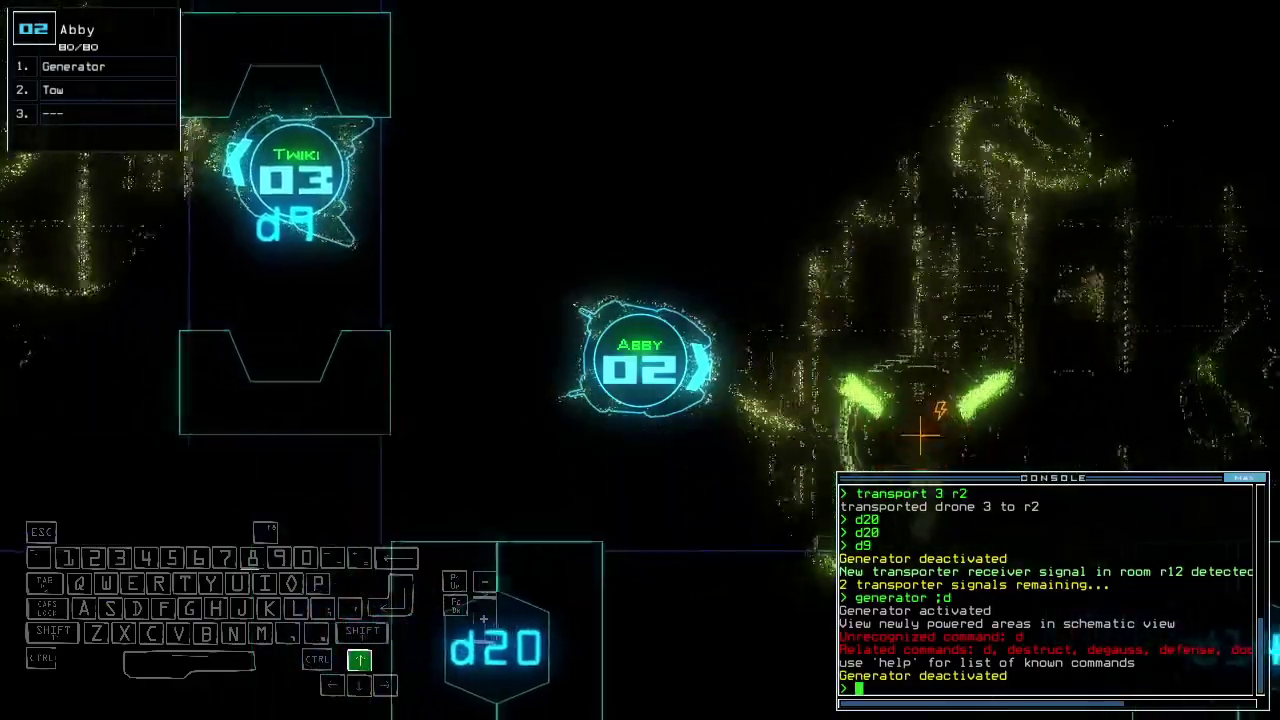
type("generator")
key("Return")
type("d5")
key("Return")
key("Down")
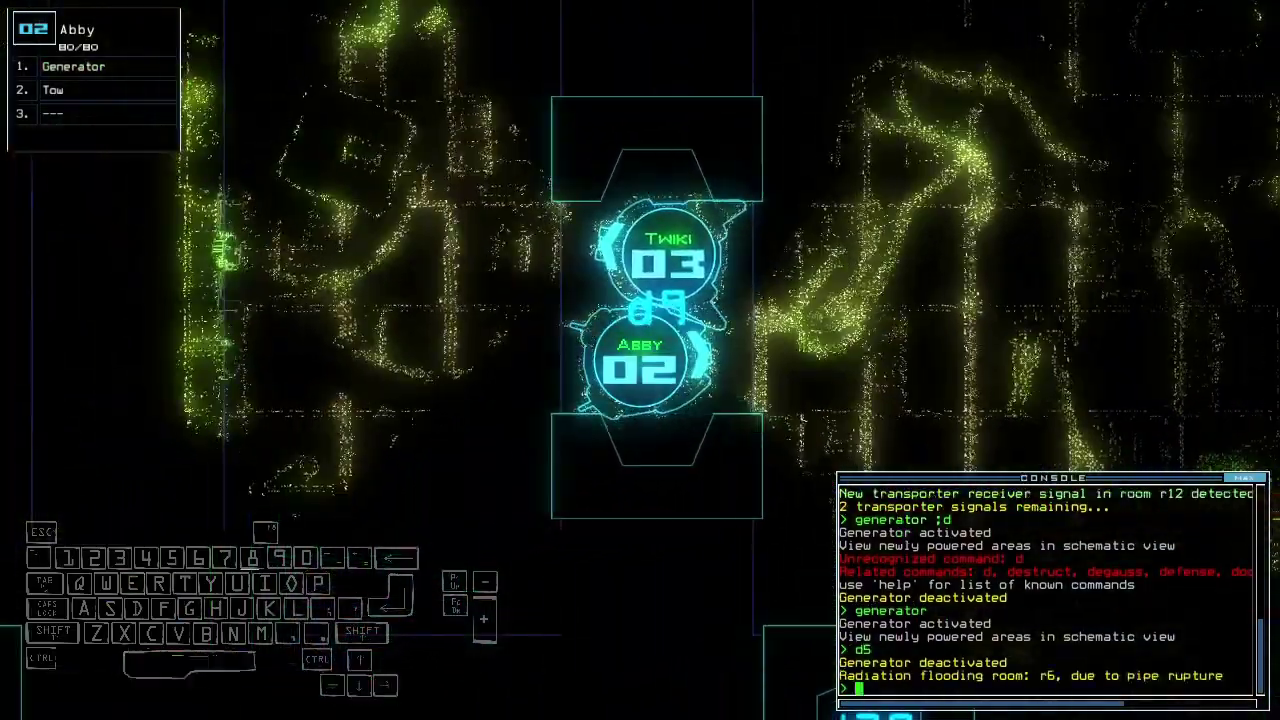
Drive Abby forward and get the generator running.
key("Tab")
key("Up")
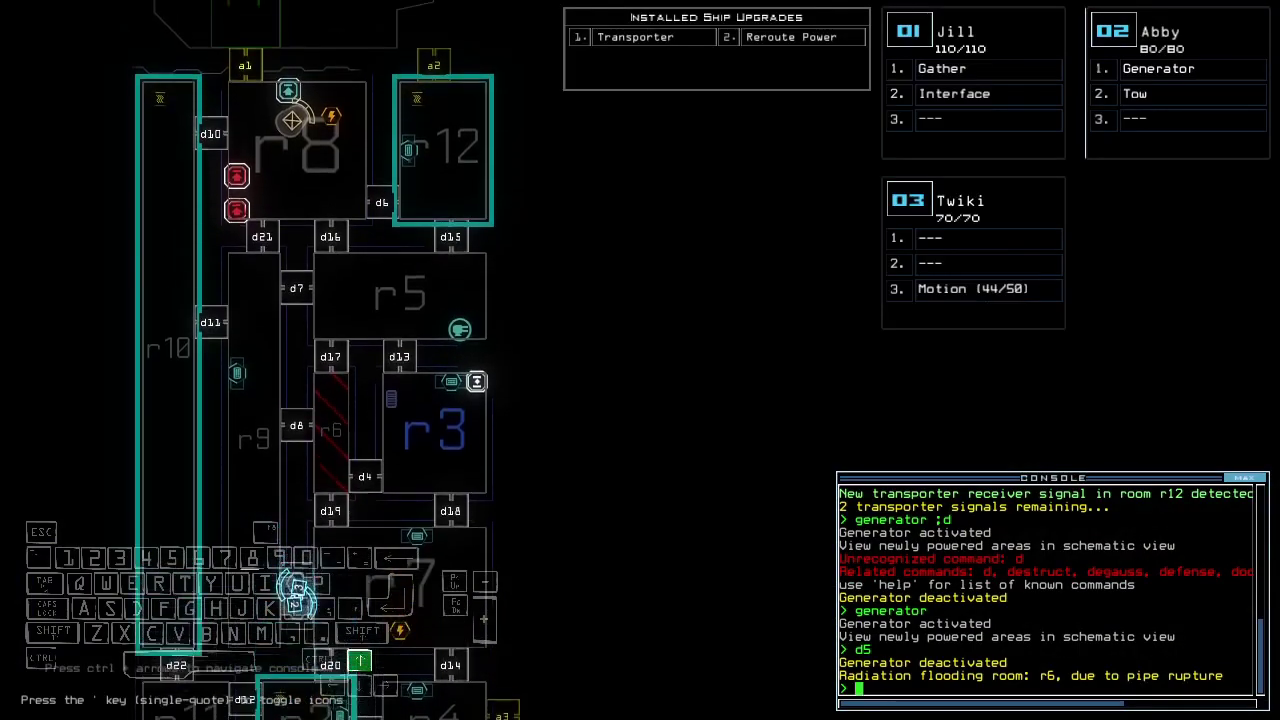
key("Tab")
key("Up")
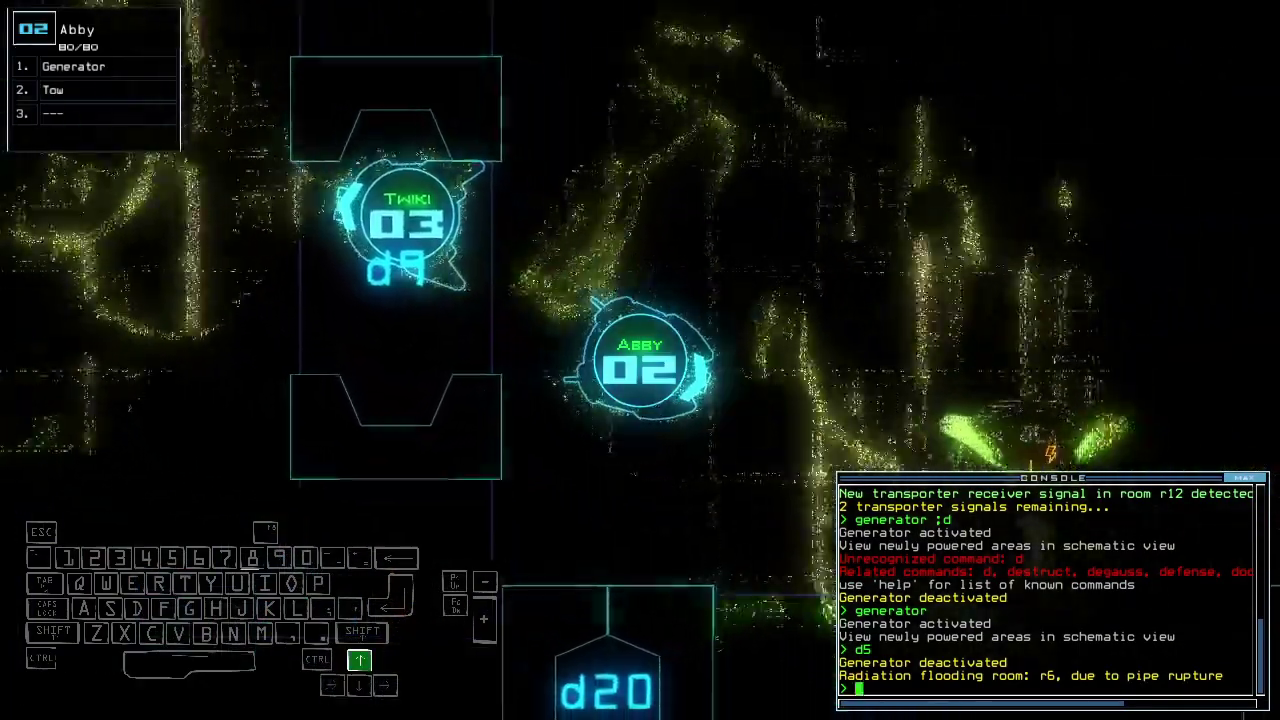
type("generator")
key("Return")
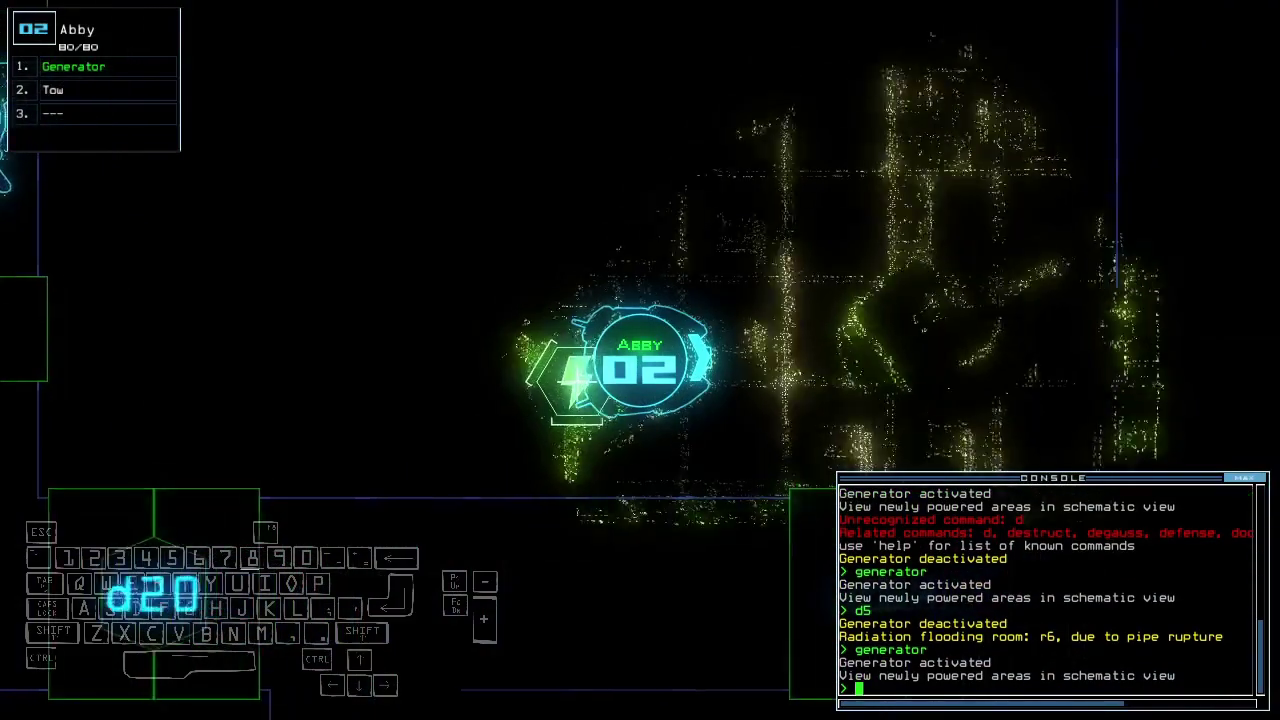
key("Tab")
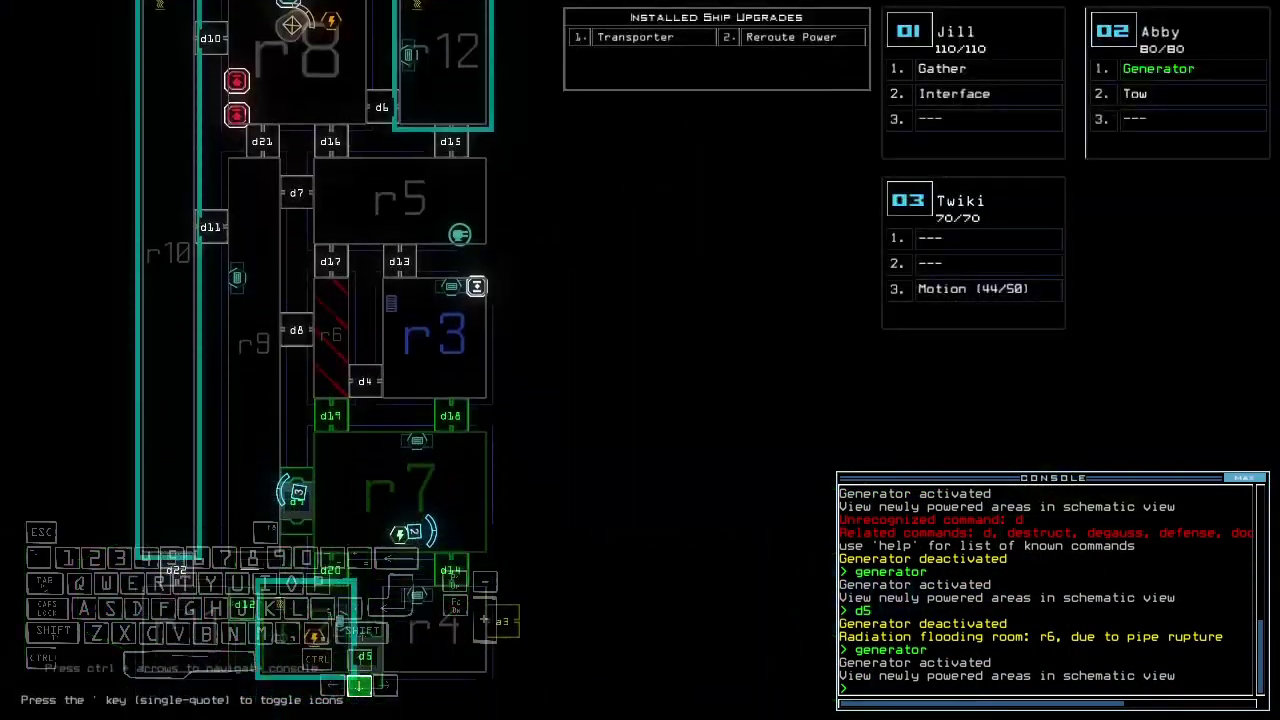
type("reroute r7 r4")
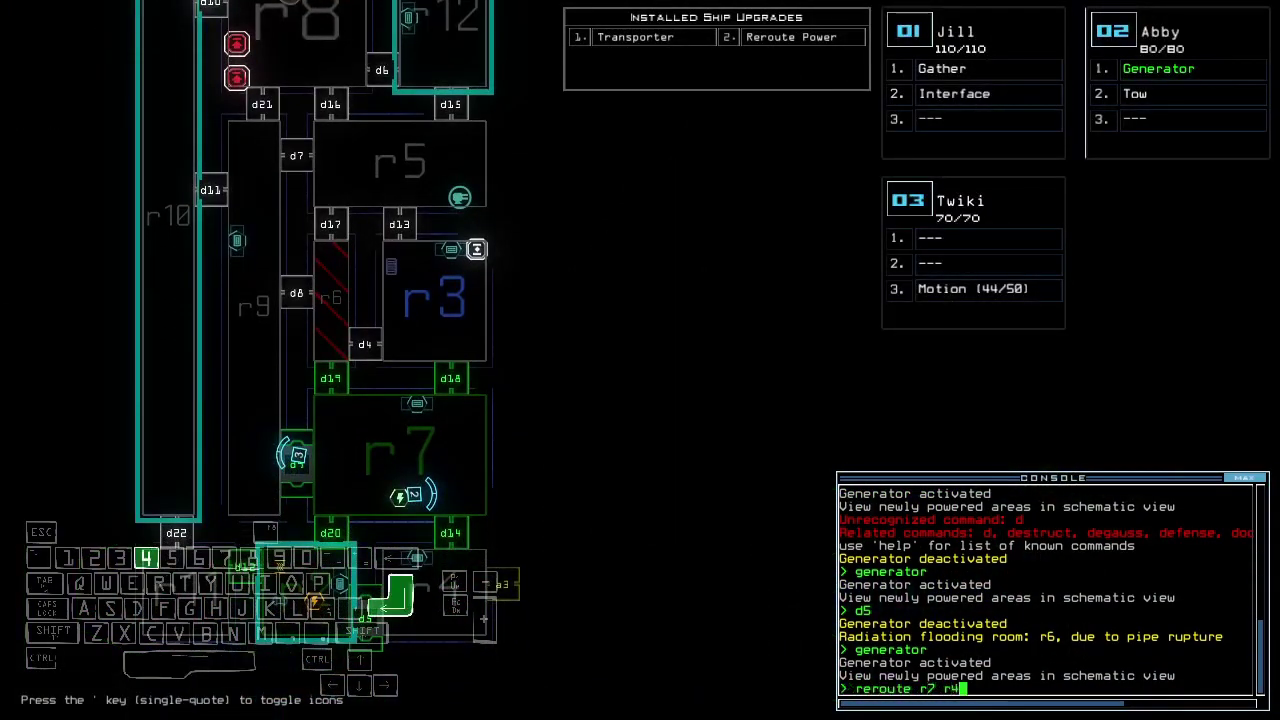
Reroute power to r7 and r4, close Twiki's doors, open d5, activate motion sensors.
key("Return")
type("3")
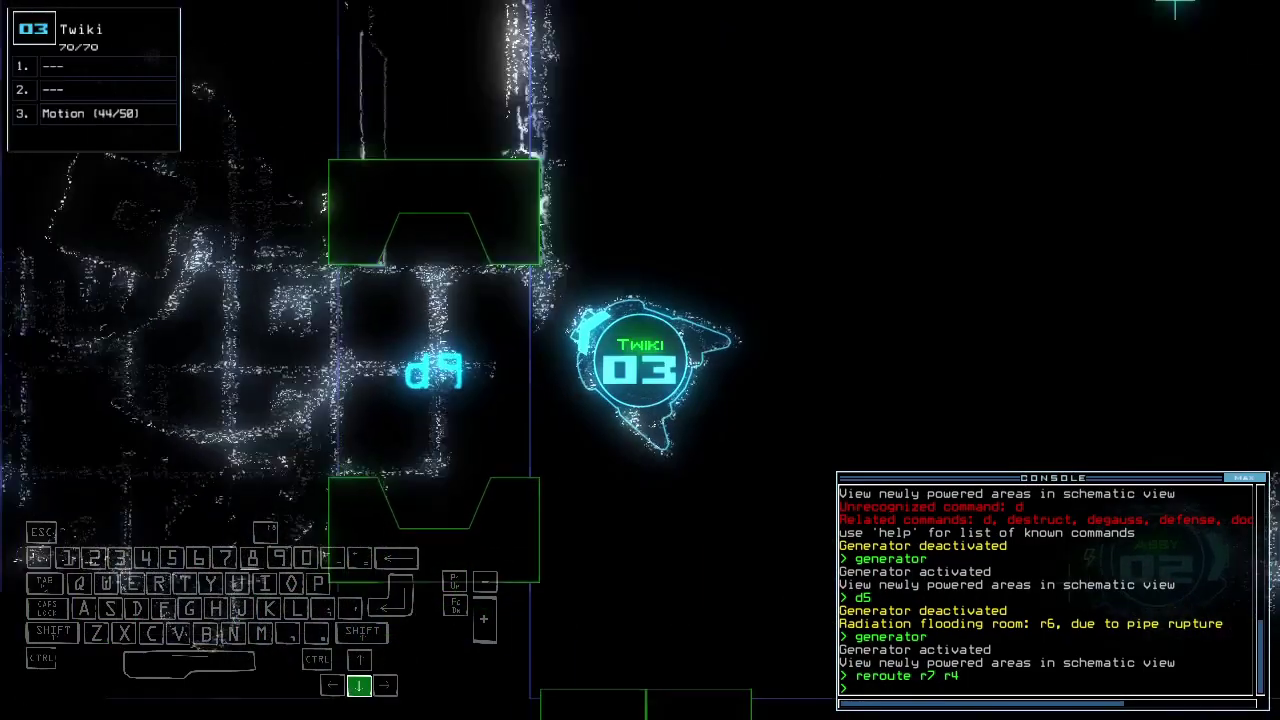
type("cccc")
key("Return")
key("Tab")
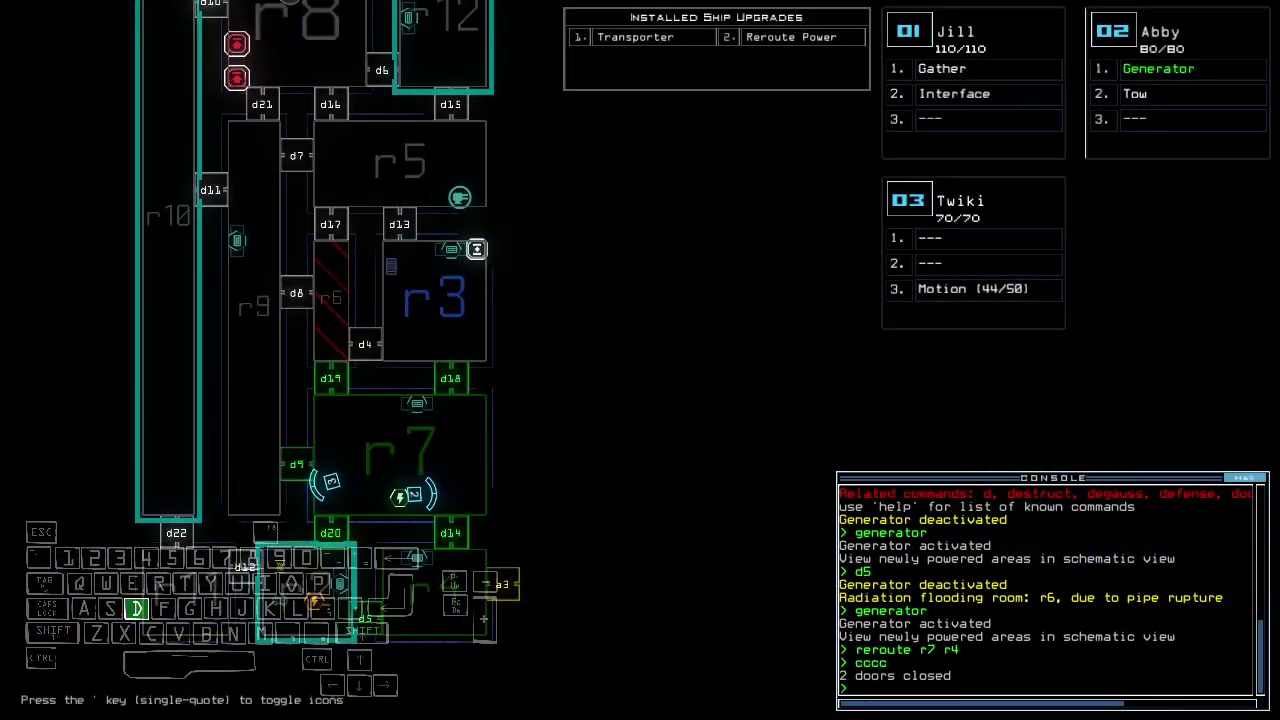
type("5")
key("Return")
type("3")
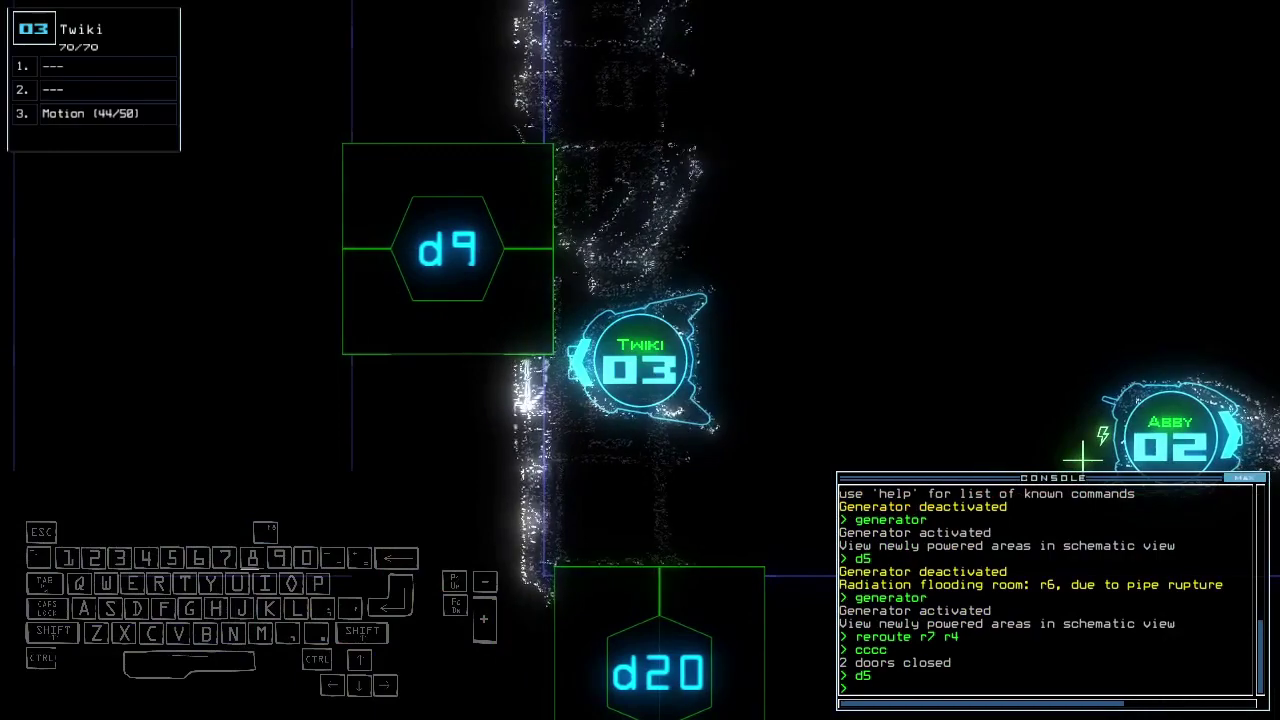
type("motion")
key("Return")
Vent room r4 through airlock a3, then open door d9.
key("Tab")
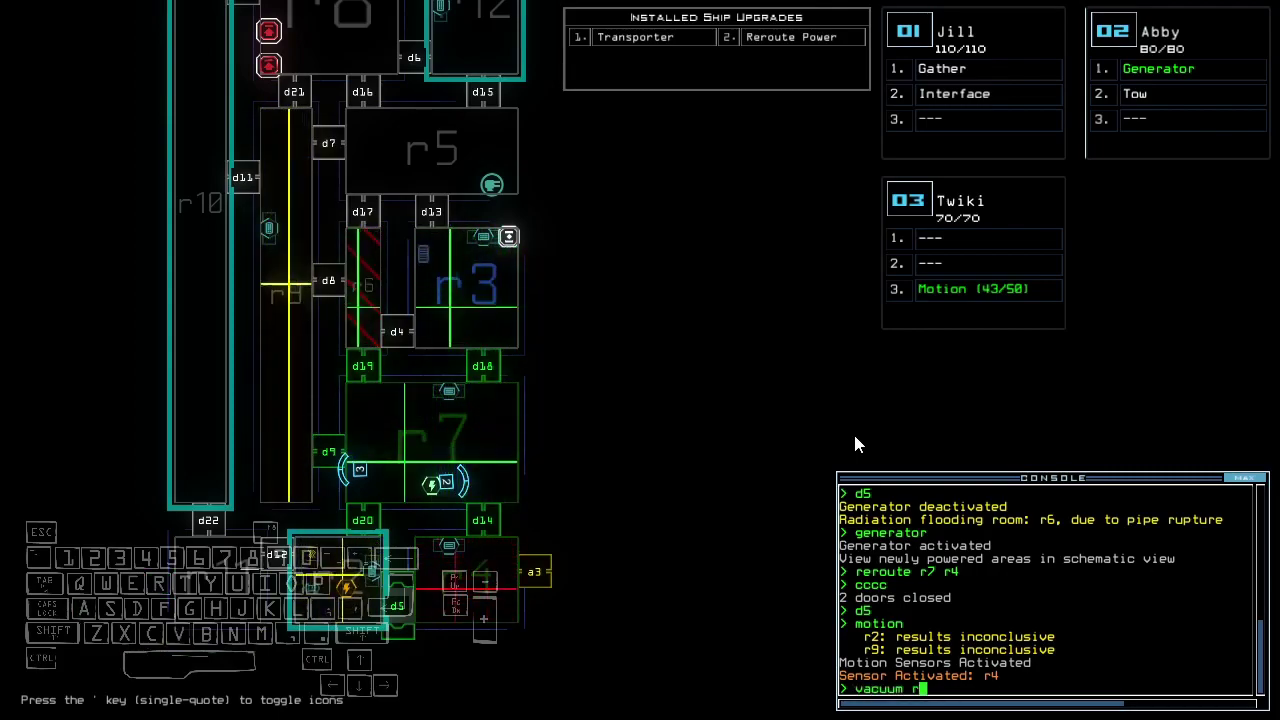
type("4 a3")
key("Return")
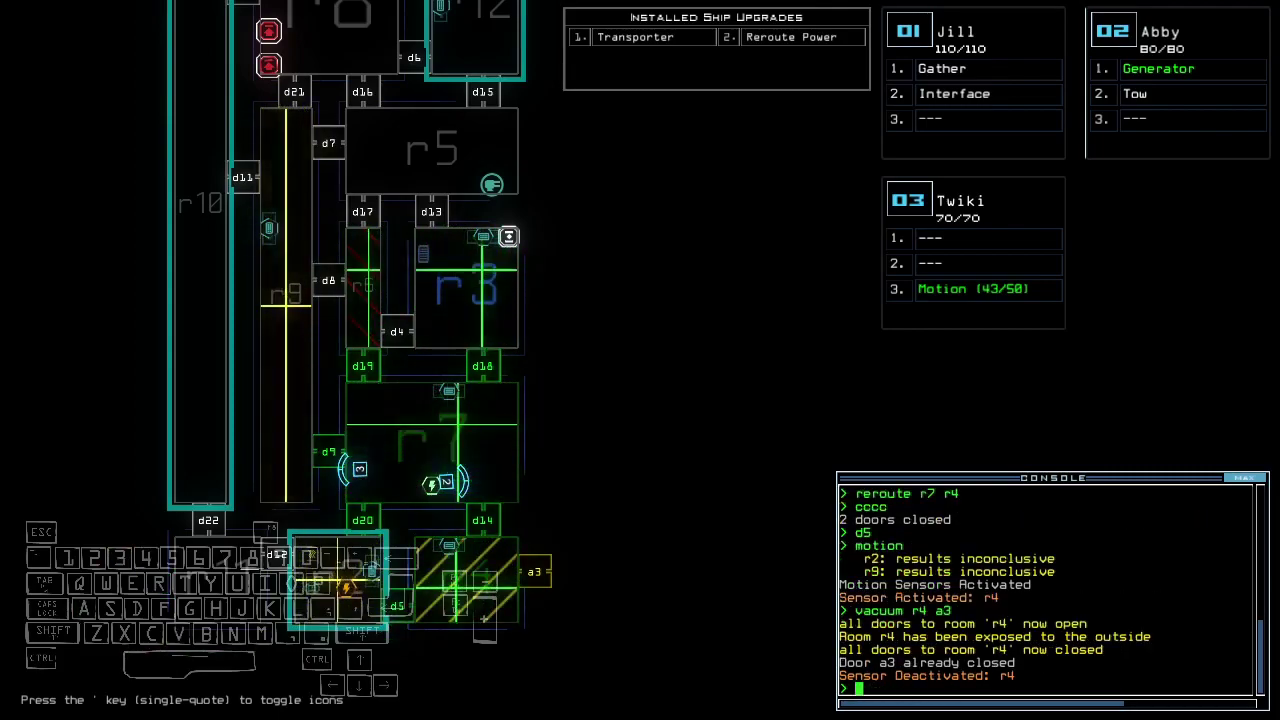
type("d9")
key("Return")
Move Twiki through d9, close it, reroute power to r7, r9, r8, open d21.
key("Up")
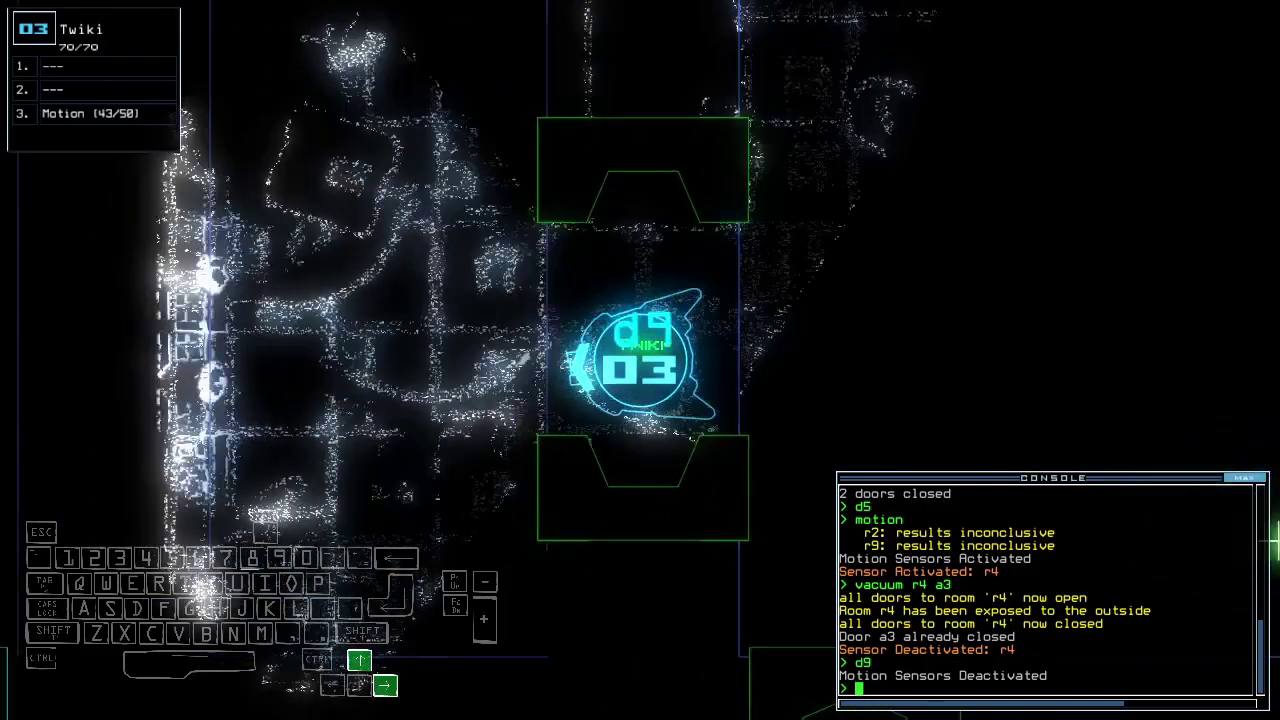
type("cccc")
key("Return")
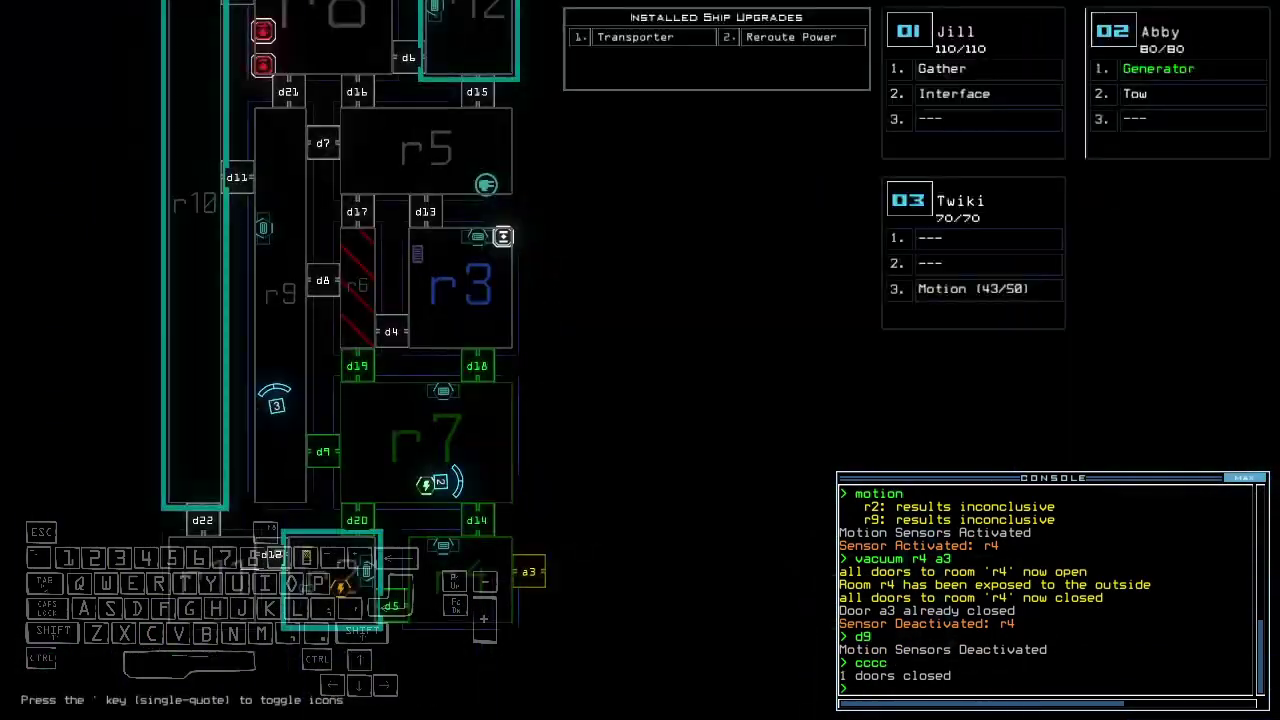
type("reroute r7 r9 r8")
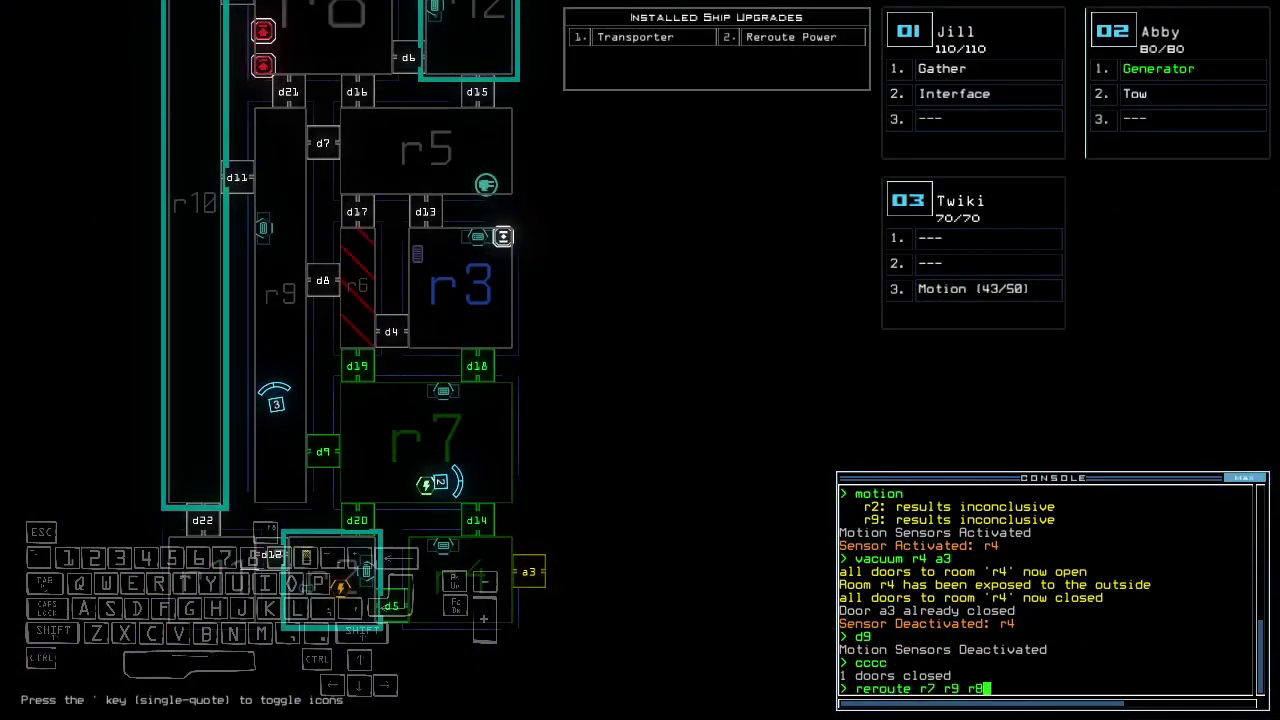
key("Return")
key("Up")
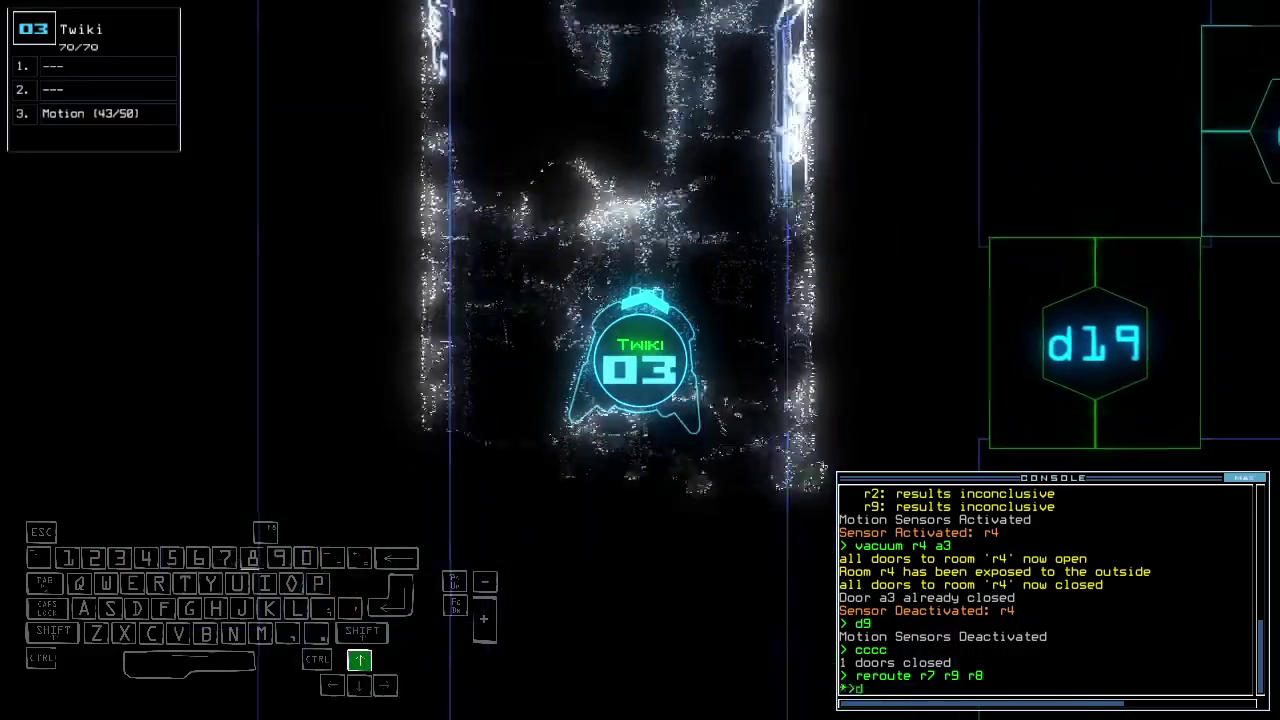
type("d21")
key("Return")
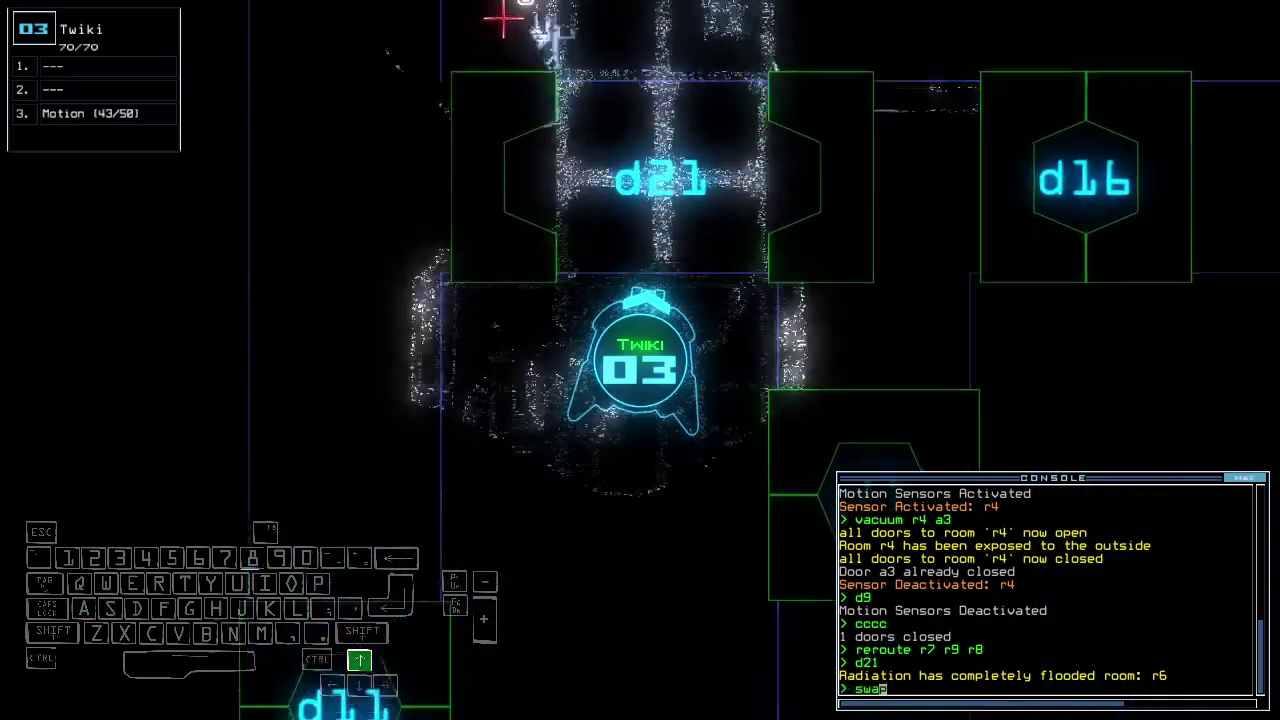
type("swap")
Swap the Shield upgrade onto Twiki and activate it.
key("Return")
key("ctrl+Return")
key("Escape")
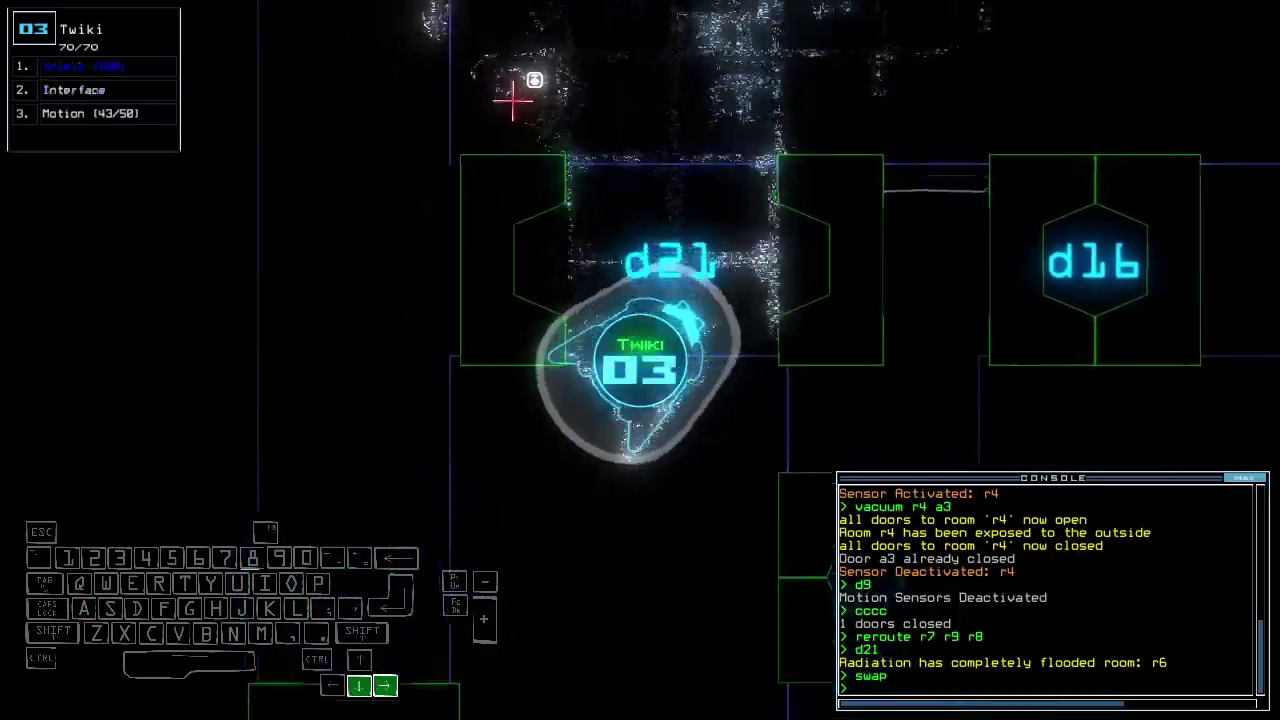
type("sh")
key("Return")
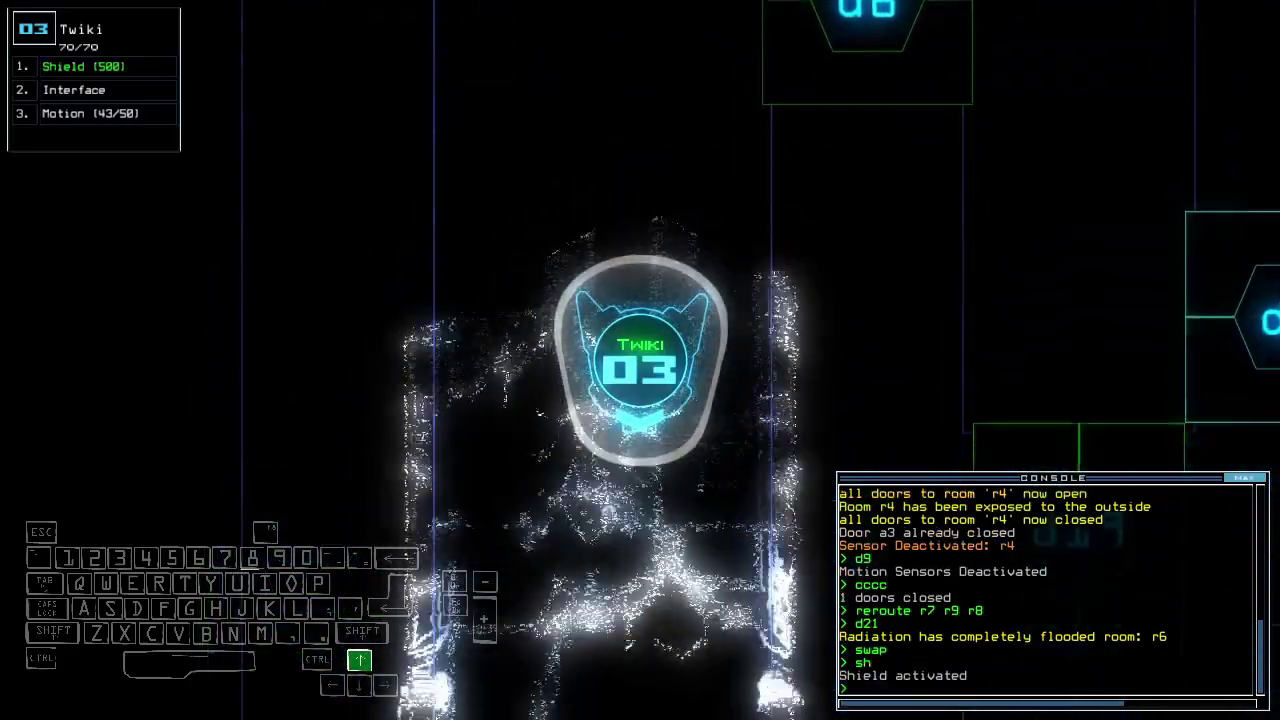
type("d")
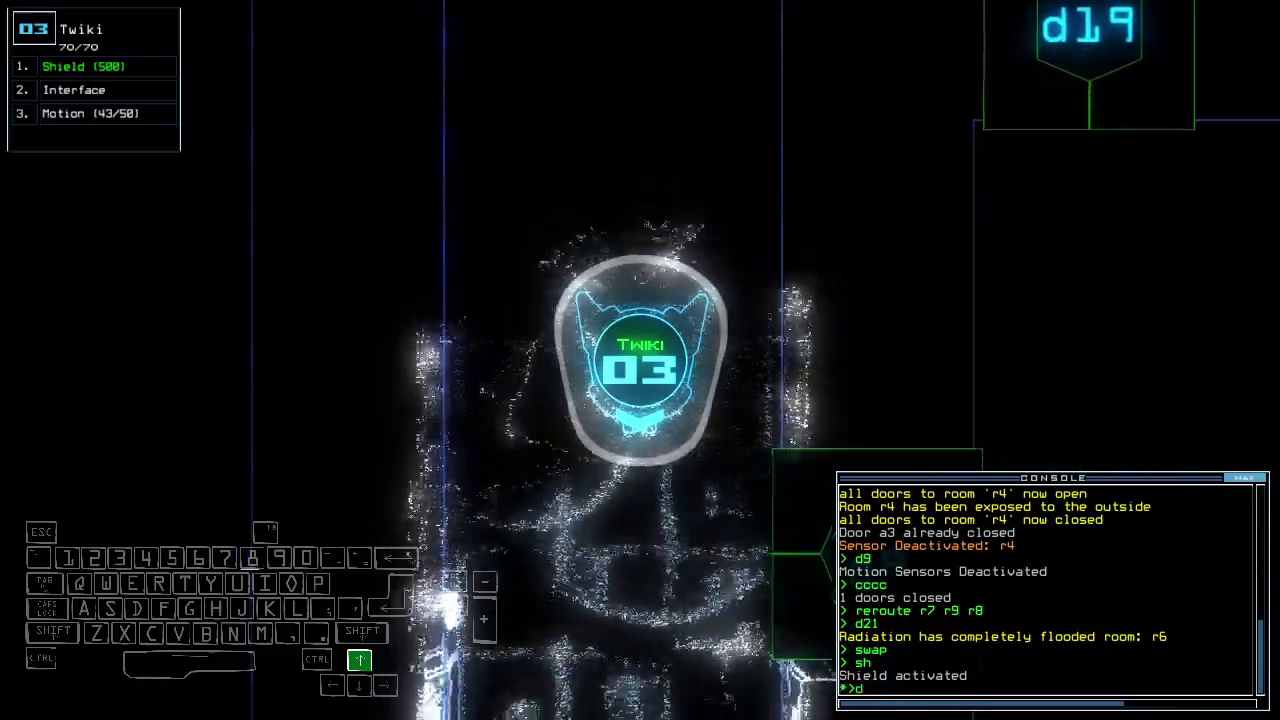
Shut d9 and nearby doors, open d20, and send Abby navigating to r2.
key("Left")
type("9")
key("Return")
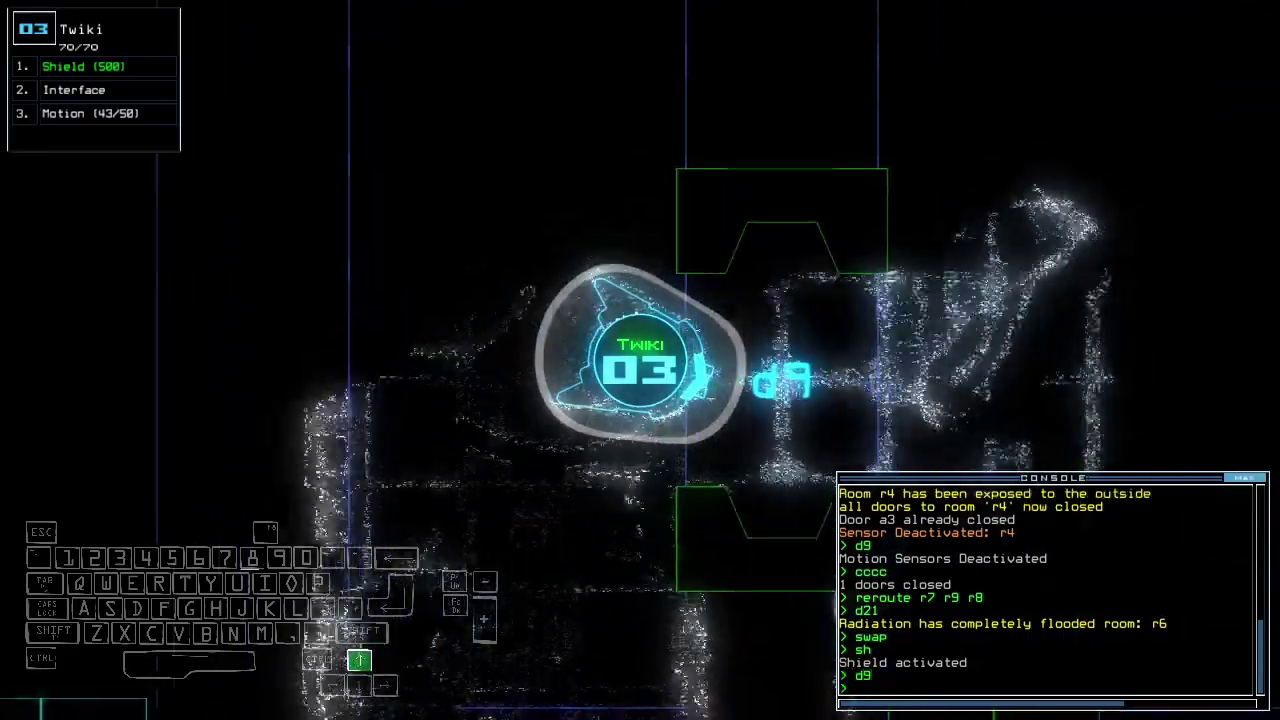
type("cccc")
key("Return")
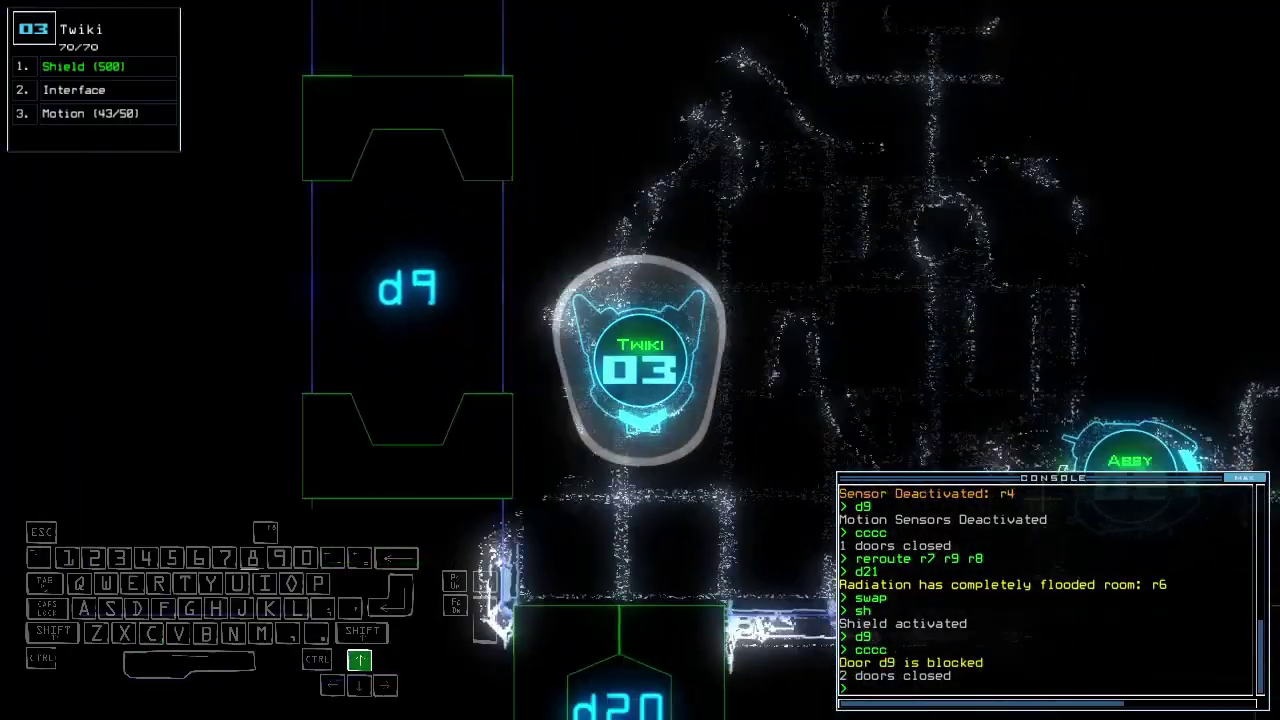
type("d20")
key("Return")
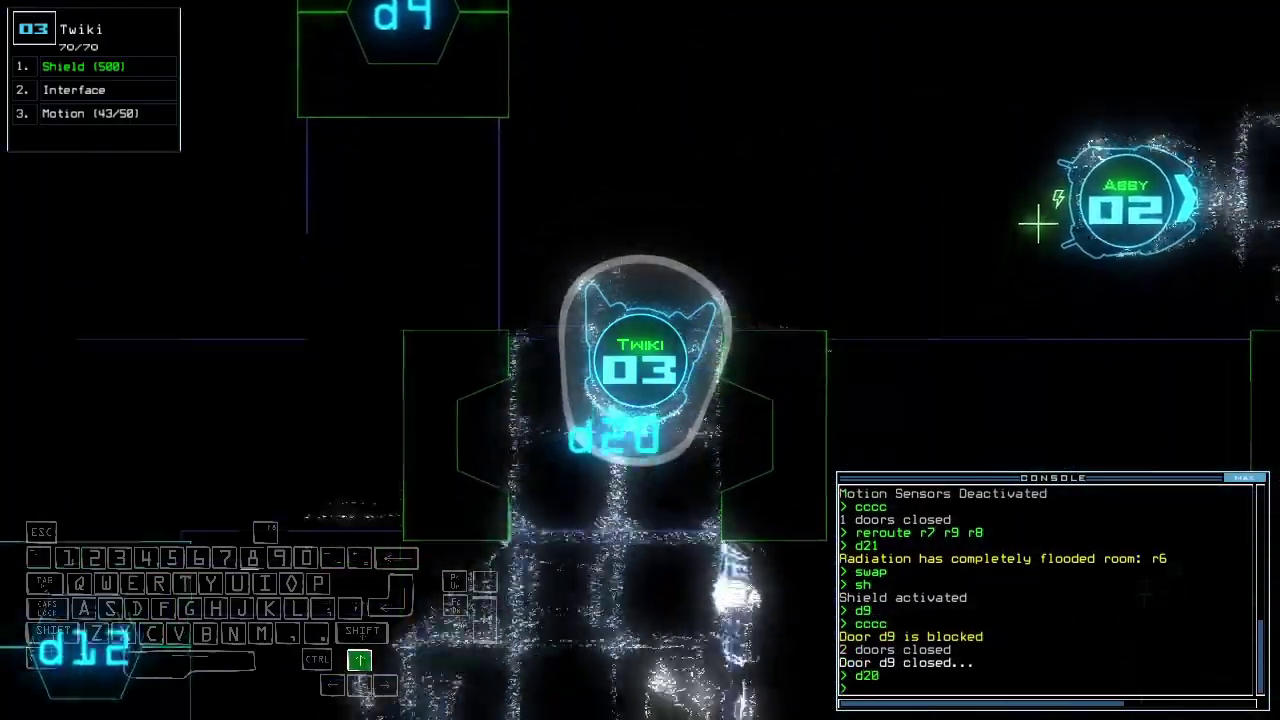
type("navigate 2")
key("Return")
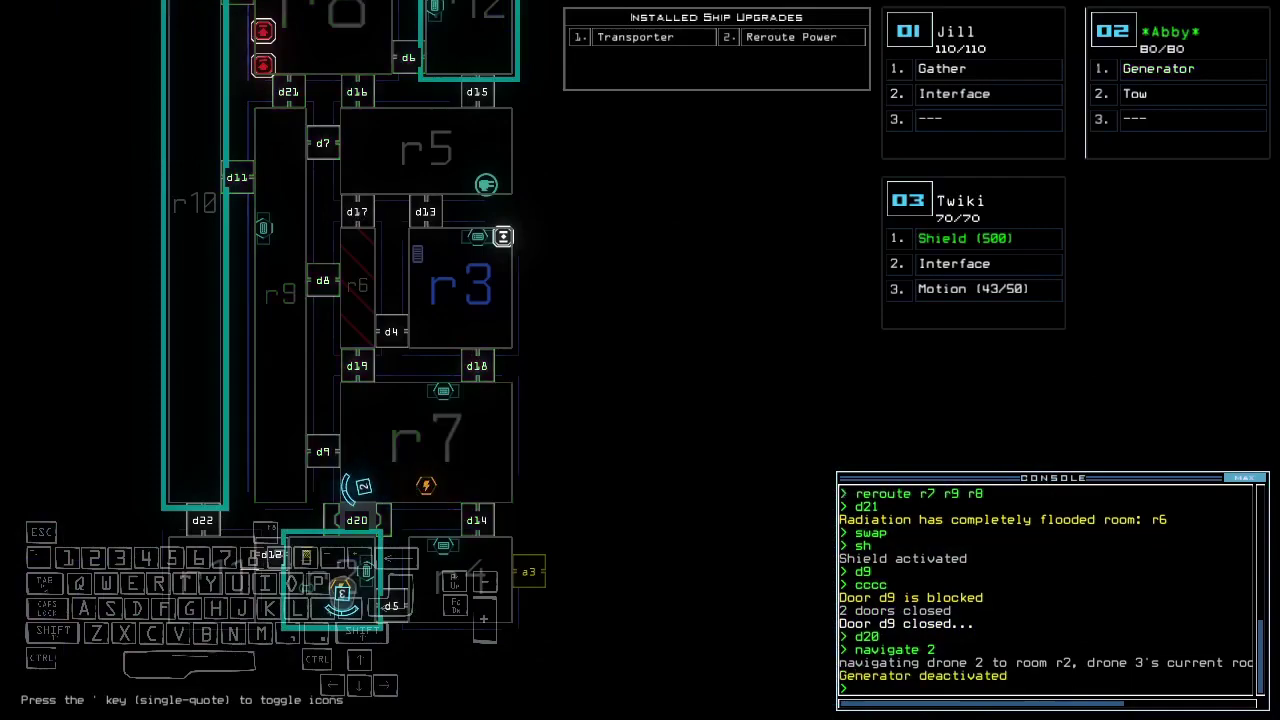
type("ty")
Transport Abby and Twiki to r1, open its doors, list r8 items, then reseal r1.
key("Return")
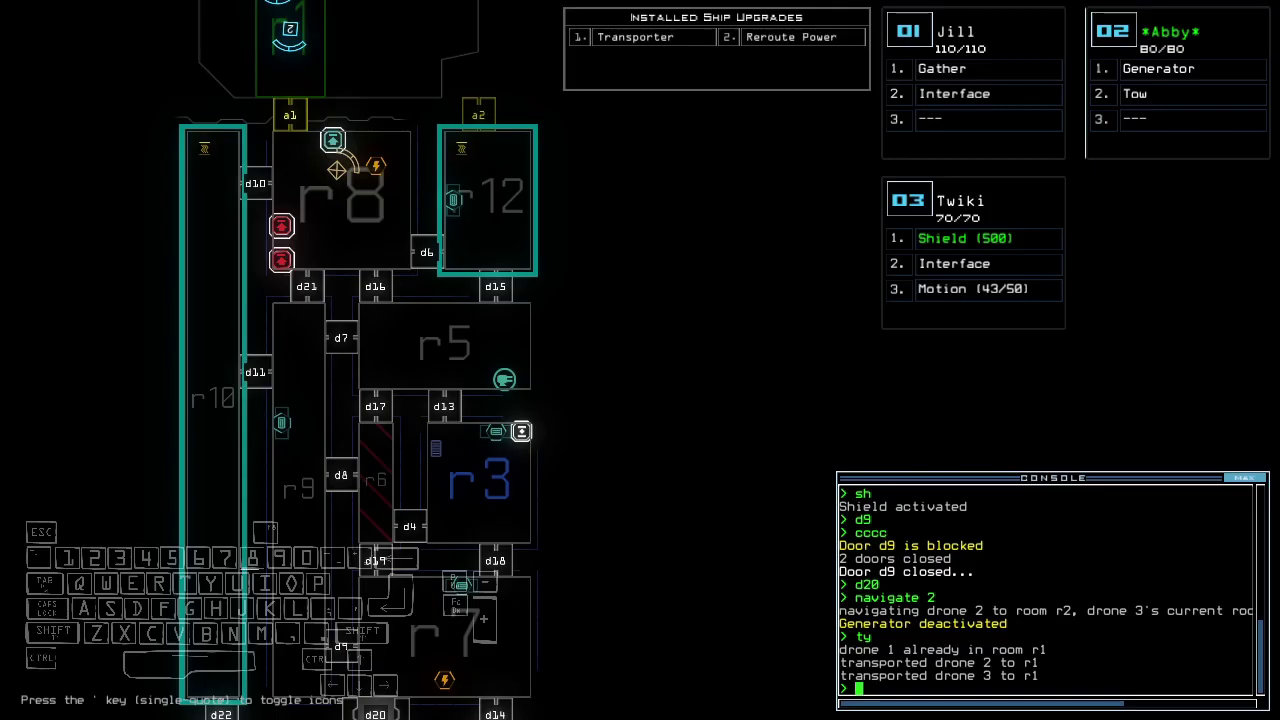
key("Tab")
key("Up")
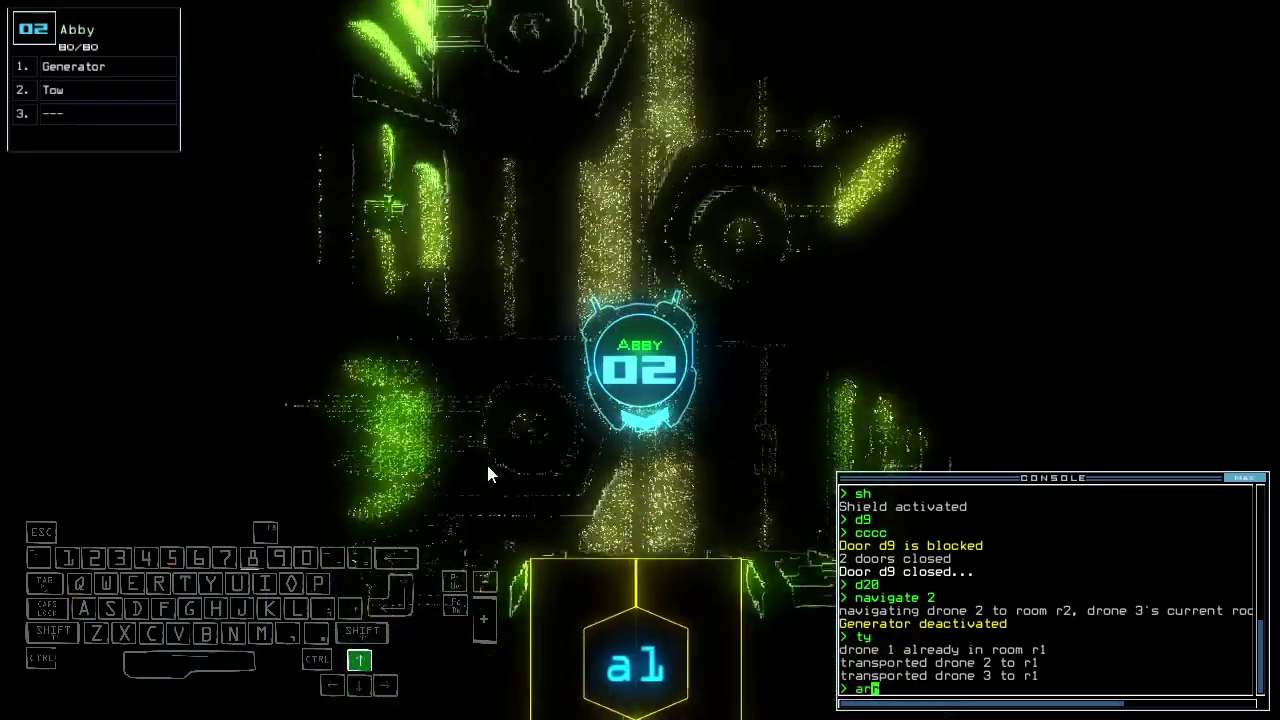
type("arr")
key("Return")
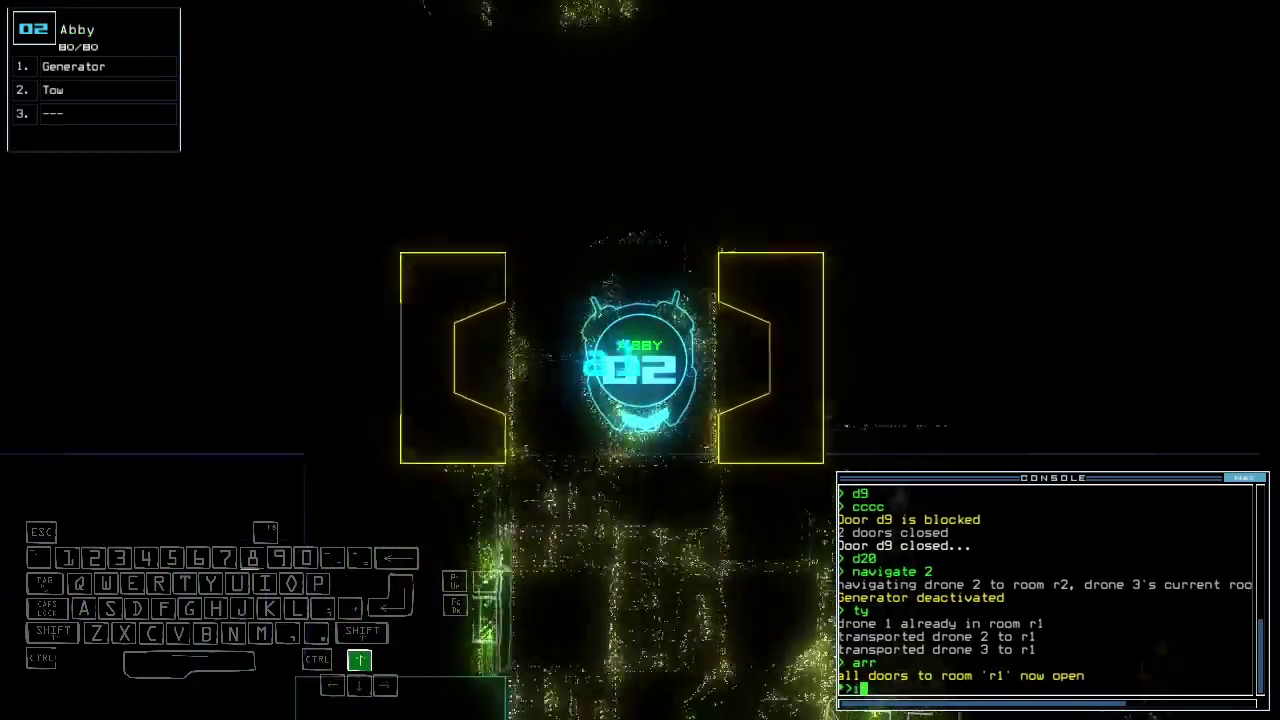
type("i")
key("Return")
type("ra")
key("Return")
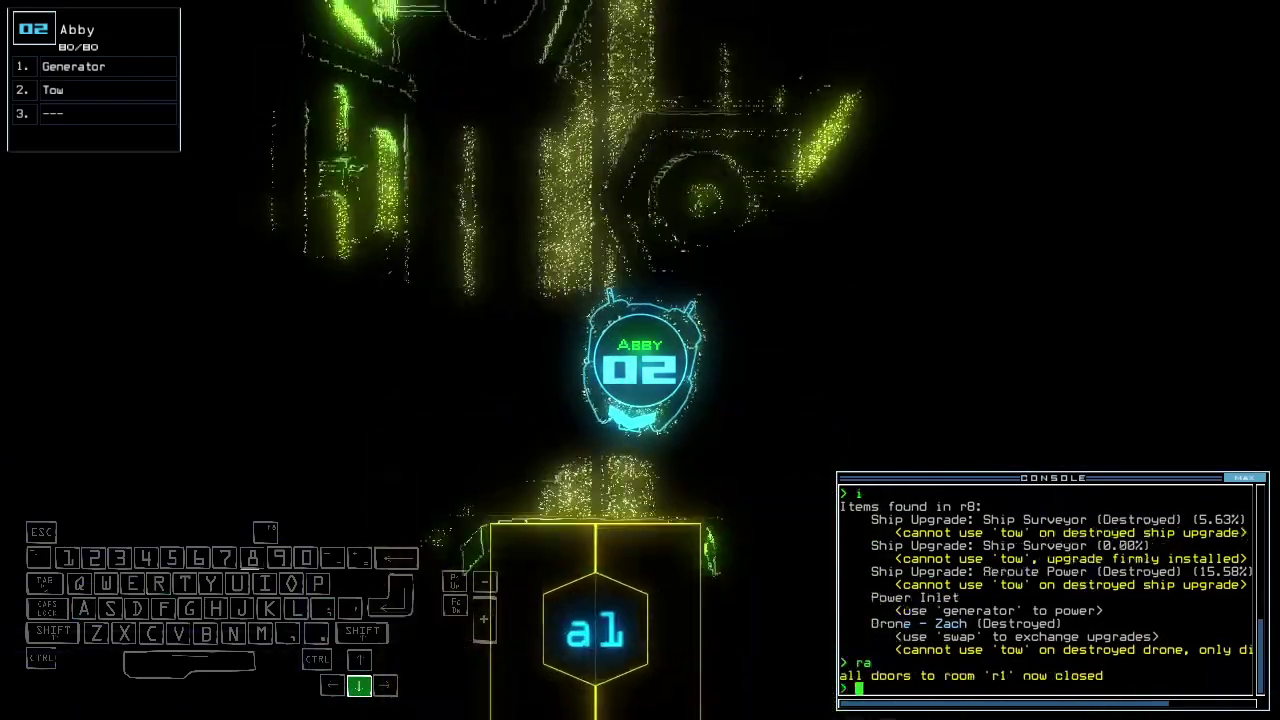
key("Tab")
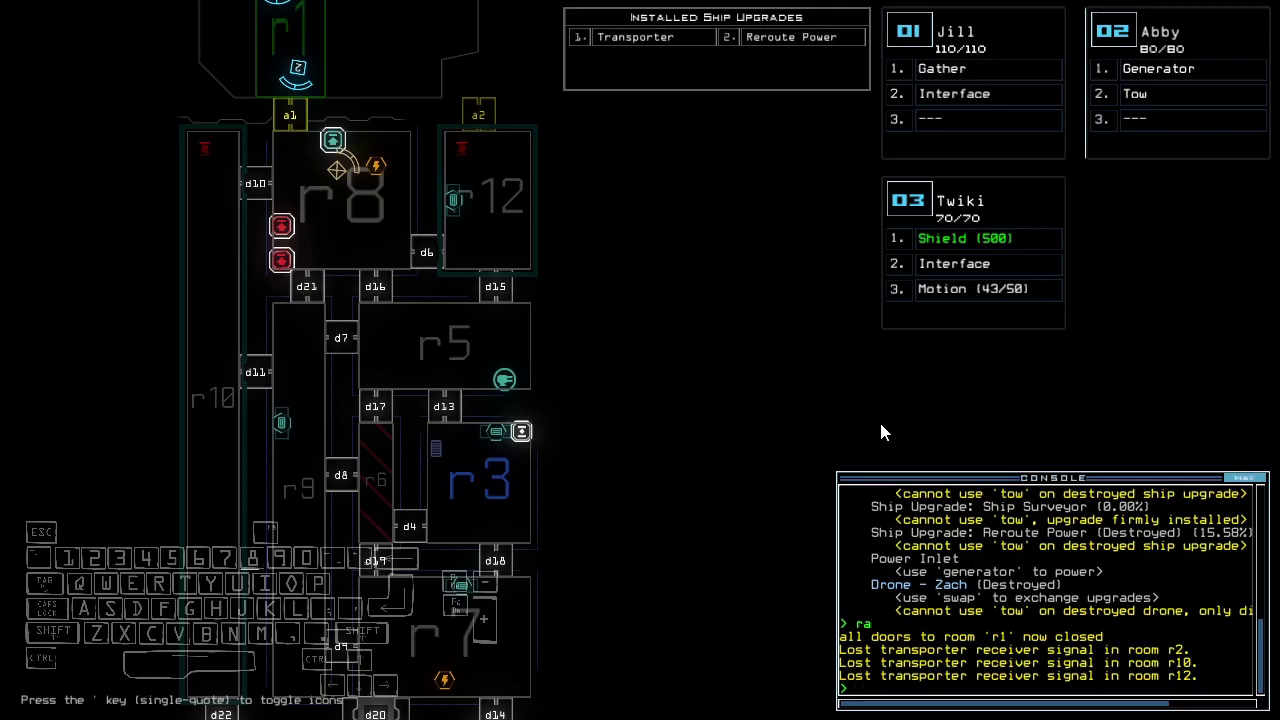
type("te")
Check the mission time with te and clear a half-typed command.
key("Return")
type("ou")
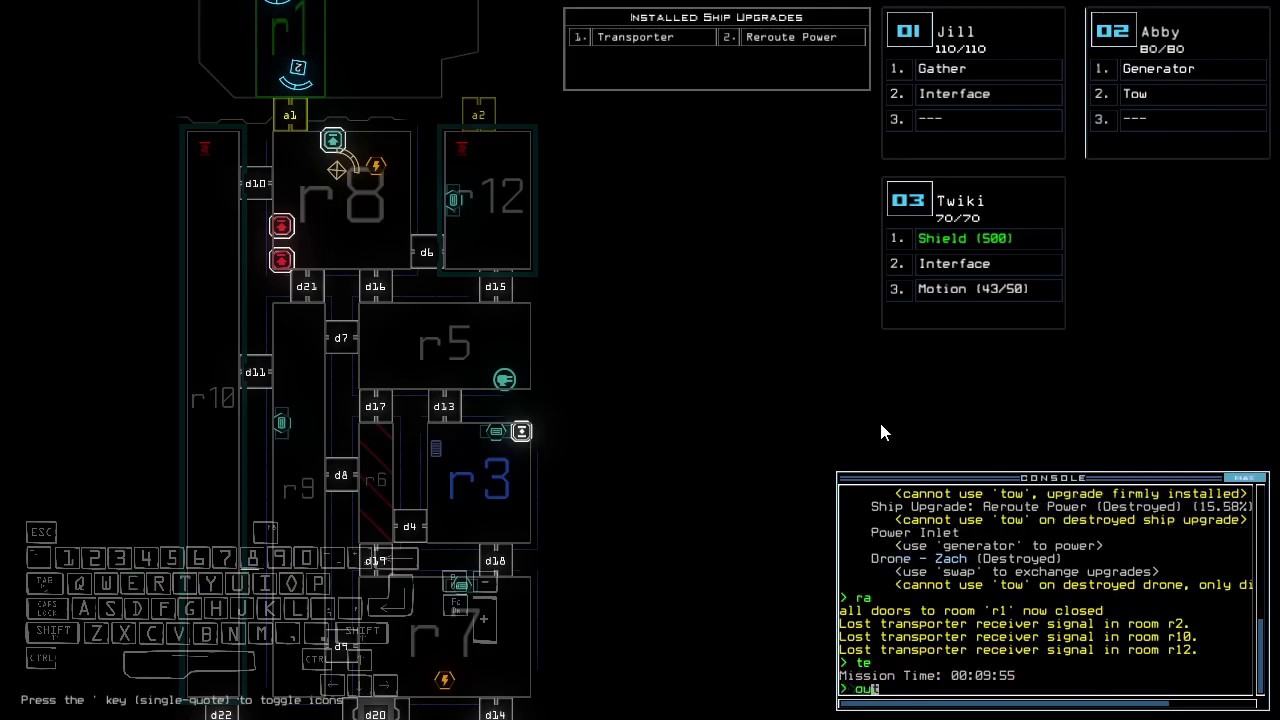
key("BackSpace")
type("oot")
key("BackSpace")
type("t")
key("BackSpace")
key("BackSpace")
key("BackSpace")
Pause and resume, then leave the derelict with out and dismiss the score summary.
key("Escape")
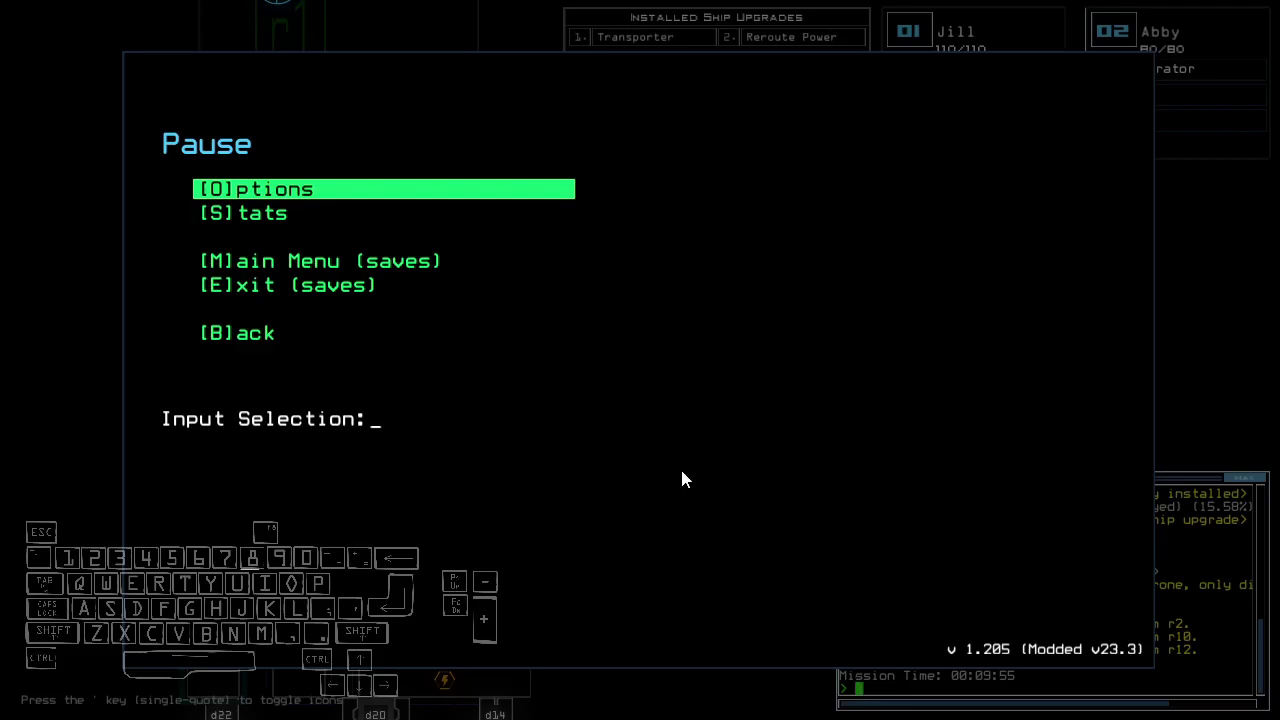
key("Escape")
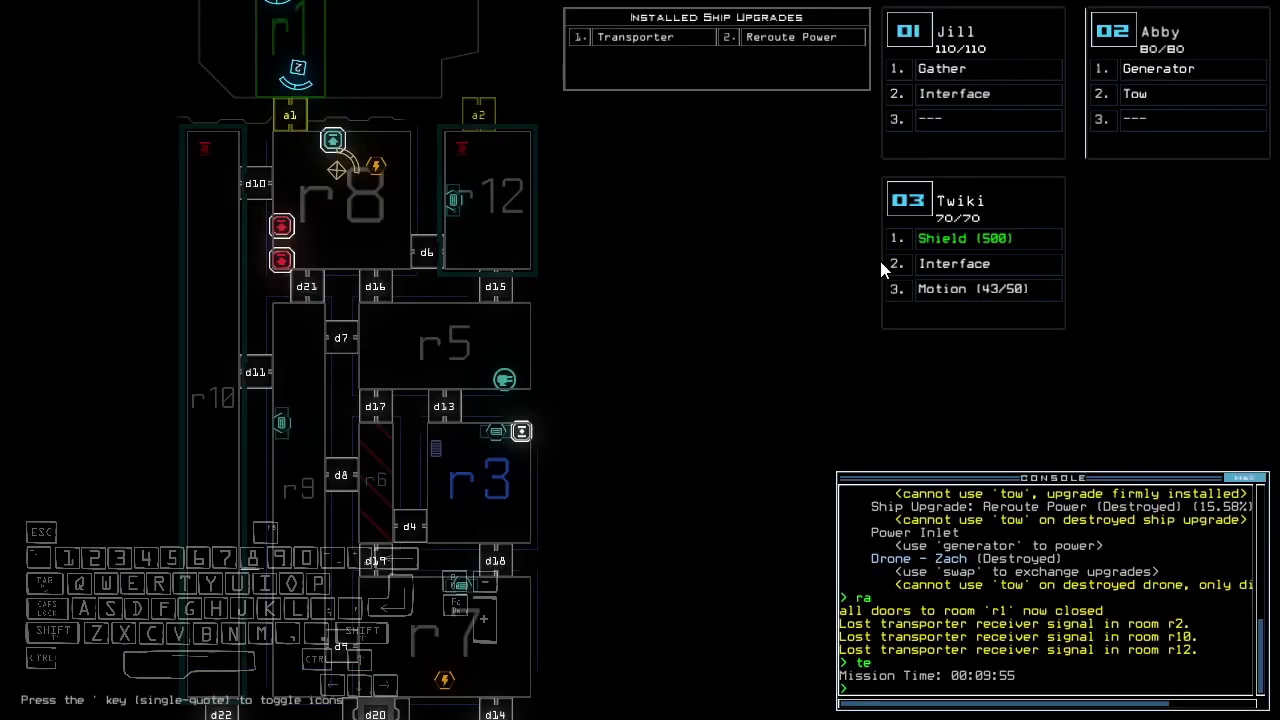
type("ou")
key("Return")
key("space")
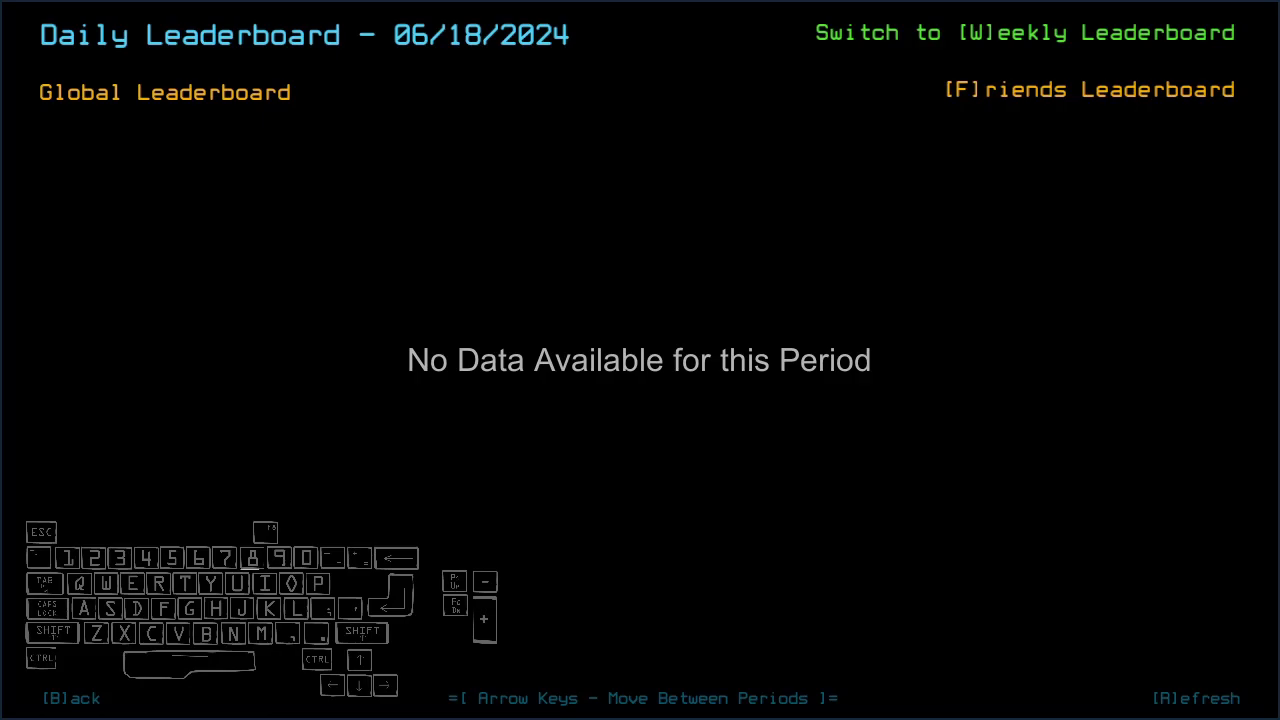
Reopen the daily leaderboard and compare the previous day's with today's.
key("b")
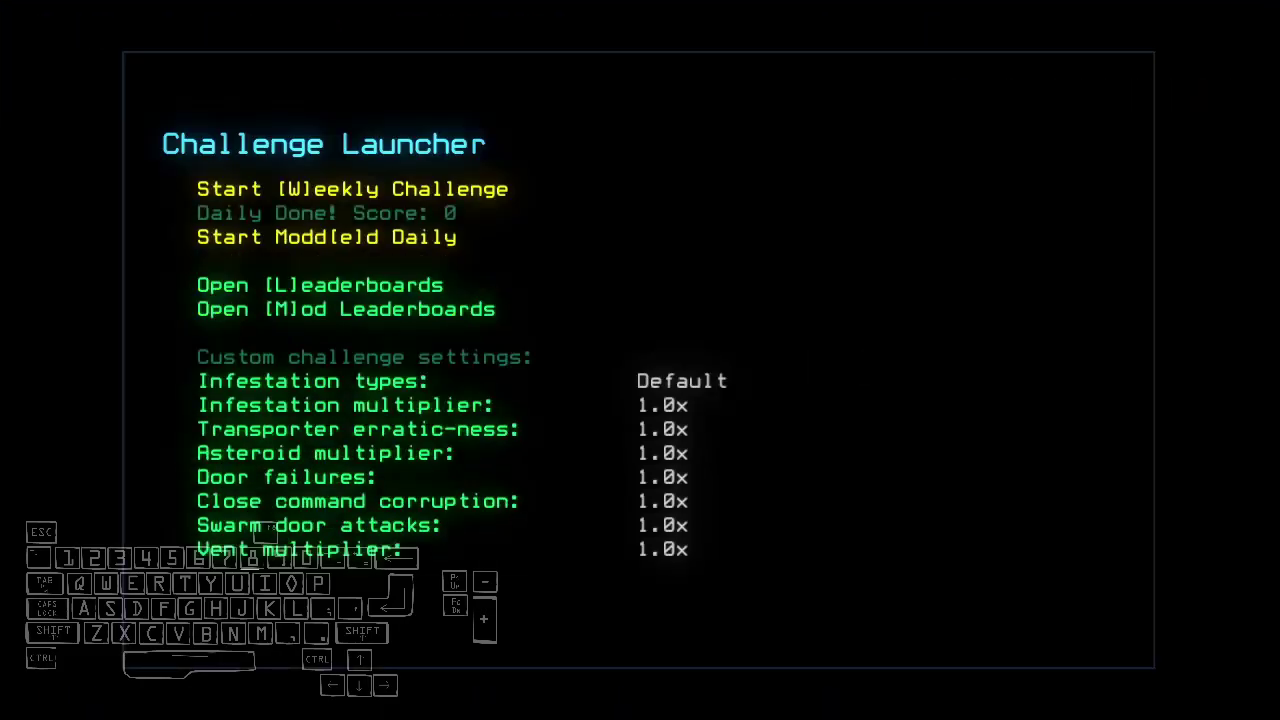
key("l")
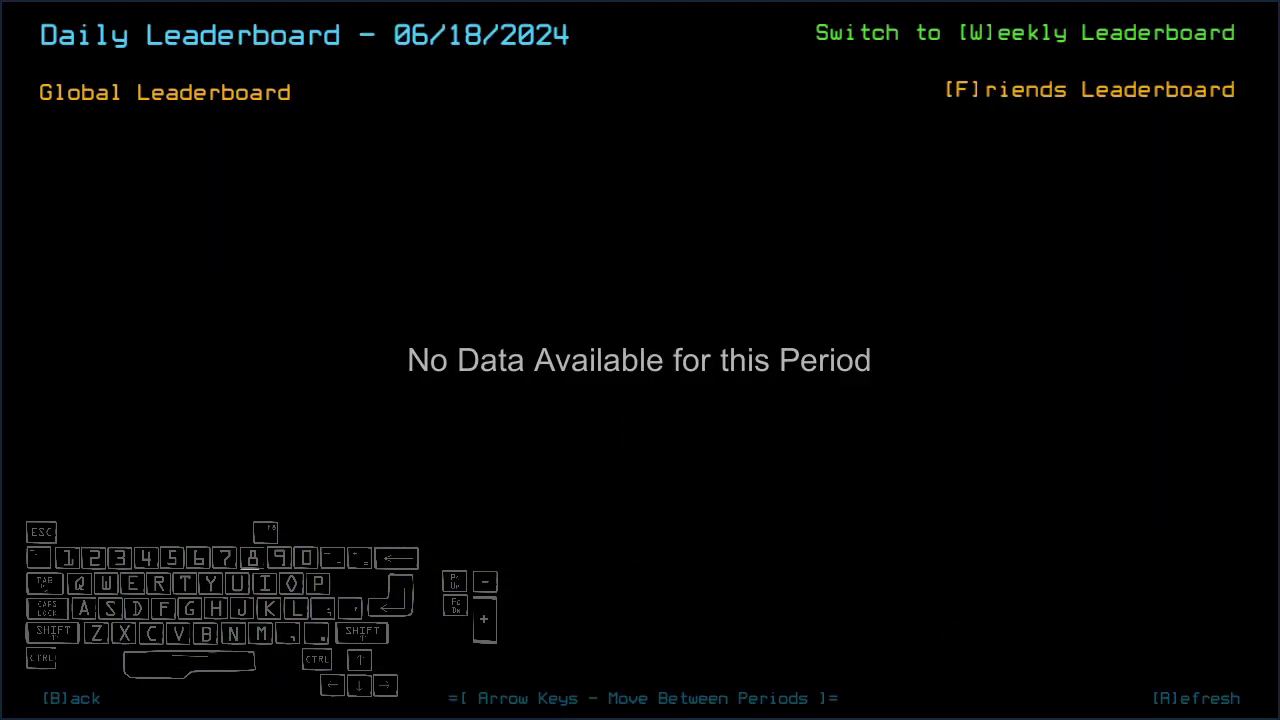
key("Left")
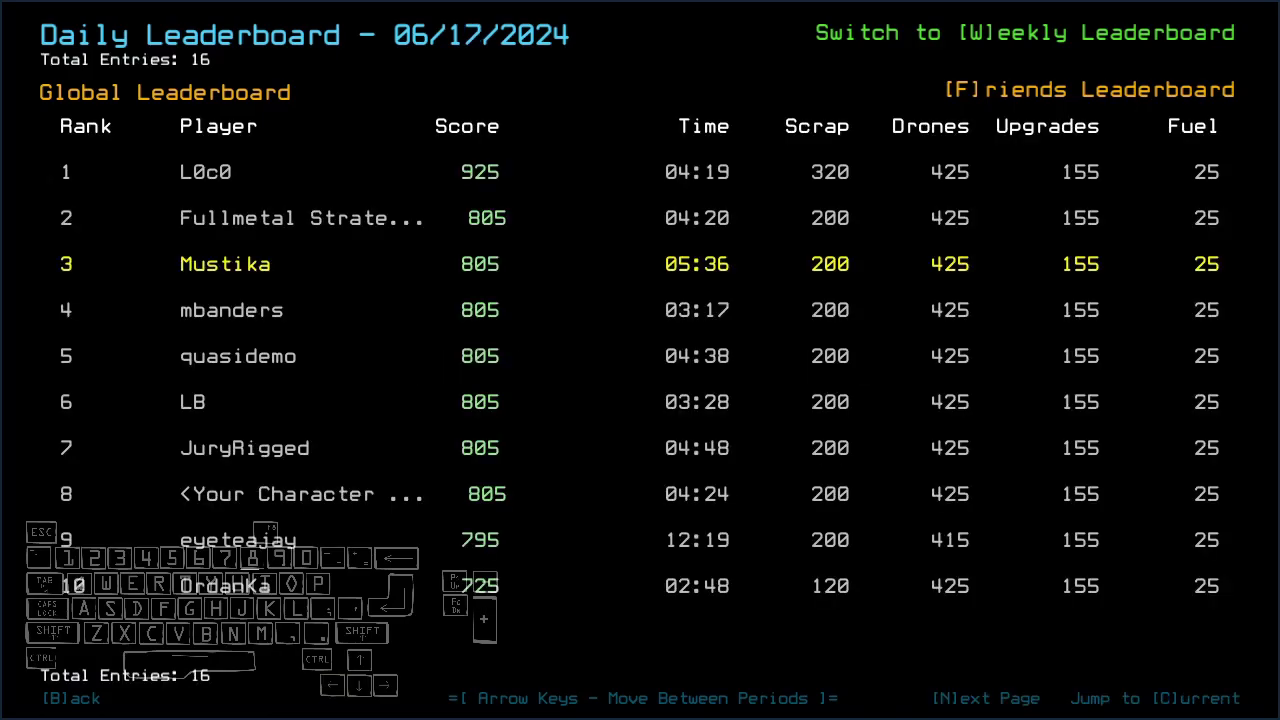
key("Right")
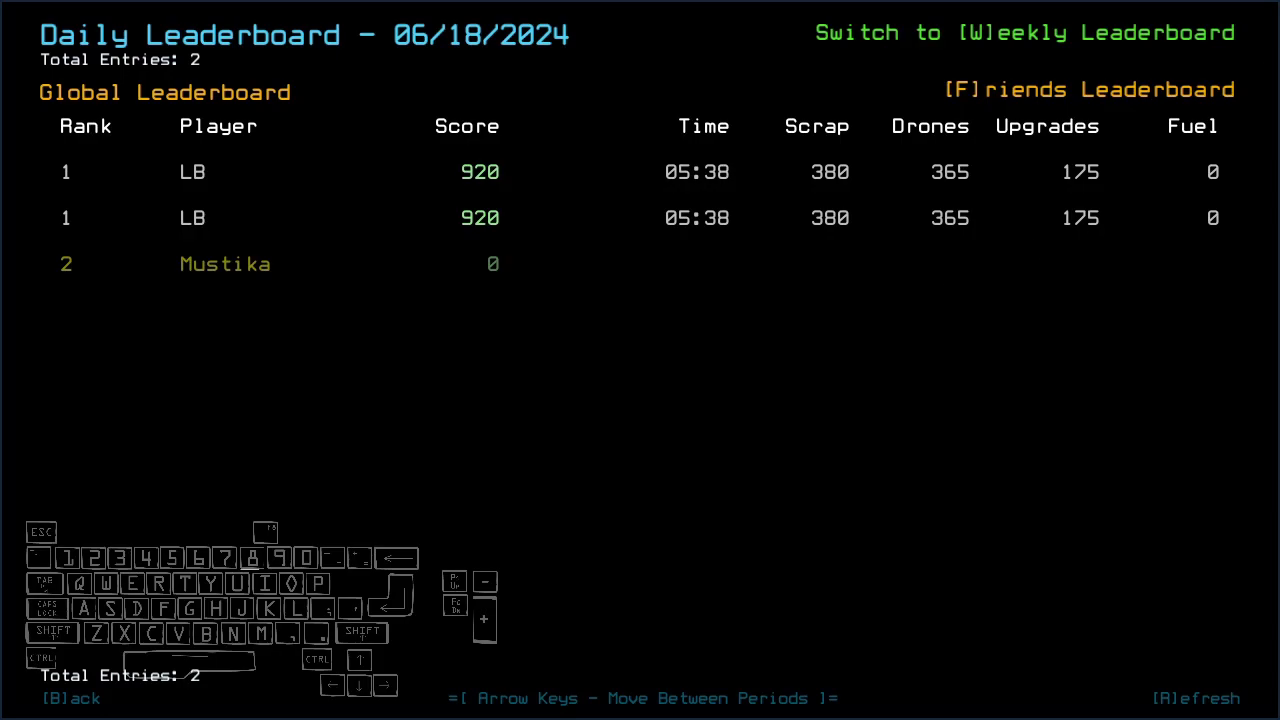
Return to the Challenge Launcher and start the Modded Daily challenge.
key("b")
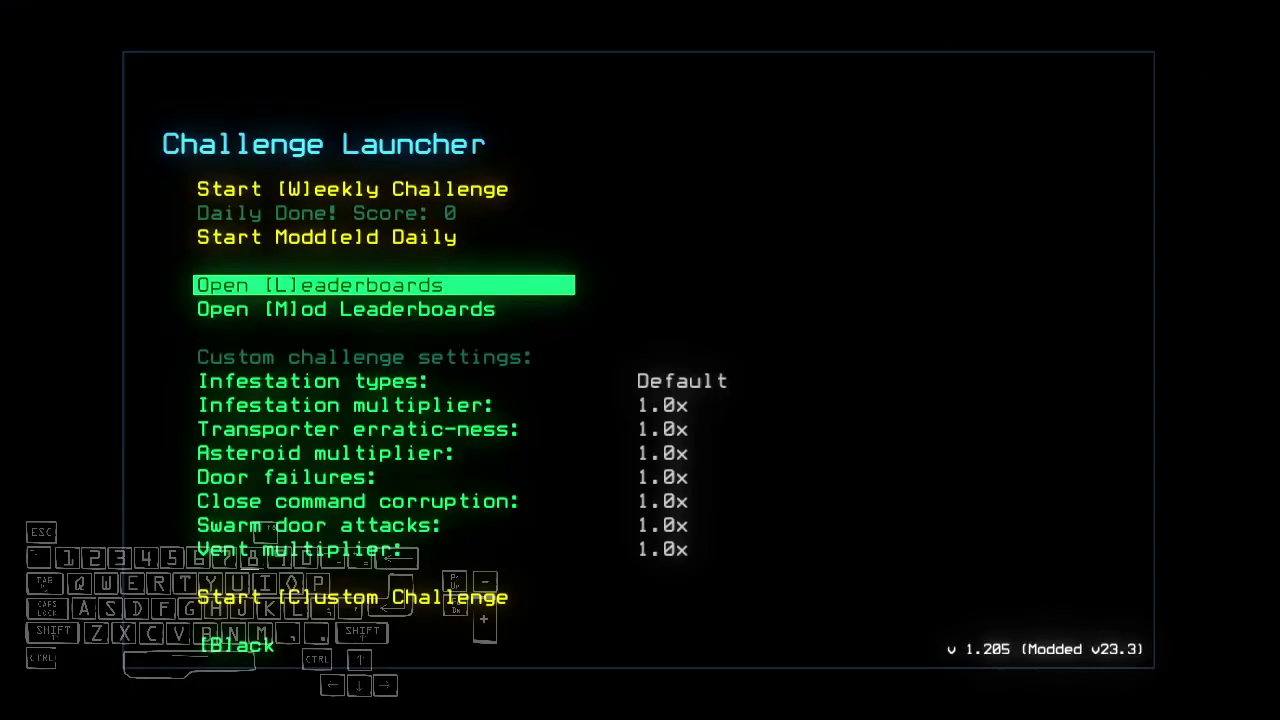
key("Up")
key("Return")
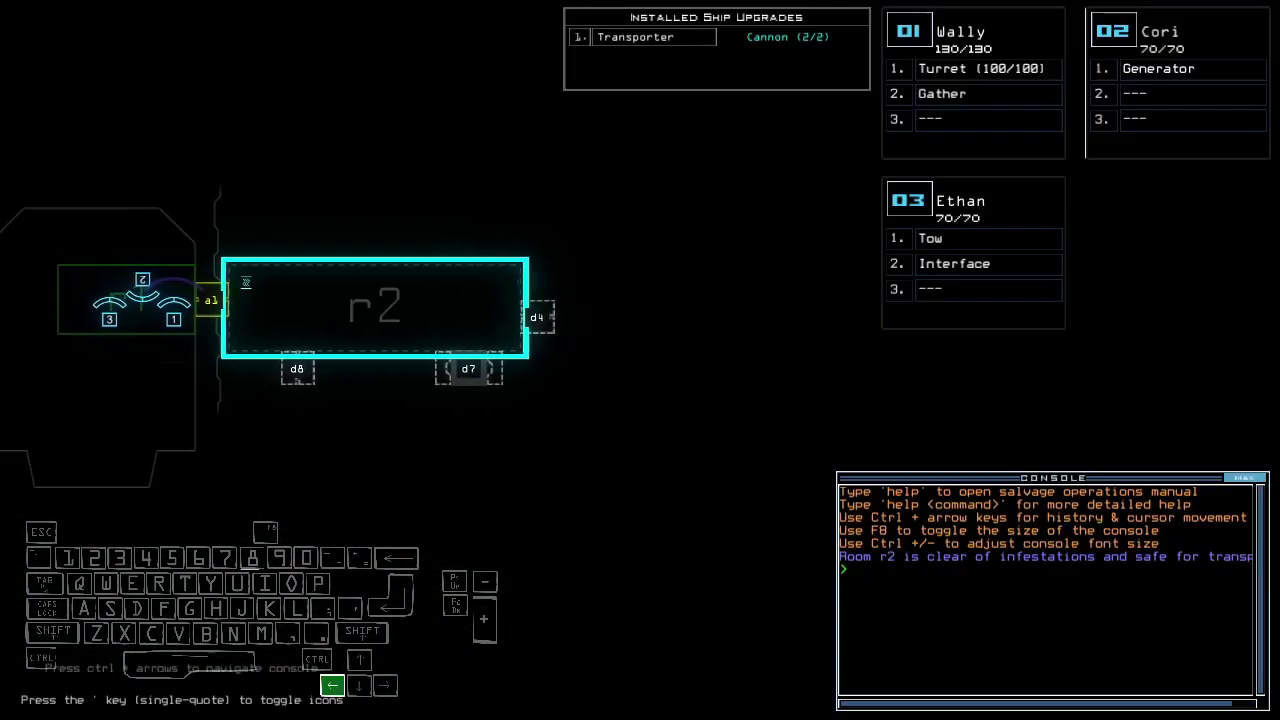
type(" status")
Show derelict status, run ready 3;set 2, and swap the turret to drone 3.
key("Return")
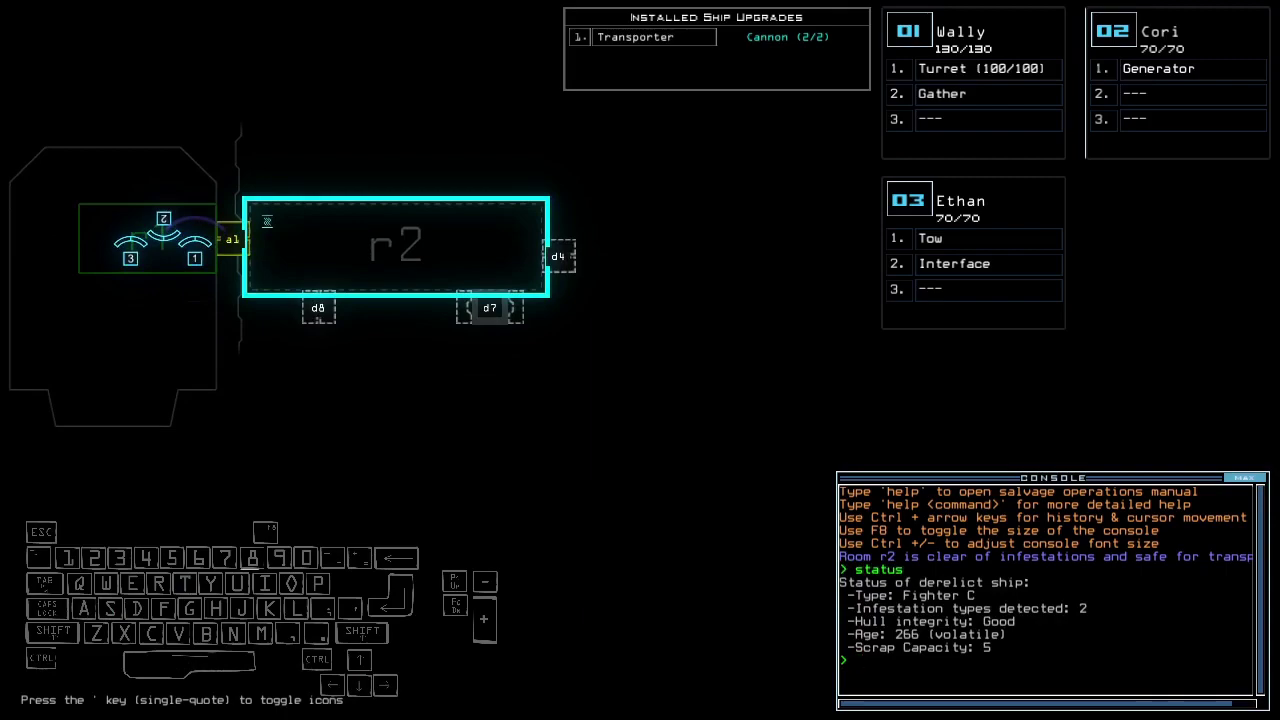
type("ready 3;set 2")
key("Return")
type("swap 3 tu")
key("Return")
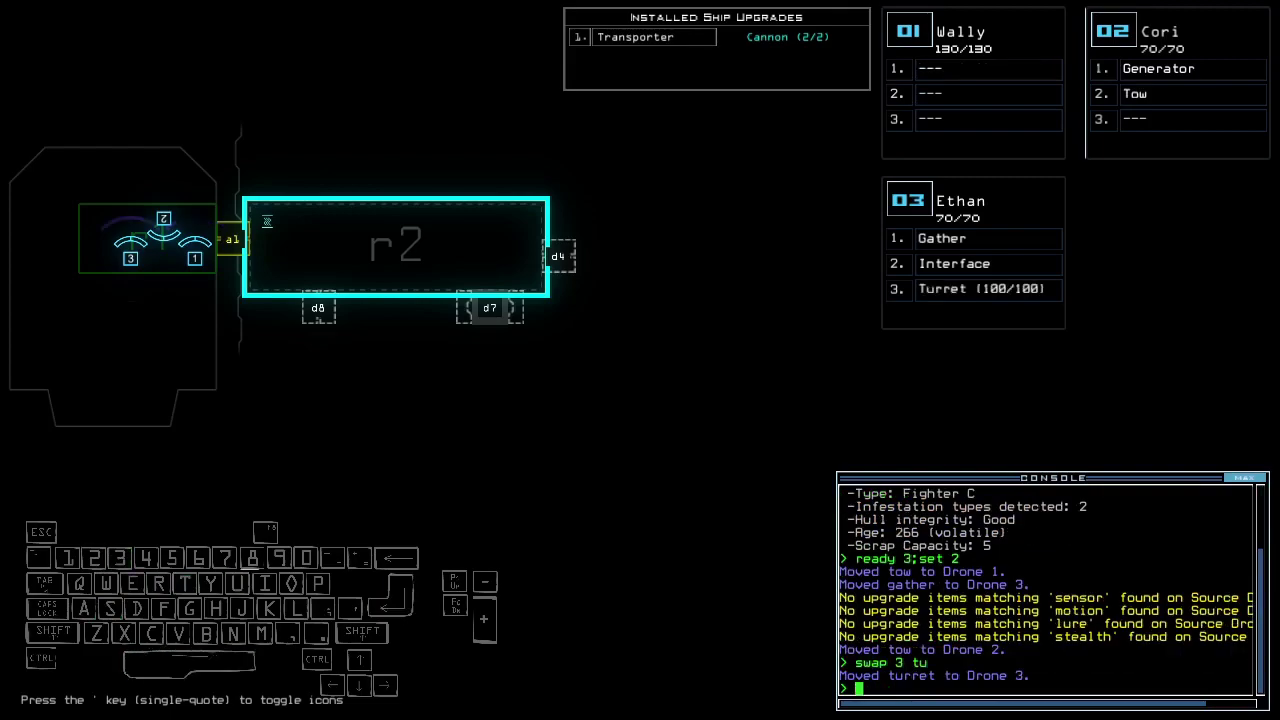
type("transport 2 3 r2")
Transport drones 2 and 3 into r2, power the generator, and scout with drone 3.
key("Return")
type("g")
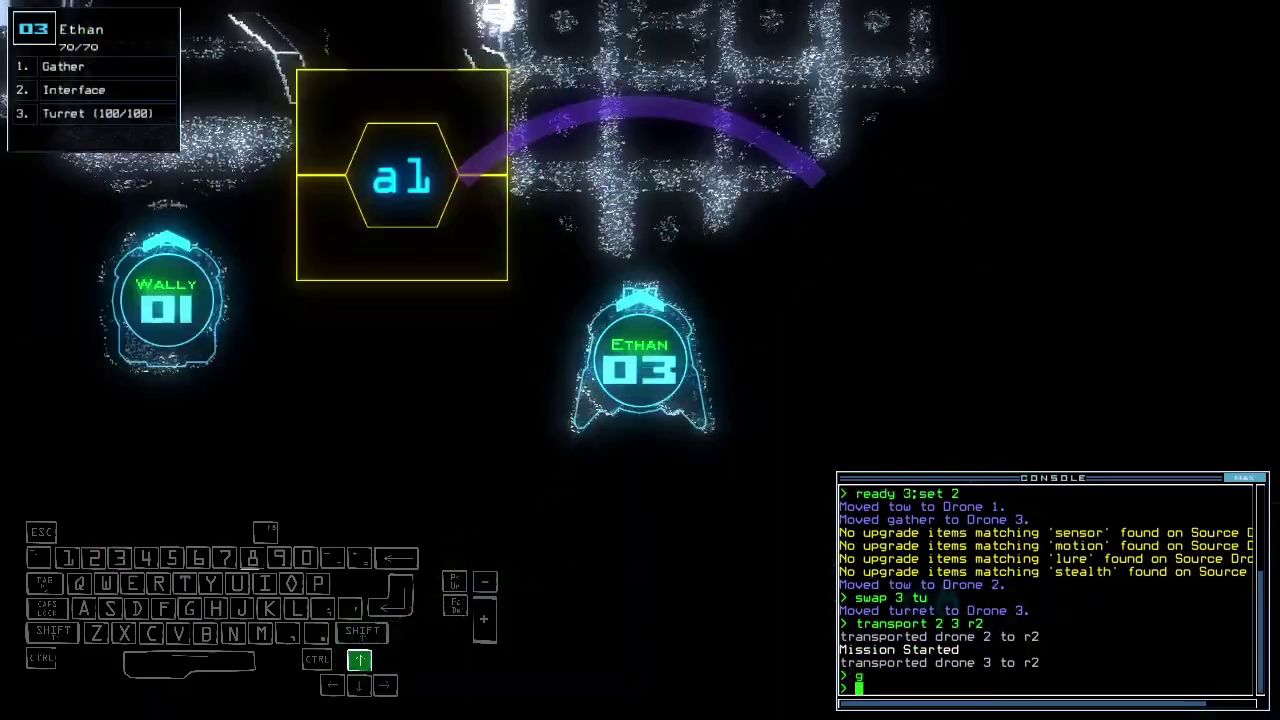
key("Tab")
key("Return")
key("Tab")
key("Left")
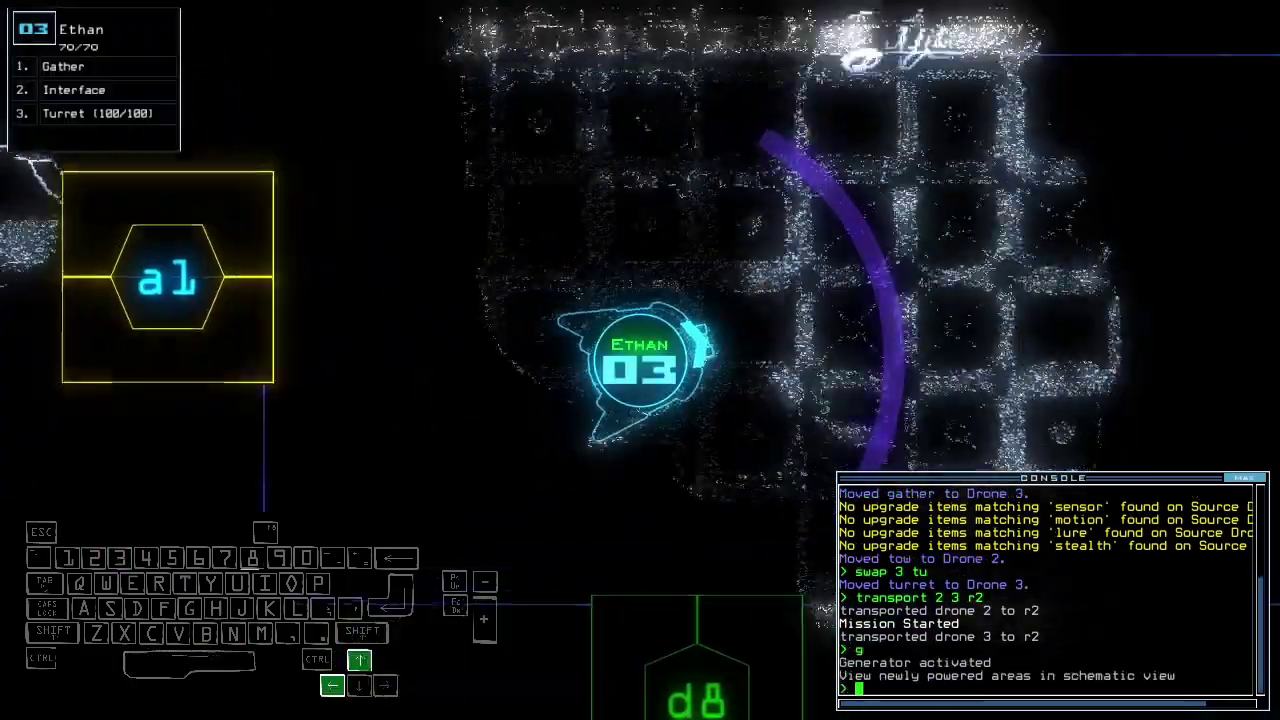
key("Up")
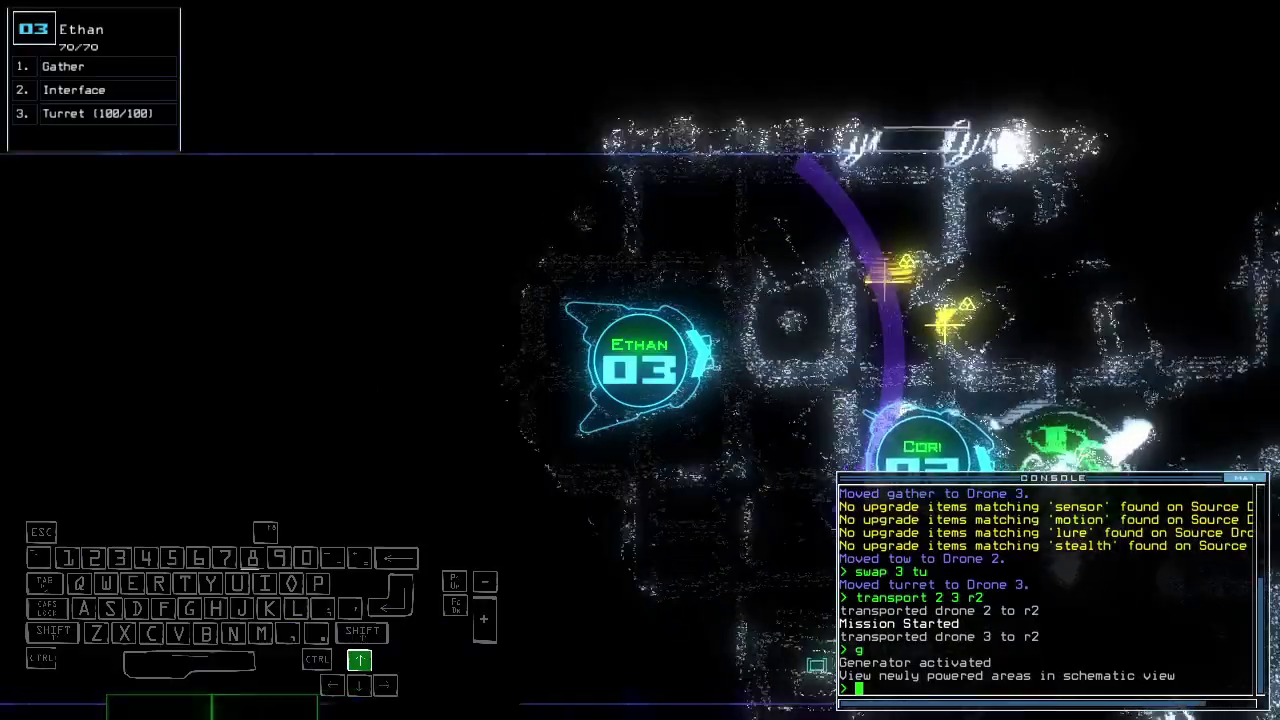
key("Right")
type("g")
key("Return")
type("ru")
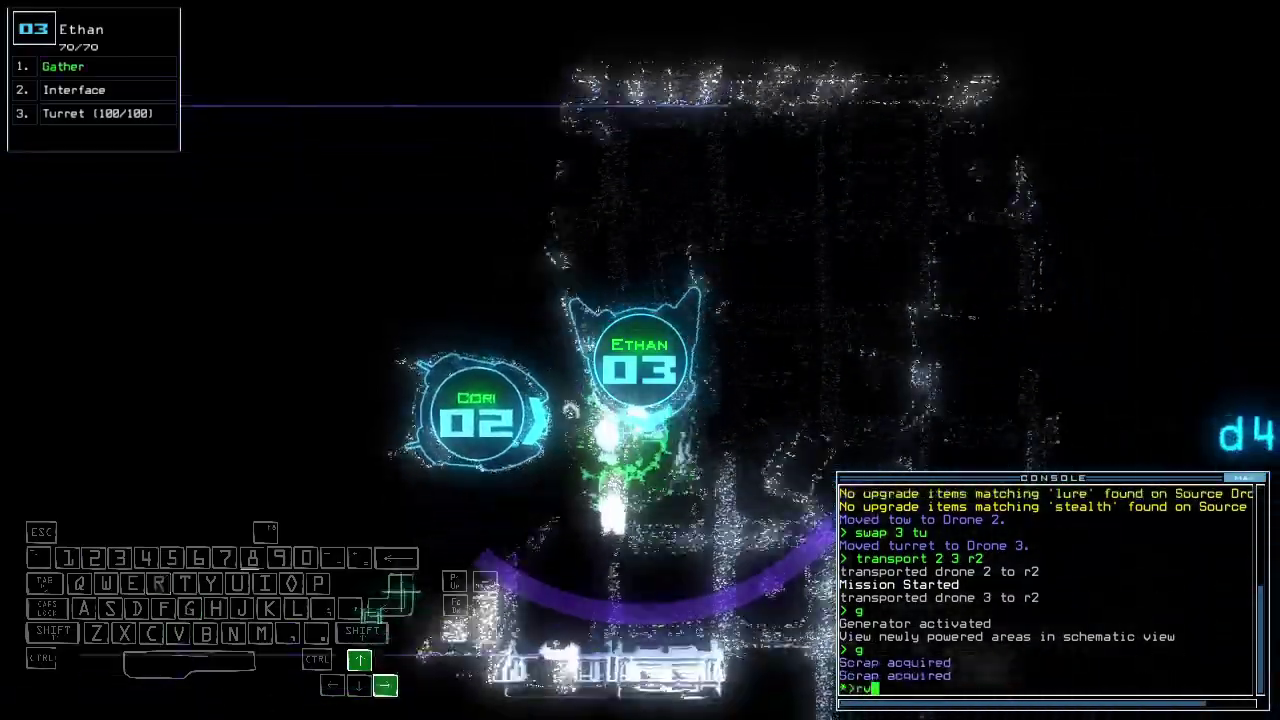
key("Left")
key("Return")
type("df")
key("Return")
type("df")
key("Return")
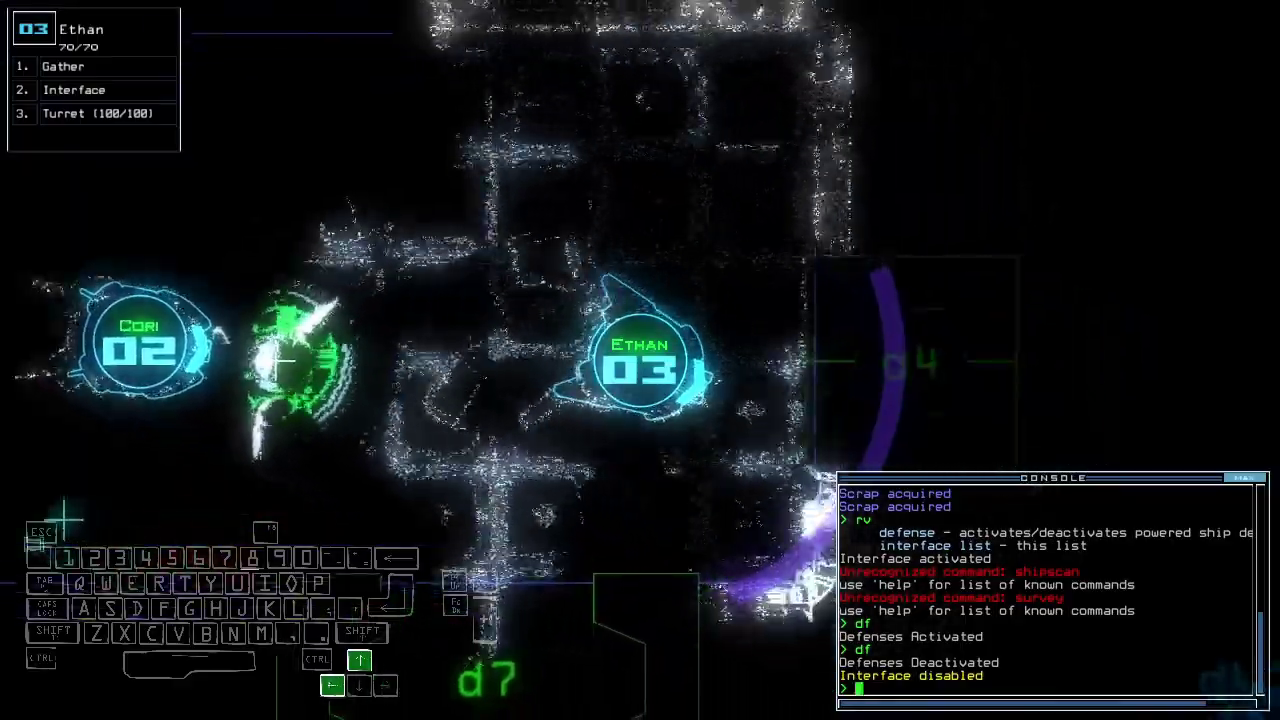
Open doors d4 and d6 and drive drone 03 through them into the next room.
key("Tab")
key("Tab")
type("d4")
key("Return")
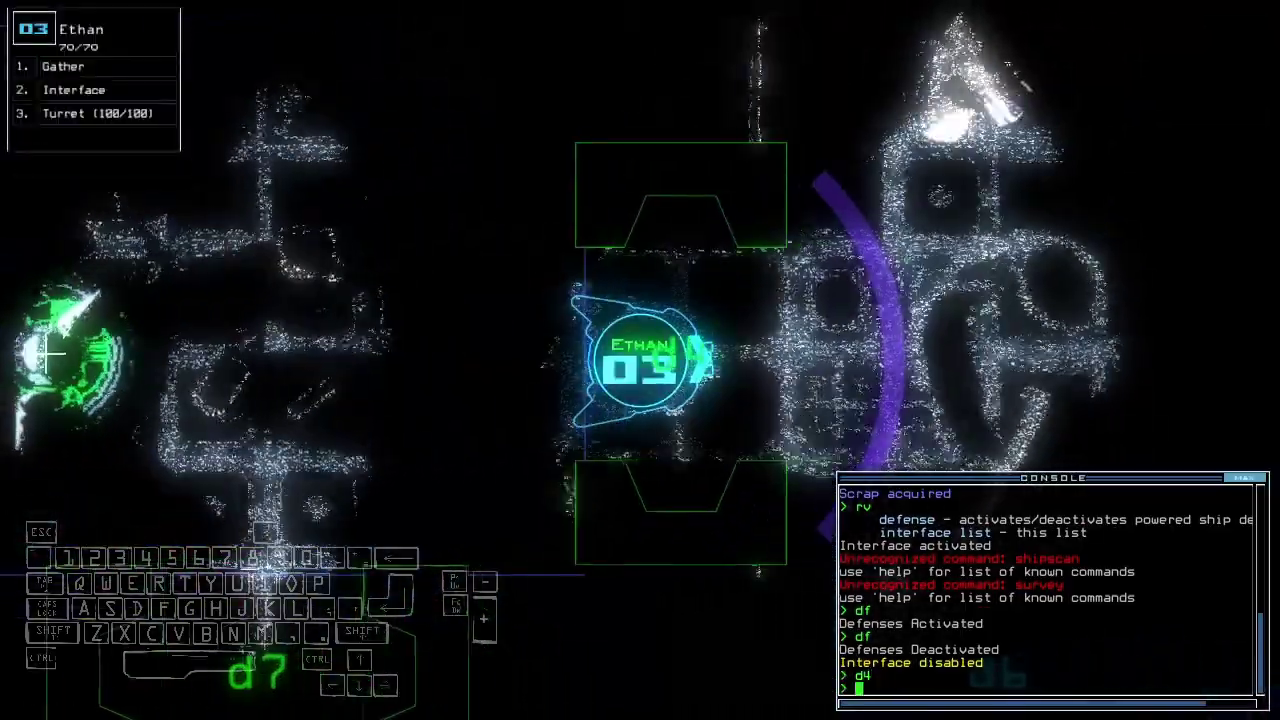
key("Up")
key("Right")
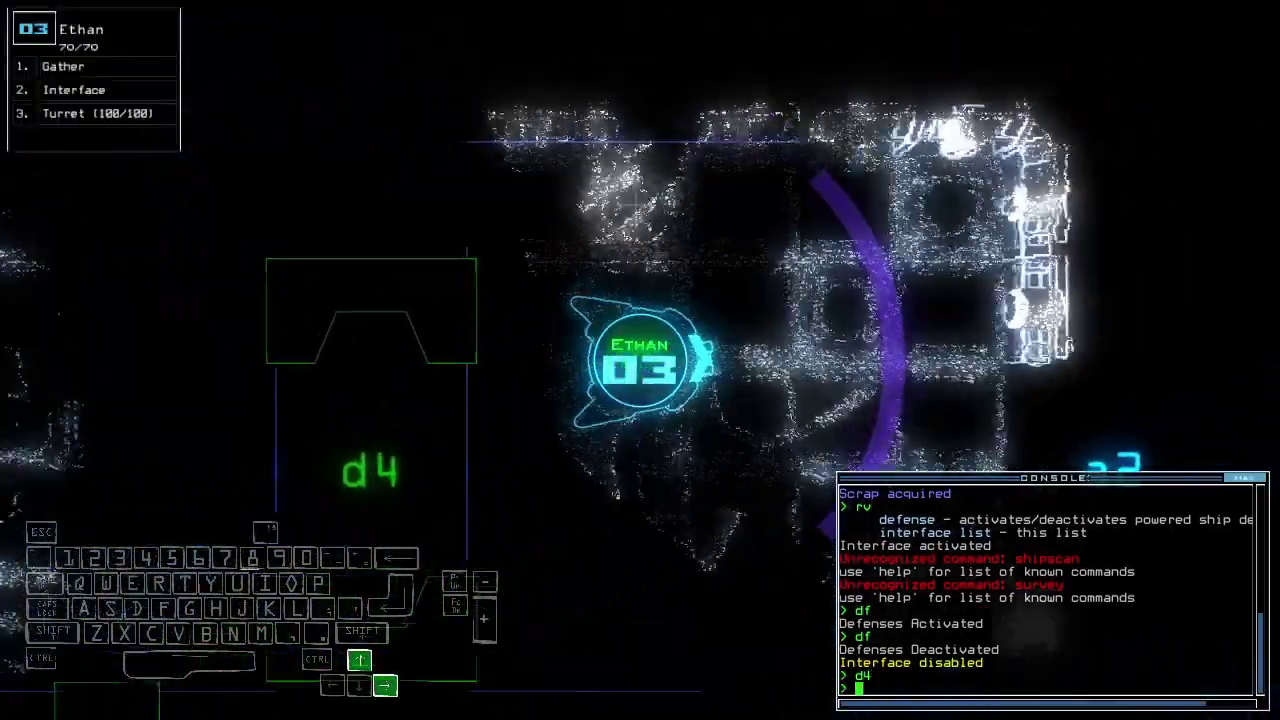
type("d6")
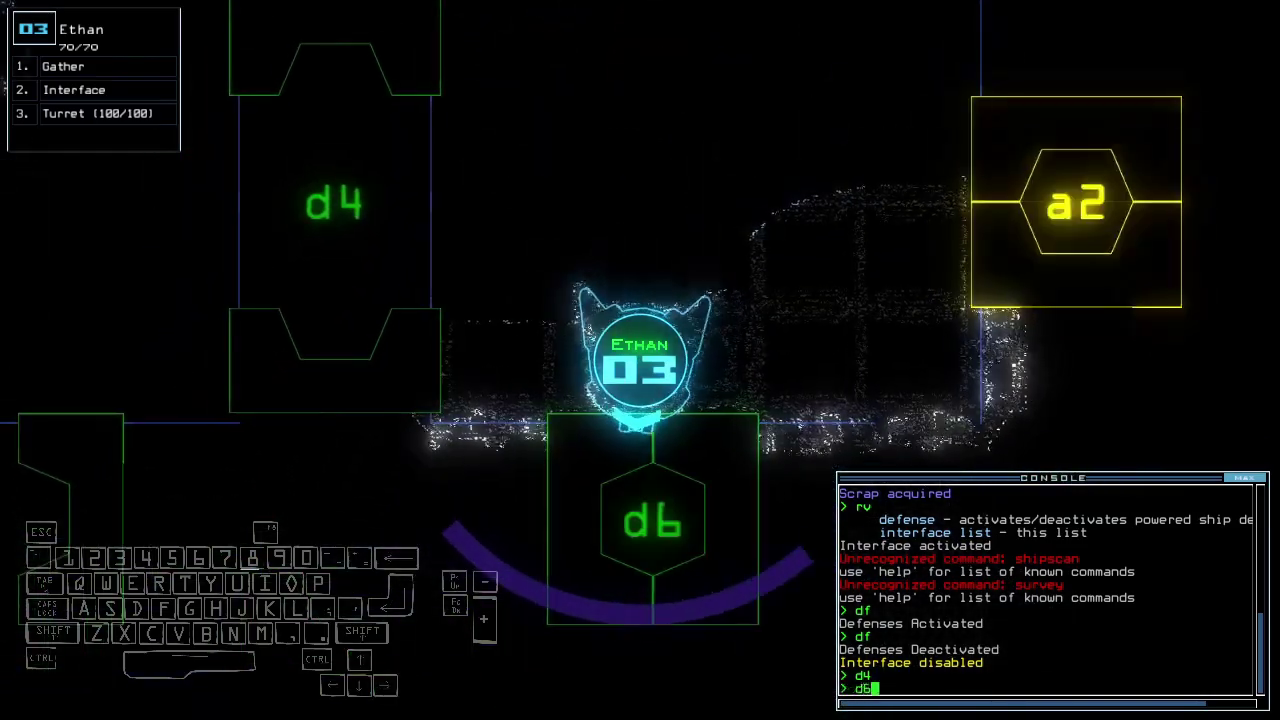
key("Return")
key("Tab")
key("Down")
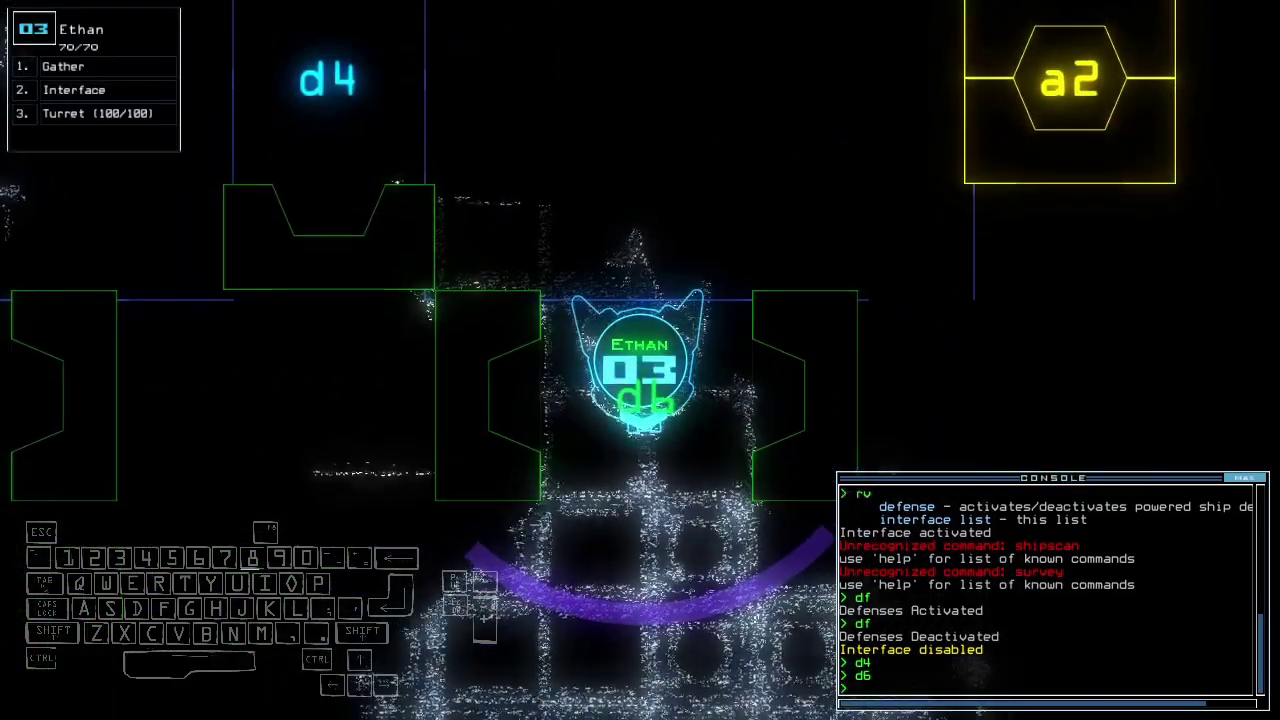
type("cc")
key("Up")
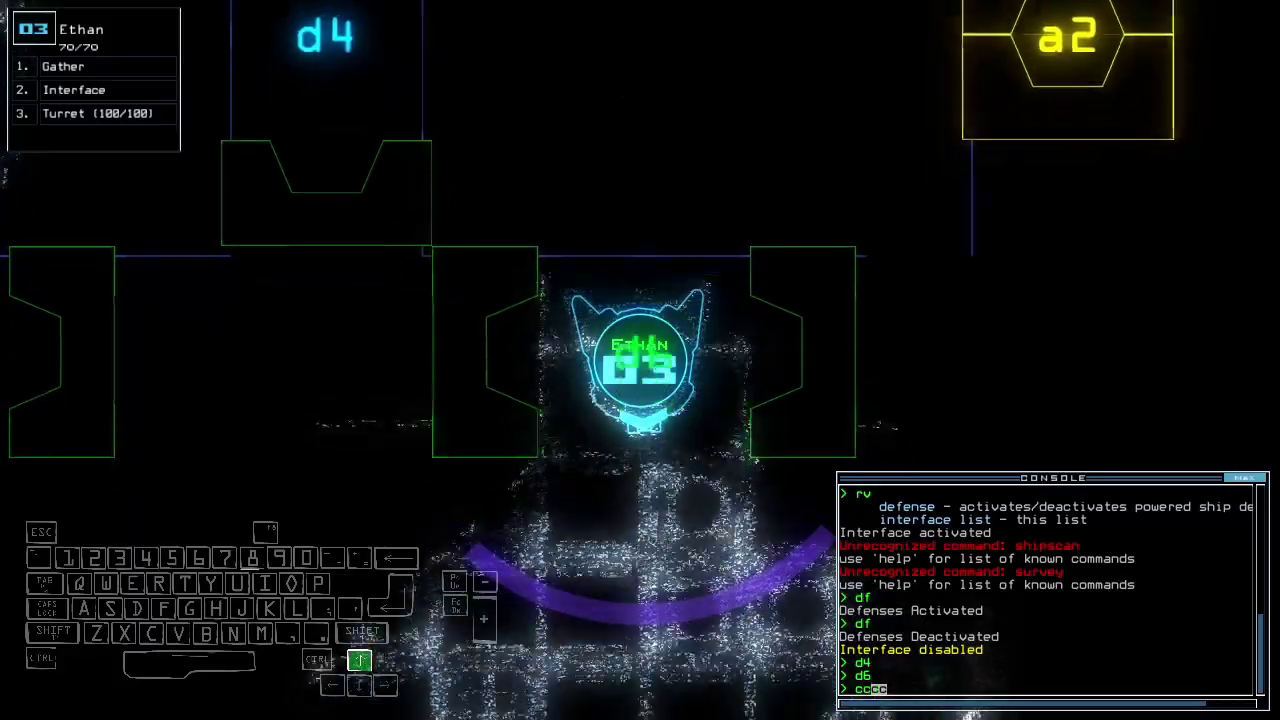
type("cc")
Close nearby doors, open d3 and d5, and check mission time and ship status.
key("Return")
key("Right")
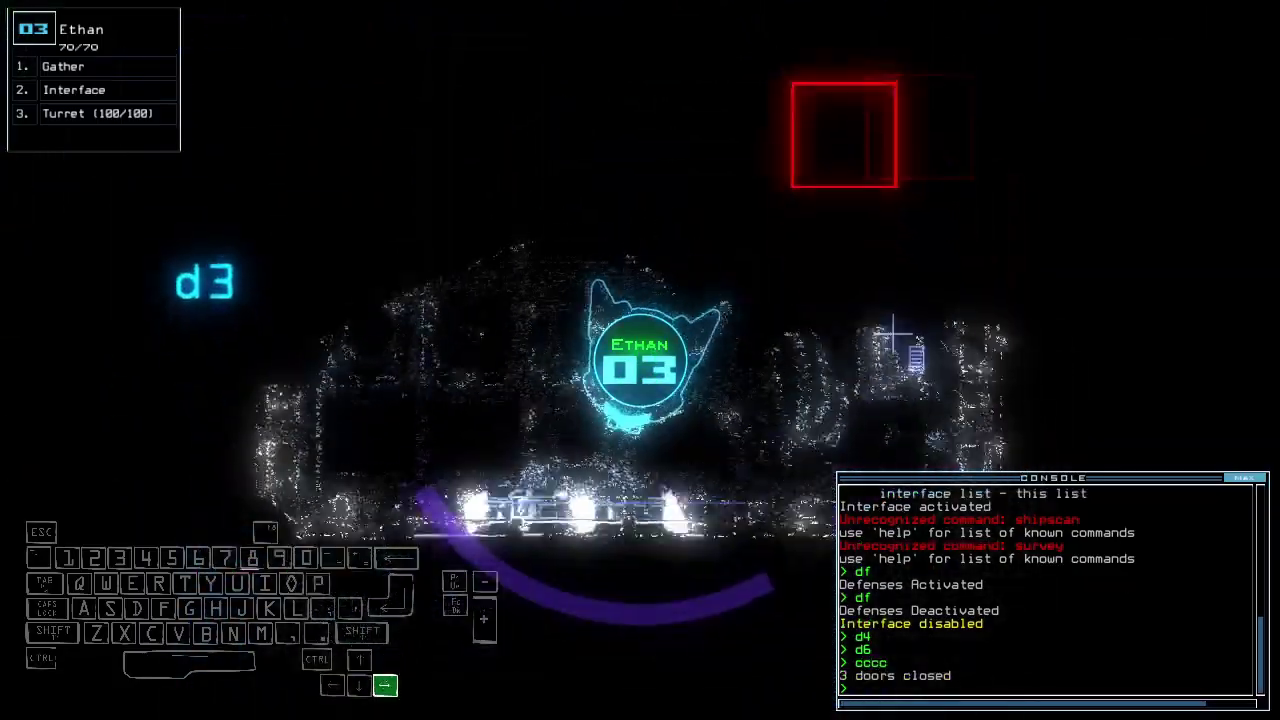
key("Up")
type("d3")
key("Return")
type("te")
key("Return")
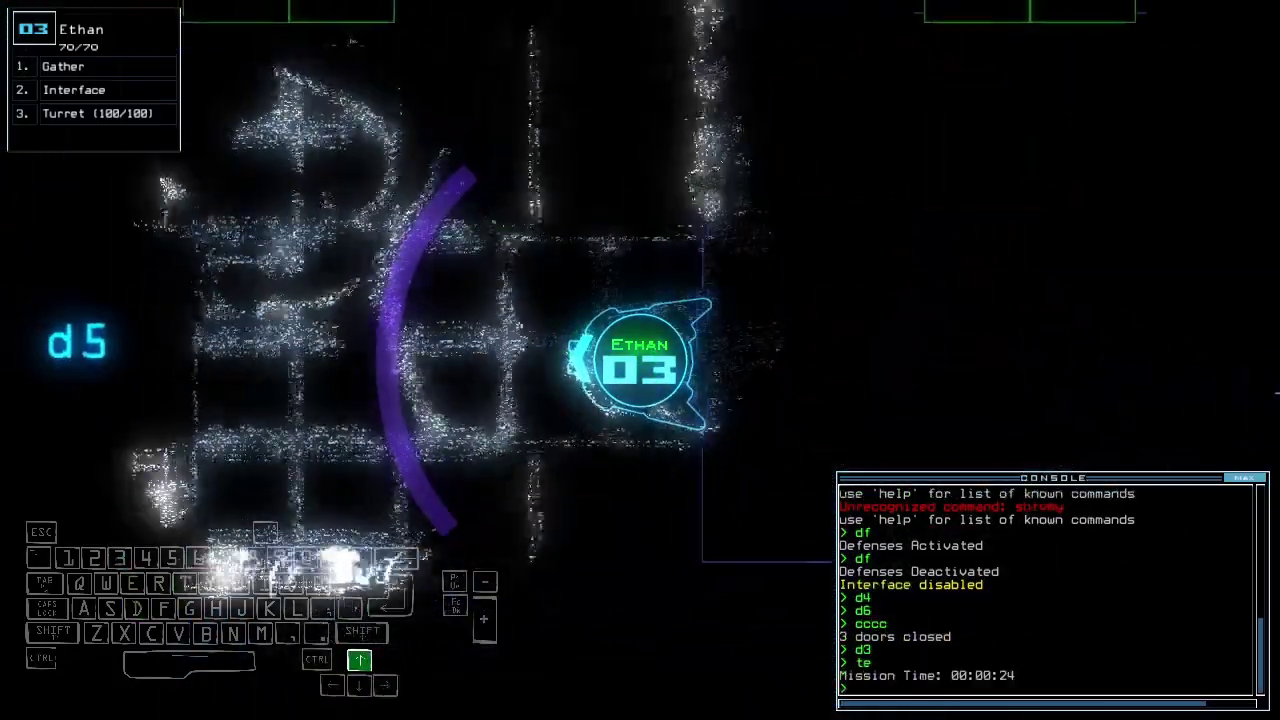
type("d5")
key("Return")
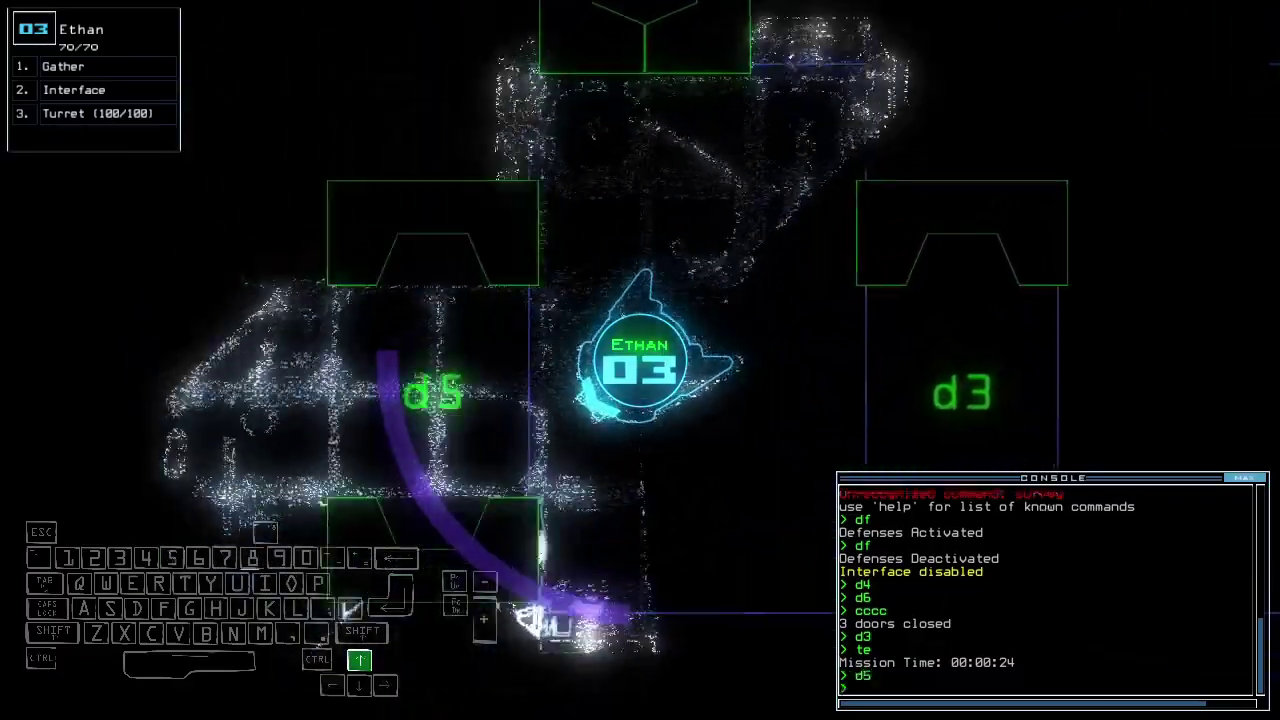
type("status")
key("Return")
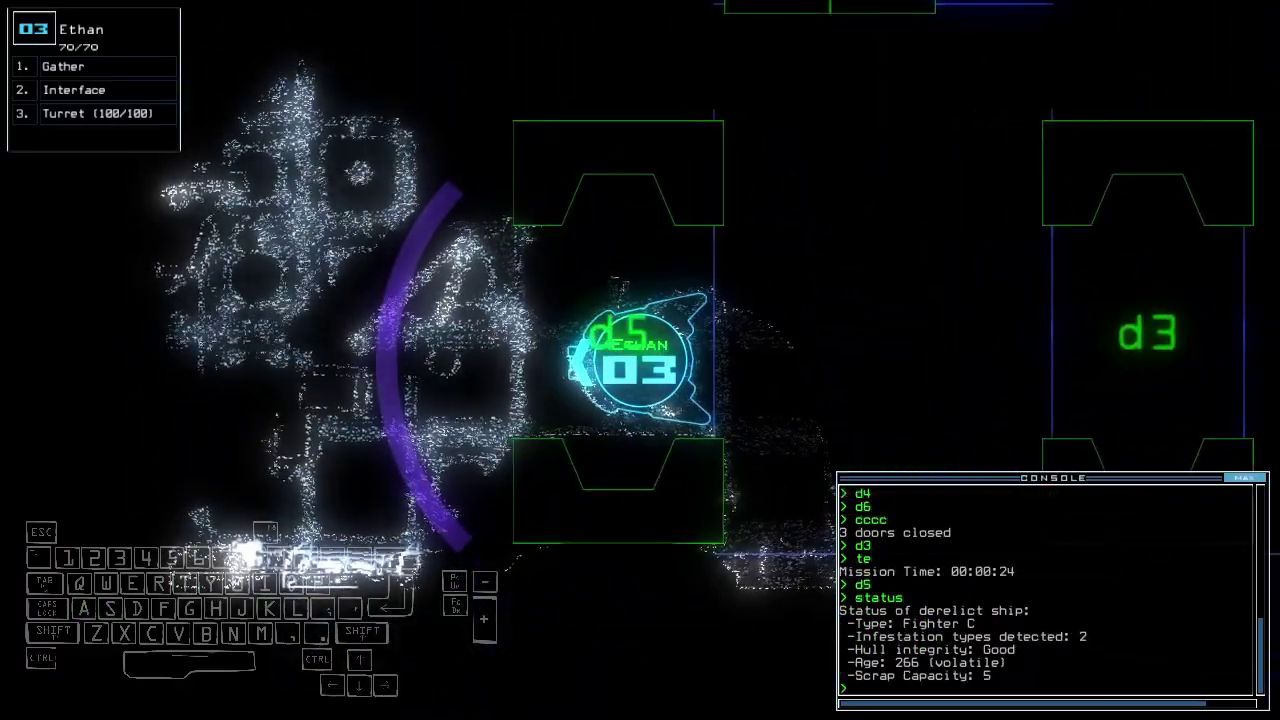
type("cccc")
Close the two open doors, arm drone 03's turret, gather scrap, and pause.
key("Return")
type("d5;tuu")
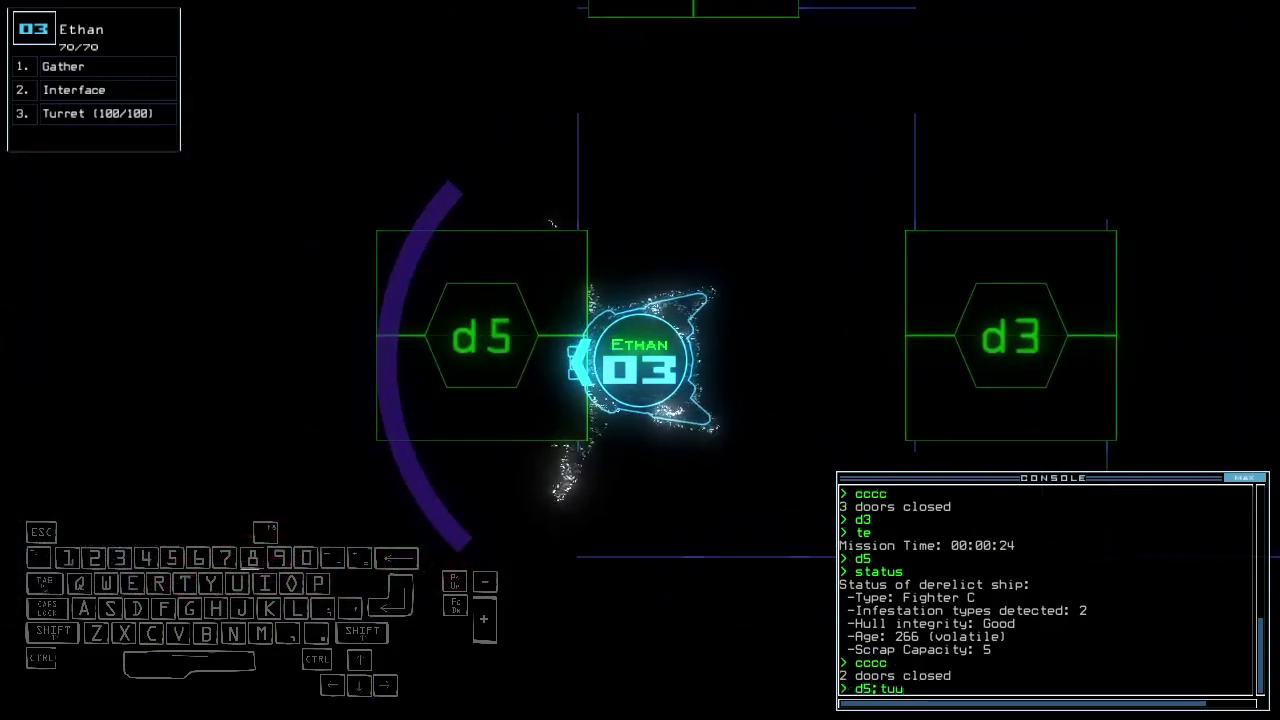
type("rret")
key("Return")
key("Up")
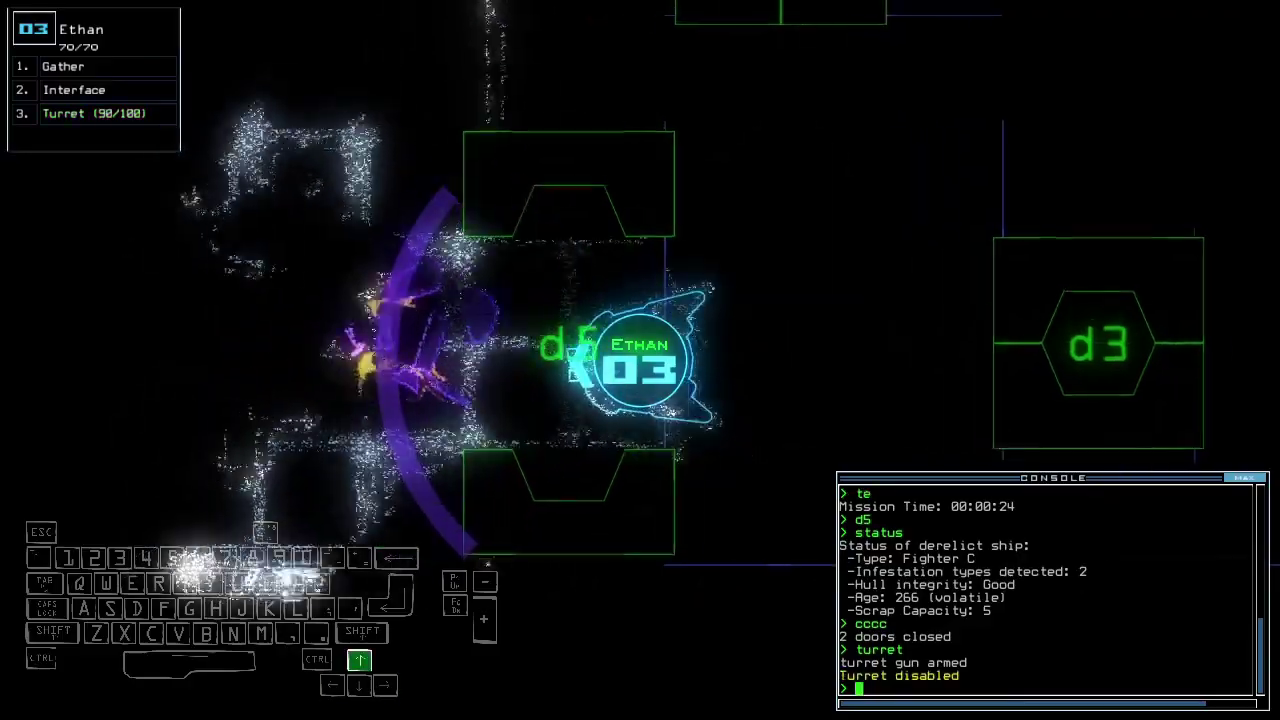
type("g")
key("Return")
key("Left")
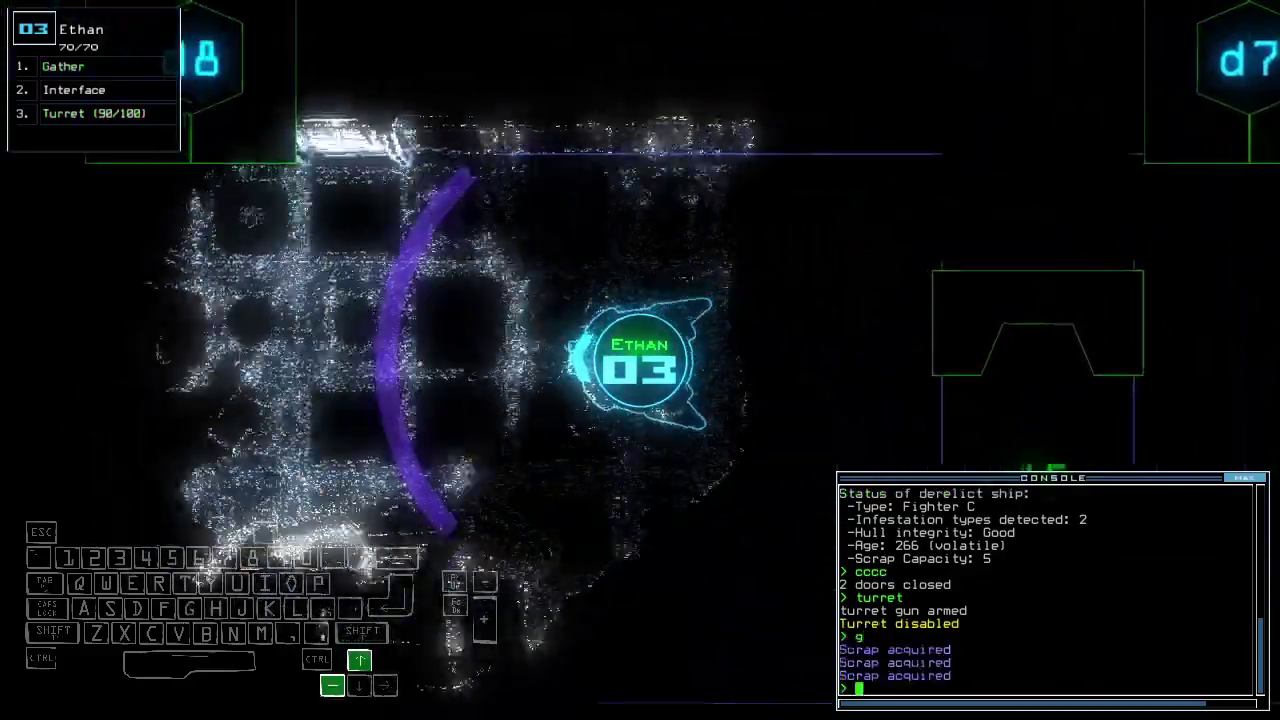
key("Escape")
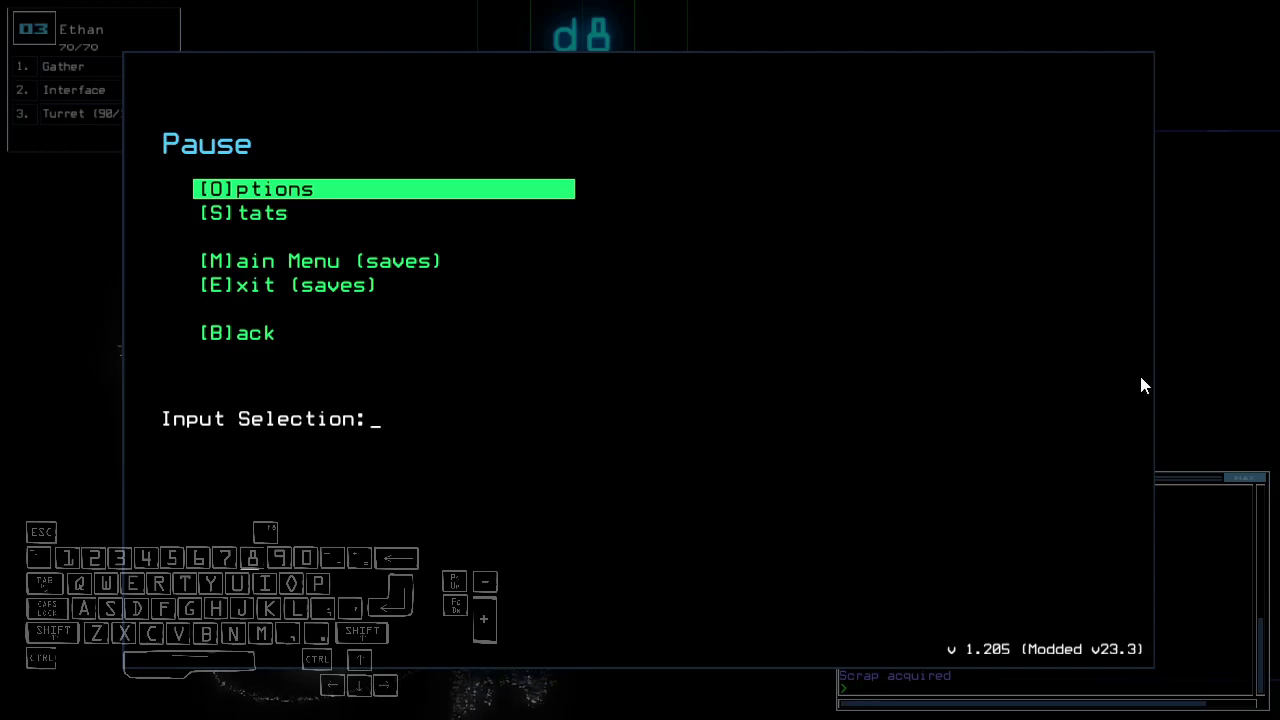
Unpause, gather fuel with drone 03, open door d8 and drive up through it.
key("Escape")
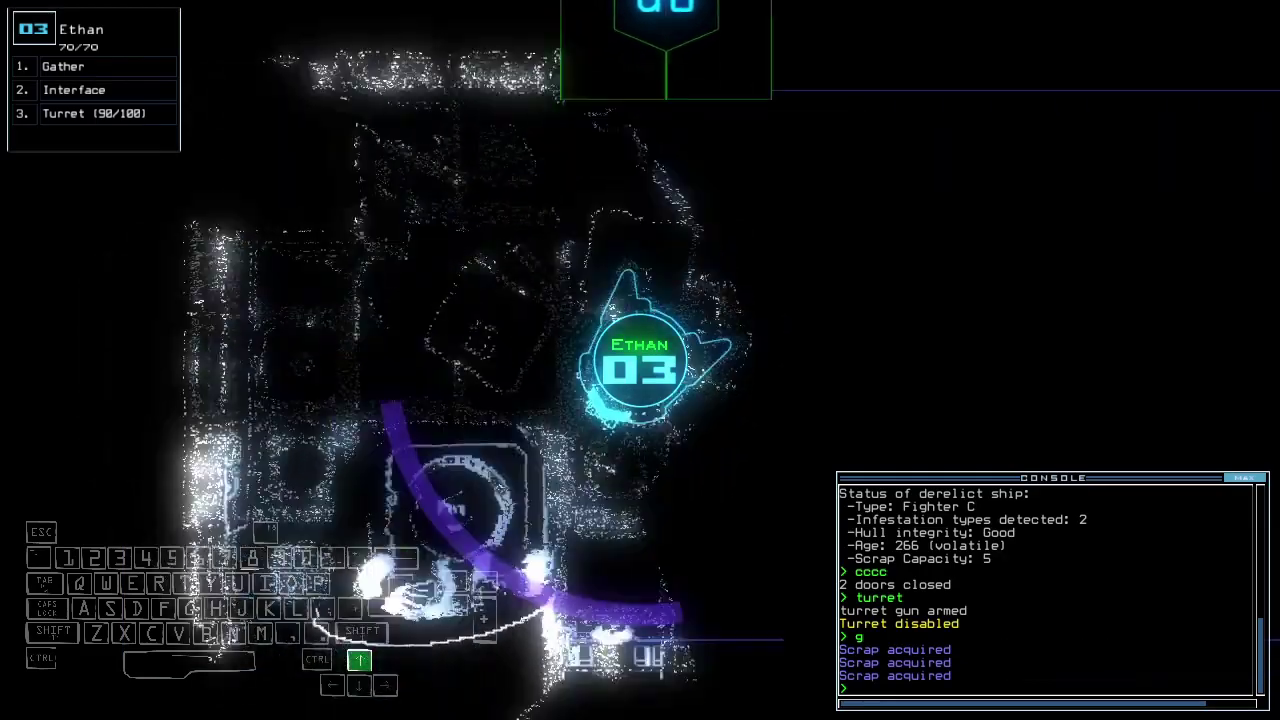
type("g")
key("Return")
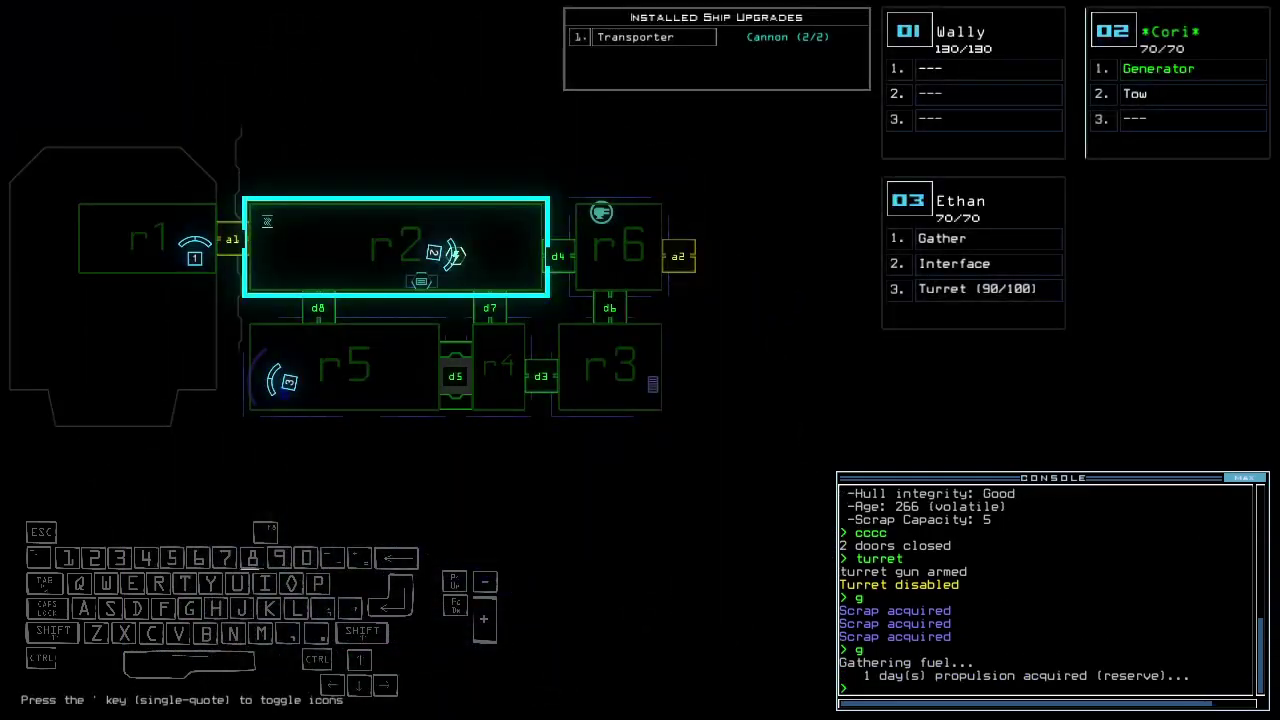
key("Right")
type("d8")
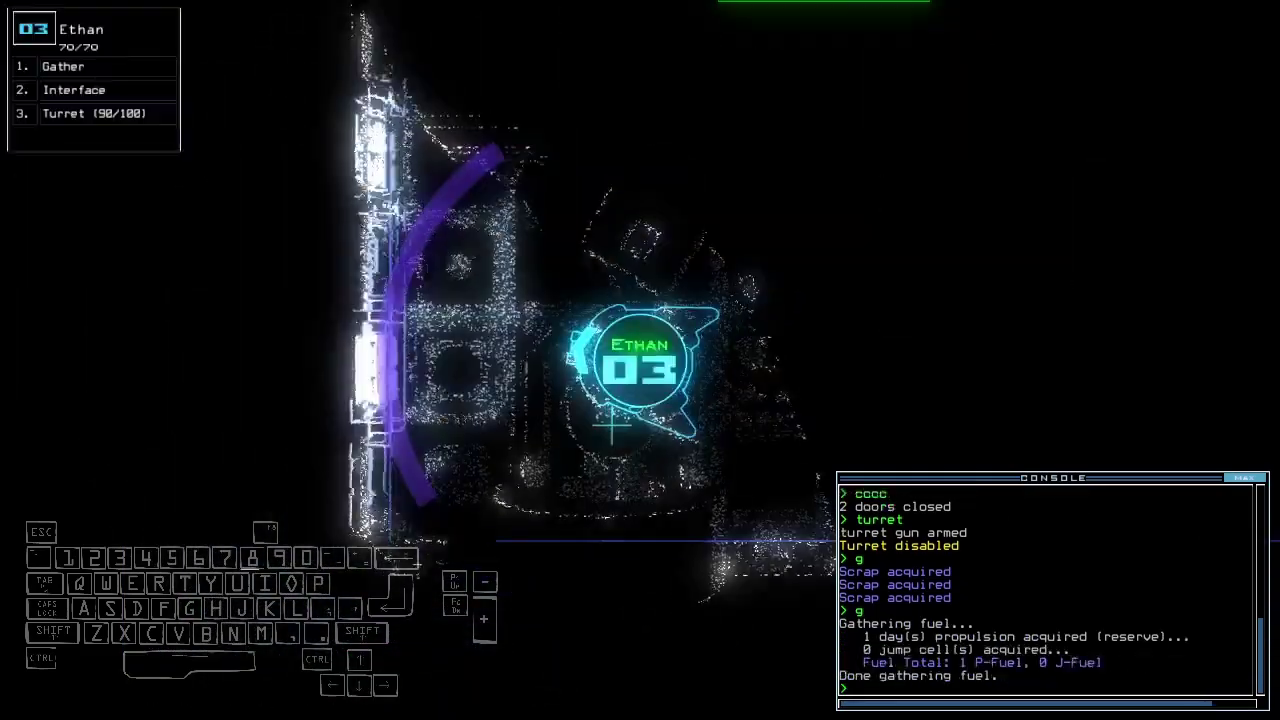
key("Return")
key("Up")
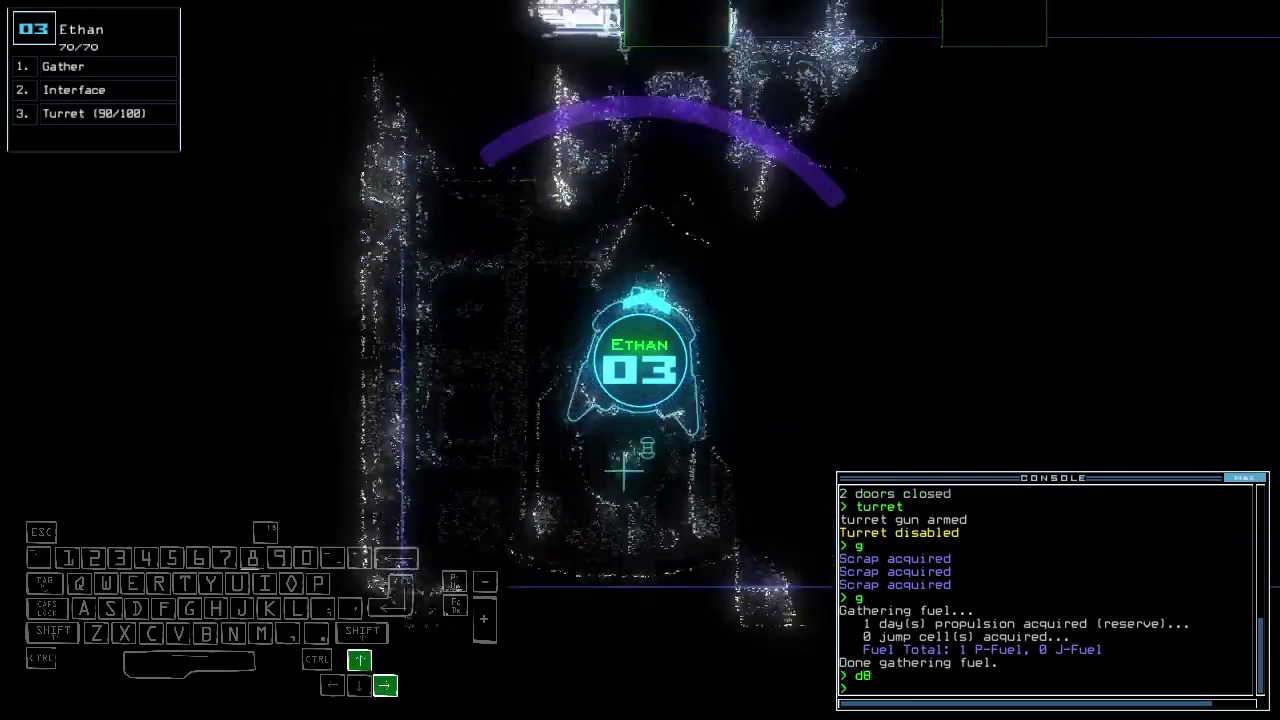
type("ty;out")
Run out to leave the derelict and dismiss the 605-point score summary.
key("Return")
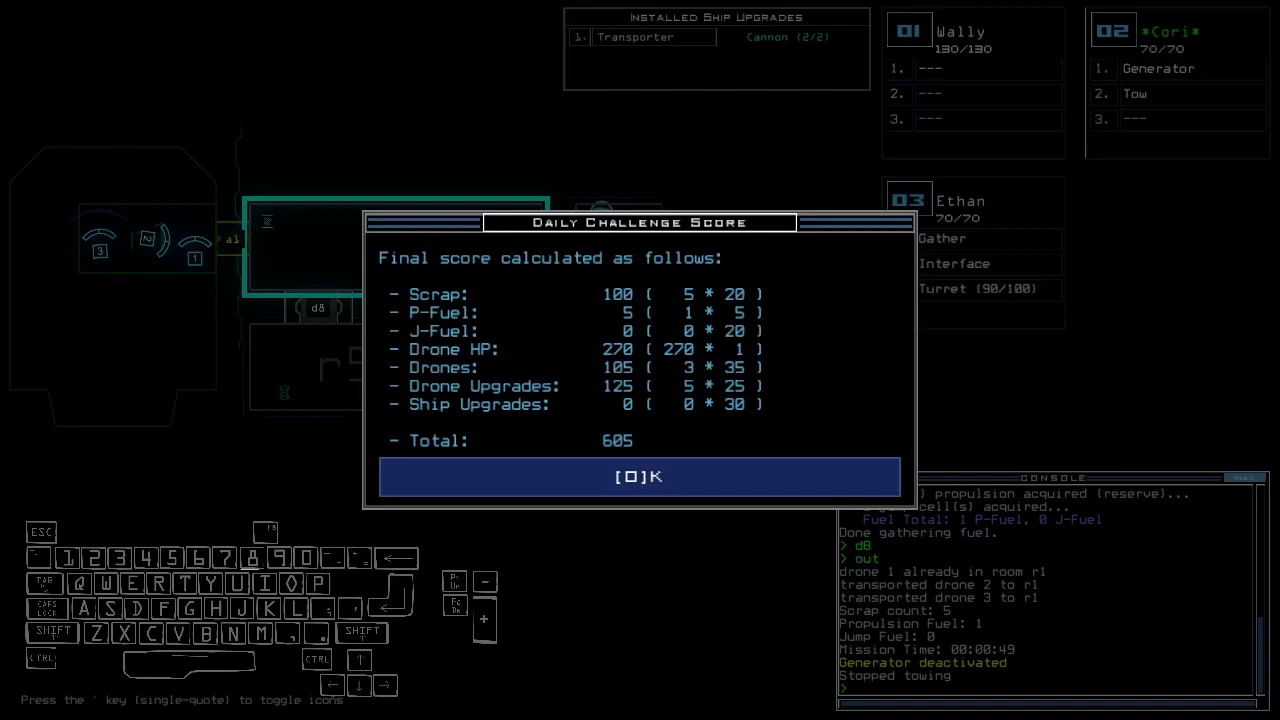
key("o")
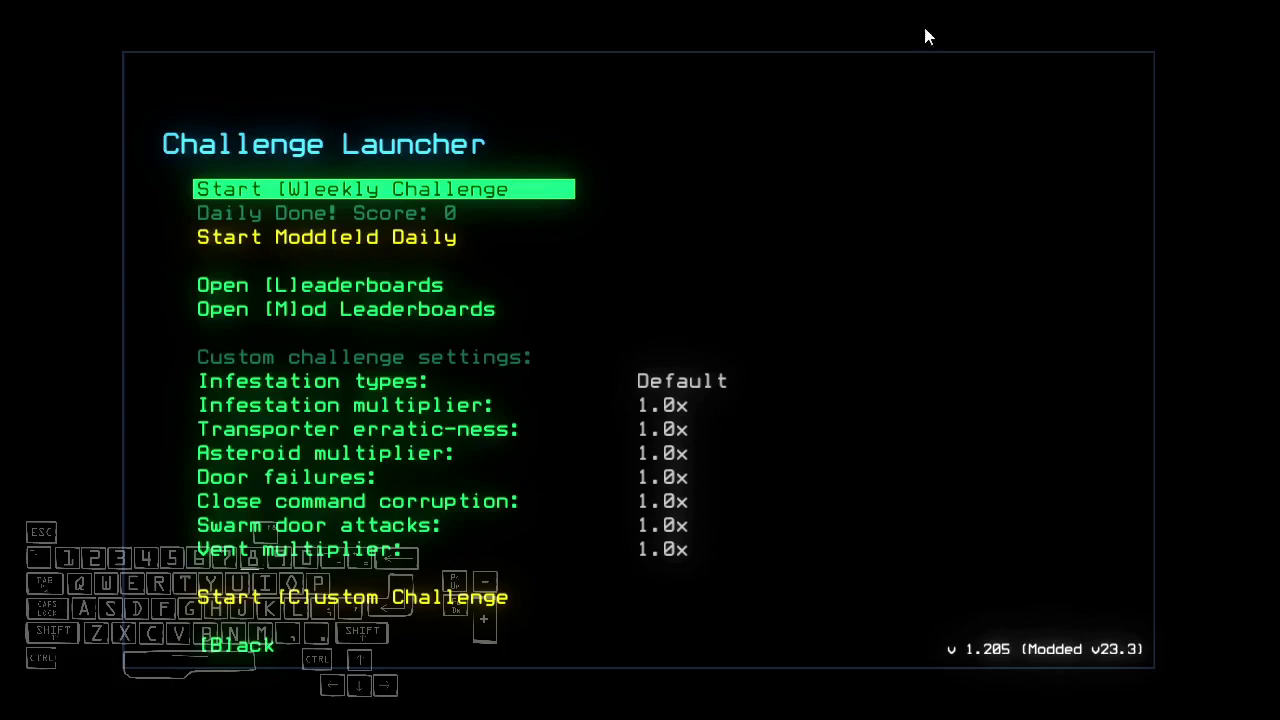
Move the launcher selection down to Start Modded Daily.
key("Down")
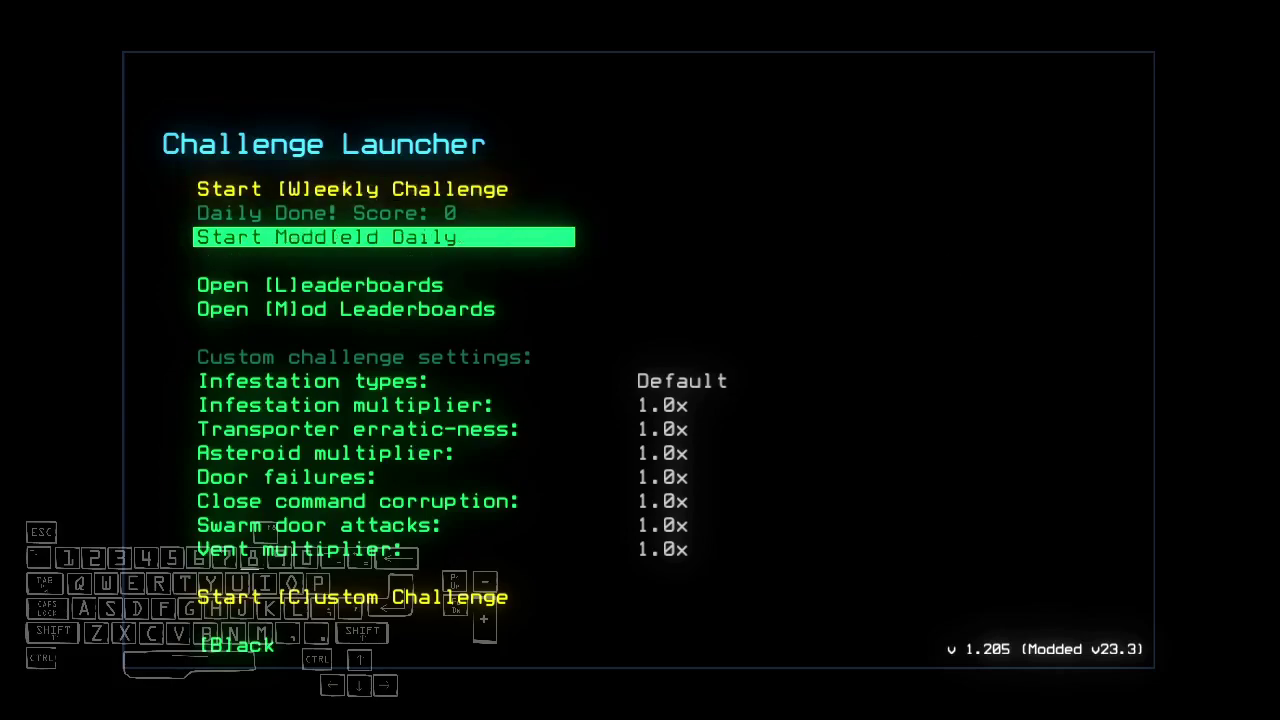
Launch the Modded Daily, run ready 3;set 2, then swap the turret to drone 3.
key("Return")
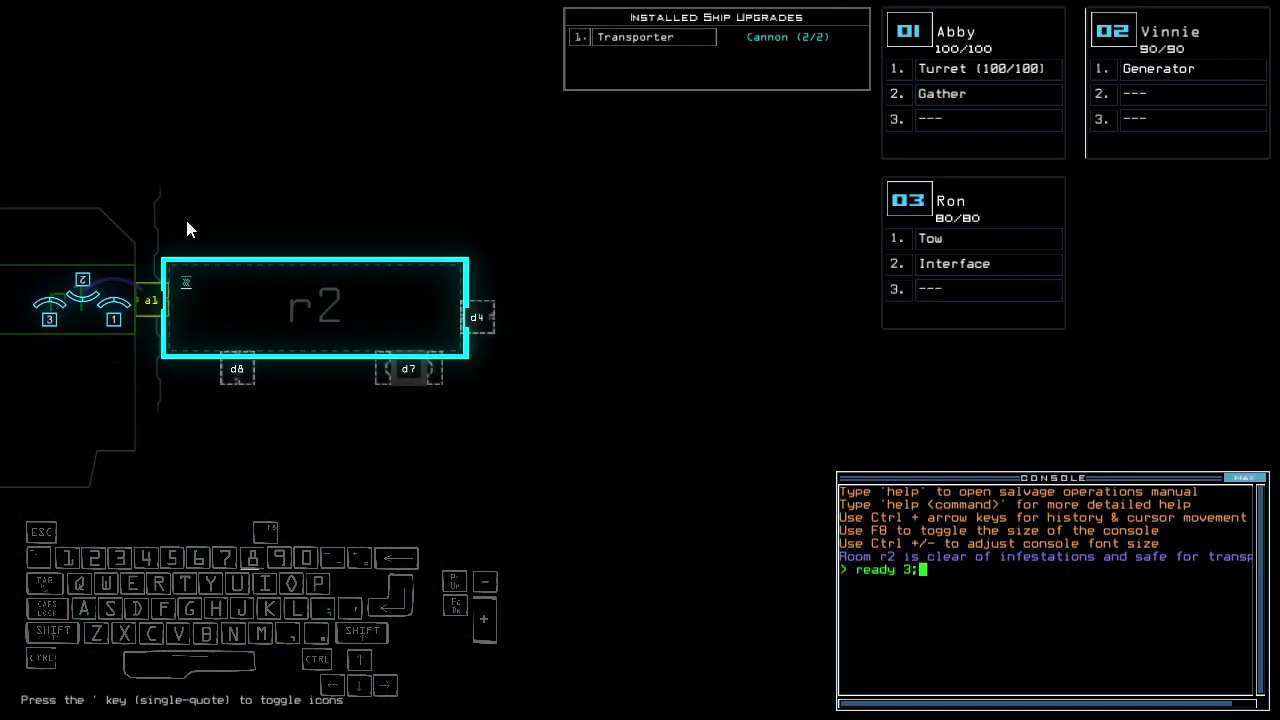
type("set 2;")
key("Return")
type("swap ")
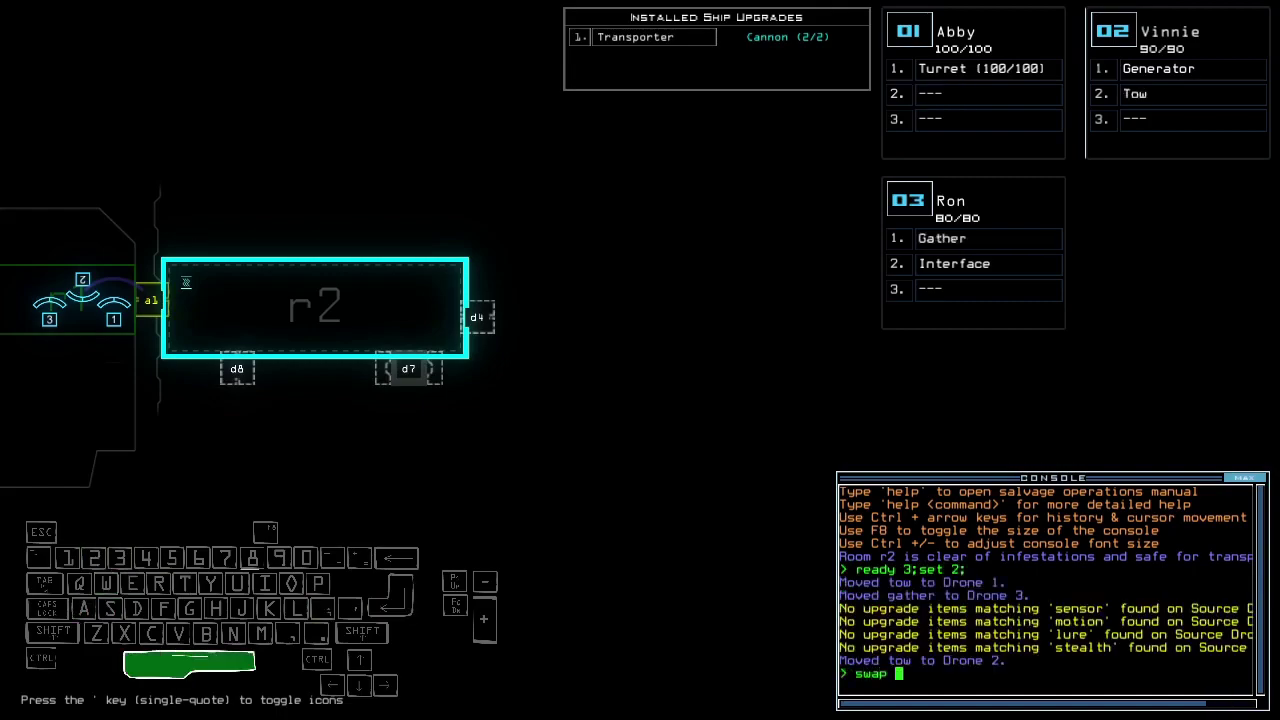
type("3 tu")
key("Return")
type("transport 2 3 r2")
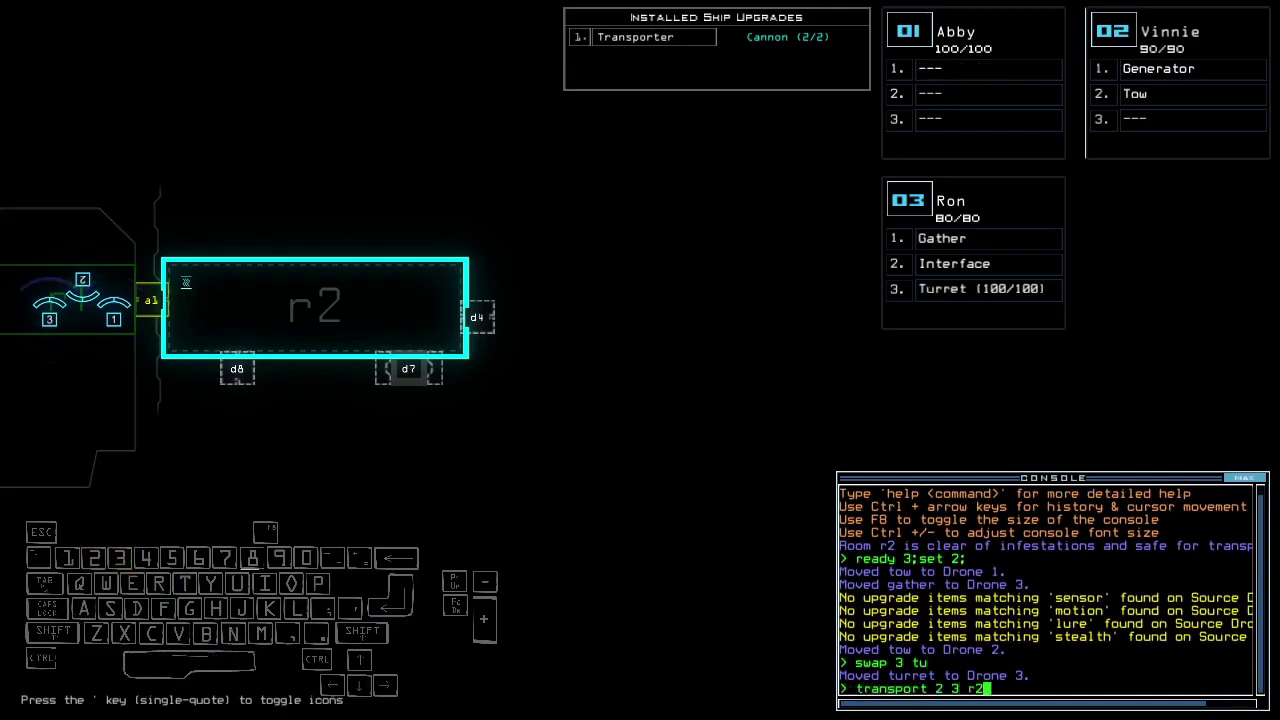
Transport drones 2 and 3 into r2, power the generator, and gather scrap.
key("Return")
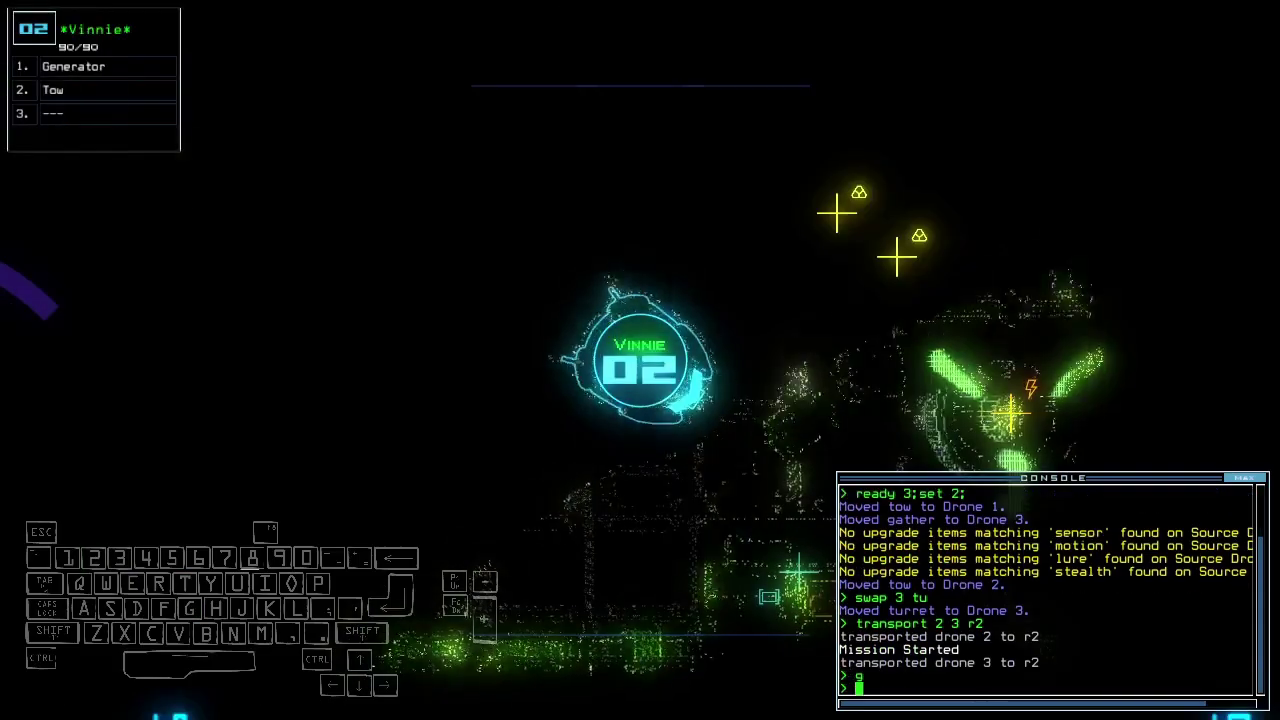
key("Up")
type("g")
key("Return")
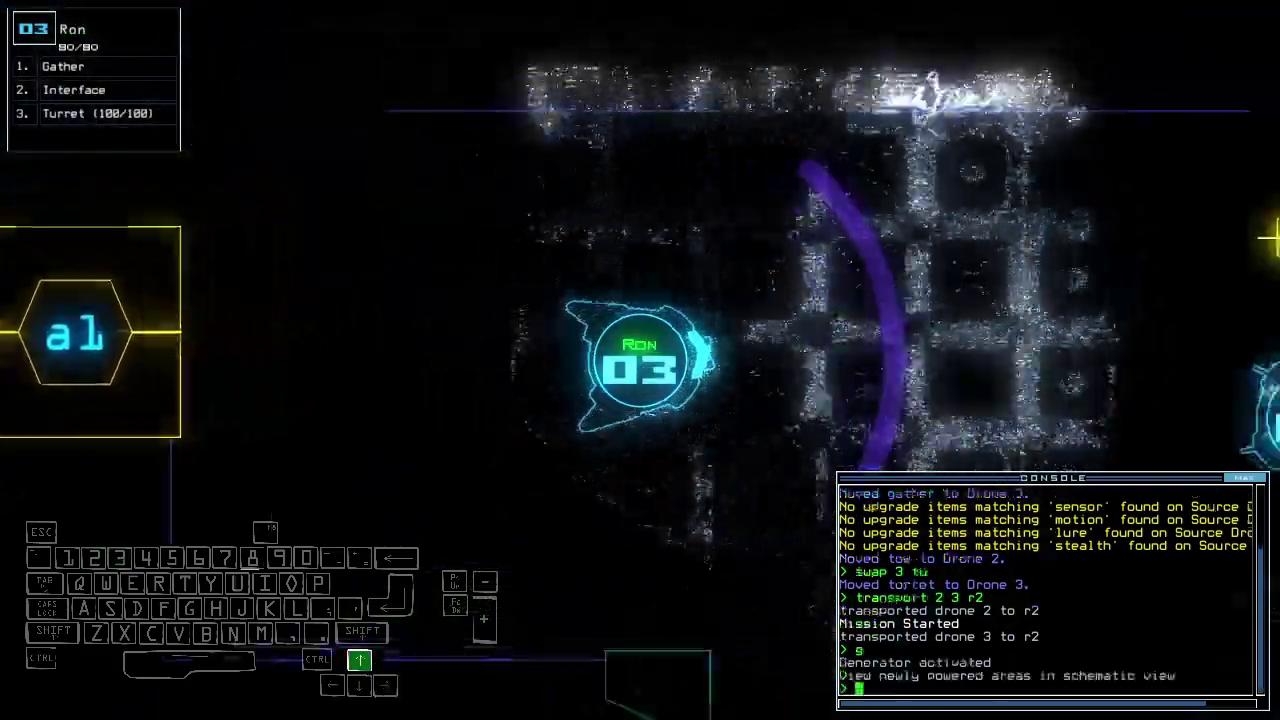
key("Right")
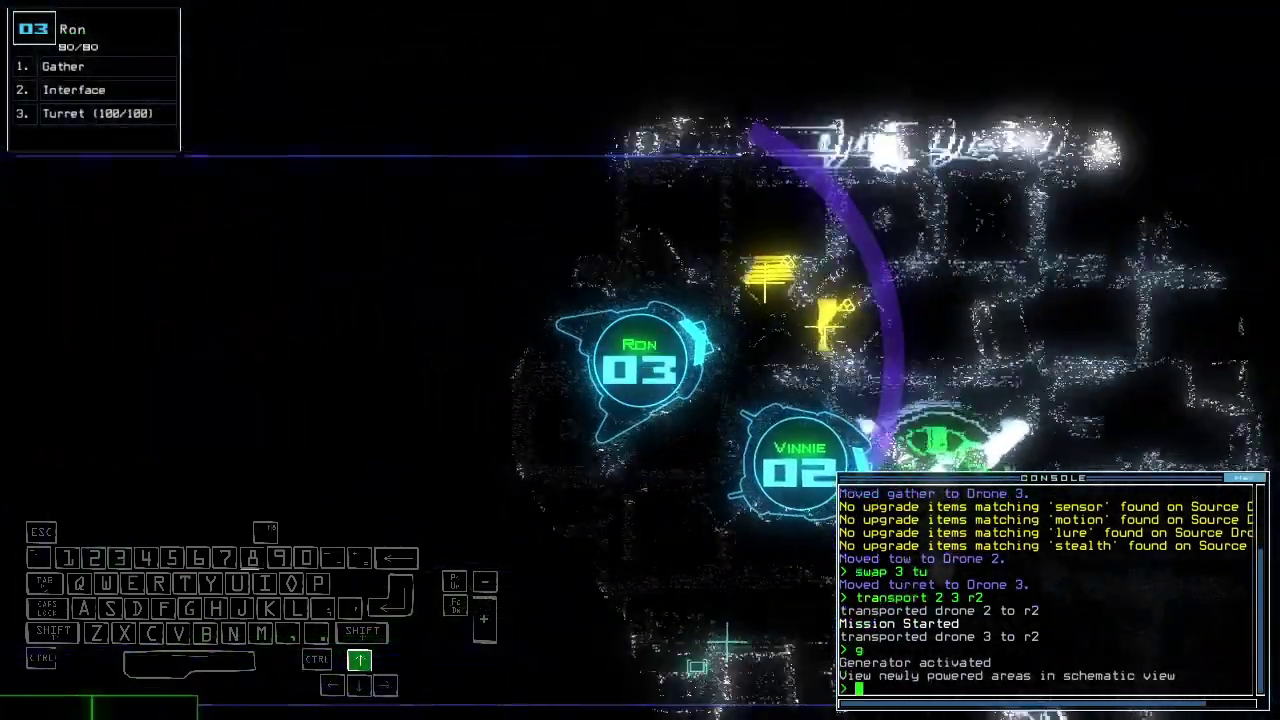
type("g")
key("Return")
type("d4")
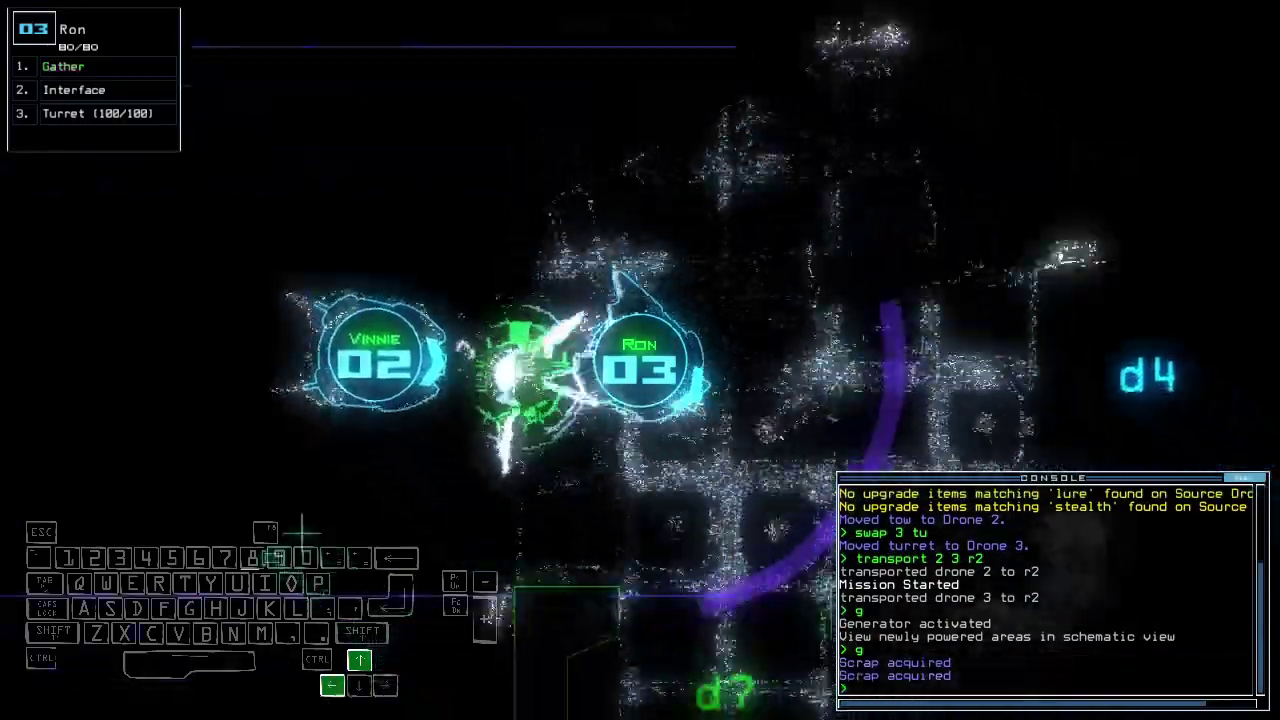
Steer drone 03 through the ship, opening doors d4, d6, d3 and d5.
key("Return")
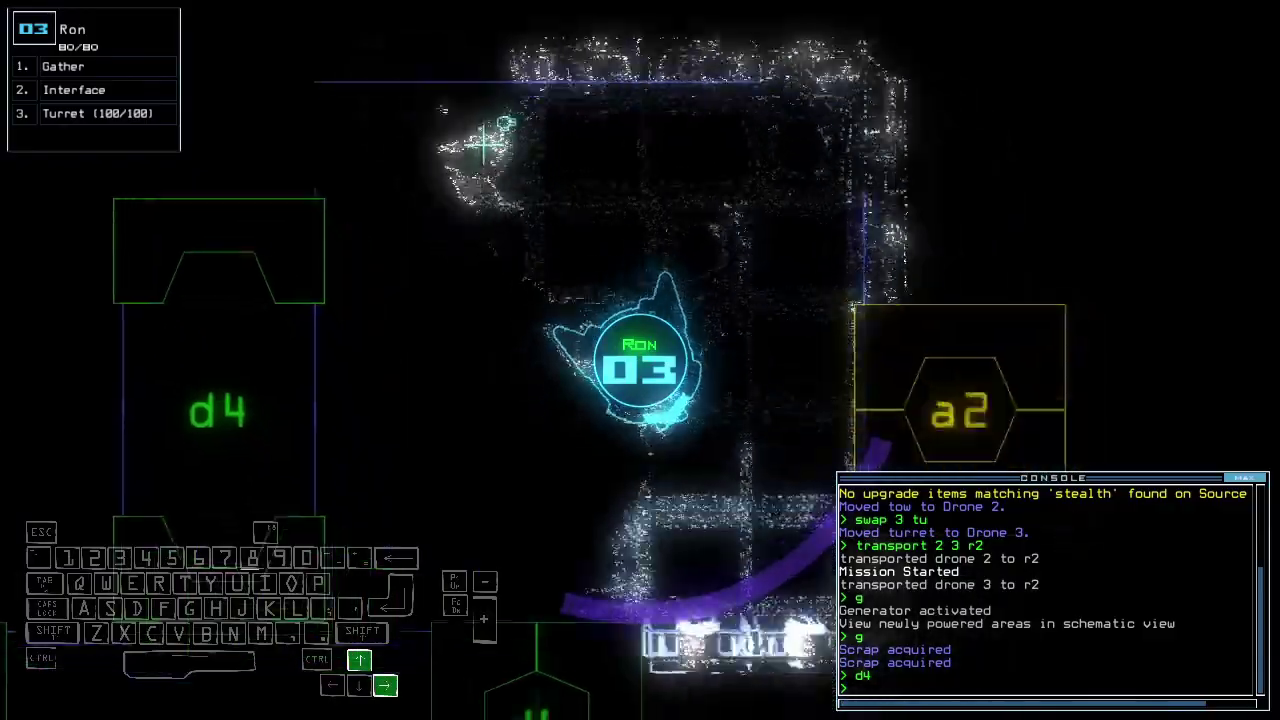
type("d")
key("Left")
type("6")
key("Return")
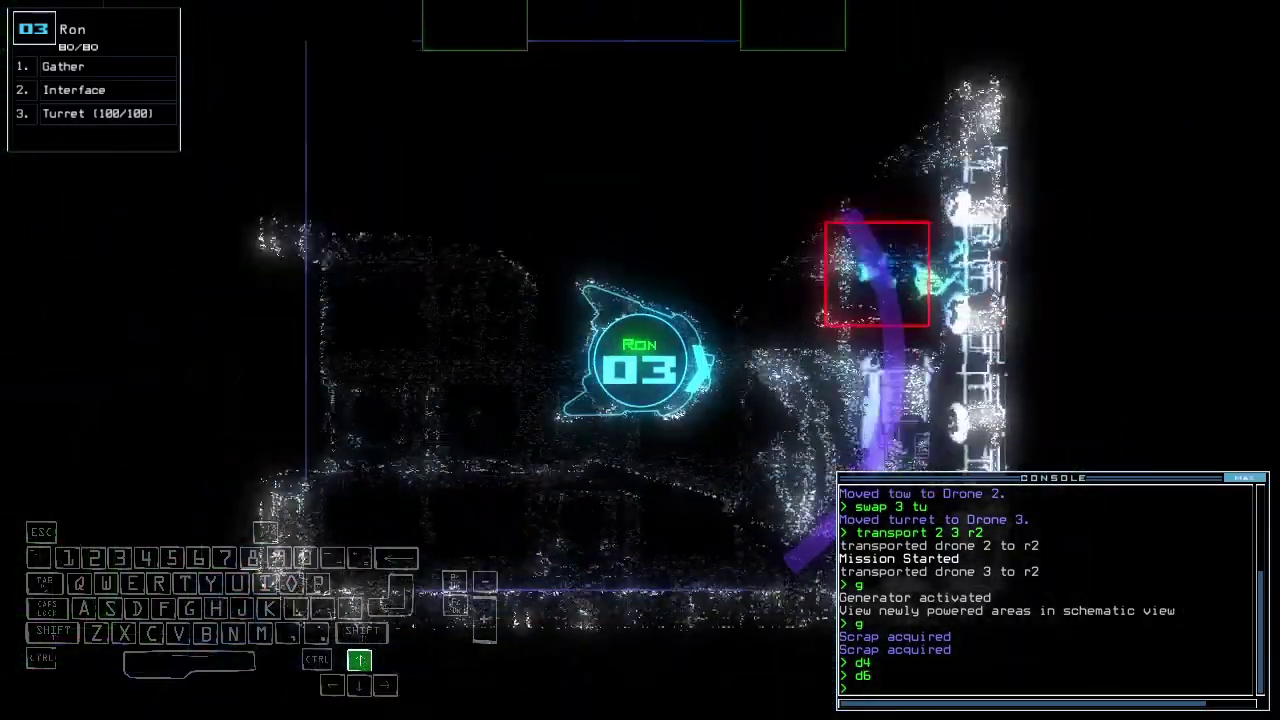
key("Right")
type("d3")
key("Return")
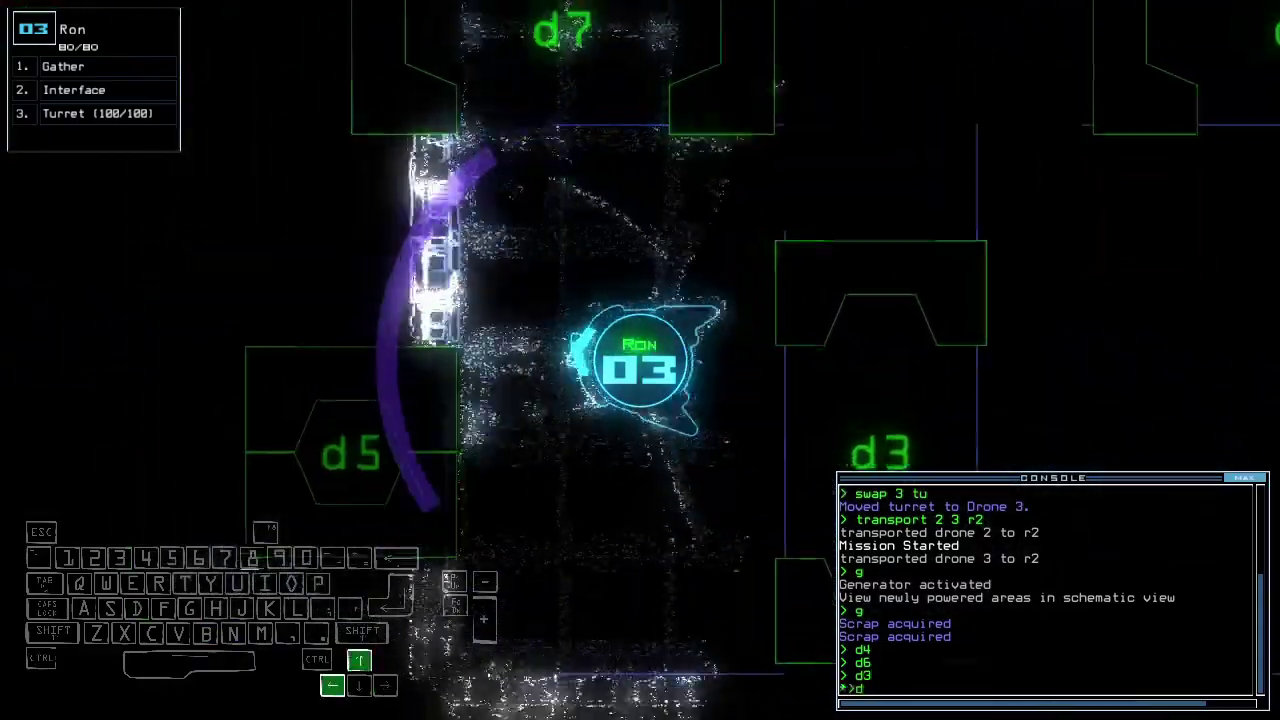
type("d5")
key("Return")
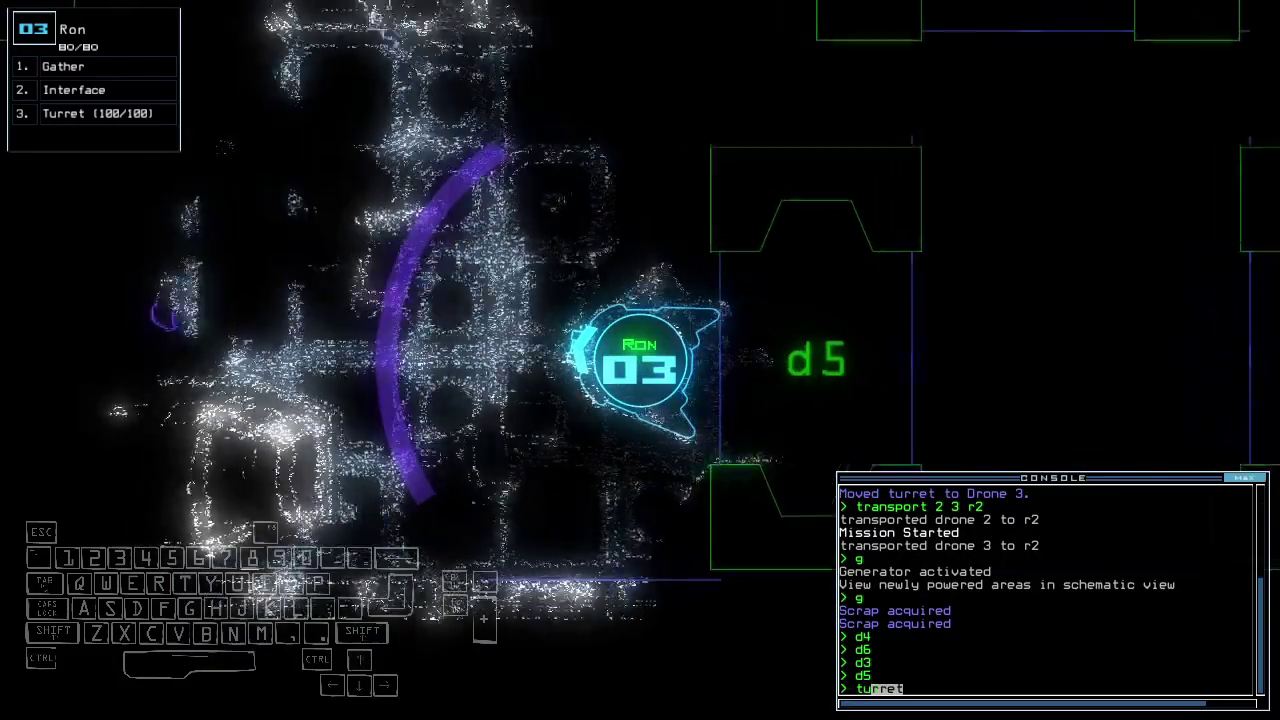
type("turret")
Arm drone 03's turret and collect scrap while driving through the room.
key("Return")
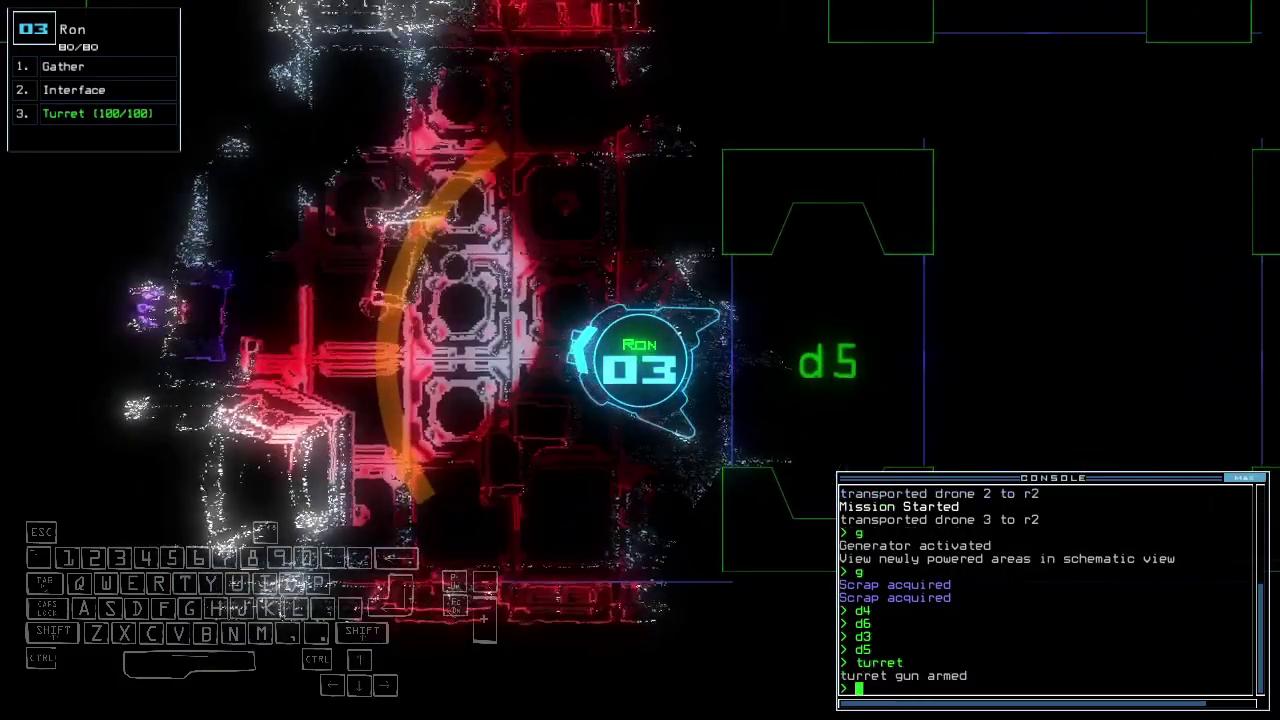
key("Down")
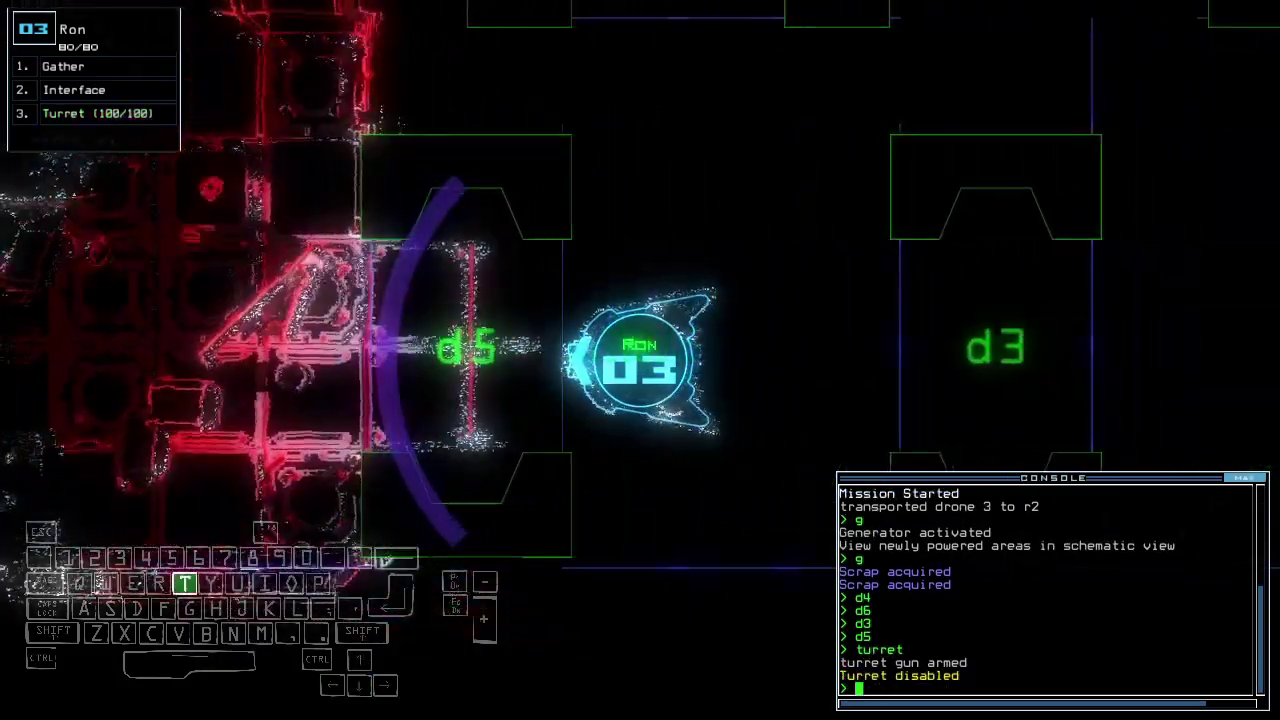
type("turret")
key("Return")
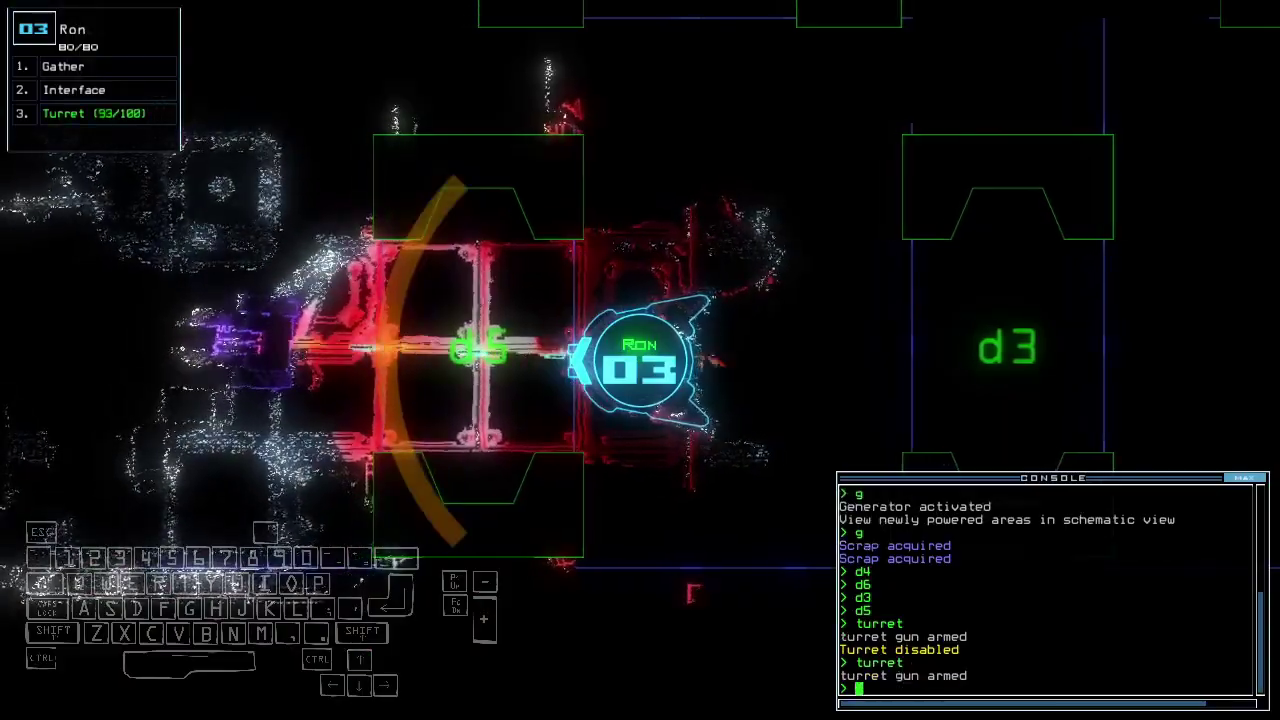
key("Up")
key("Left")
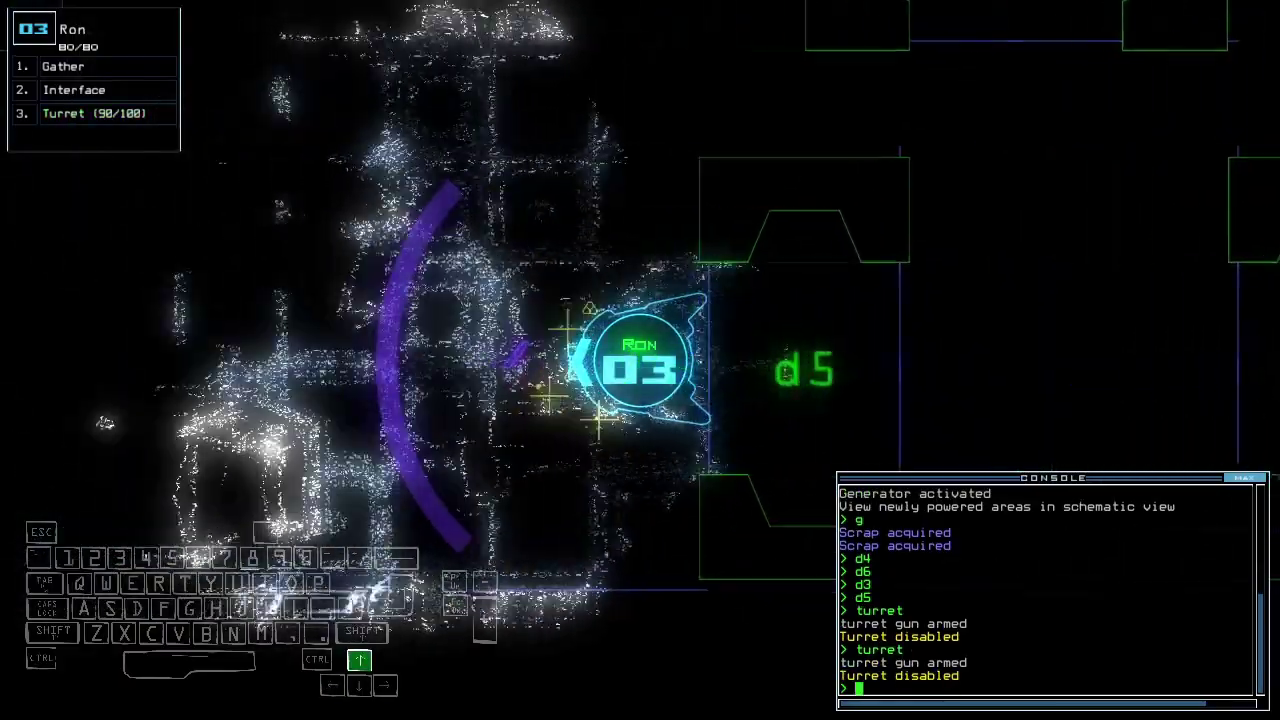
type("g")
key("Return")
key("Down")
key("Up")
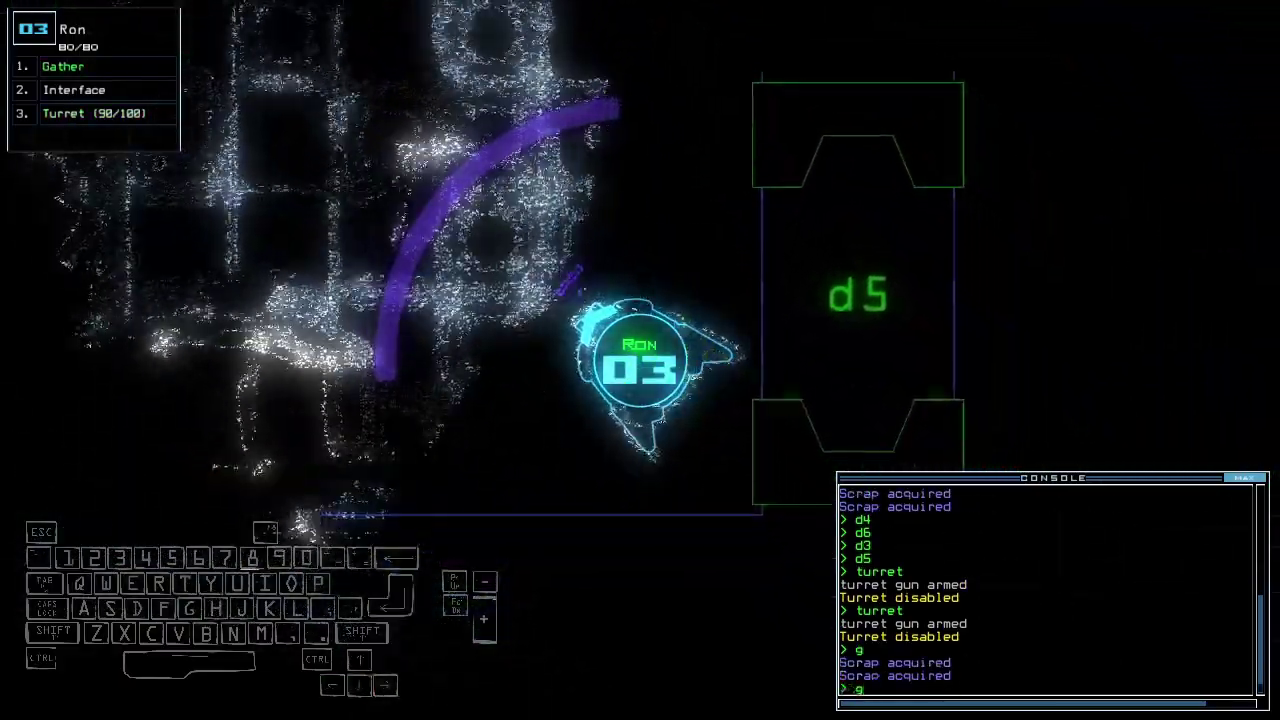
type("g")
key("Return")
type("d8")
Open door d8 and gather fuel while driving drone 03 into the room.
key("Return")
type("g")
key("Return")
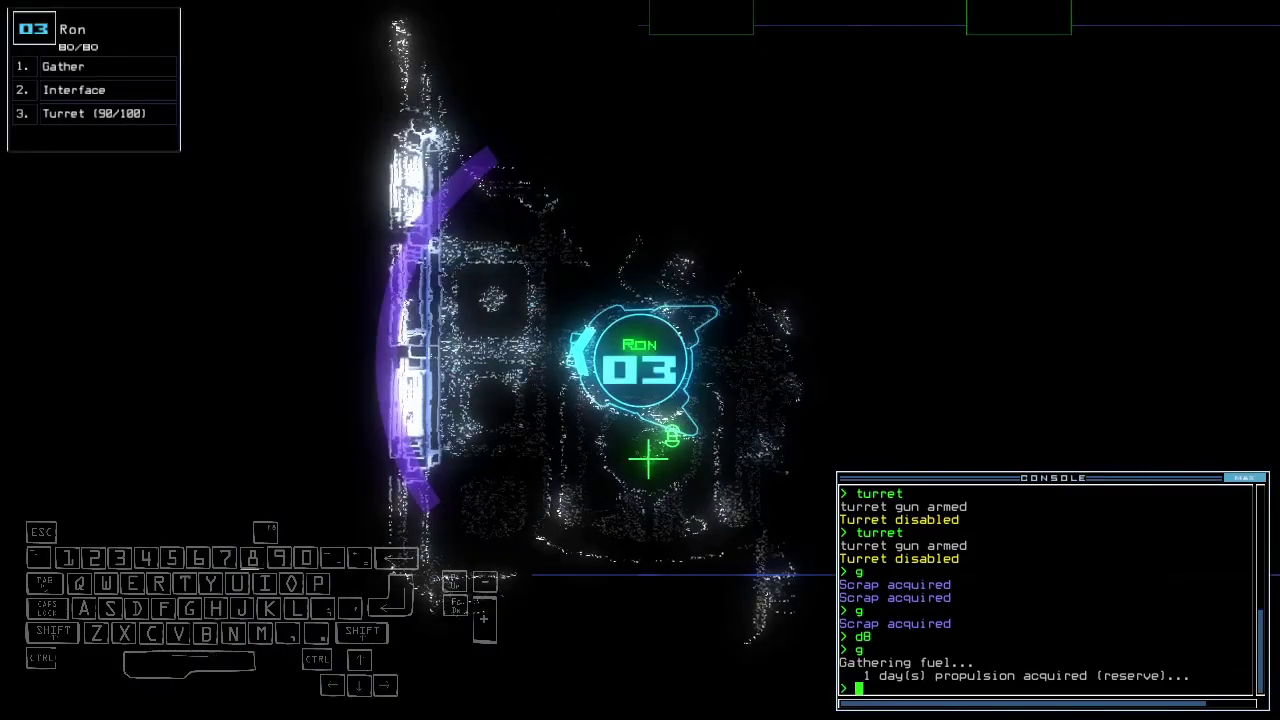
key("Up")
key("Right")
type("ty")
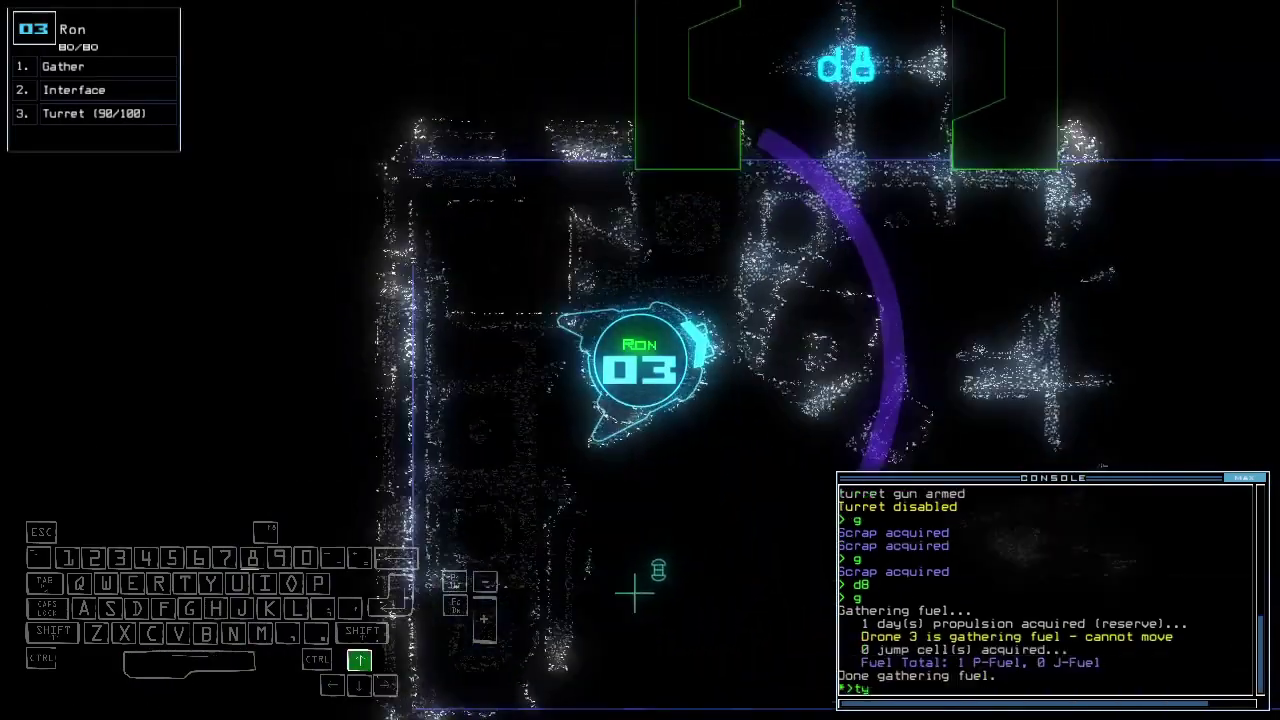
type(";out")
Run out, dismiss the score, leave the empty leaderboard, and start Modded Daily again.
key("Return")
key("space")
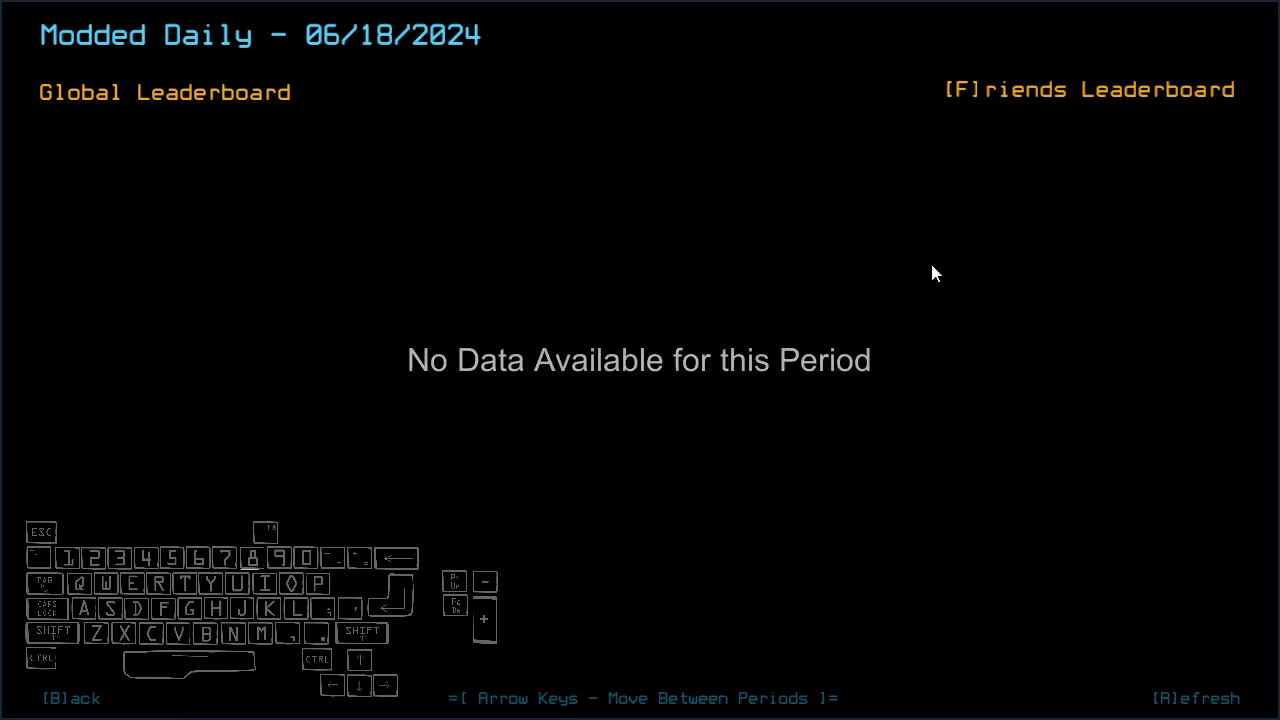
key("b")
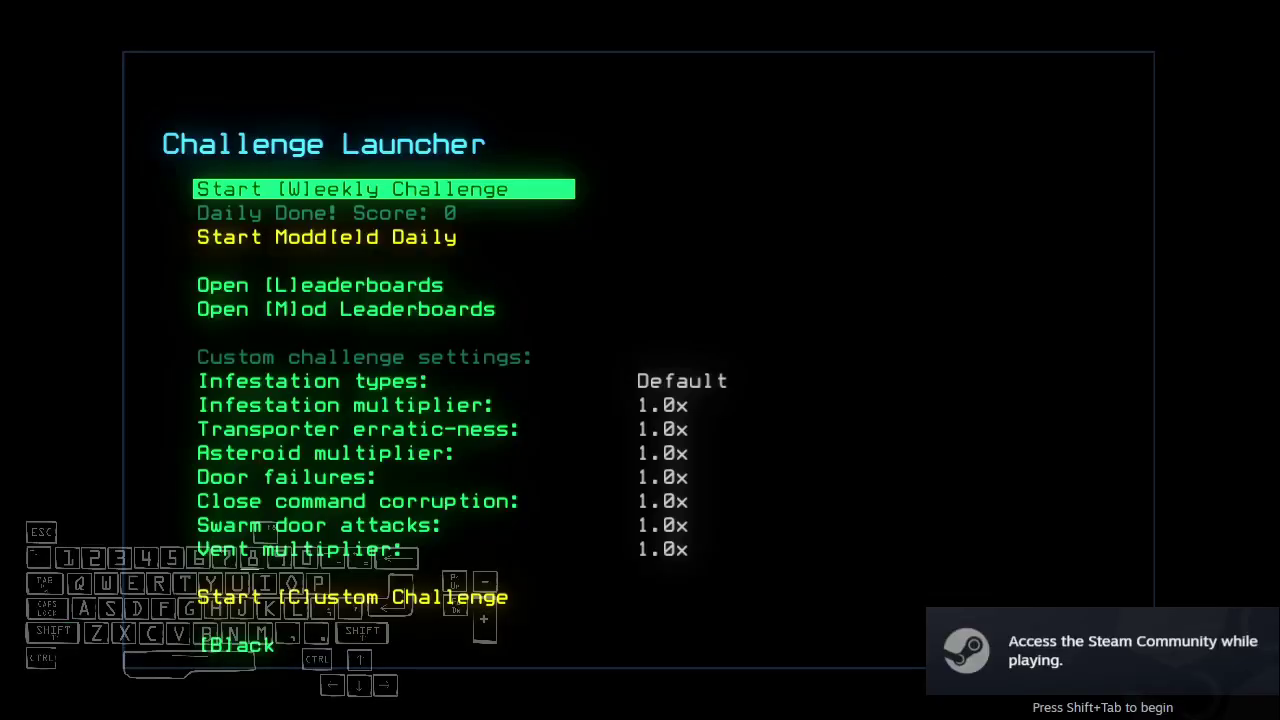
key("Down")
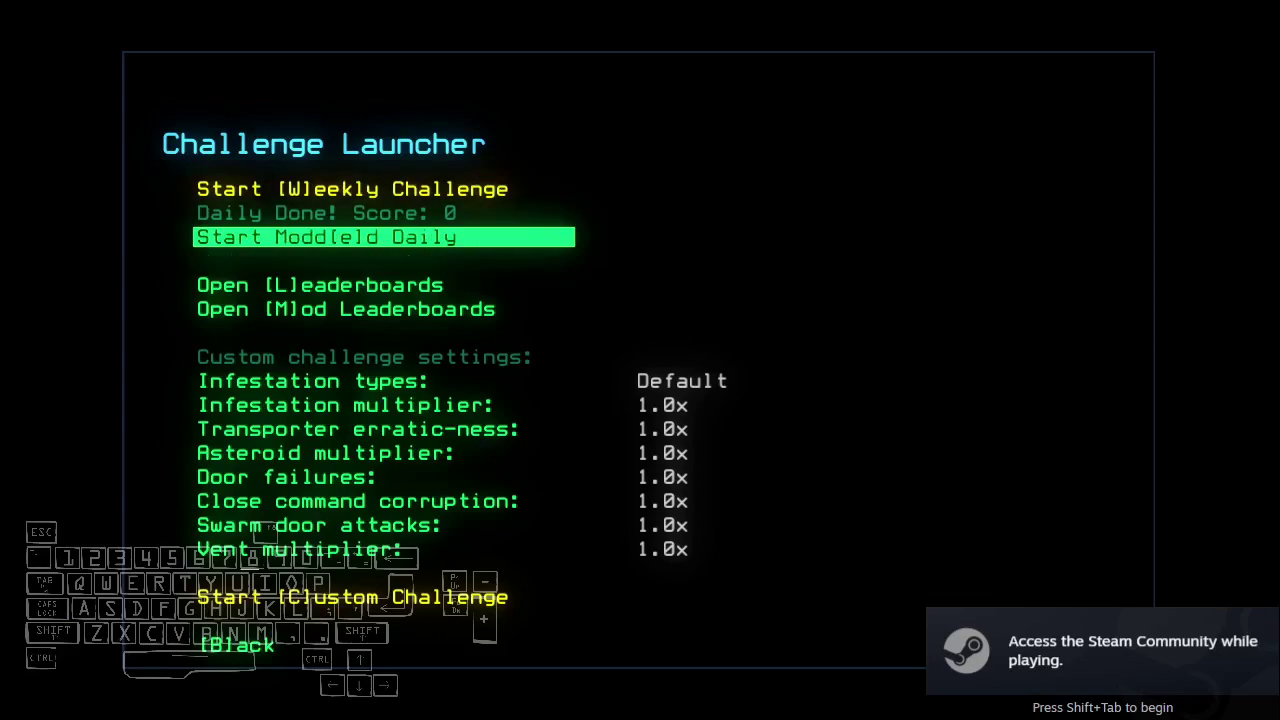
key("Return")
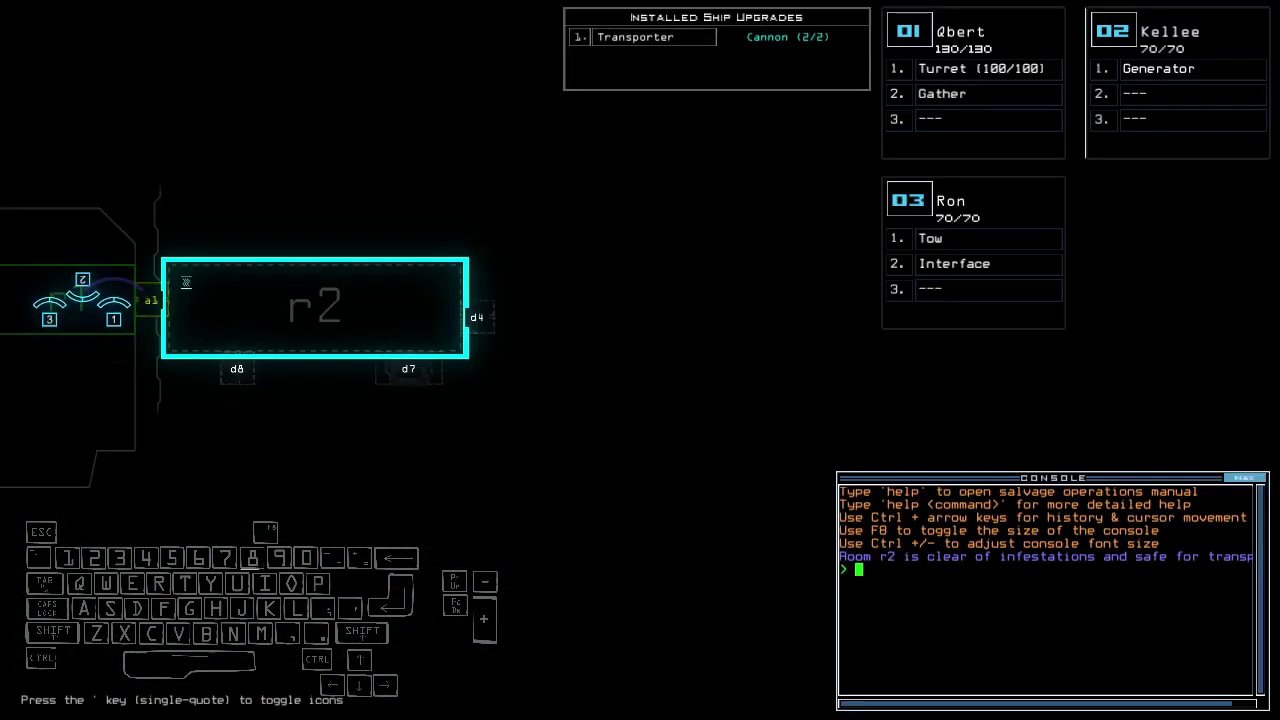
type("ready 3;set 2;")
Run 'ready 3;set 2;' and 'swap 3 tu' so Ron carries the Turret and Kellee keeps Generator and Tow.
key("Return")
type("swap 3 tu")
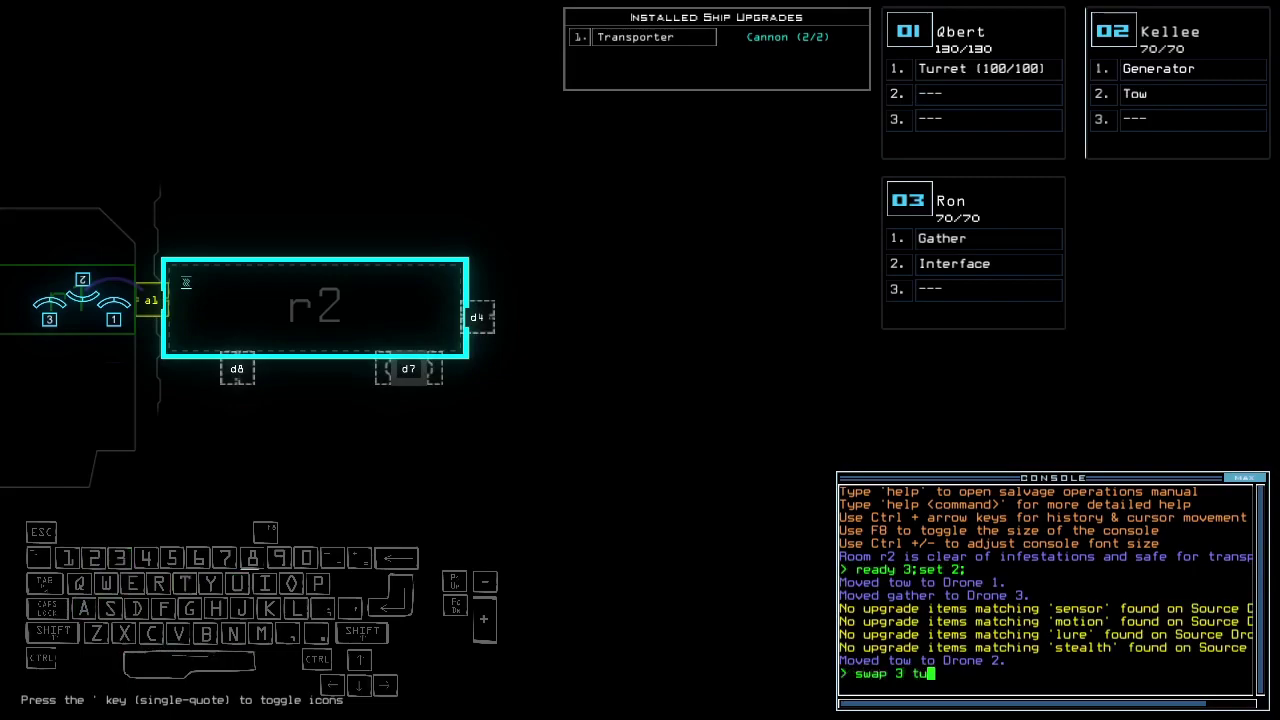
key("Return")
type("transport 2 3 r2")
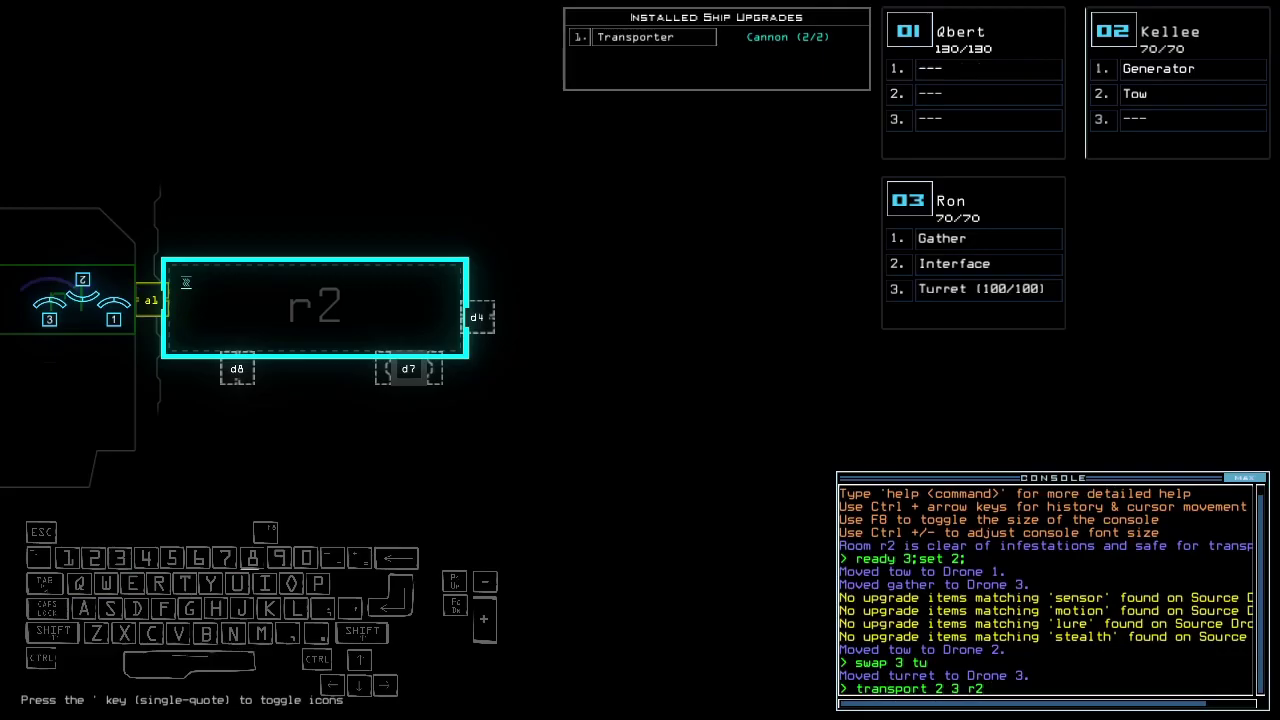
Transport drones 2 and 3 into r2, power the generator and gather nearby scrap.
key("Return")
type("g")
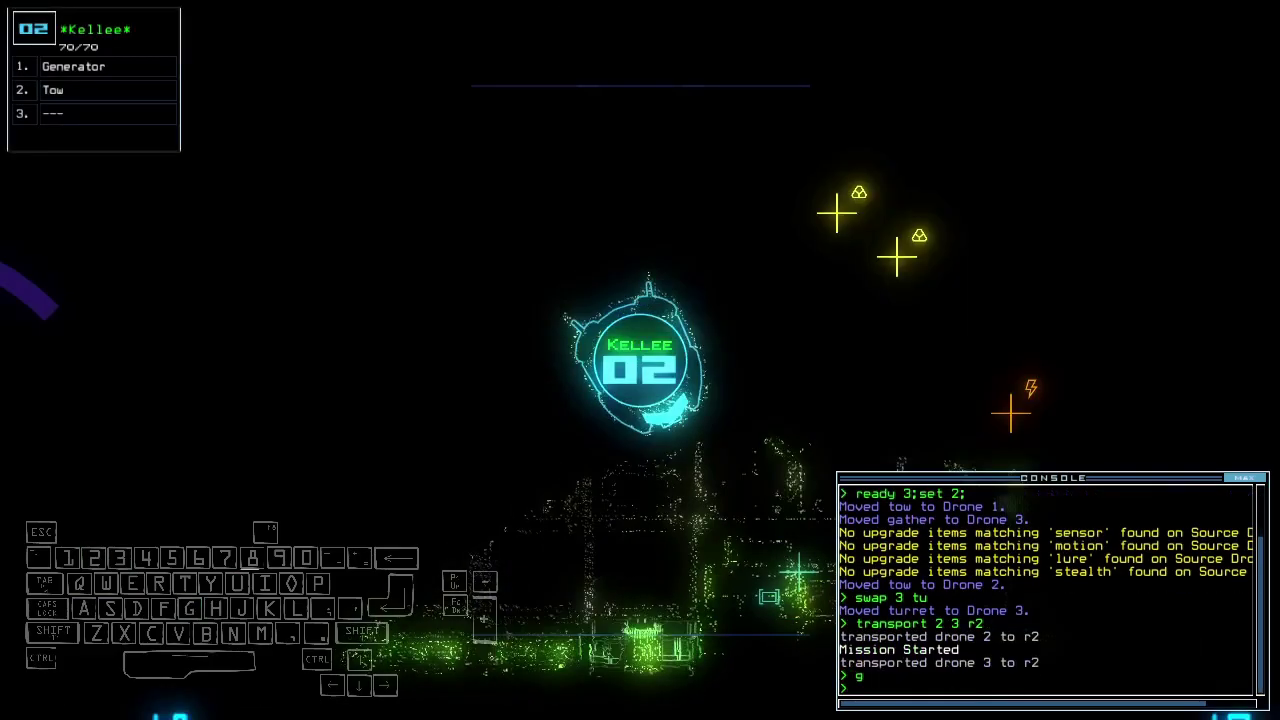
key("Up")
type("g")
key("Return")
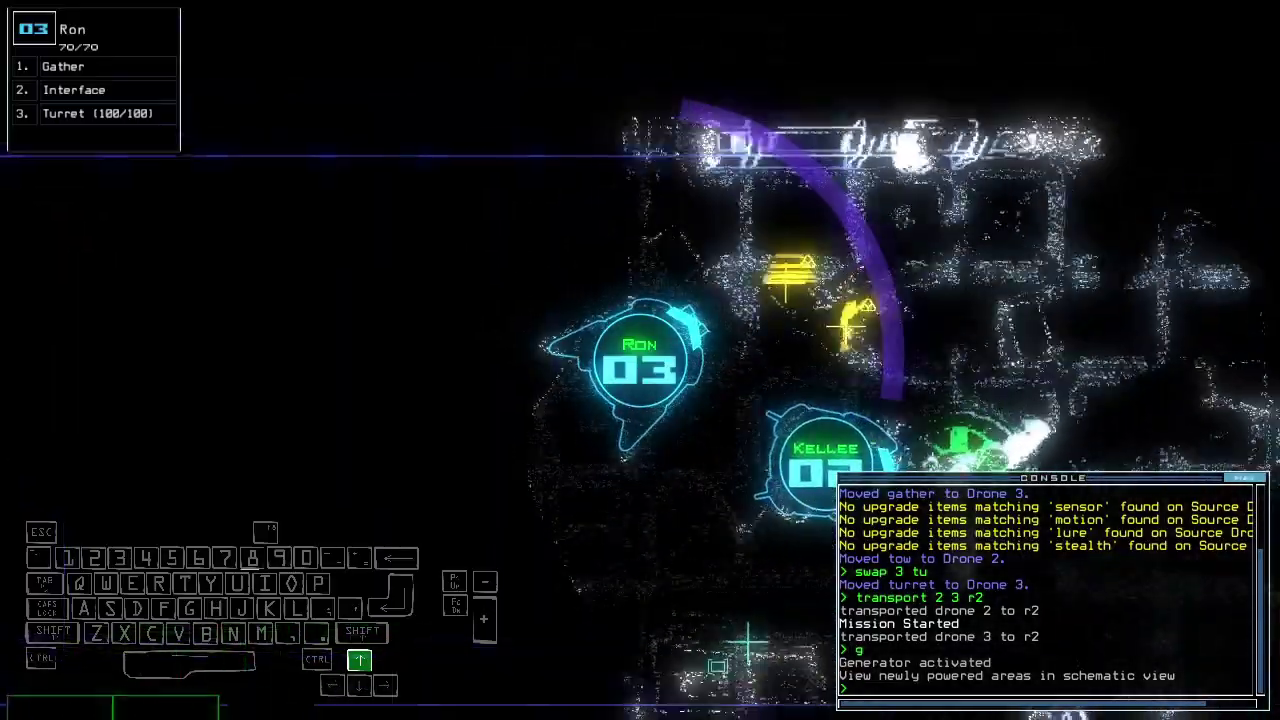
type("g")
key("Return")
Open doors d4 and d6 and drive a drone through d6.
key("Right")
type("d")
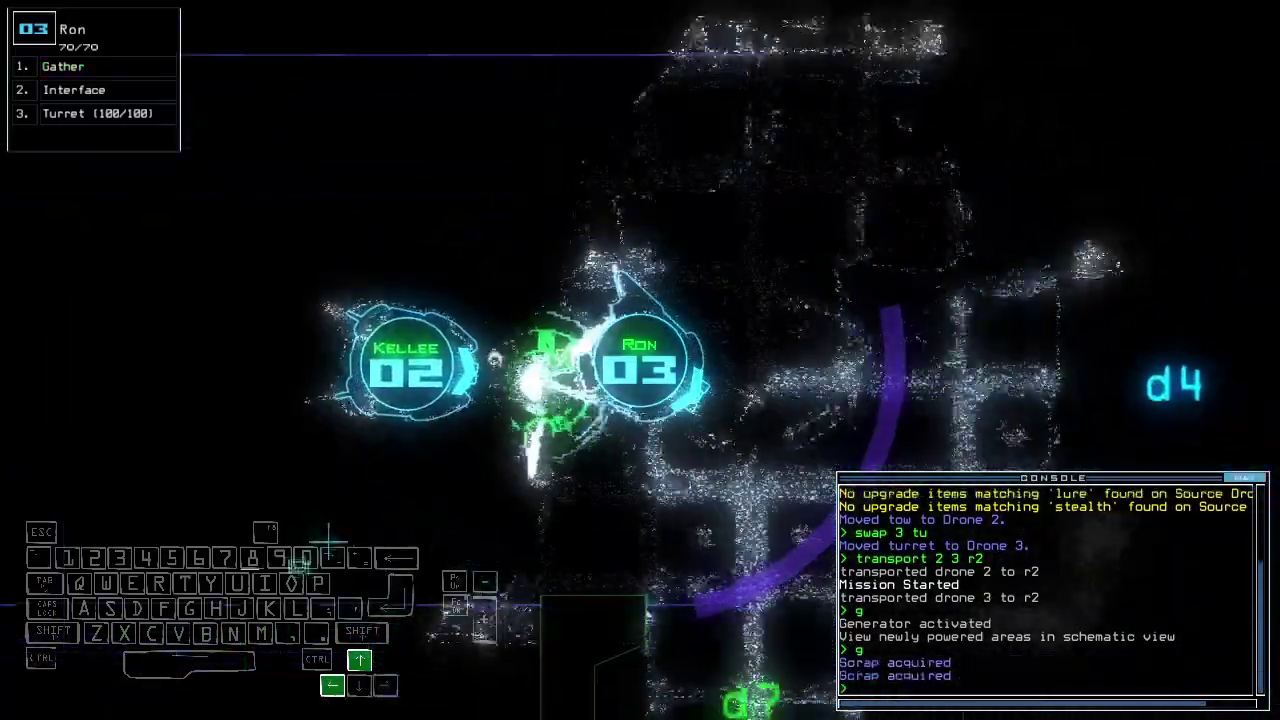
key("Return")
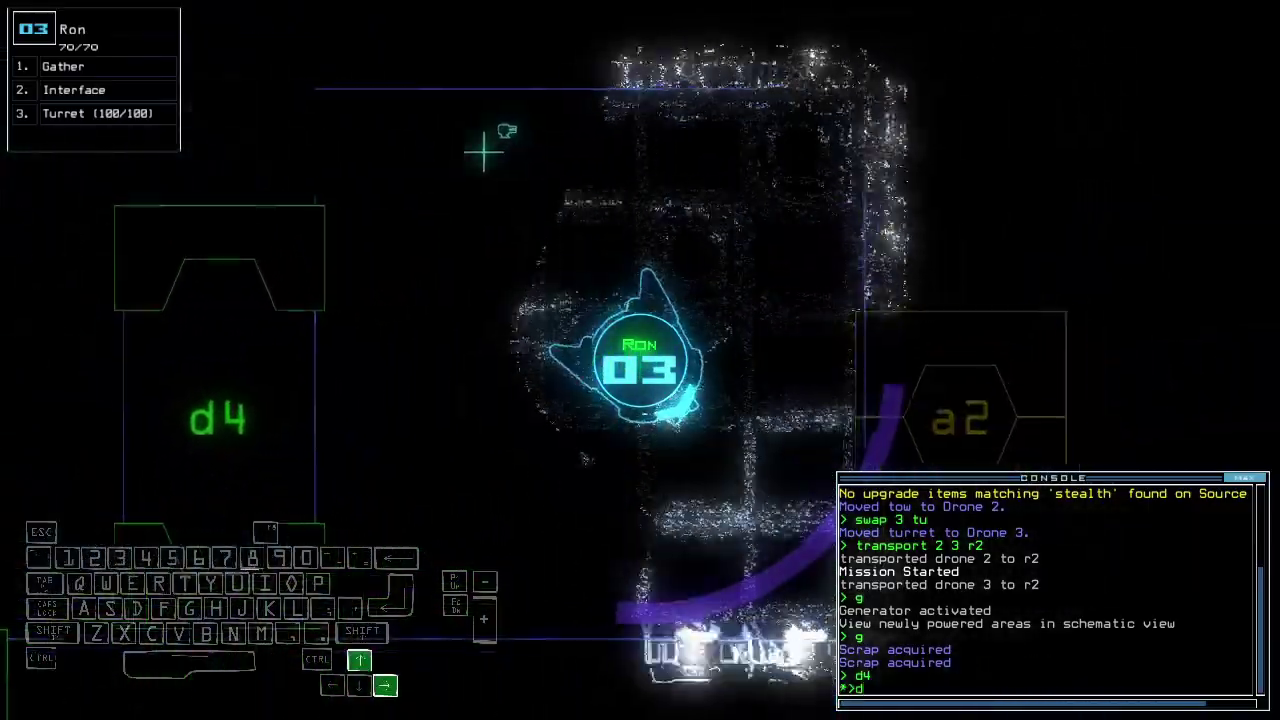
type("d6")
key("Return")
key("Down")
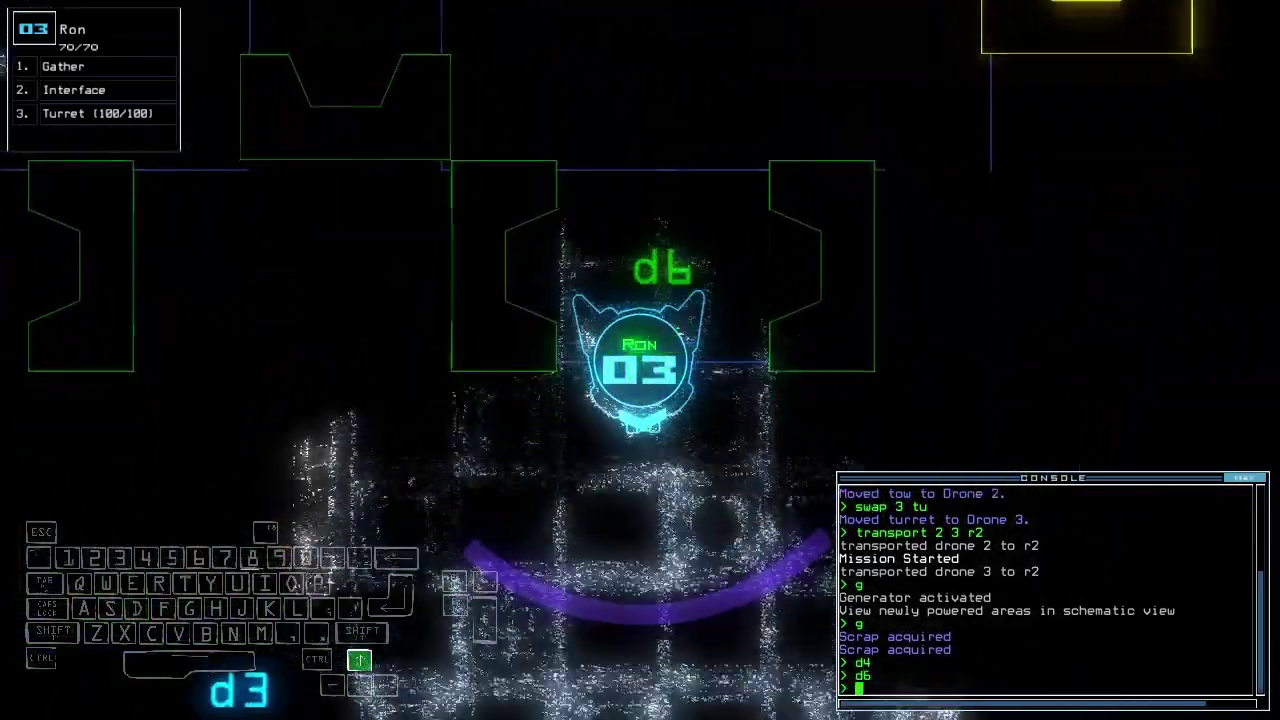
Steer through the room and open doors d3 and d5.
key("Up")
key("Left")
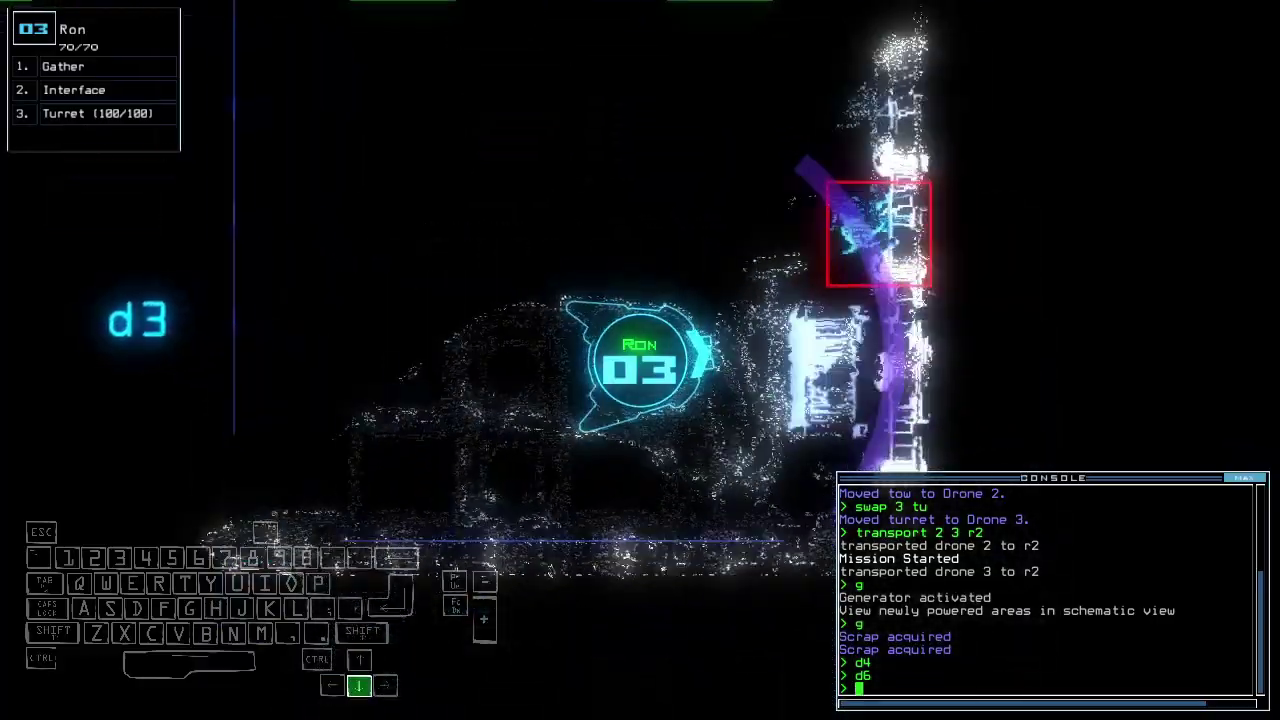
type("d3")
key("Return")
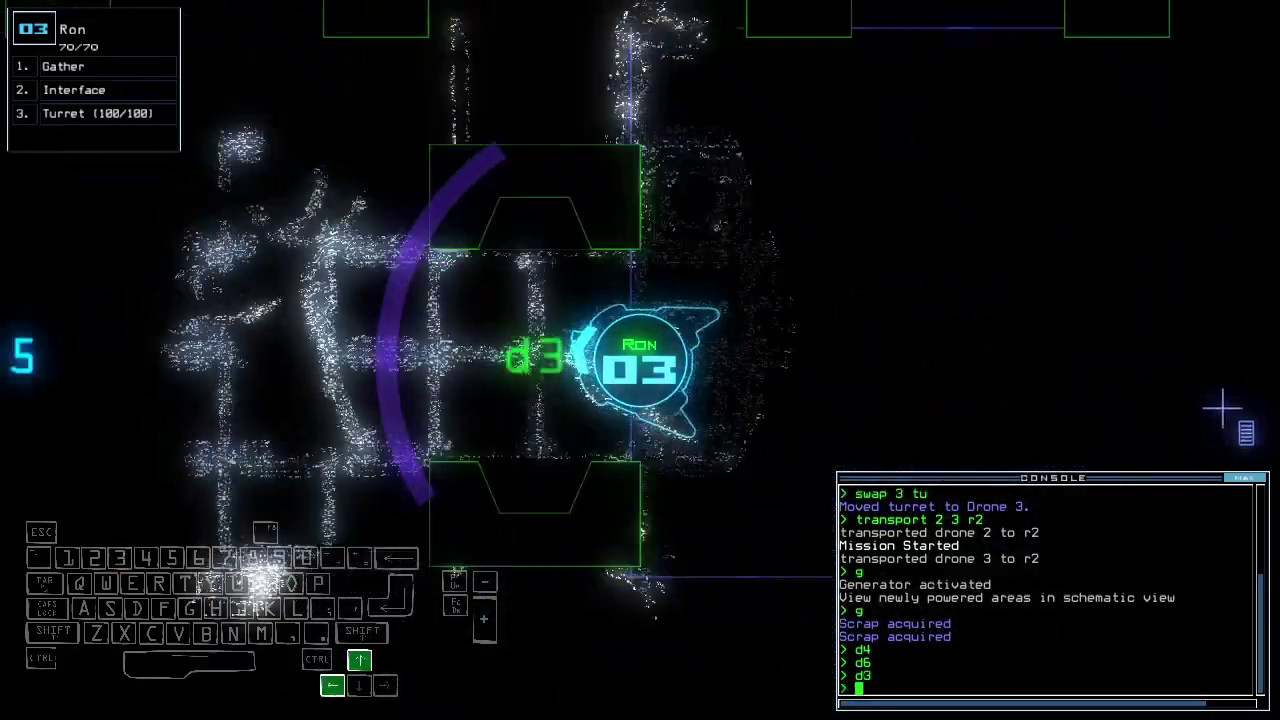
type("d5")
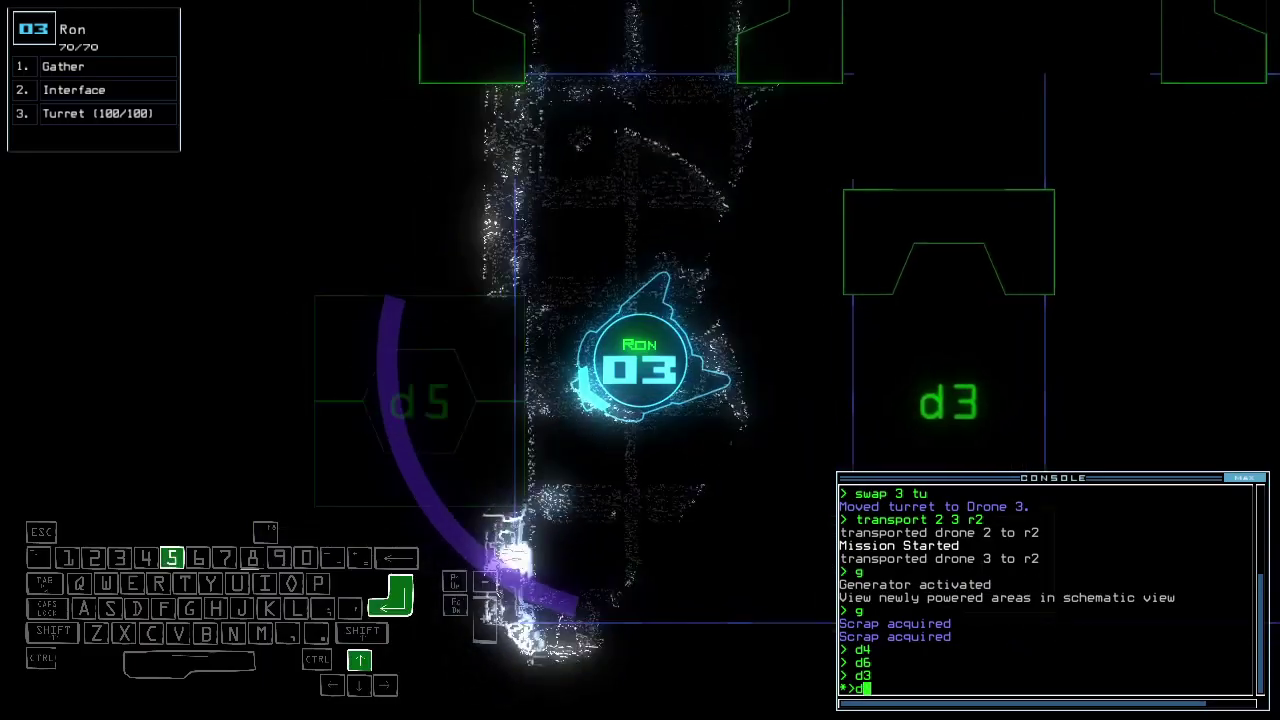
key("Return")
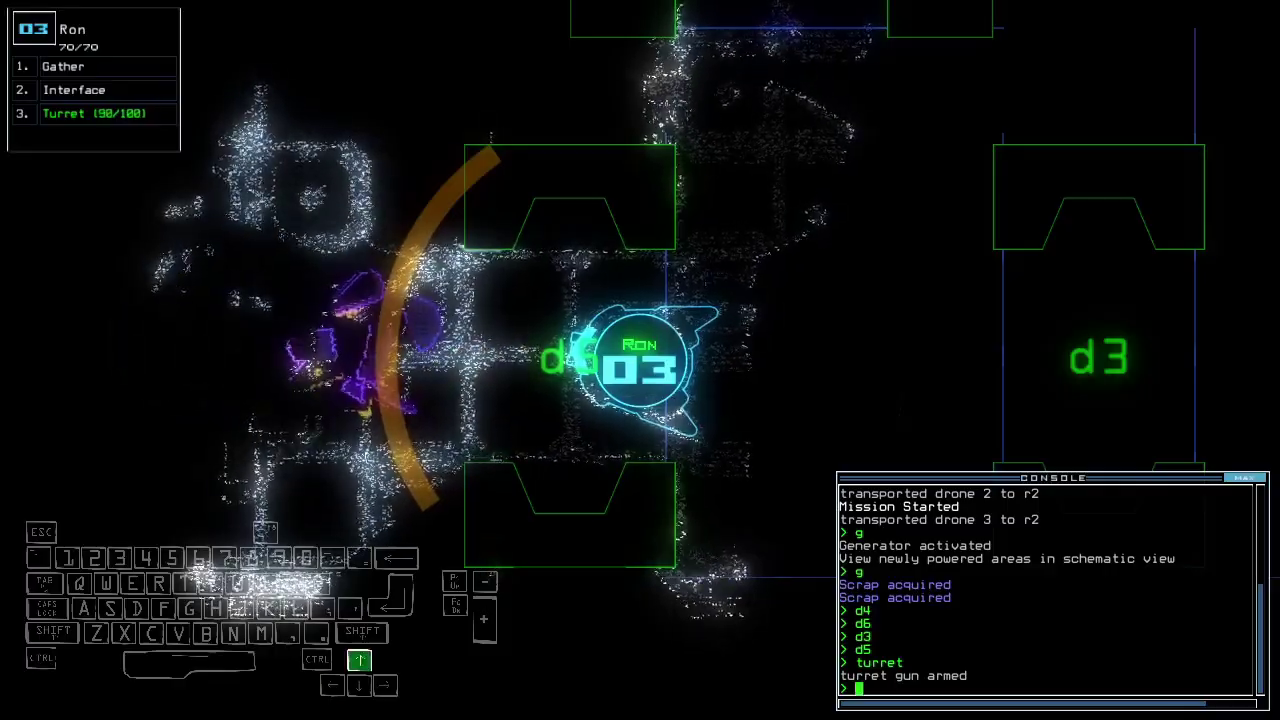
type("g")
Gather the room's scrap, open door d8, end the mission with 'out', and view the leaderboard.
key("Return")
key("Left")
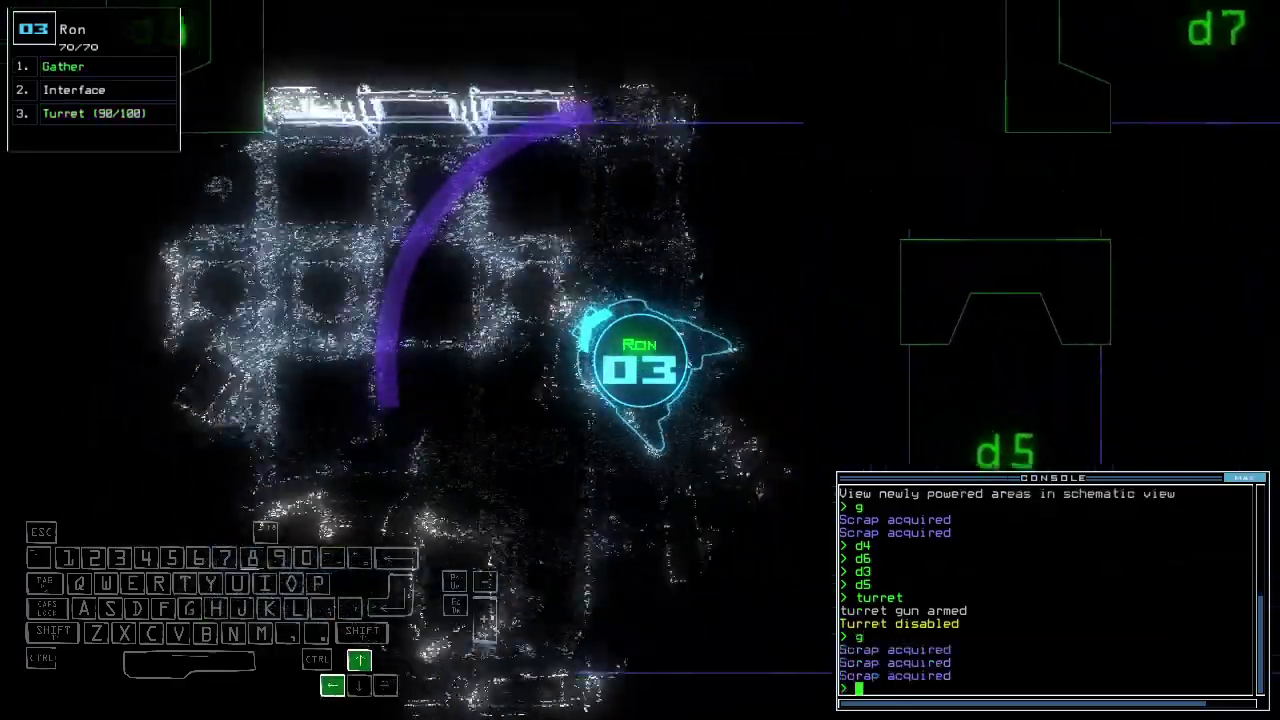
type("d8")
key("Return")
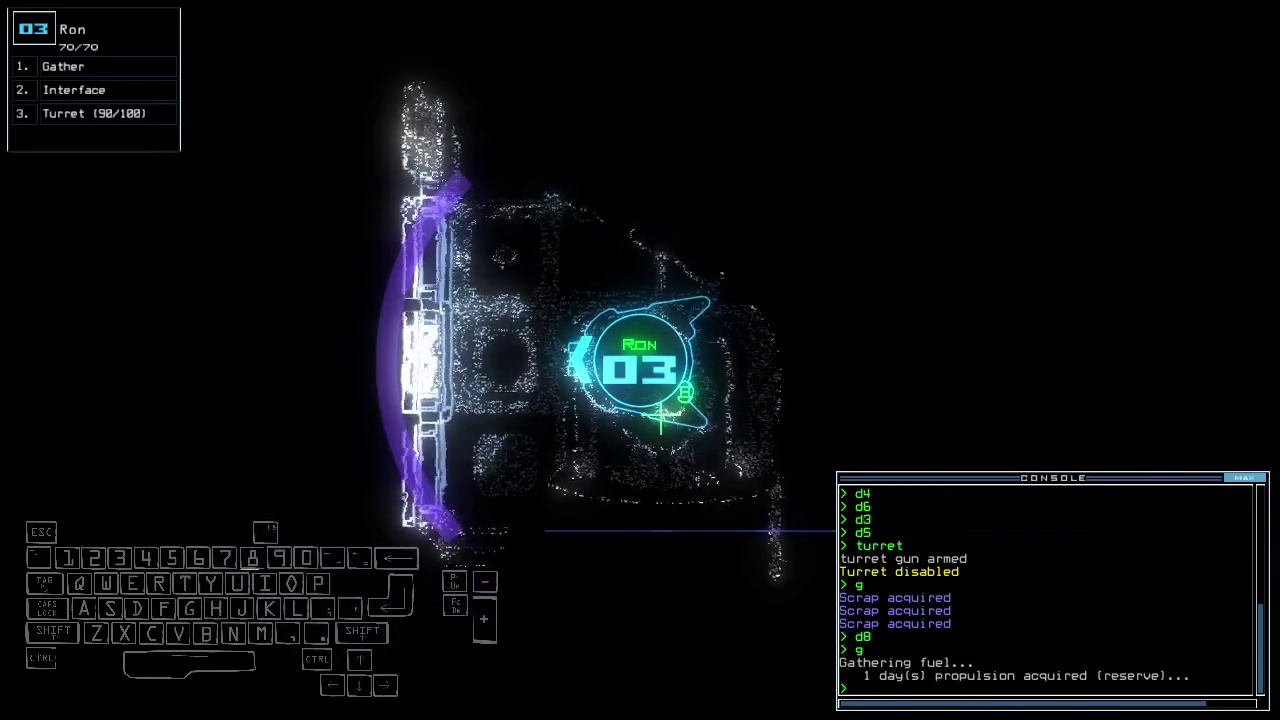
type("ty;")
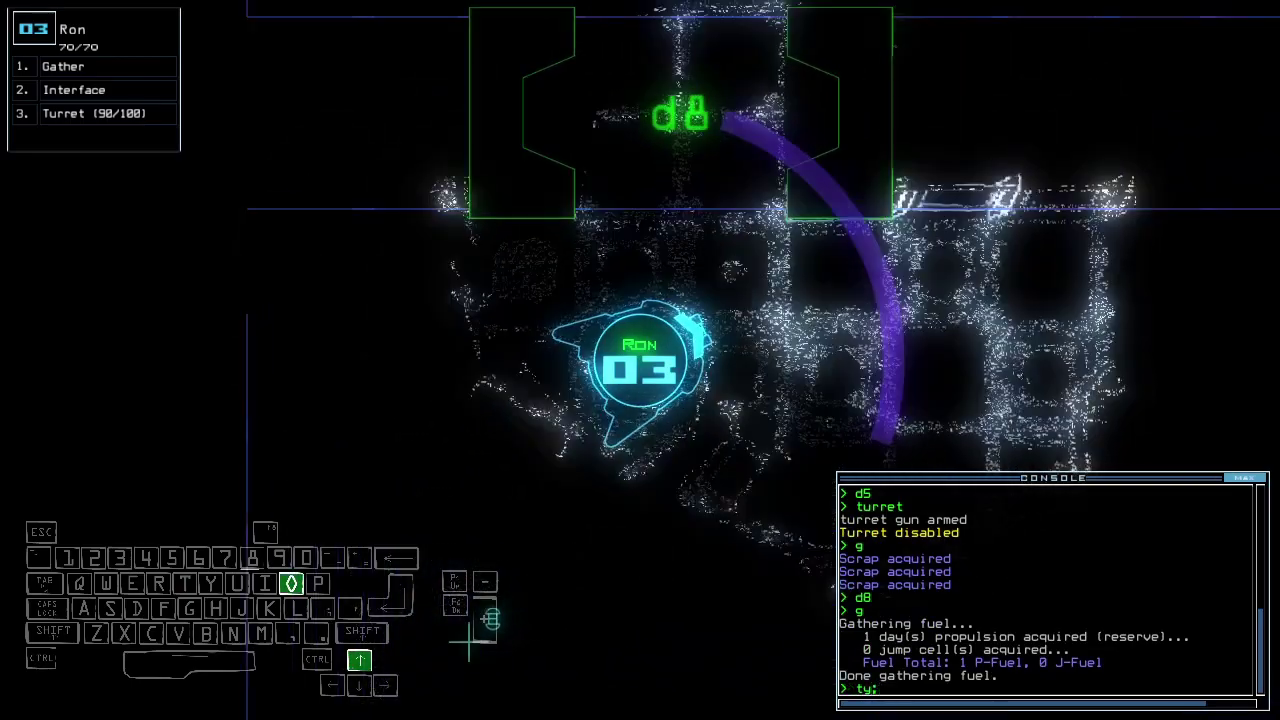
type("out")
key("Return")
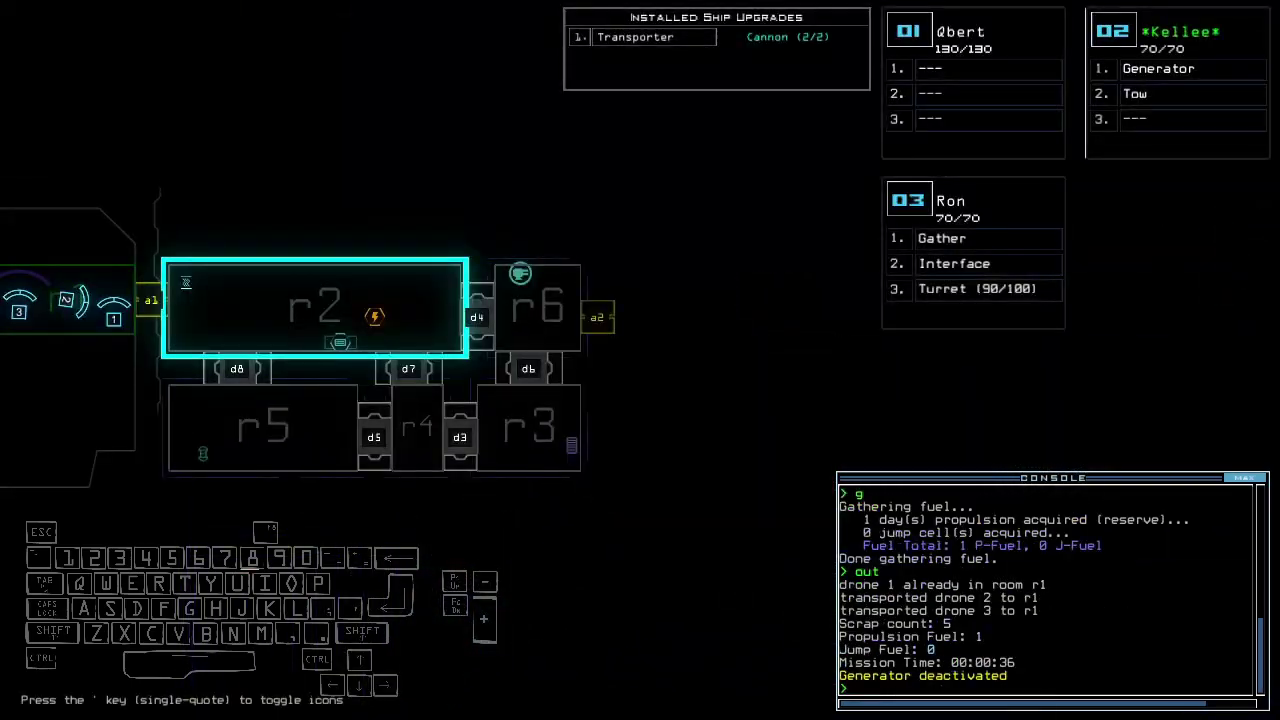
key("o")
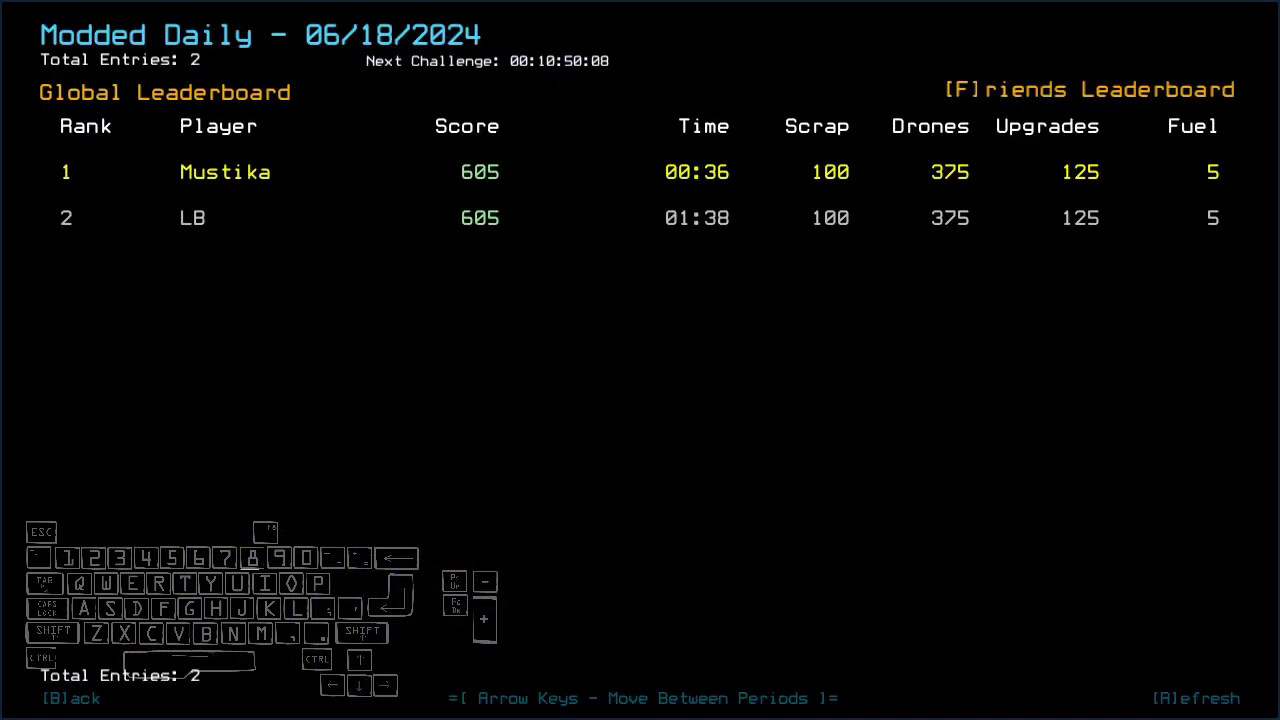